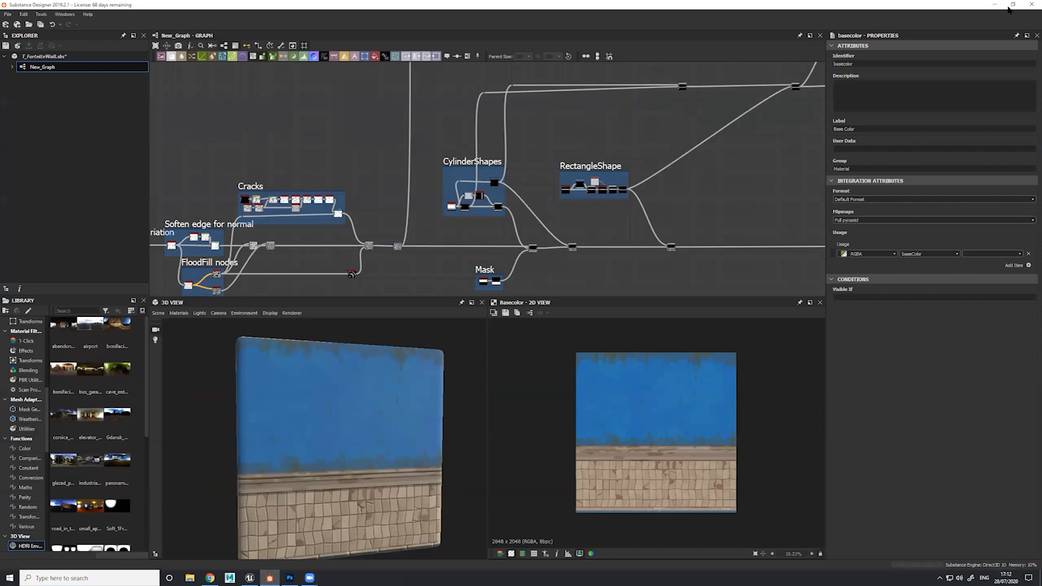
Examine the overall node graph, from the initial tile pattern to the base colour groups, alongside the 3D wall preview
{"action": "left_click_drag", "start_coordinate": [457, 301], "coordinate": [457, 332]}
{"action": "middle_click_drag", "start_coordinate": [371, 256], "coordinate": [447, 279]}
{"action": "scroll", "coordinate": [441, 241], "scroll_direction": "down", "scroll_amount": 3}
{"action": "scroll", "coordinate": [445, 222], "scroll_direction": "down", "scroll_amount": 1}
{"action": "middle_click_drag", "start_coordinate": [461, 201], "coordinate": [519, 182]}
{"action": "middle_click_drag", "start_coordinate": [440, 152], "coordinate": [433, 196]}
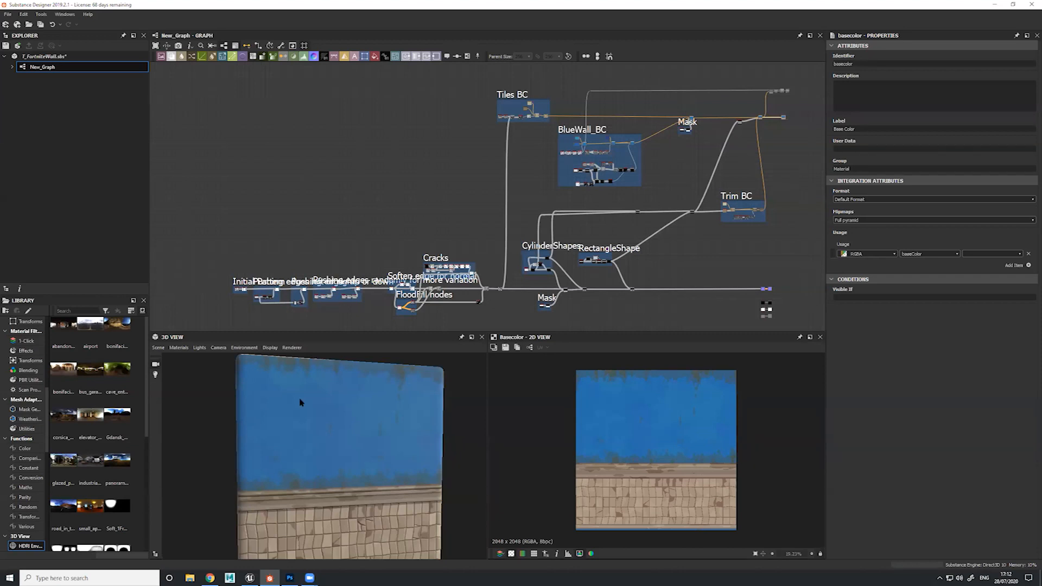
{"action": "left_click_drag", "start_coordinate": [347, 432], "coordinate": [372, 416]}
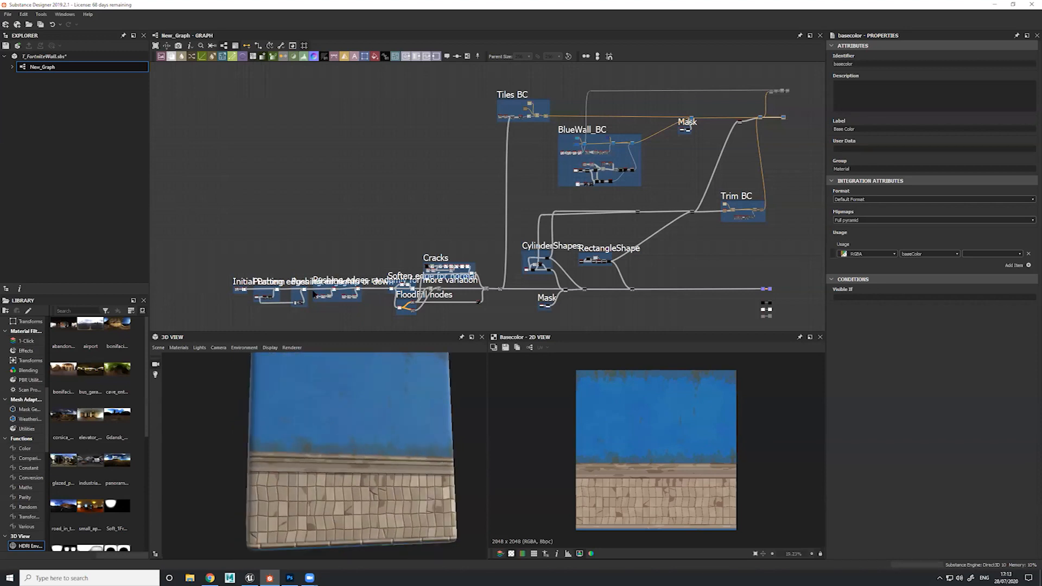
{"action": "middle_click_drag", "start_coordinate": [363, 201], "coordinate": [392, 152]}
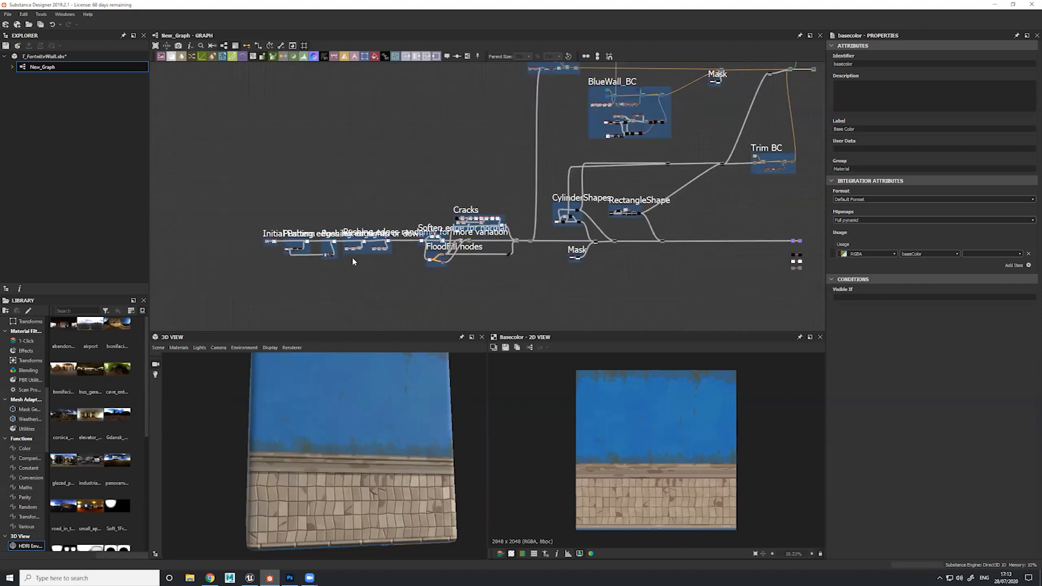
{"action": "middle_click_drag", "start_coordinate": [427, 274], "coordinate": [484, 219]}
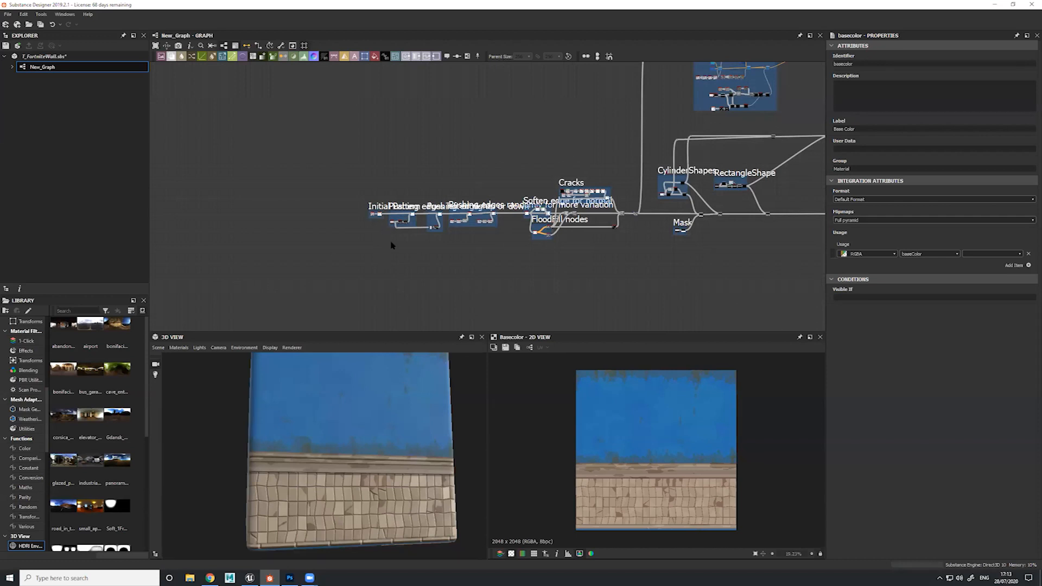
{"action": "left_click_drag", "start_coordinate": [334, 480], "coordinate": [332, 491]}
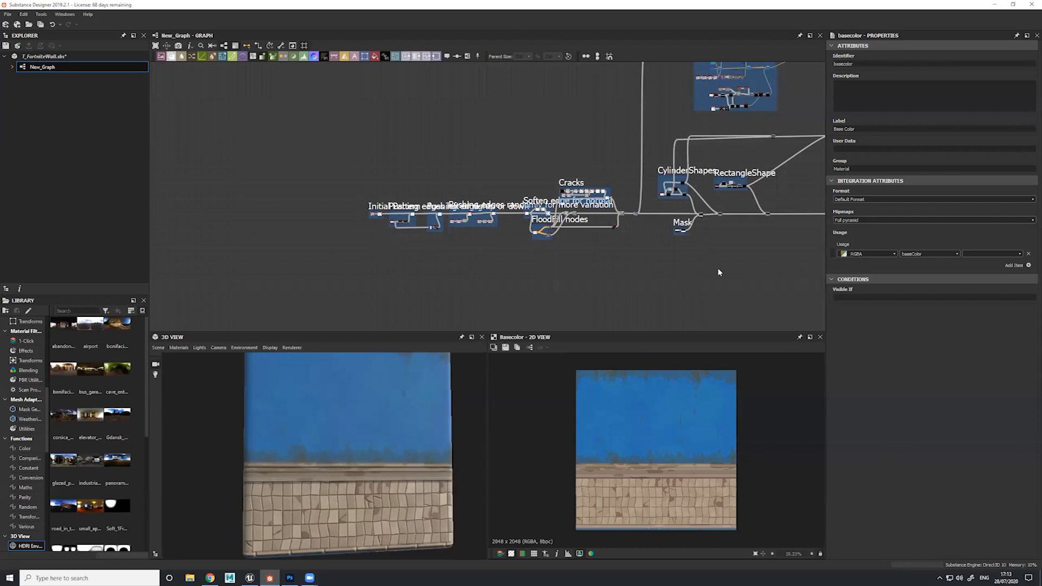
{"action": "middle_click_drag", "start_coordinate": [718, 271], "coordinate": [585, 354]}
{"action": "middle_click_drag", "start_coordinate": [343, 226], "coordinate": [485, 147]}
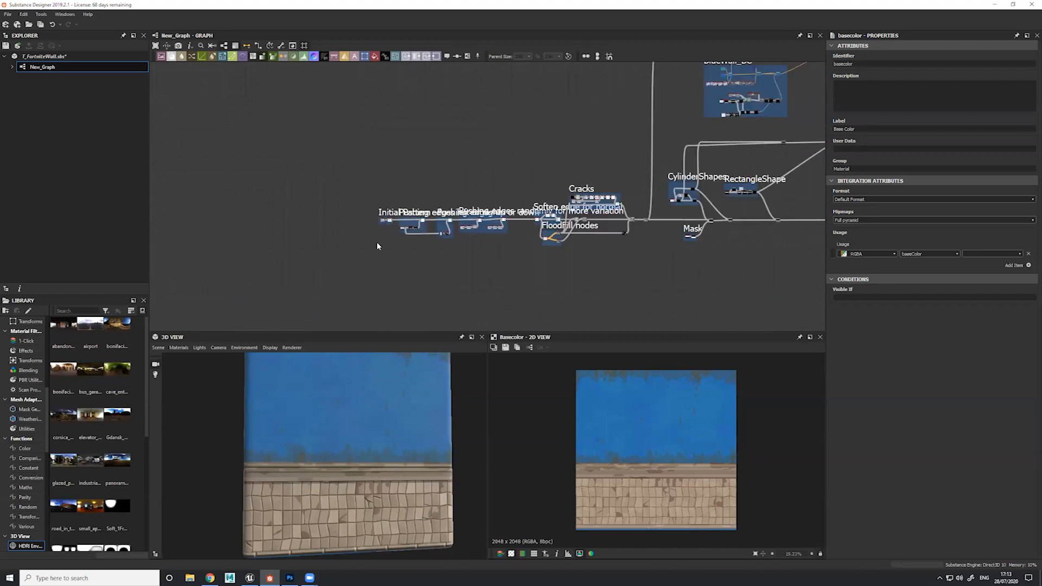
Display the Initial Pattern frame's Tile Generator output and parameters, with an enlarged 2D preview
{"action": "scroll", "coordinate": [400, 232], "scroll_direction": "up", "scroll_amount": 3}
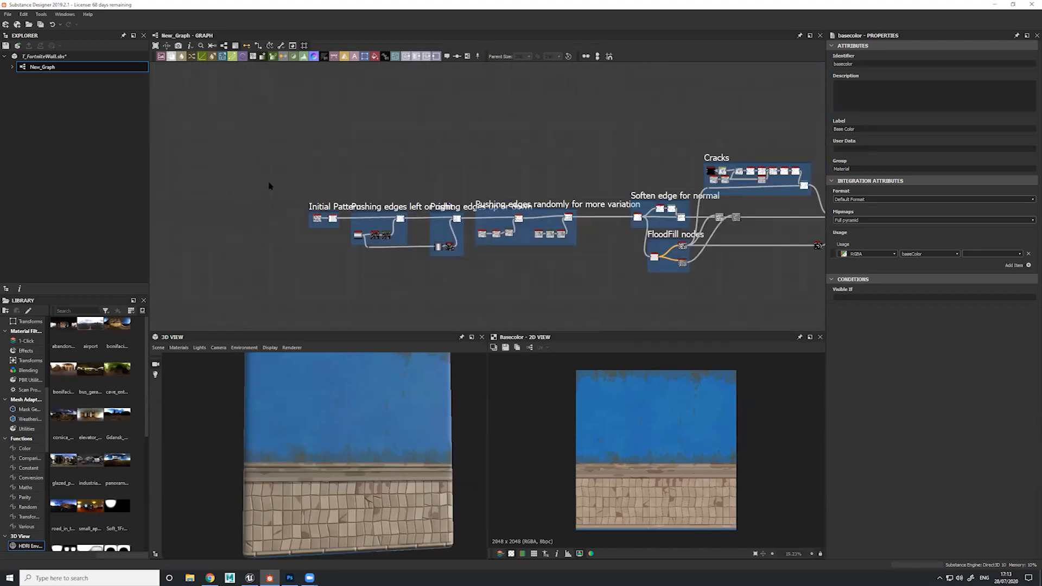
{"action": "scroll", "coordinate": [294, 200], "scroll_direction": "up", "scroll_amount": 4}
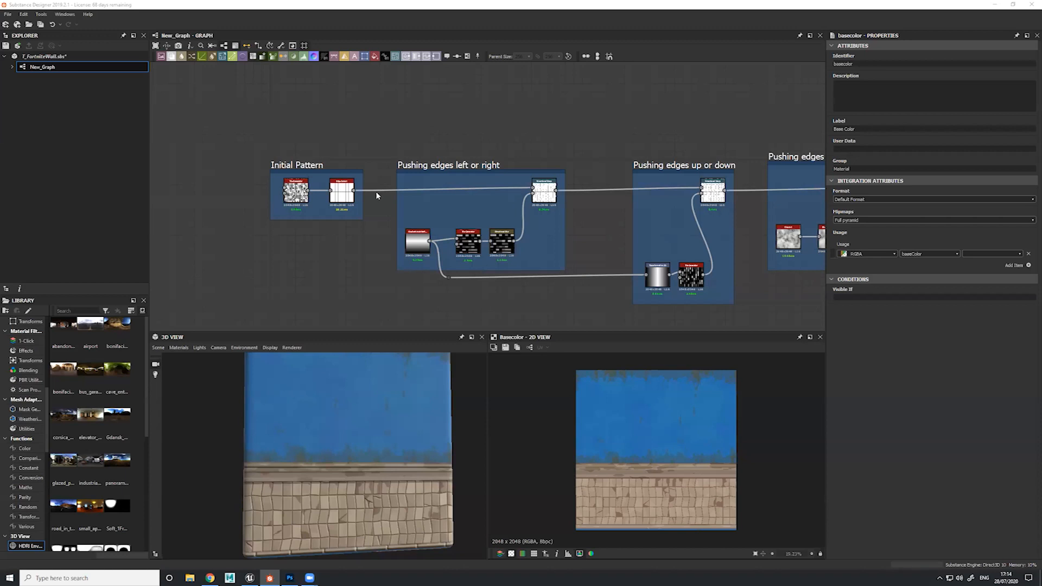
{"action": "scroll", "coordinate": [292, 205], "scroll_direction": "up", "scroll_amount": 3}
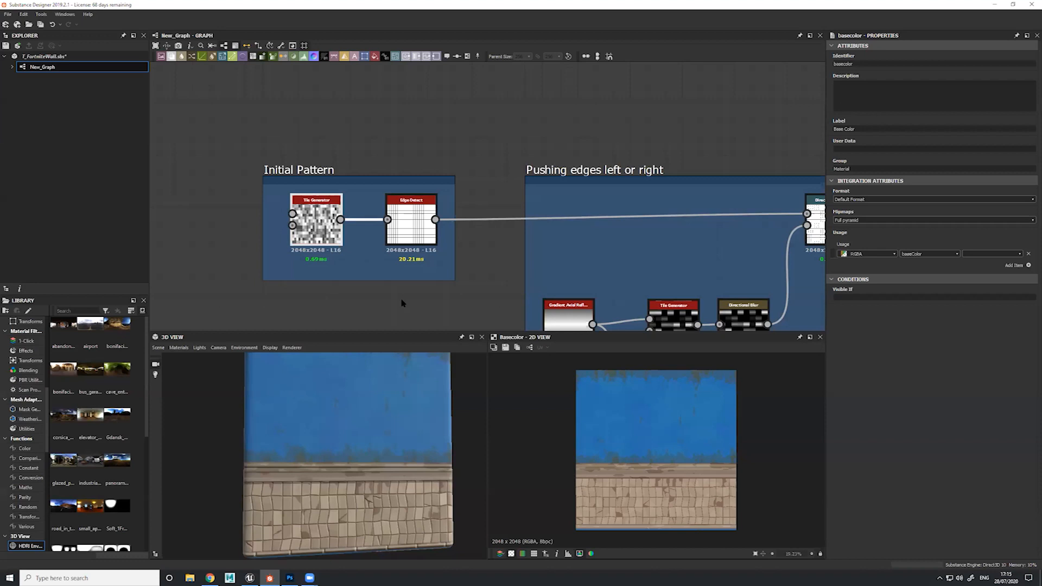
{"action": "double_click", "coordinate": [329, 232]}
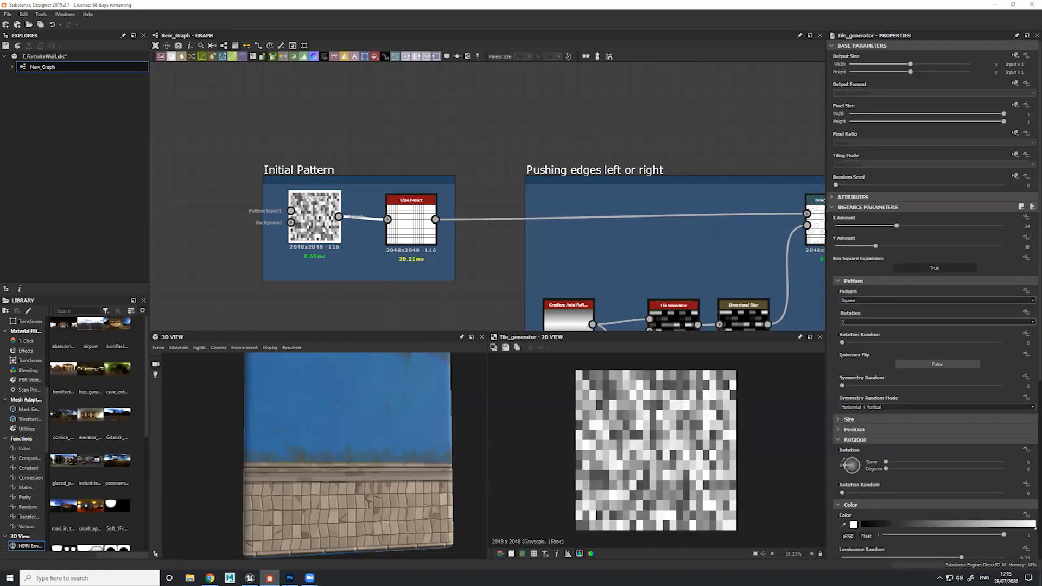
{"action": "left_click_drag", "start_coordinate": [595, 332], "coordinate": [598, 246]}
{"action": "scroll", "coordinate": [630, 380], "scroll_direction": "up", "scroll_amount": 3}
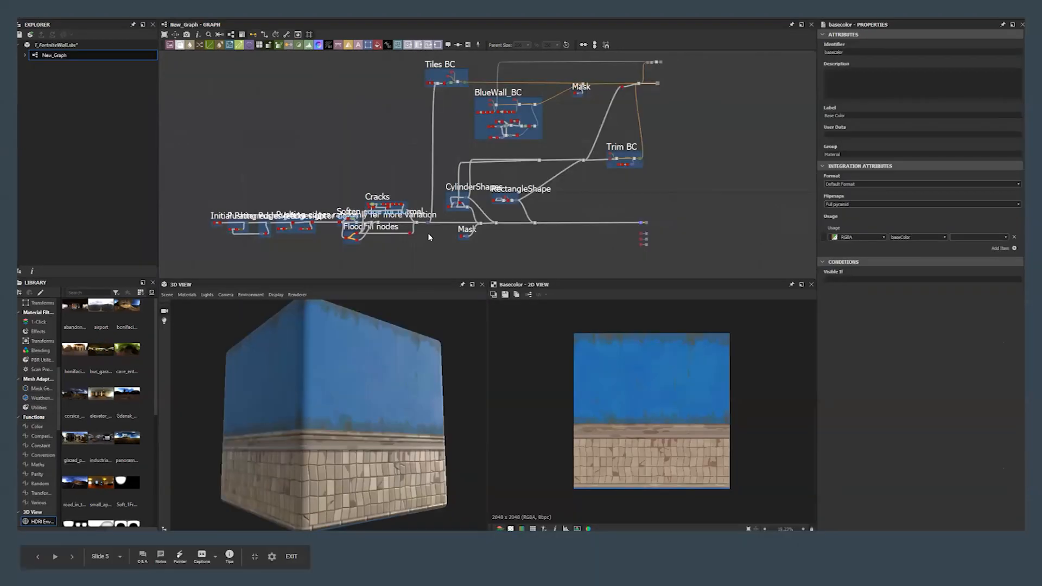
{"action": "key", "text": "Right"}
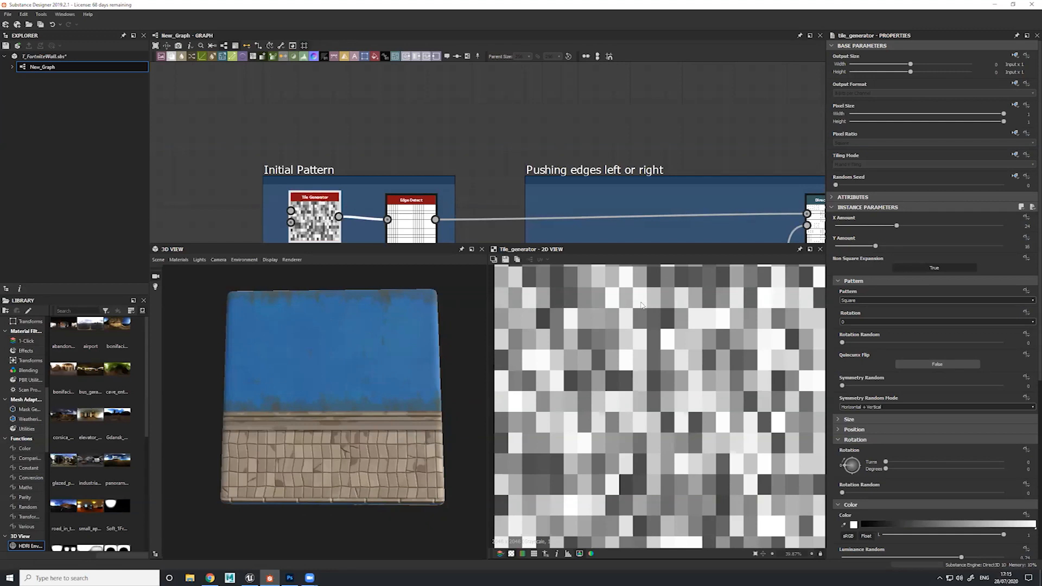
{"action": "scroll", "coordinate": [593, 389], "scroll_direction": "up", "scroll_amount": 3}
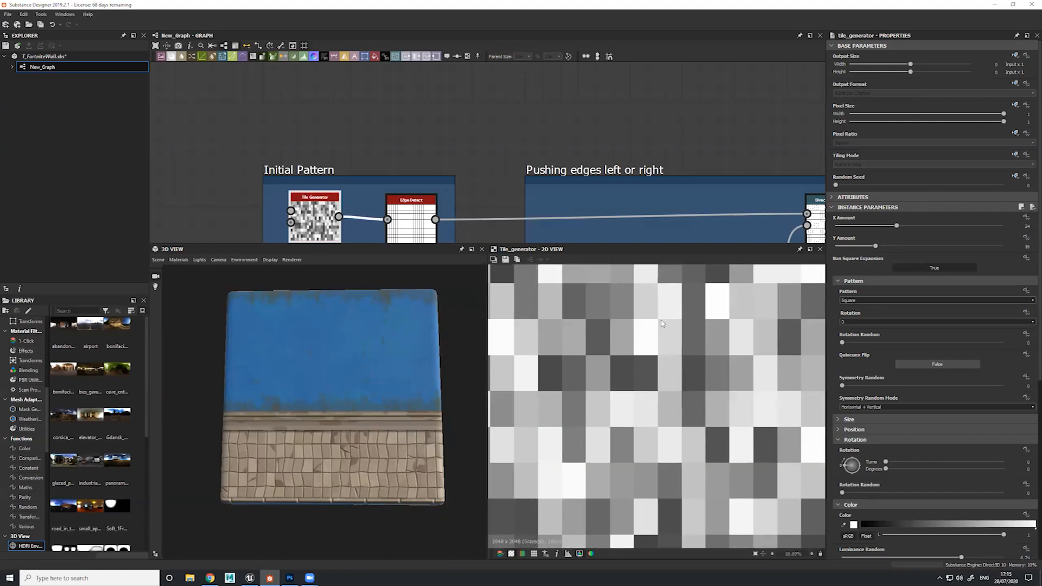
Preview the Edge Detect node in the Initial Pattern frame and compare its grid with the 3D wall tiles
{"action": "middle_click_drag", "start_coordinate": [444, 184], "coordinate": [482, 76]}
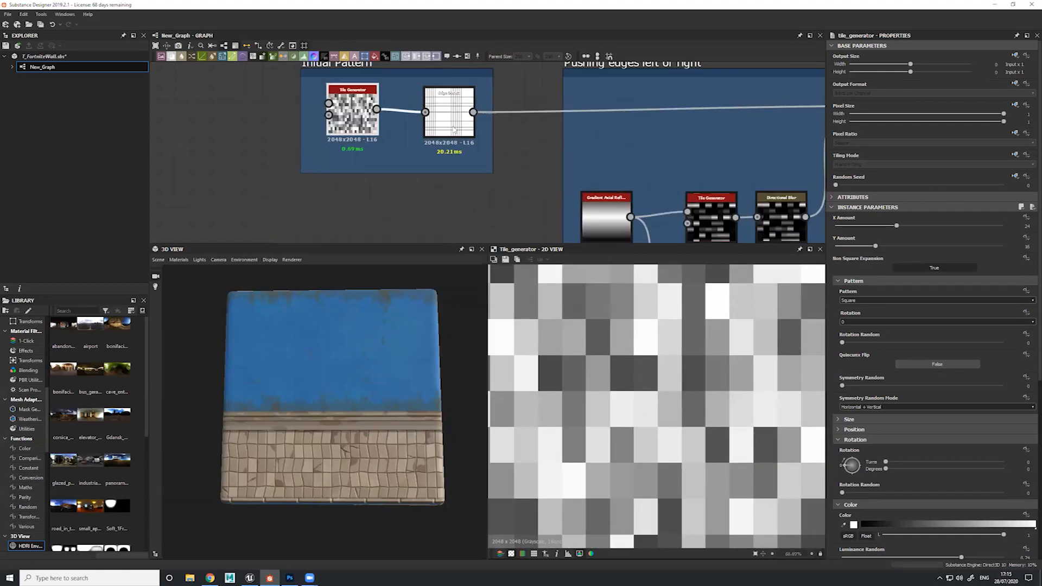
{"action": "double_click", "coordinate": [454, 129]}
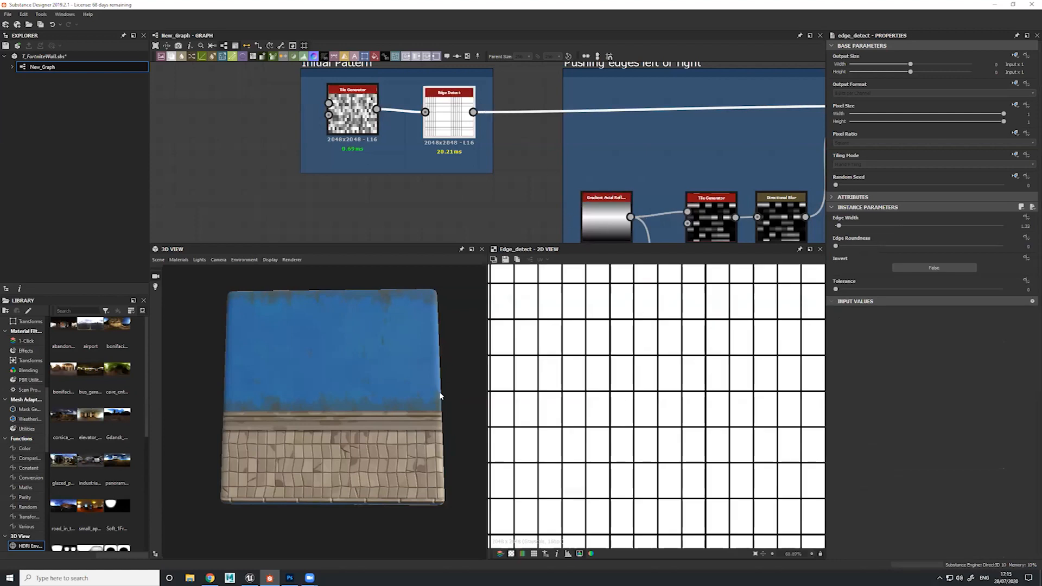
{"action": "left_click_drag", "start_coordinate": [404, 410], "coordinate": [450, 402]}
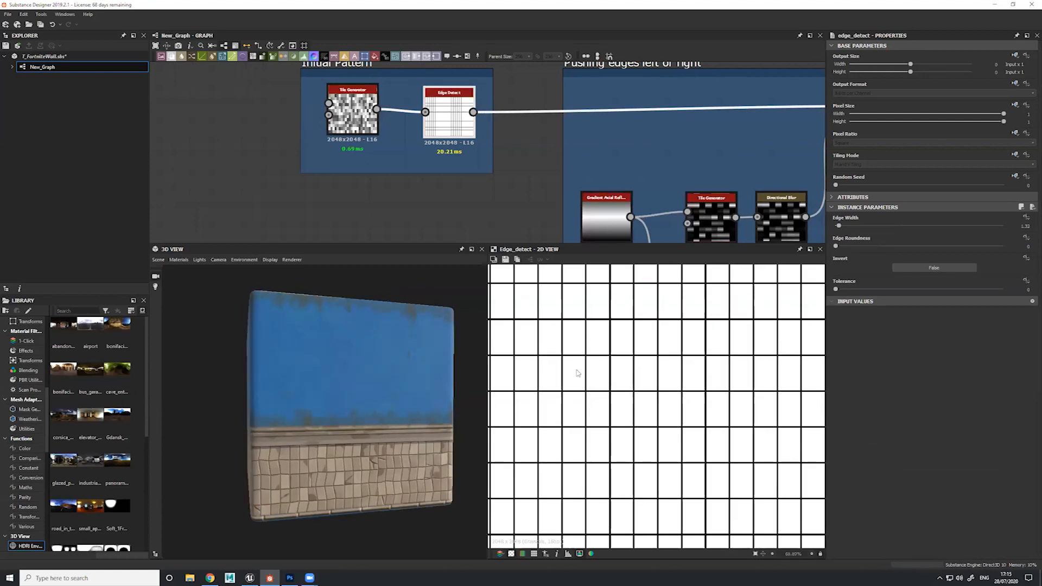
{"action": "scroll", "coordinate": [558, 128], "scroll_direction": "down", "scroll_amount": 3}
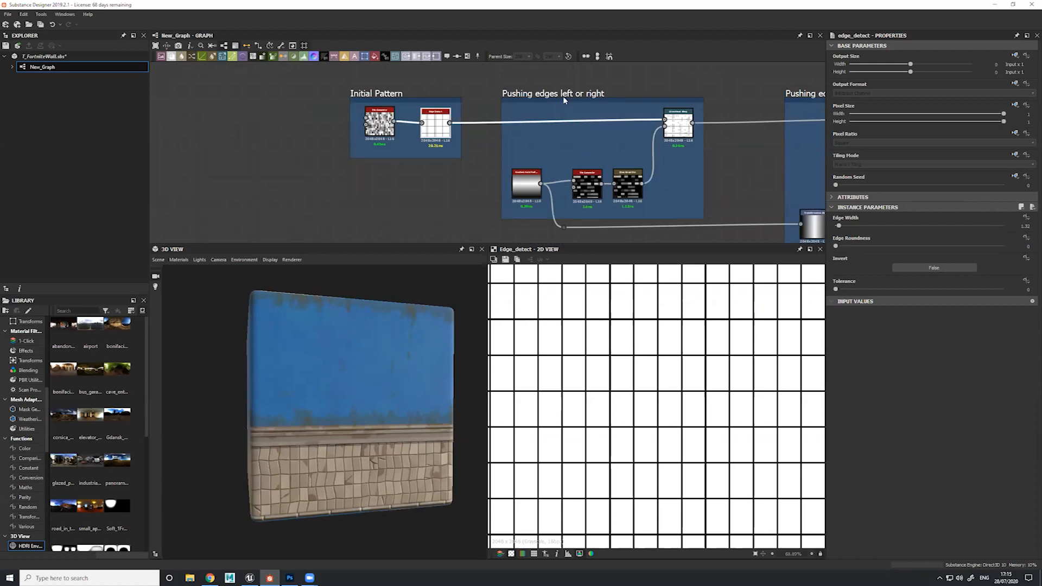
Inspect the wall tiles up close in 3D and preview the Directional Warp in the "Pushing edges left or right" frame
{"action": "left_click_drag", "start_coordinate": [308, 462], "coordinate": [330, 491]}
{"action": "scroll", "coordinate": [330, 491], "scroll_direction": "up", "scroll_amount": 5}
{"action": "mouse_move", "coordinate": [330, 491]}
{"action": "middle_mouse_down"}
{"action": "mouse_move", "coordinate": [345, 452]}
{"action": "mouse_move", "coordinate": [337, 428]}
{"action": "mouse_move", "coordinate": [326, 472]}
{"action": "middle_mouse_up"}
{"action": "scroll", "coordinate": [337, 428], "scroll_direction": "up", "scroll_amount": 4}
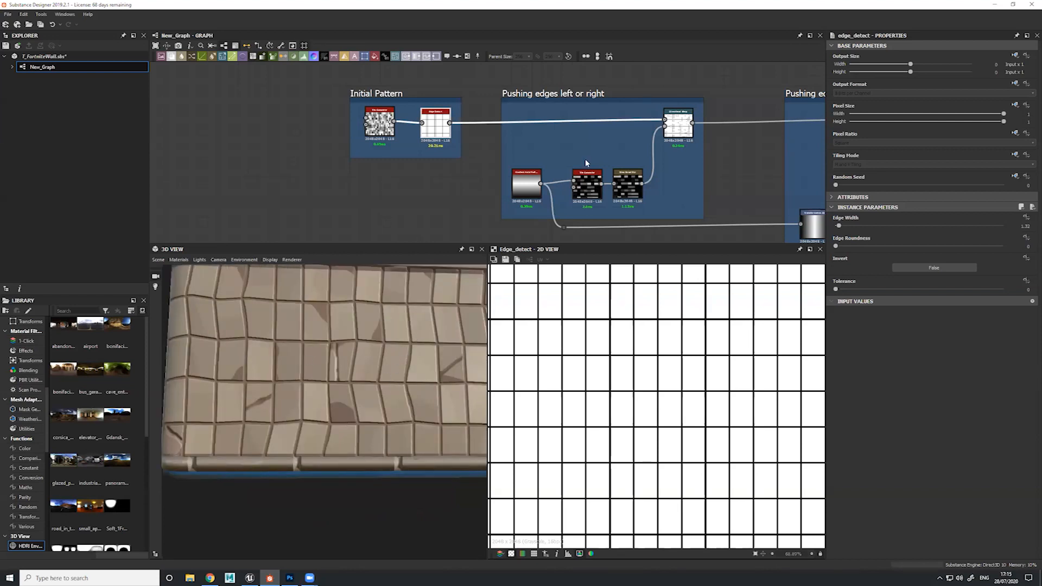
{"action": "middle_click_drag", "start_coordinate": [681, 135], "coordinate": [567, 157]}
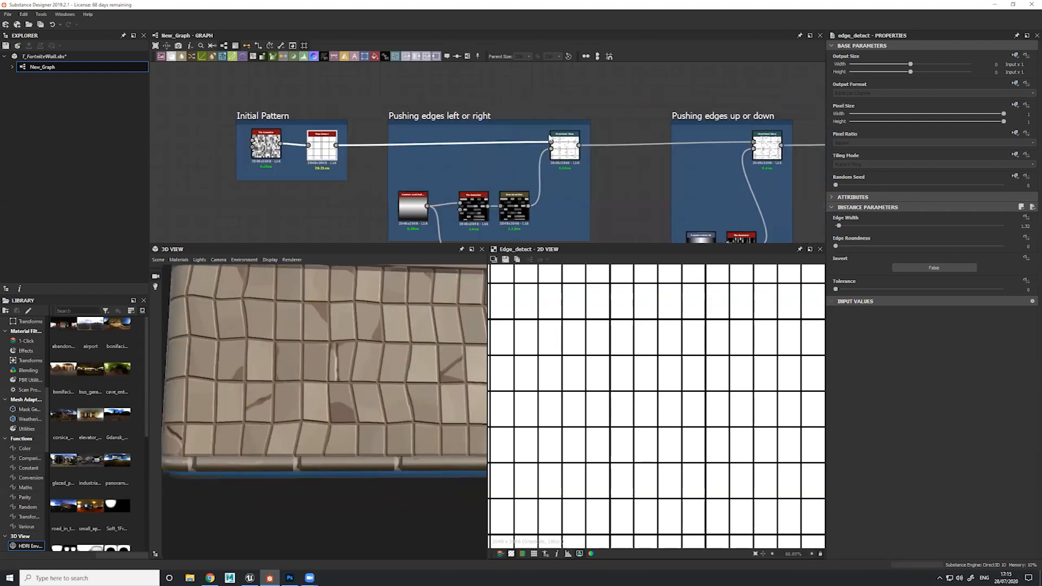
{"action": "double_click", "coordinate": [567, 157]}
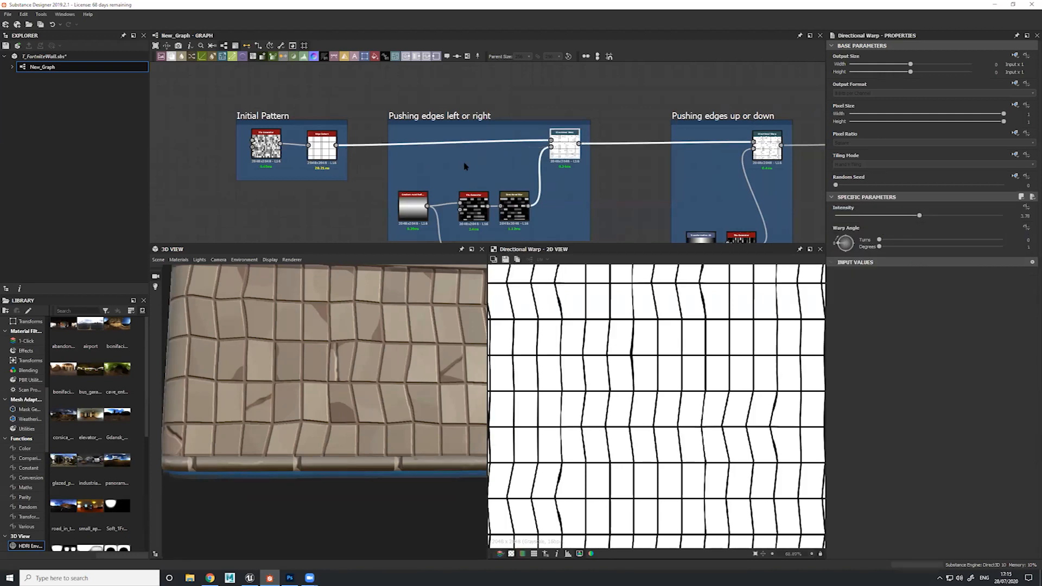
{"action": "middle_click_drag", "start_coordinate": [474, 136], "coordinate": [478, 152]}
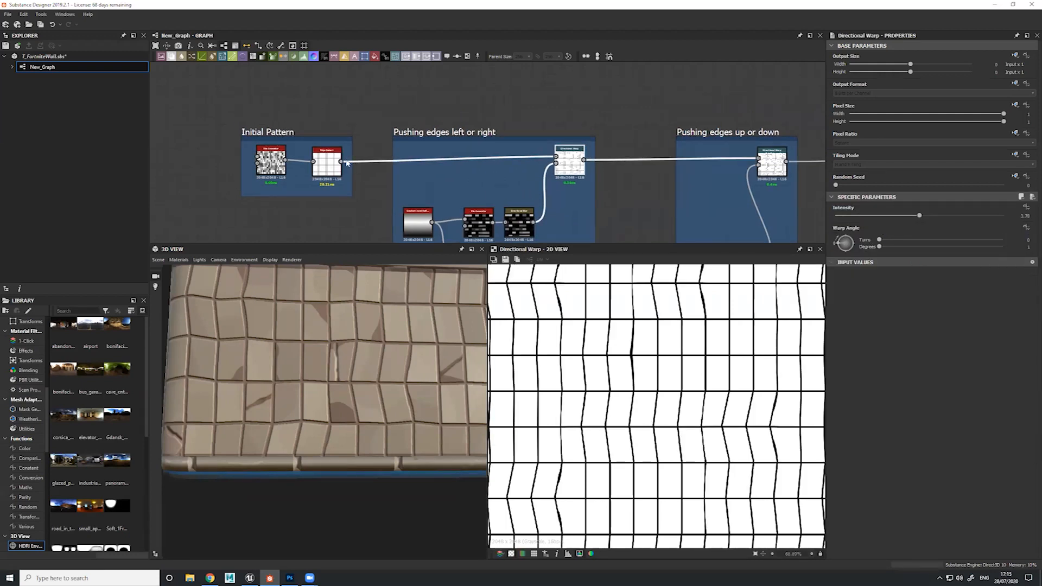
{"action": "left_click_drag", "start_coordinate": [341, 162], "coordinate": [405, 86]}
{"action": "type", "text": "warp"}
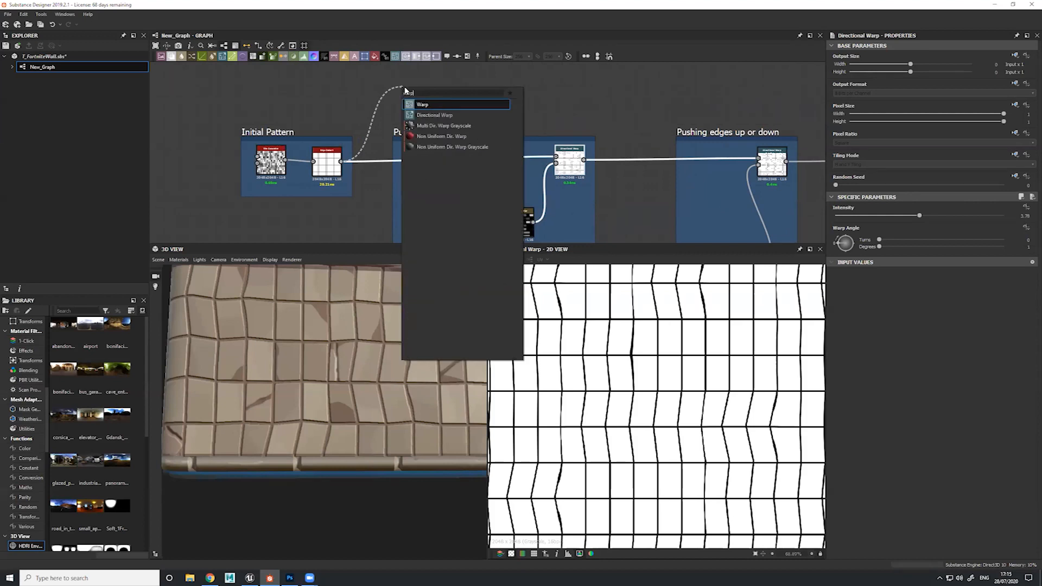
{"action": "key", "text": "Return"}
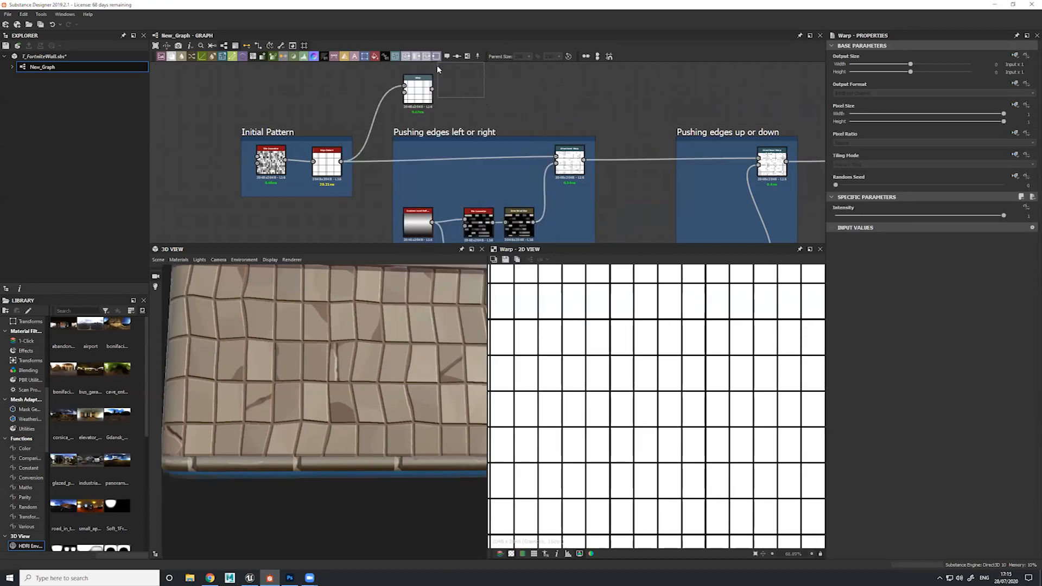
{"action": "key", "text": "Delete"}
Add a Directional Warp node fed by the Edge Detect output, above the existing frames
{"action": "left_click_drag", "start_coordinate": [341, 161], "coordinate": [400, 81]}
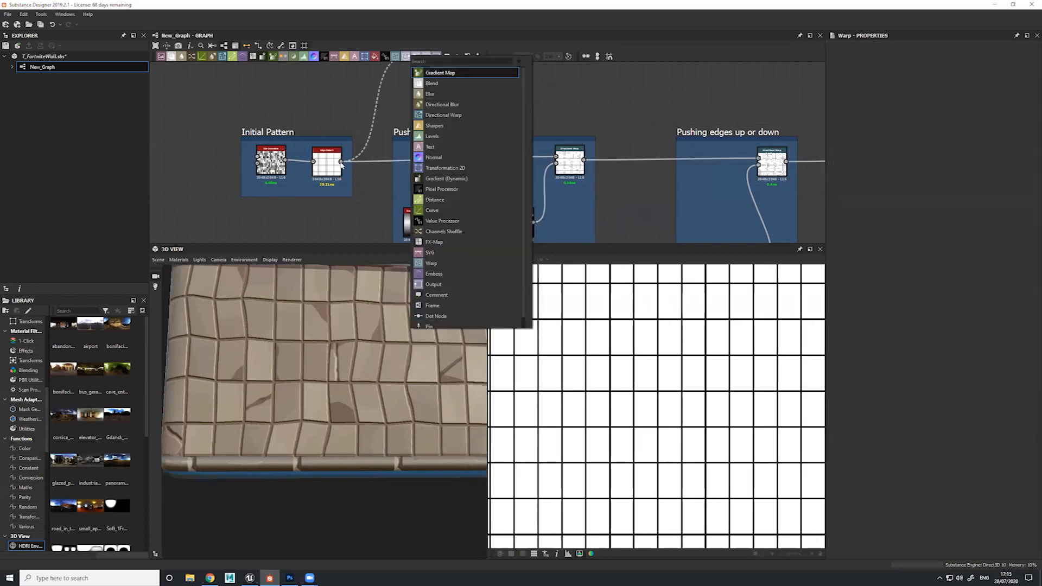
{"action": "type", "text": "warp"}
{"action": "key", "text": "Down"}
{"action": "key", "text": "Return"}
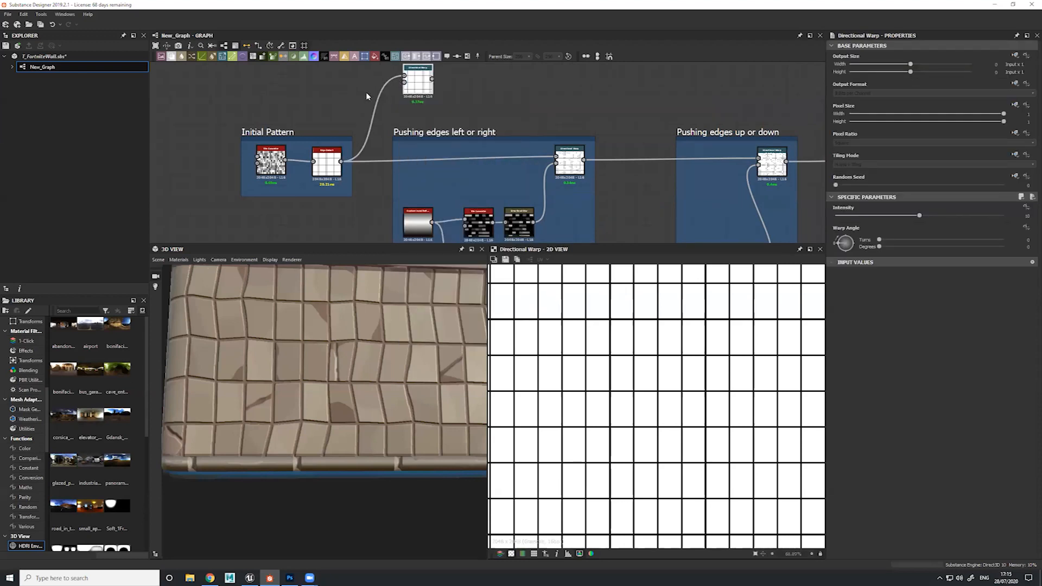
Add a Perlin Noise node, connect it to the new Directional Warp's intensity input, and preview the warped grid
{"action": "key", "text": "space"}
{"action": "key", "text": "BackSpace"}
{"action": "key", "text": "BackSpace"}
{"action": "key", "text": "BackSpace"}
{"action": "type", "text": "erl"}
{"action": "key", "text": "Return"}
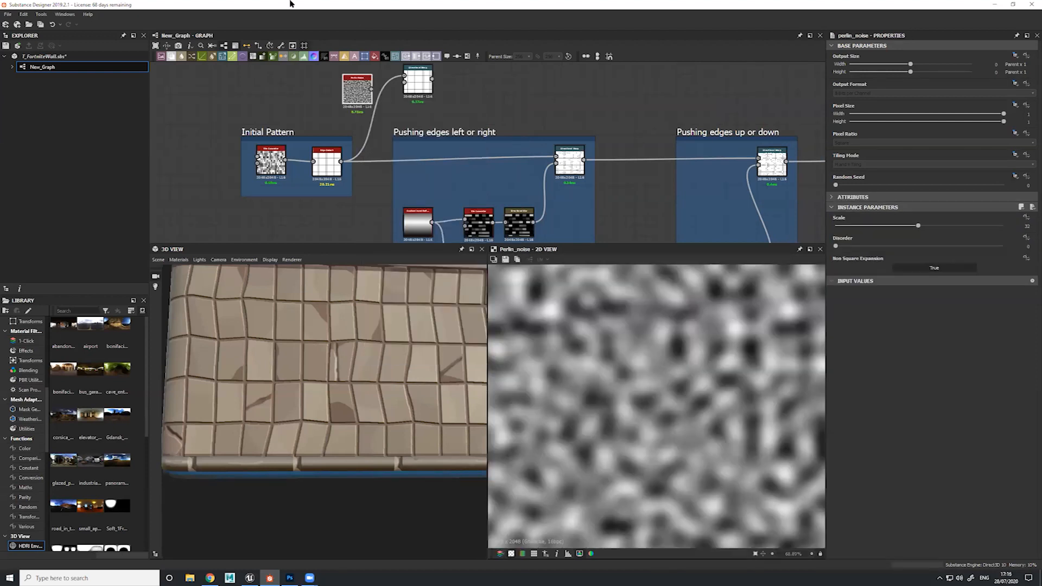
{"action": "left_click_drag", "start_coordinate": [372, 87], "coordinate": [414, 84]}
{"action": "double_click", "coordinate": [415, 84]}
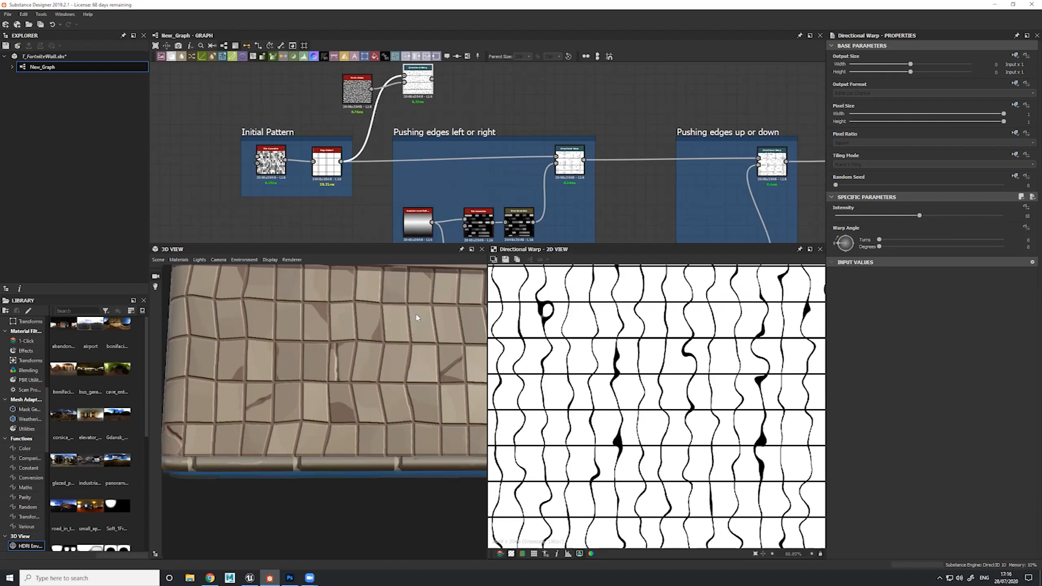
Insert a Levels node between the Perlin Noise and Directional Warp, narrow its input range for strong contrast, and preview the warp
{"action": "double_click", "coordinate": [357, 93]}
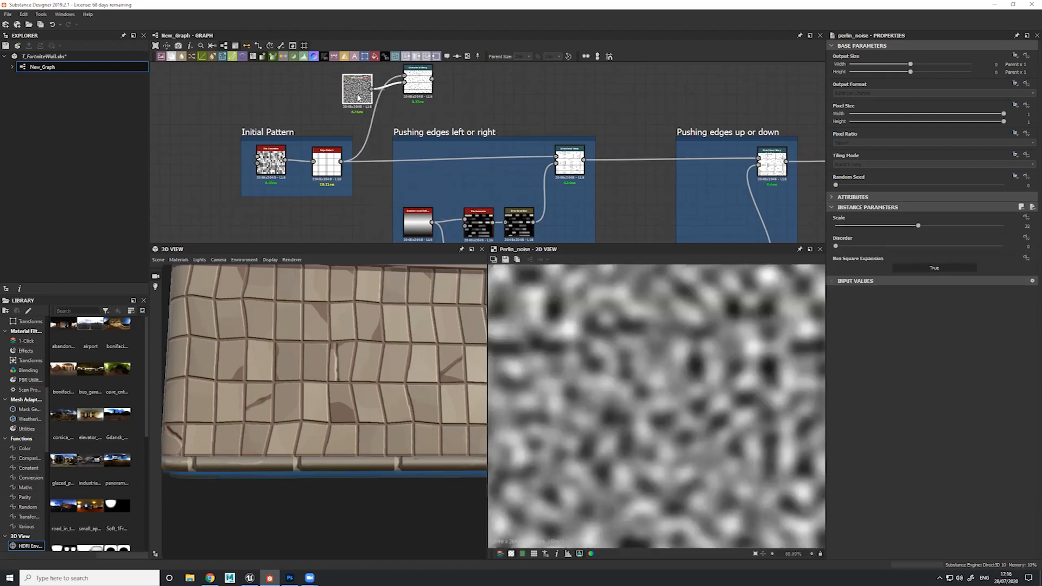
{"action": "left_click_drag", "start_coordinate": [357, 93], "coordinate": [331, 94]}
{"action": "left_click_drag", "start_coordinate": [415, 88], "coordinate": [436, 89]}
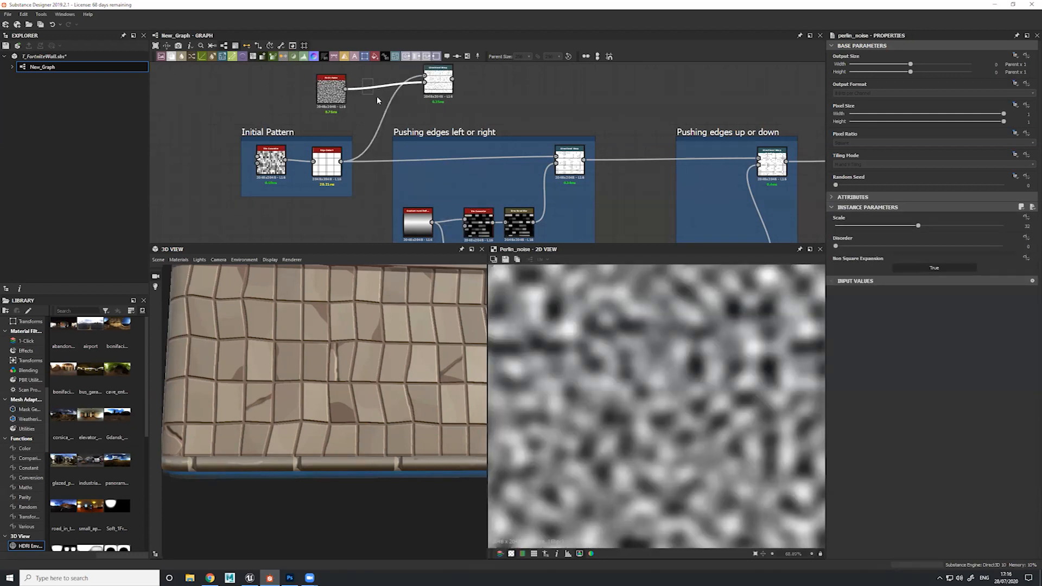
{"action": "key", "text": "space"}
{"action": "type", "text": "lev"}
{"action": "key", "text": "Return"}
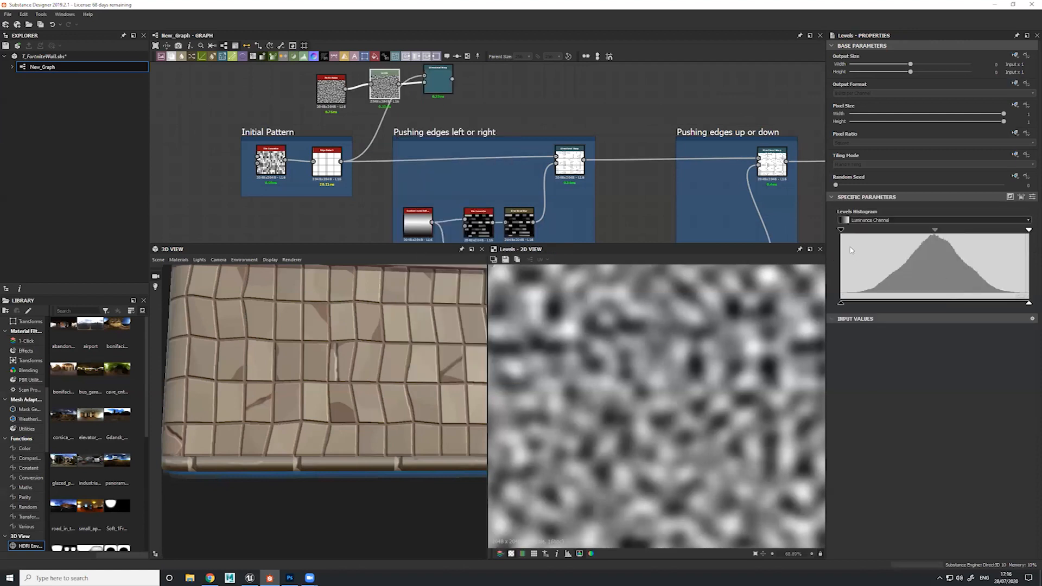
{"action": "left_click_drag", "start_coordinate": [840, 230], "coordinate": [931, 235]}
{"action": "left_click_drag", "start_coordinate": [1029, 230], "coordinate": [942, 238]}
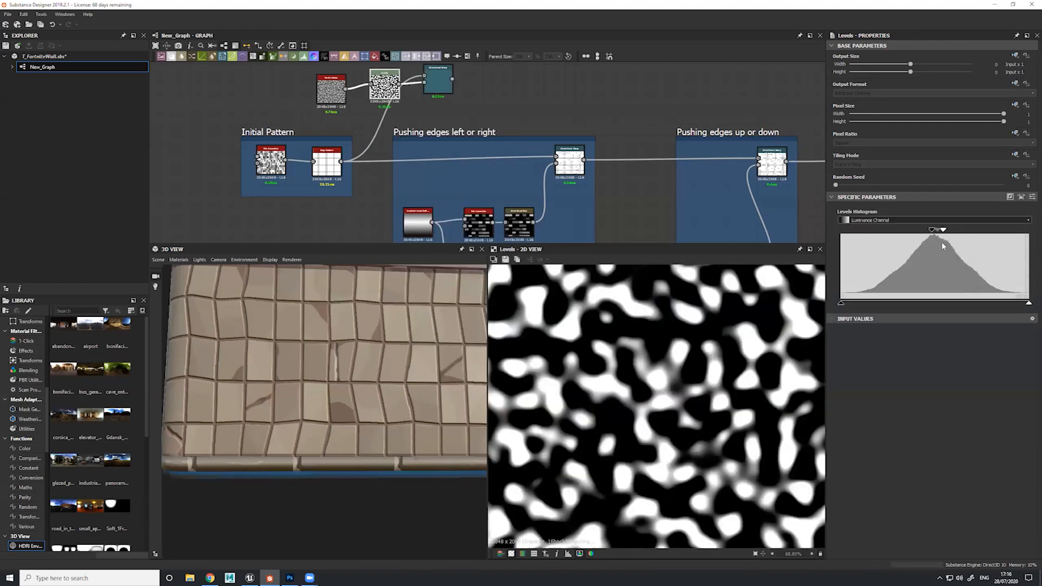
{"action": "double_click", "coordinate": [438, 82]}
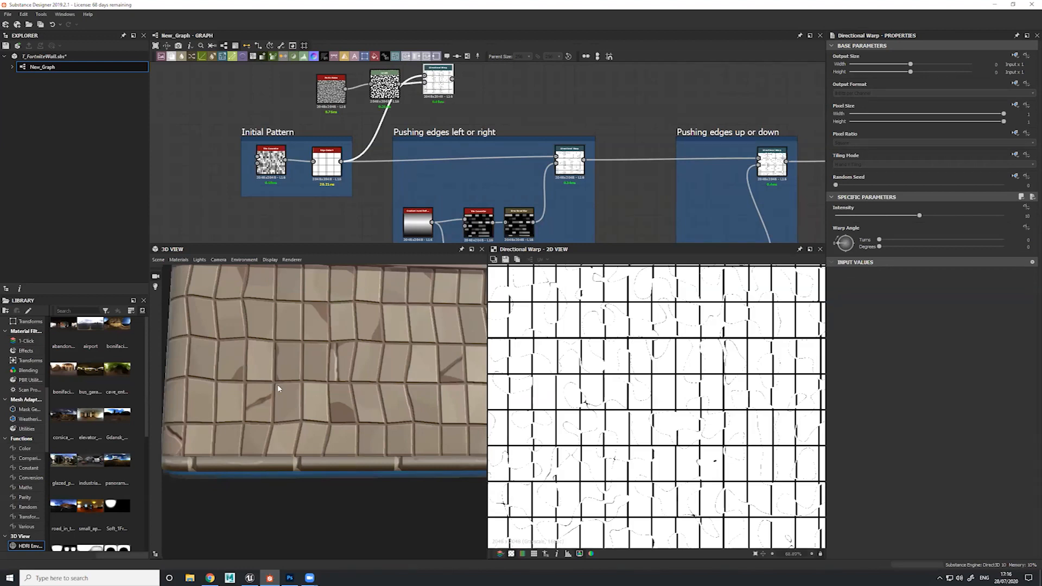
Delete the test Perlin Noise, Levels and Directional Warp nodes, and preview the existing Directional Warp in the "Pushing edges left or right" frame
{"action": "left_click_drag", "start_coordinate": [278, 387], "coordinate": [271, 297]}
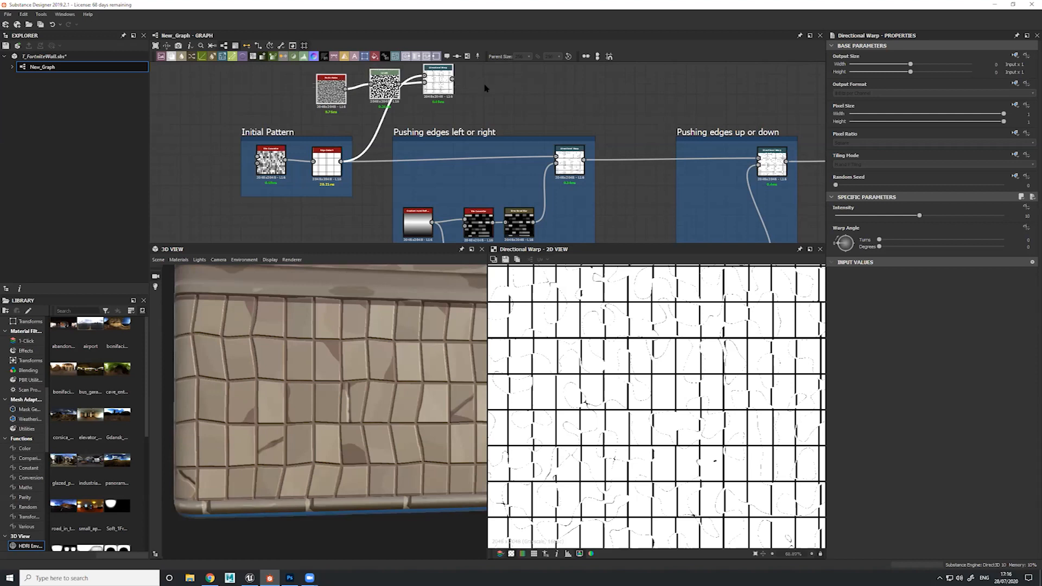
{"action": "key", "text": "Delete"}
{"action": "middle_click_drag", "start_coordinate": [515, 167], "coordinate": [522, 104]}
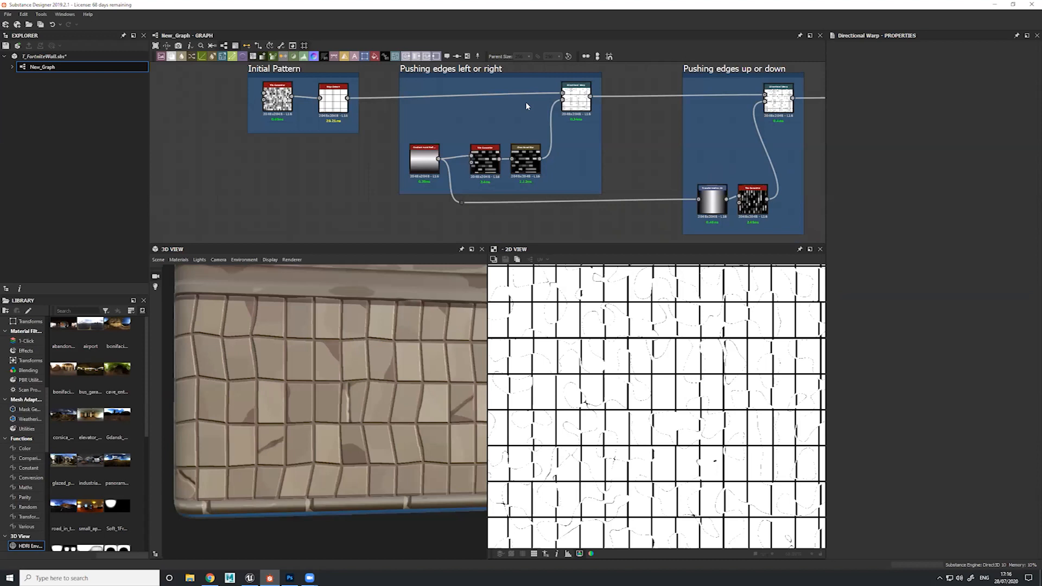
{"action": "left_click", "coordinate": [578, 100]}
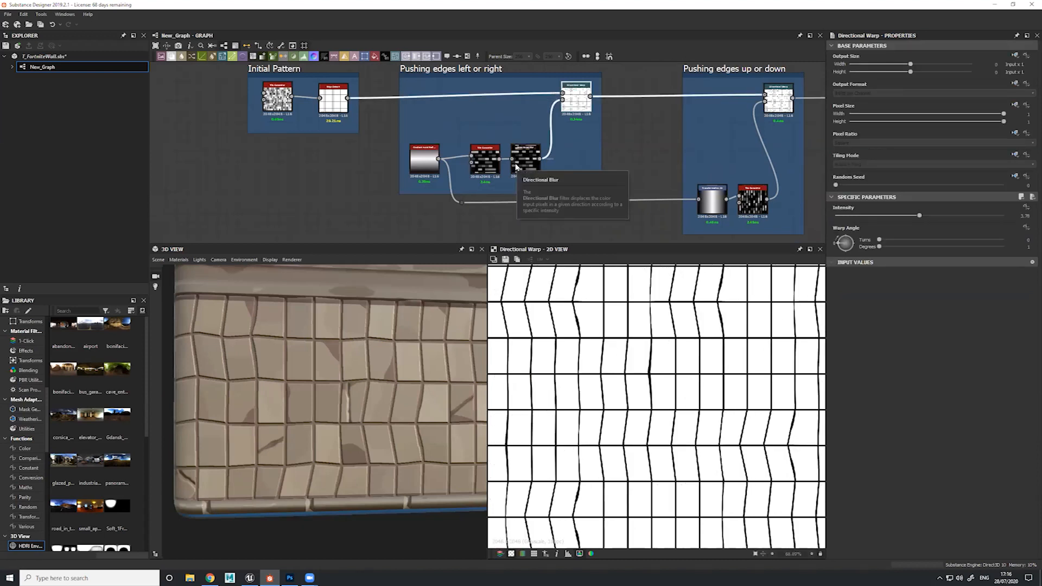
Add a Directional Warp node fed by the Edge Detect output, in the empty space above the frames
{"action": "middle_click_drag", "start_coordinate": [617, 117], "coordinate": [608, 139]}
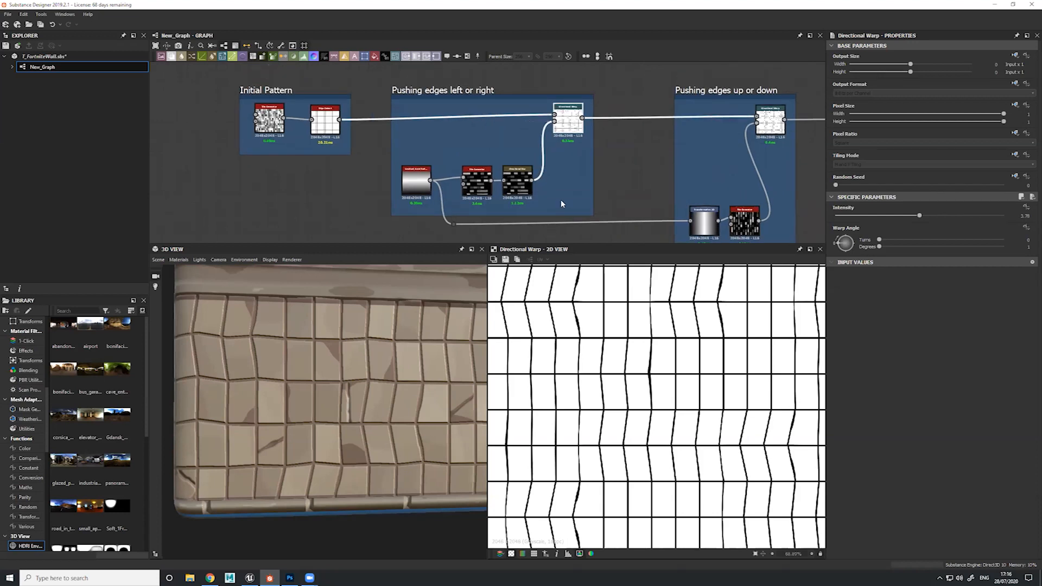
{"action": "middle_click_drag", "start_coordinate": [433, 160], "coordinate": [474, 202]}
{"action": "scroll", "coordinate": [438, 171], "scroll_direction": "down", "scroll_amount": 2}
{"action": "middle_click_drag", "start_coordinate": [407, 144], "coordinate": [409, 151]}
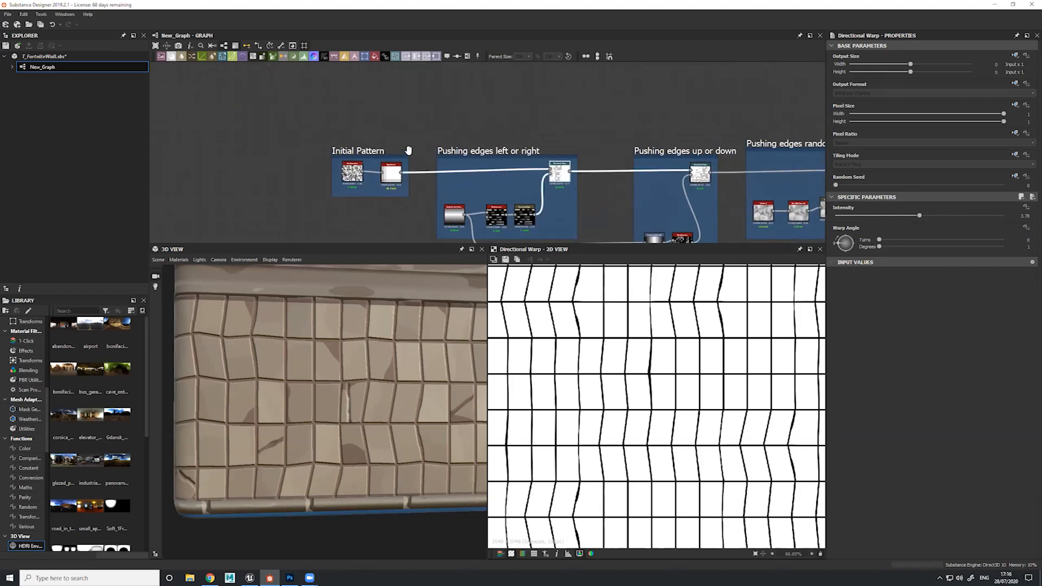
{"action": "left_click_drag", "start_coordinate": [402, 173], "coordinate": [412, 108]}
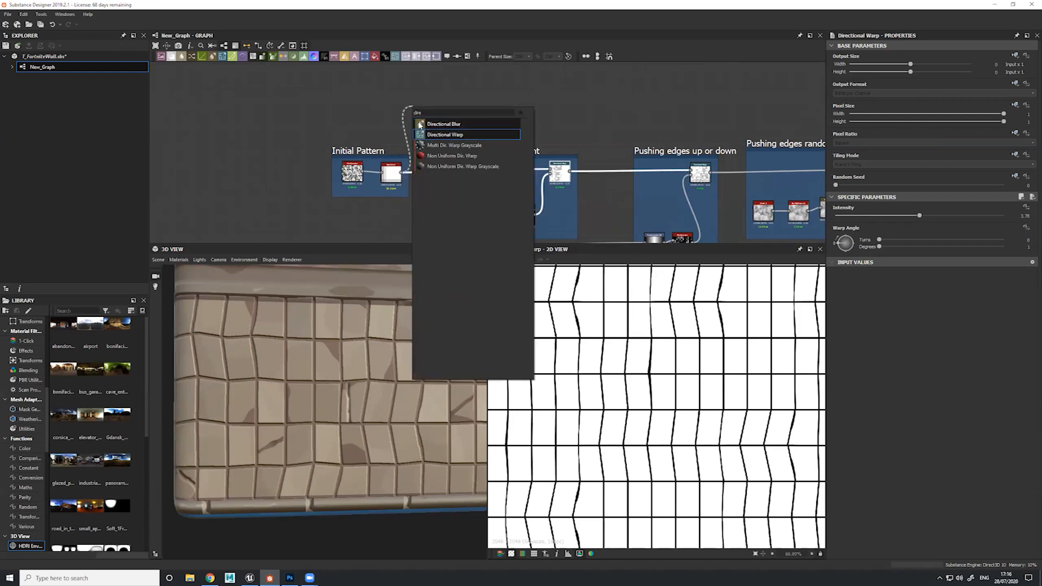
{"action": "left_click", "coordinate": [455, 121]}
Add a Uniform Color node beside the test Directional Warp, with Color Mode set to Grayscale and the output color to white
{"action": "key", "text": "space"}
{"action": "type", "text": "uni"}
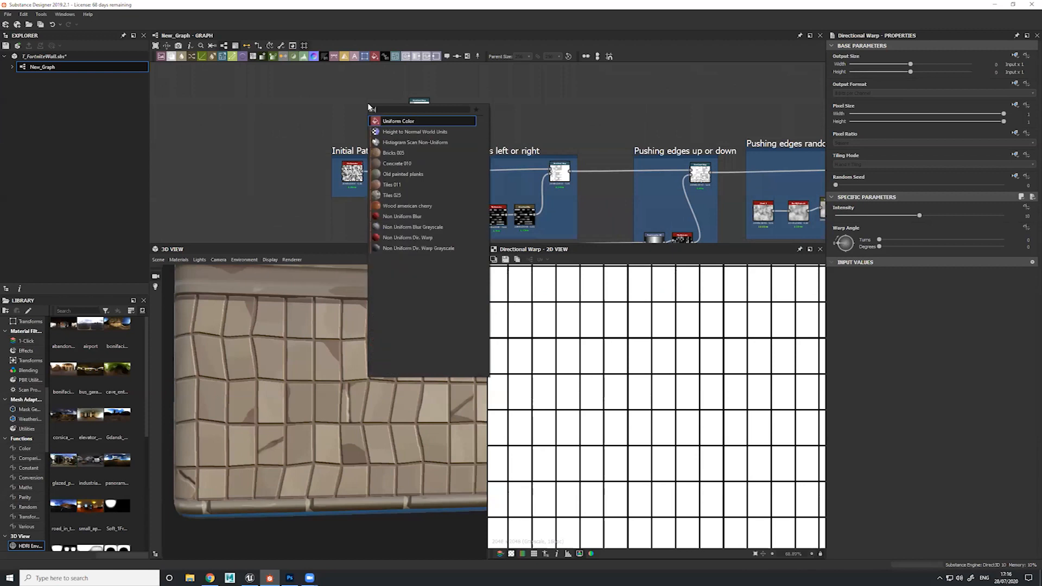
{"action": "key", "text": "Return"}
{"action": "left_click", "coordinate": [997, 217]}
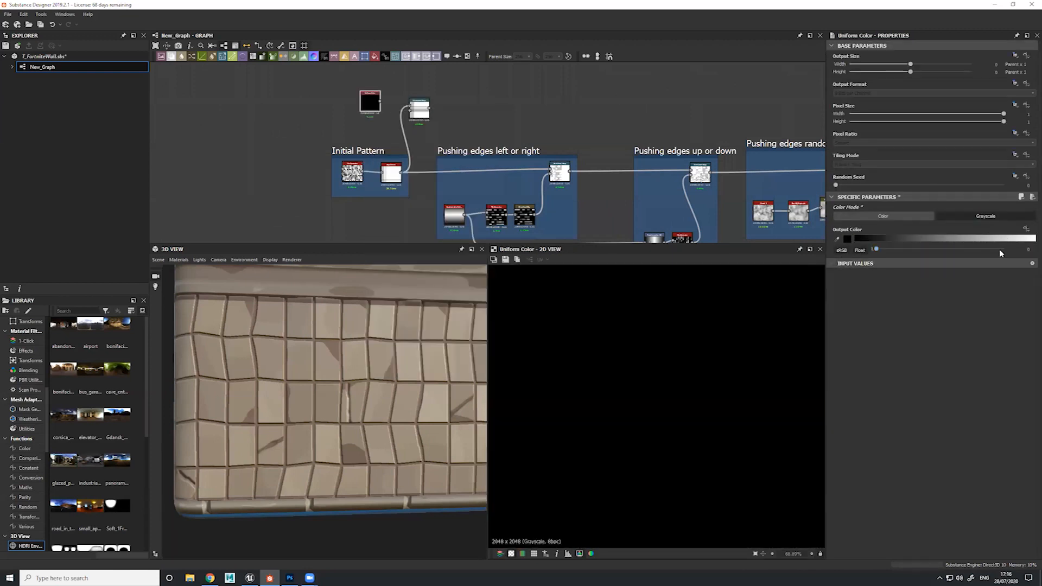
{"action": "left_click", "coordinate": [1001, 250]}
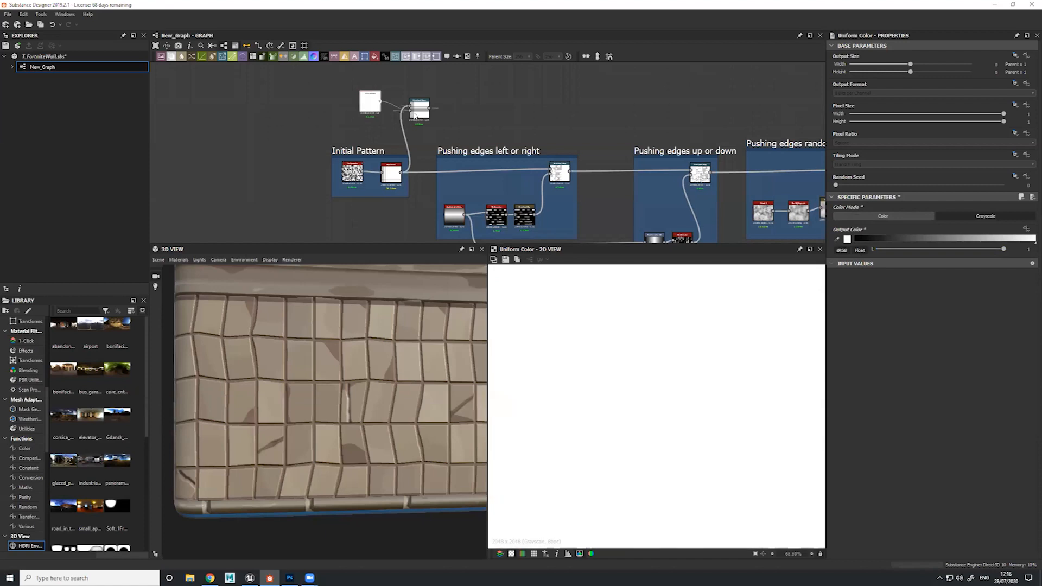
Connect the Uniform Color to the test Directional Warp's intensity input, preview the warp and set its Intensity to 6.14
{"action": "double_click", "coordinate": [415, 114]}
{"action": "left_click_drag", "start_coordinate": [934, 217], "coordinate": [887, 218]}
{"action": "left_click_drag", "start_coordinate": [370, 108], "coordinate": [349, 115]}
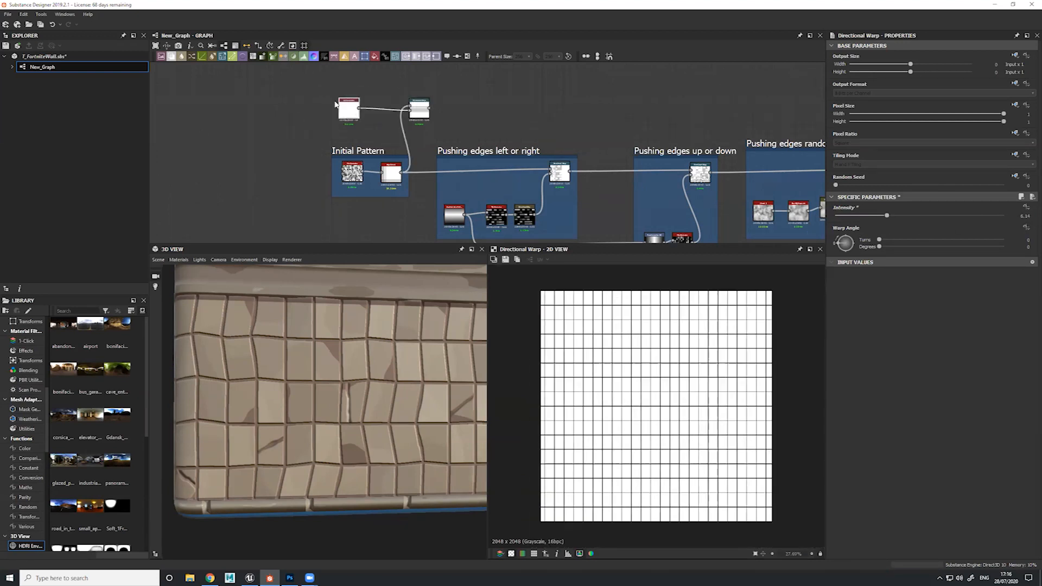
Replace the Uniform Color node with a Shape node using the Square pattern at a scale of 0.46
{"action": "left_click", "coordinate": [347, 104]}
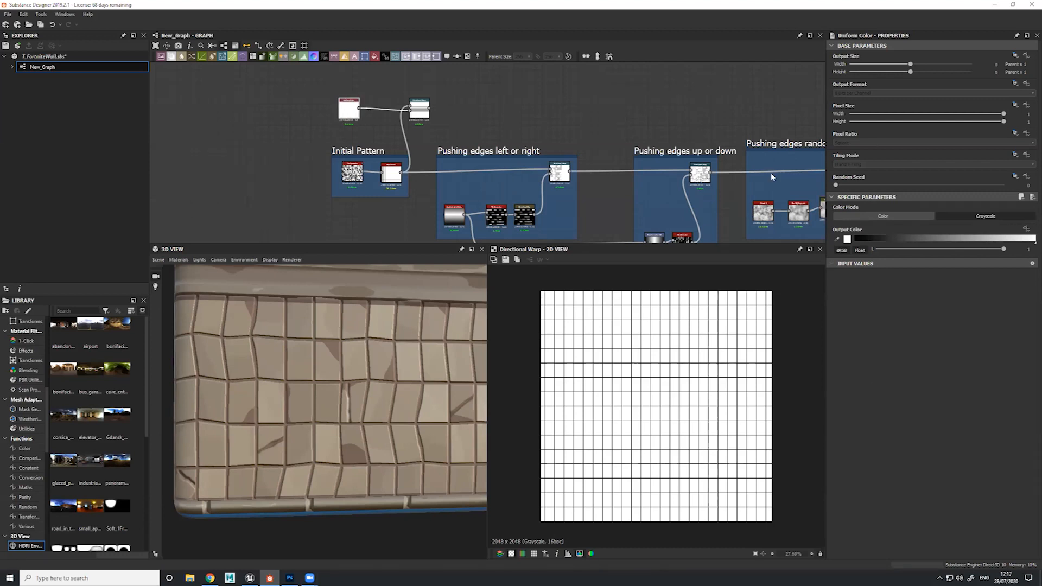
{"action": "left_click_drag", "start_coordinate": [346, 100], "coordinate": [332, 106]}
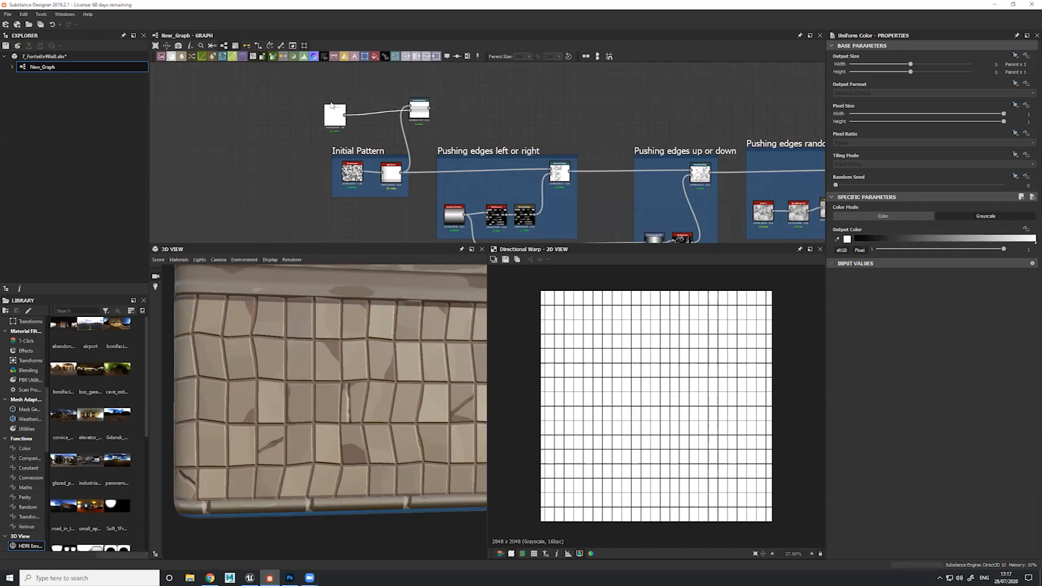
{"action": "key", "text": "Delete"}
{"action": "key", "text": "space"}
{"action": "type", "text": "shap"}
{"action": "key", "text": "Return"}
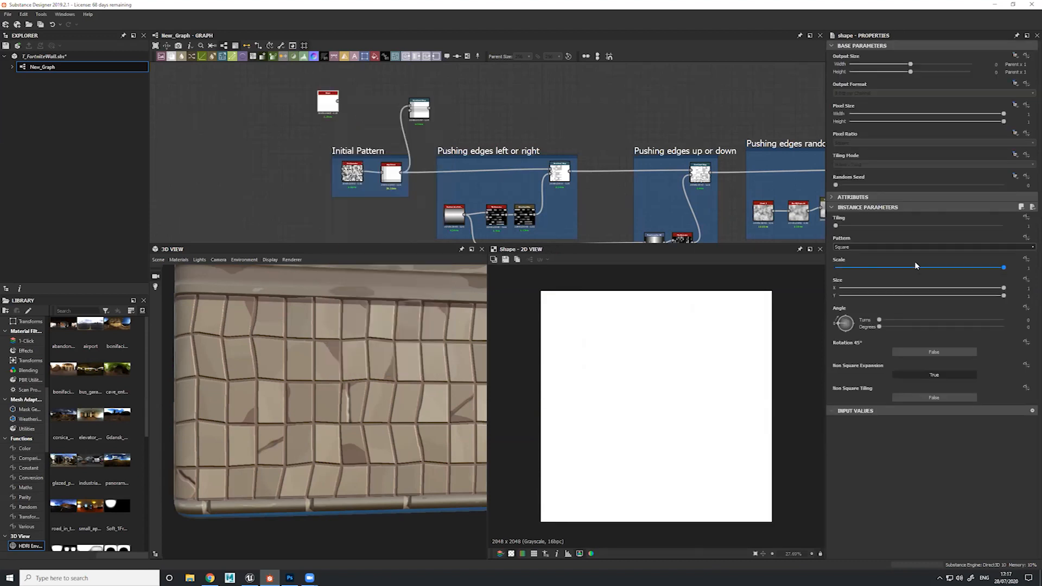
{"action": "left_click", "coordinate": [915, 266]}
Connect the Shape to the test Directional Warp's intensity input, then set Intensity to 11.98 and Warp Angle to -0.21 turns
{"action": "left_click_drag", "start_coordinate": [338, 101], "coordinate": [423, 114]}
{"action": "double_click", "coordinate": [423, 114]}
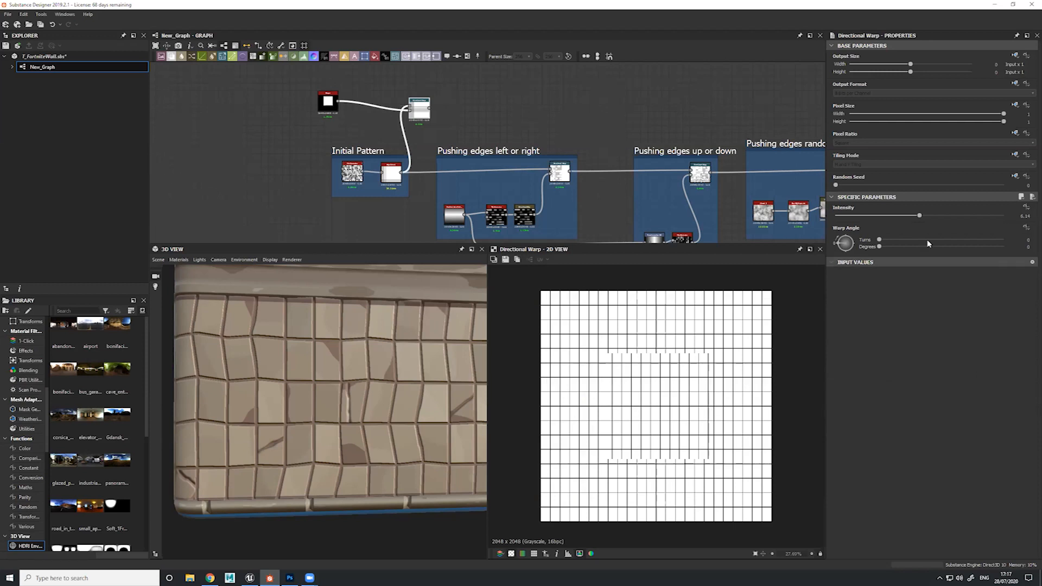
{"action": "left_click_drag", "start_coordinate": [919, 215], "coordinate": [854, 216]}
{"action": "left_click_drag", "start_coordinate": [776, 223], "coordinate": [999, 218]}
{"action": "mouse_move", "coordinate": [841, 242]}
{"action": "left_mouse_down"}
{"action": "mouse_move", "coordinate": [855, 236]}
{"action": "mouse_move", "coordinate": [822, 248]}
{"action": "mouse_move", "coordinate": [850, 261]}
{"action": "left_mouse_up"}
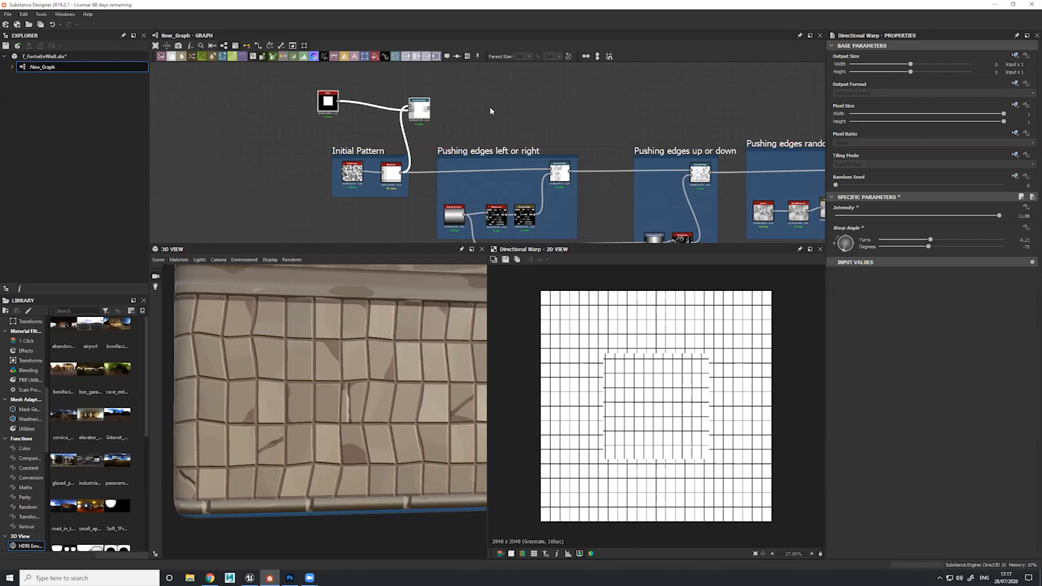
Preview the square Shape mask, then delete the test Shape and Directional Warp nodes
{"action": "double_click", "coordinate": [328, 101]}
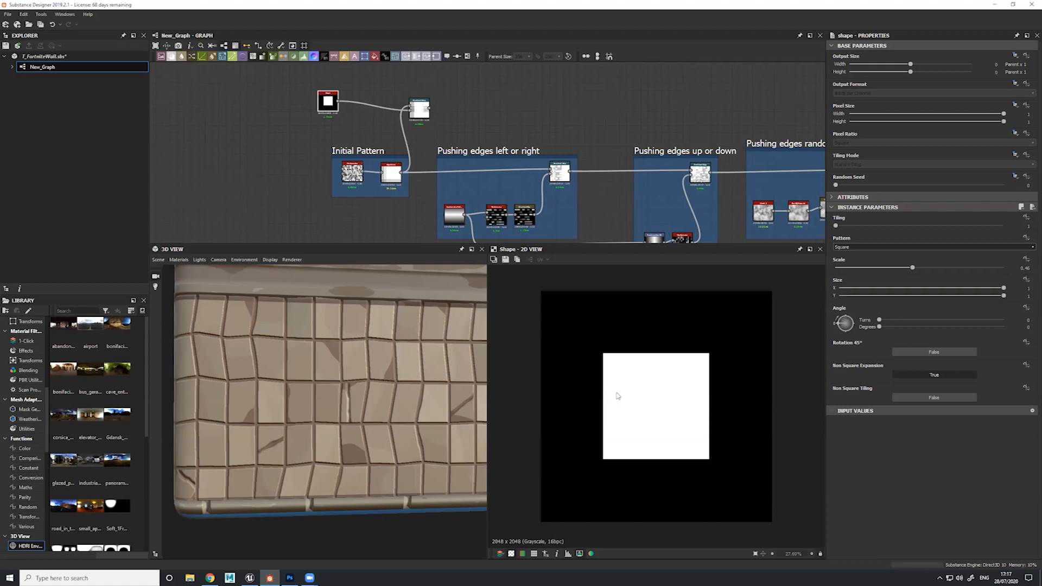
{"action": "left_click_drag", "start_coordinate": [301, 80], "coordinate": [456, 109]}
{"action": "key", "text": "Delete"}
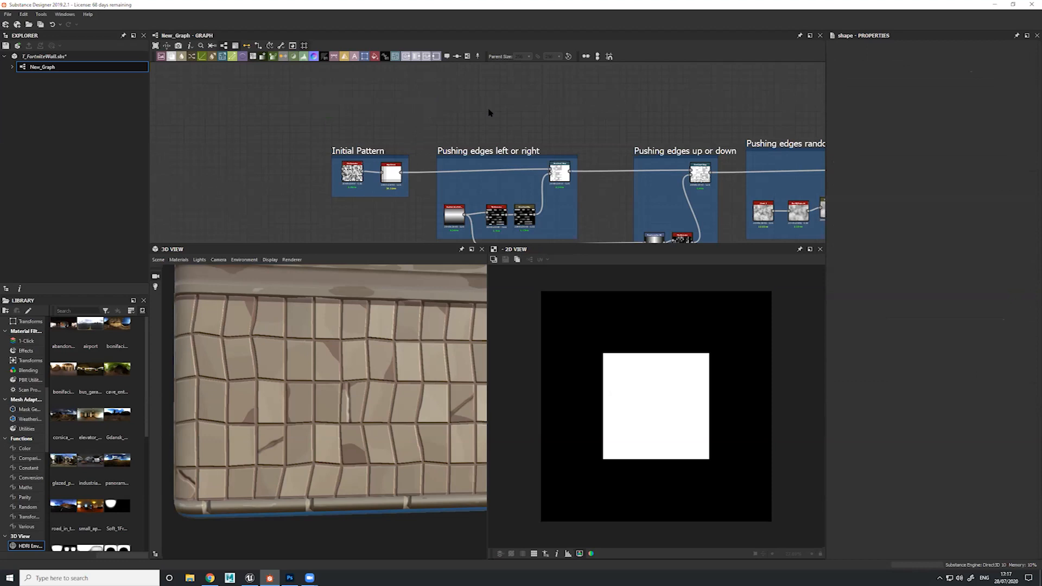
Preview the Gradient Axial Reflected node in the "Pushing edges left or right" frame
{"action": "middle_click_drag", "start_coordinate": [488, 158], "coordinate": [506, 66]}
{"action": "scroll", "coordinate": [473, 148], "scroll_direction": "up", "scroll_amount": 4}
{"action": "left_click", "coordinate": [460, 174]}
{"action": "double_click", "coordinate": [462, 176]}
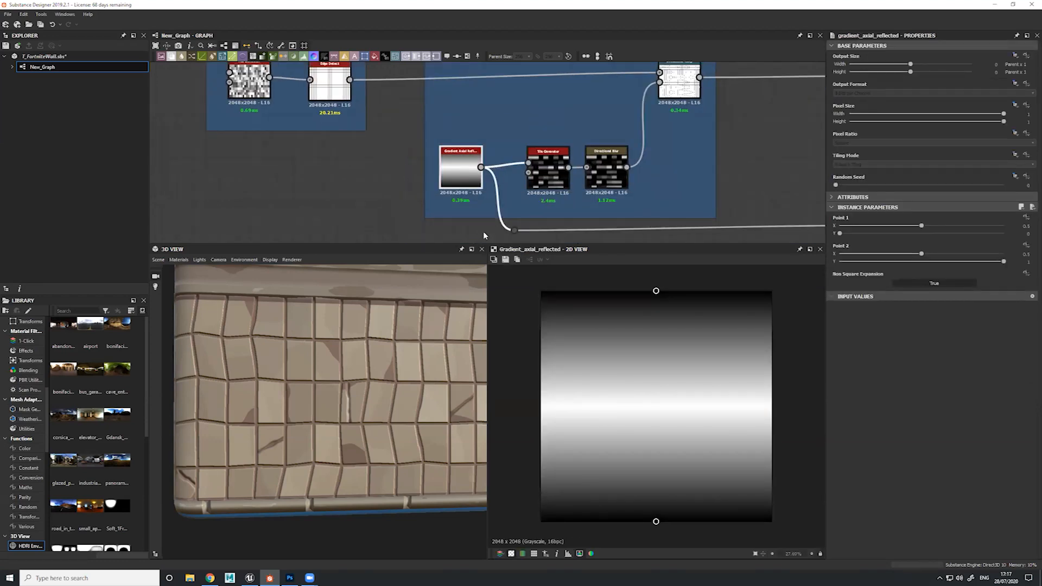
Add a Gradient Linear 3 node in the empty space below the Initial Pattern frame
{"action": "left_click", "coordinate": [295, 171]}
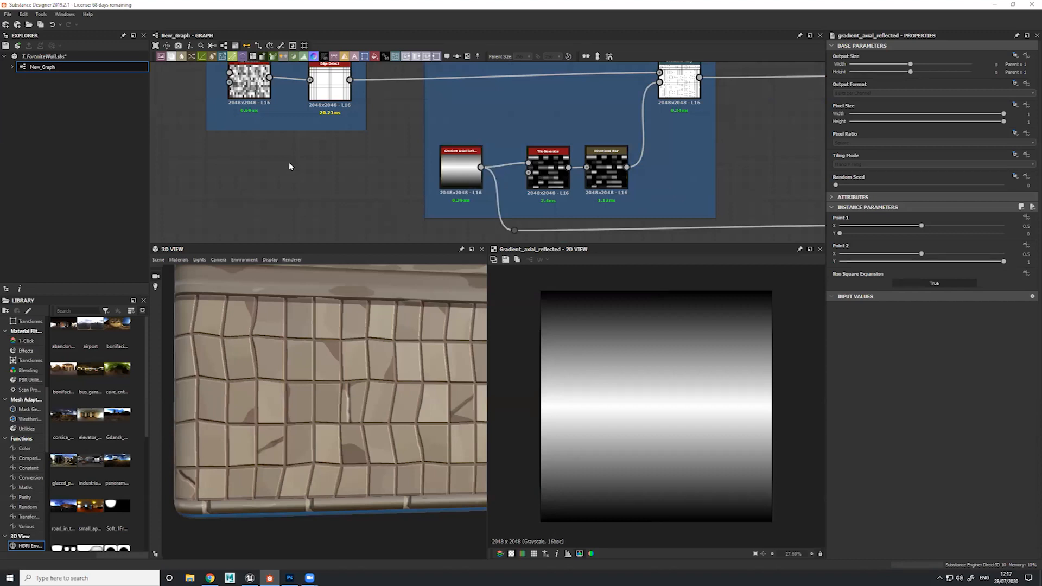
{"action": "key", "text": "space"}
{"action": "type", "text": "s"}
{"action": "key", "text": "BackSpace"}
{"action": "type", "text": "g"}
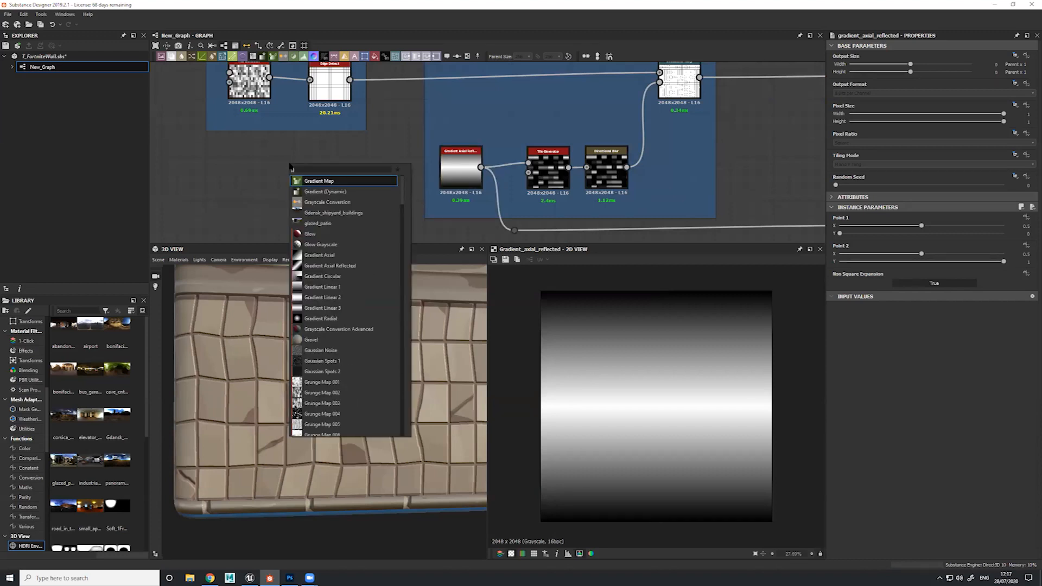
{"action": "type", "text": "radiendient"}
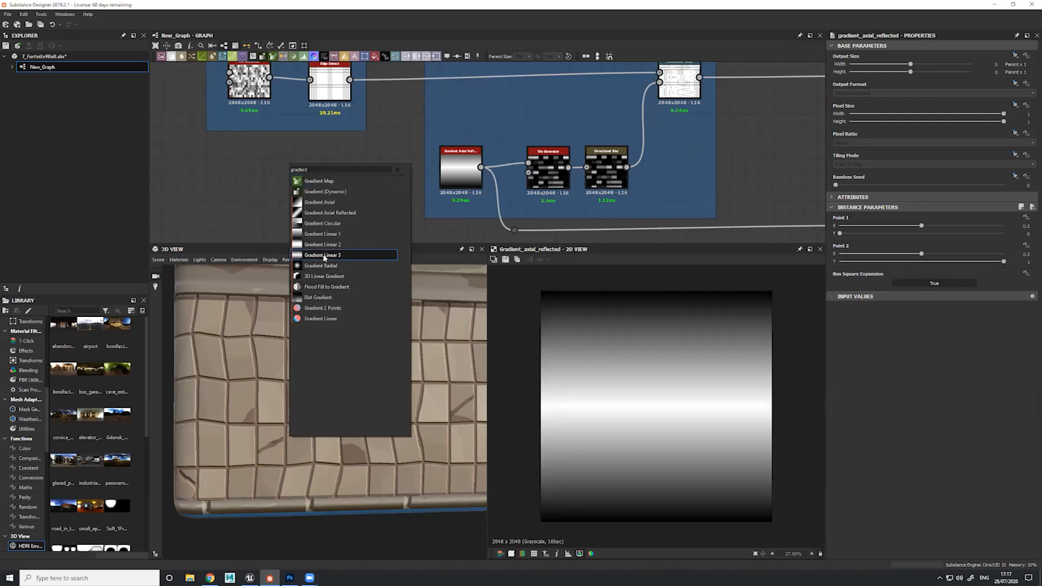
{"action": "left_click", "coordinate": [323, 255]}
Preview the Gradient Axial Reflected node again for comparison, then delete the Gradient Linear 3 node
{"action": "double_click", "coordinate": [460, 165]}
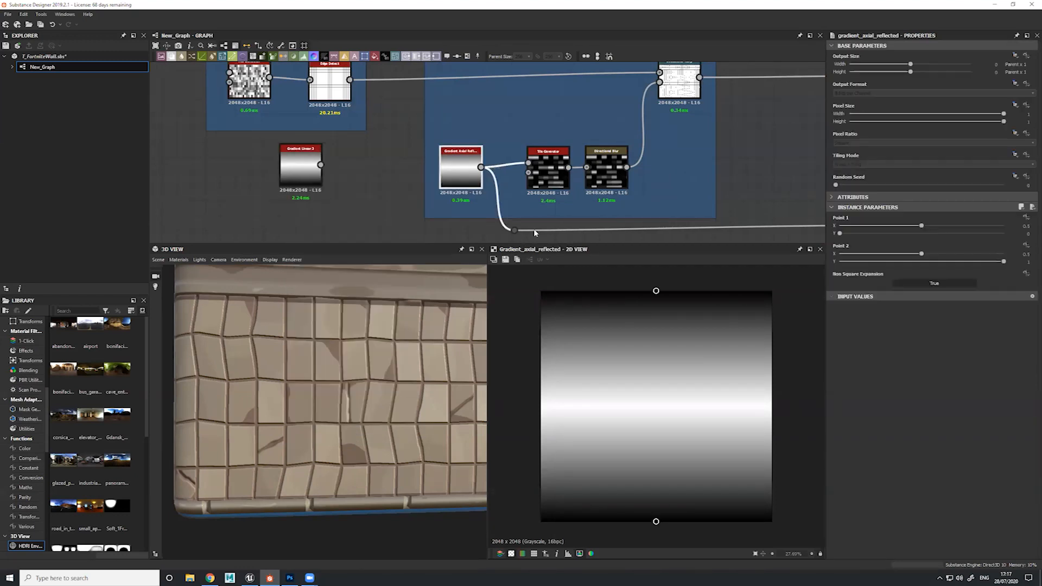
{"action": "left_click", "coordinate": [301, 155]}
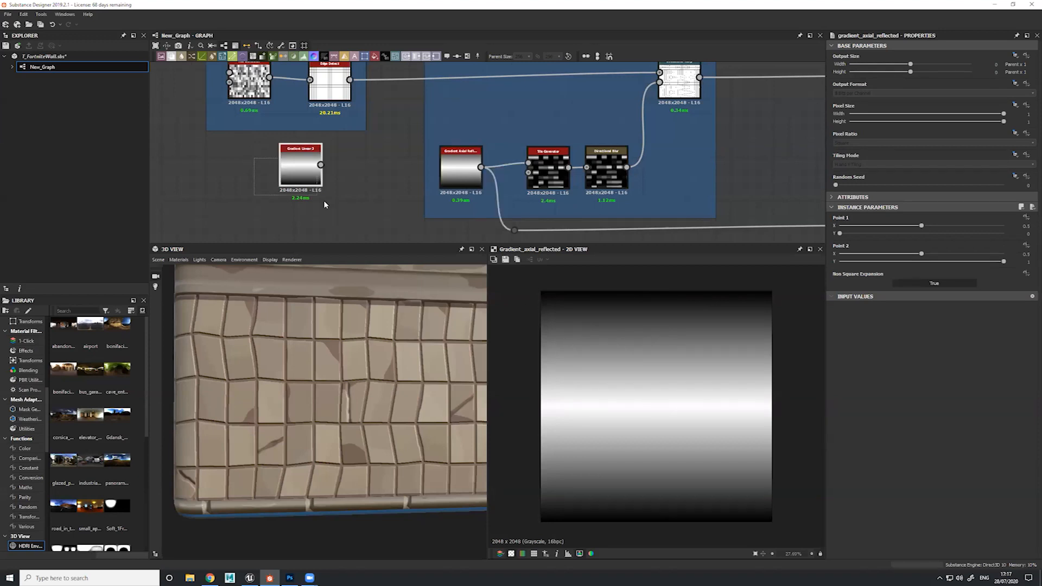
{"action": "left_click_drag", "start_coordinate": [303, 155], "coordinate": [346, 156]}
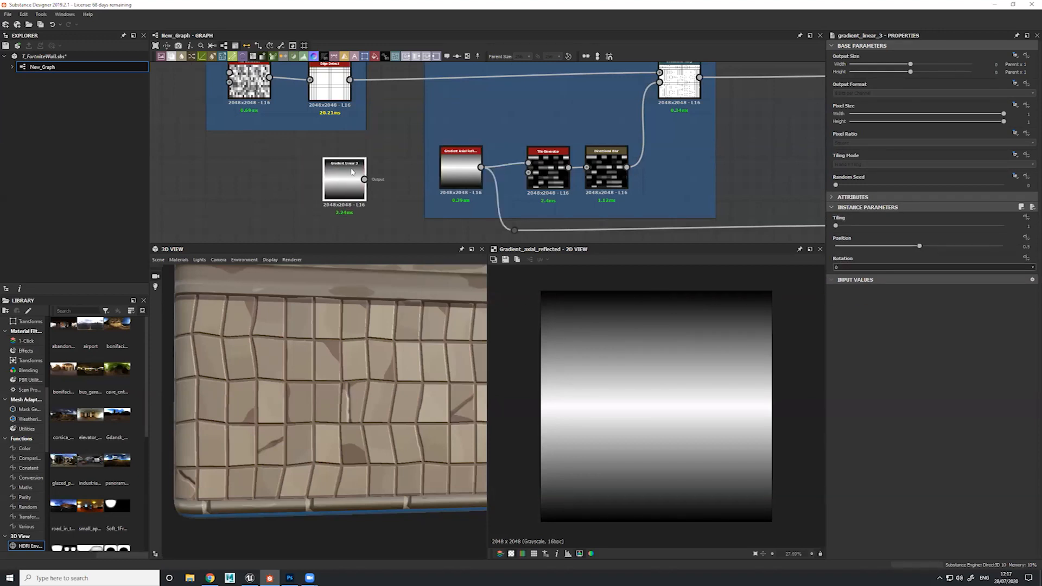
{"action": "key", "text": "Delete"}
Preview the Tile Generator mask and the Directional Warp result in the "Pushing edges left or right" frame
{"action": "middle_click_drag", "start_coordinate": [345, 162], "coordinate": [227, 148]}
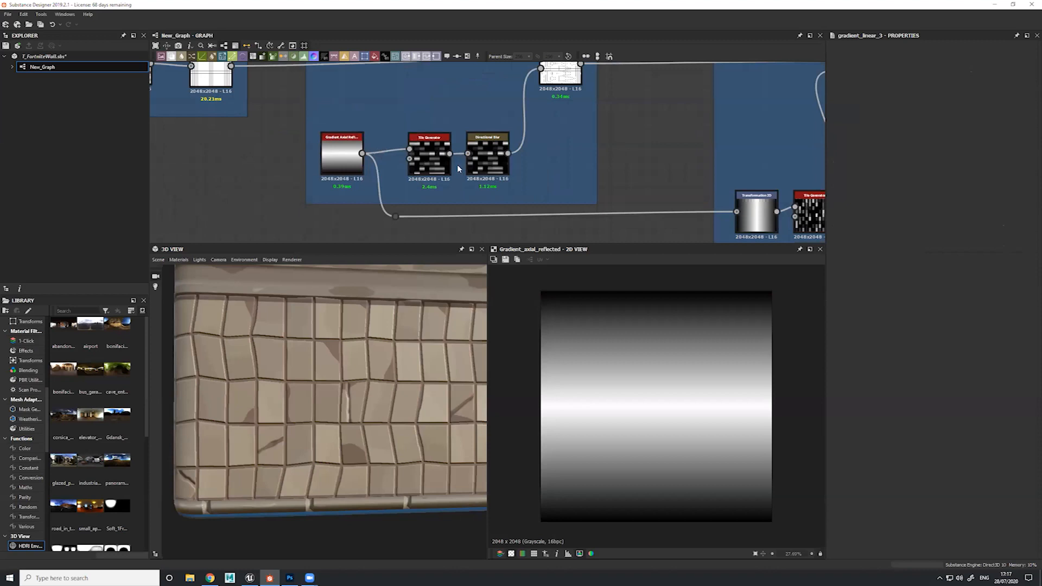
{"action": "left_click", "coordinate": [432, 158]}
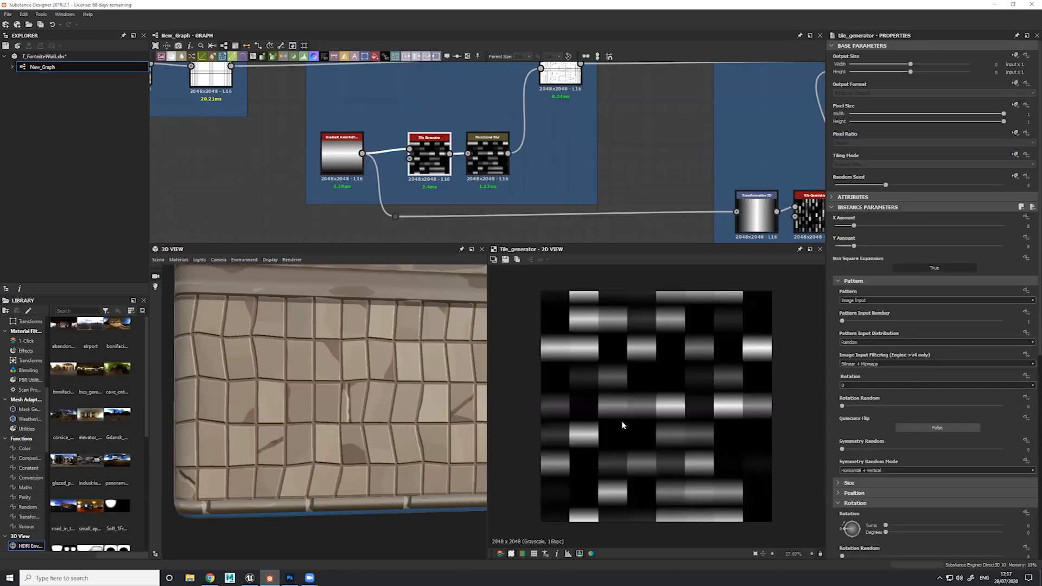
{"action": "middle_click_drag", "start_coordinate": [551, 139], "coordinate": [553, 174]}
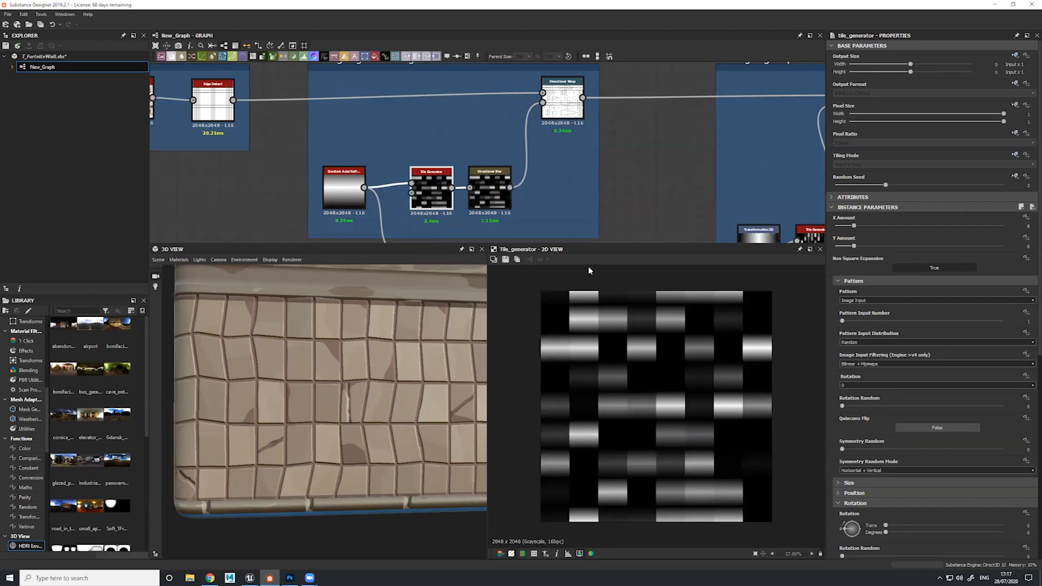
{"action": "left_click", "coordinate": [564, 85]}
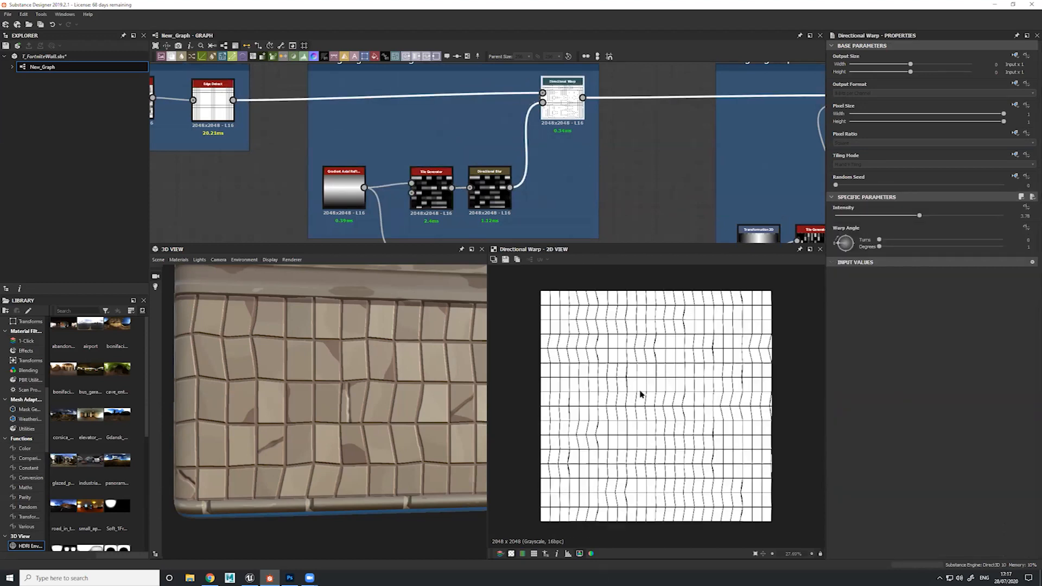
{"action": "scroll", "coordinate": [610, 317], "scroll_direction": "up", "scroll_amount": 2}
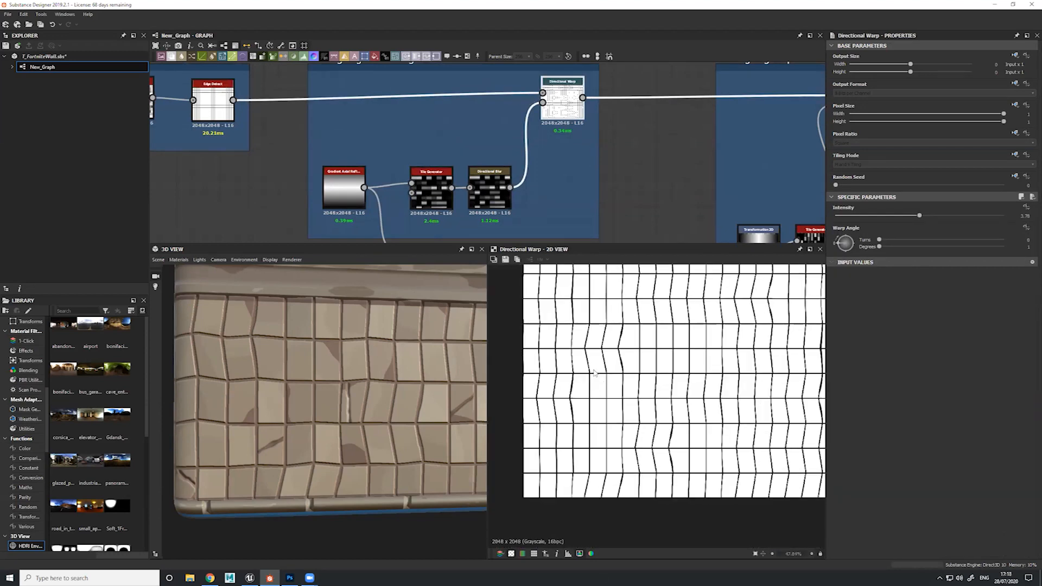
{"action": "scroll", "coordinate": [595, 366], "scroll_direction": "up", "scroll_amount": 3}
Compare the Tile Generator's individual gradient tiles with the bent grid lines of the Directional Warp in close-up
{"action": "double_click", "coordinate": [434, 198]}
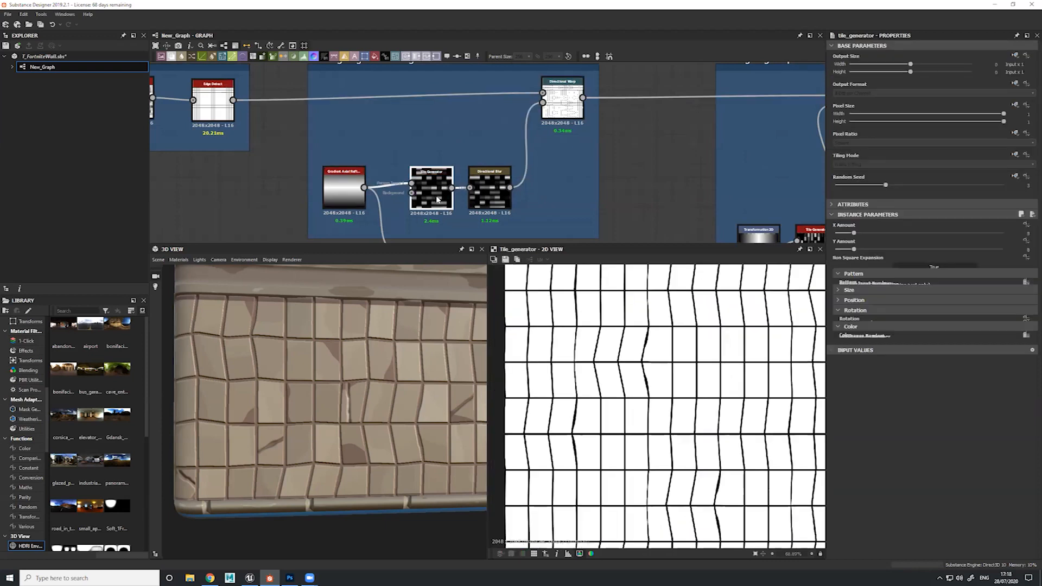
{"action": "middle_click_drag", "start_coordinate": [602, 360], "coordinate": [634, 390]}
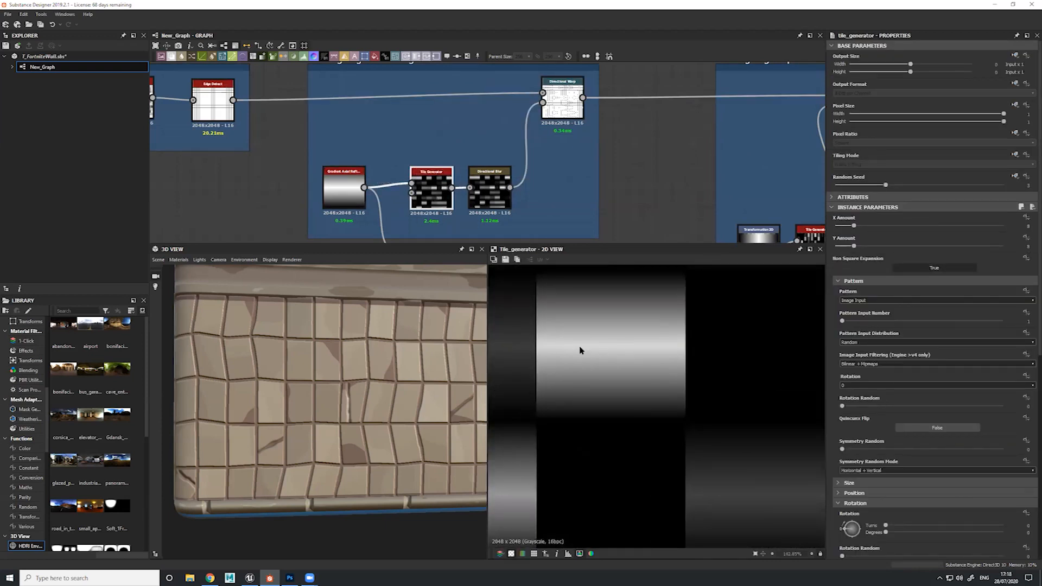
{"action": "double_click", "coordinate": [562, 103]}
{"action": "mouse_move", "coordinate": [585, 166]}
{"action": "middle_mouse_down"}
{"action": "mouse_move", "coordinate": [616, 237]}
{"action": "mouse_move", "coordinate": [596, 174]}
{"action": "middle_mouse_up"}
{"action": "double_click", "coordinate": [446, 215]}
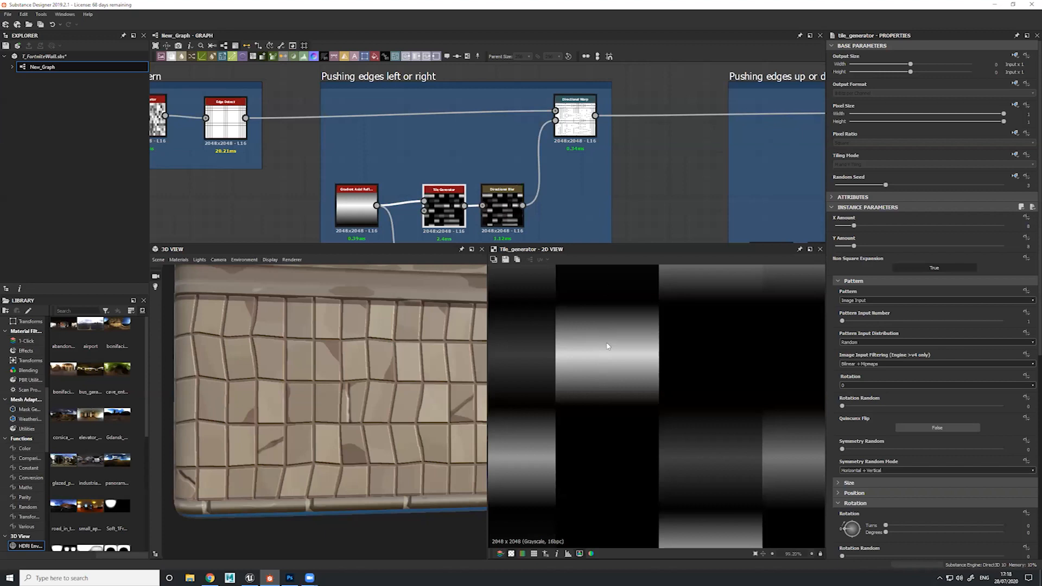
{"action": "double_click", "coordinate": [574, 122]}
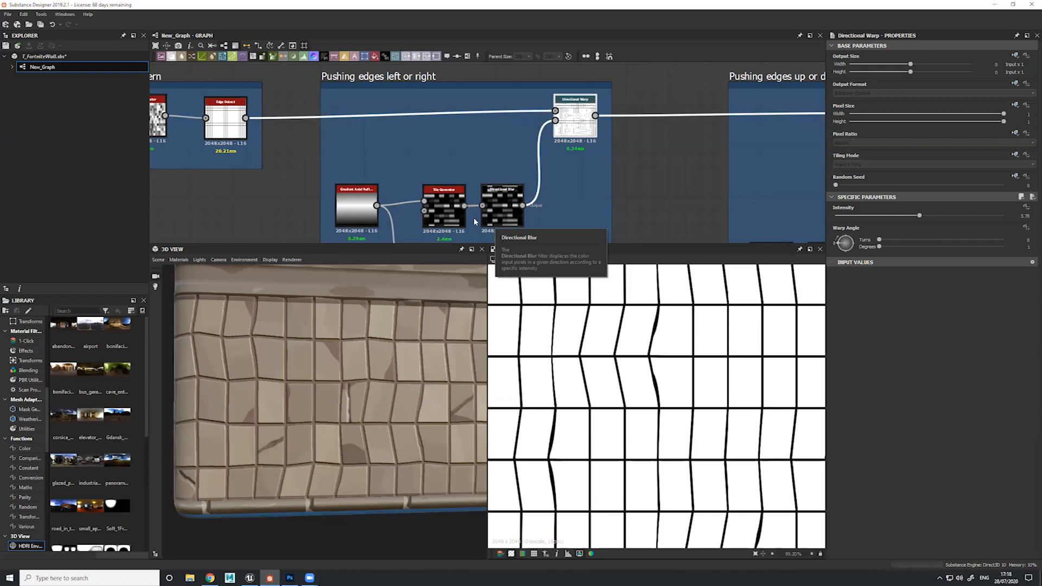
{"action": "middle_click_drag", "start_coordinate": [434, 220], "coordinate": [439, 198]}
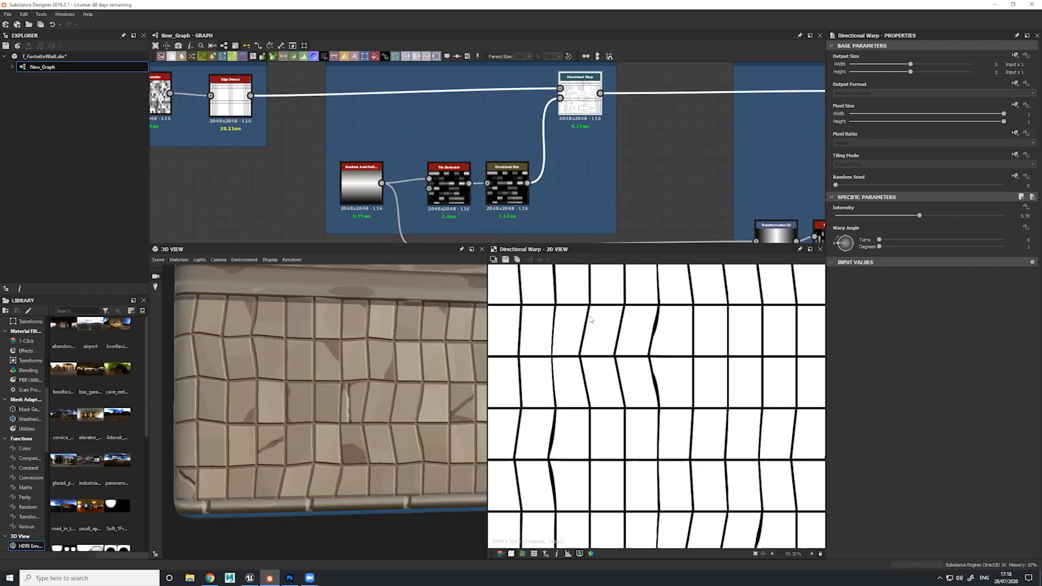
{"action": "double_click", "coordinate": [575, 103]}
Preview the Directional Warp in the "Pushing edges up or down" frame and examine the whole warped grid
{"action": "middle_click_drag", "start_coordinate": [695, 187], "coordinate": [357, 105]}
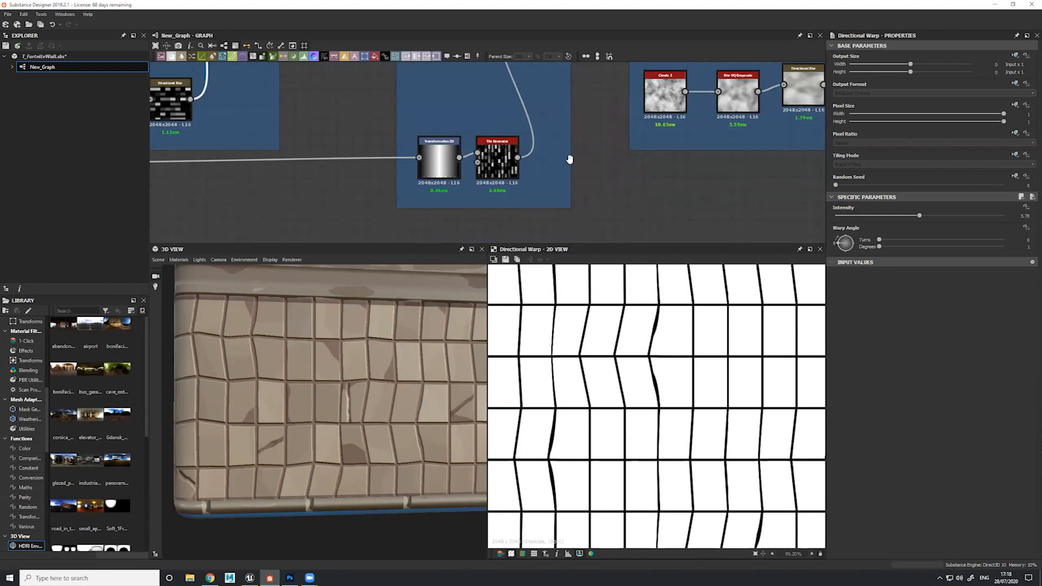
{"action": "middle_click_drag", "start_coordinate": [570, 160], "coordinate": [611, 206]}
{"action": "middle_click_drag", "start_coordinate": [580, 75], "coordinate": [595, 117]}
{"action": "double_click", "coordinate": [595, 117]}
{"action": "scroll", "coordinate": [660, 352], "scroll_direction": "down", "scroll_amount": 3}
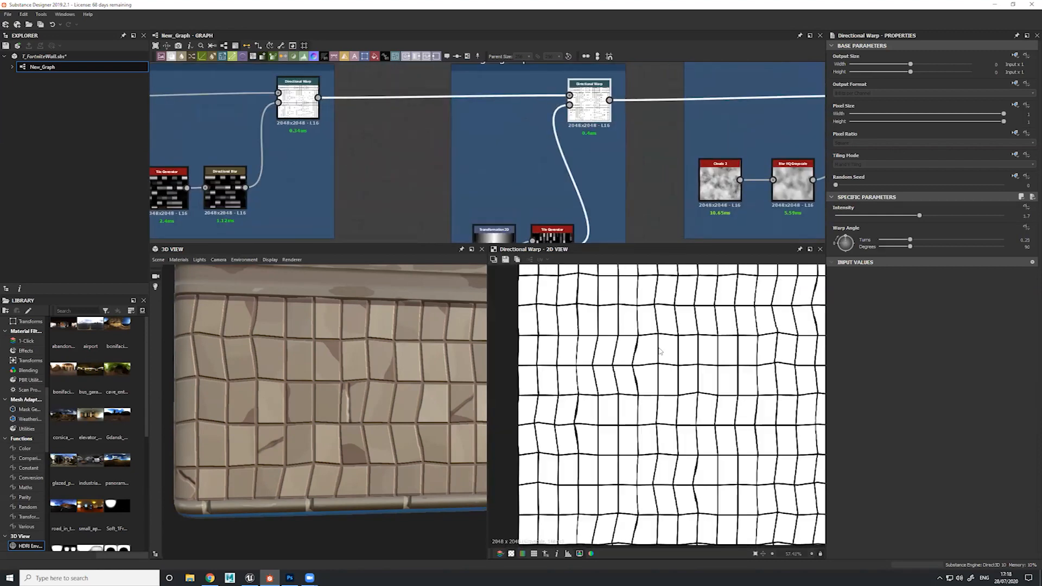
Preview the Transformation 2D gradient and the Tile Generator that feed the "Pushing edges up or down" warp
{"action": "middle_click_drag", "start_coordinate": [560, 190], "coordinate": [559, 149]}
{"action": "double_click", "coordinate": [488, 218]}
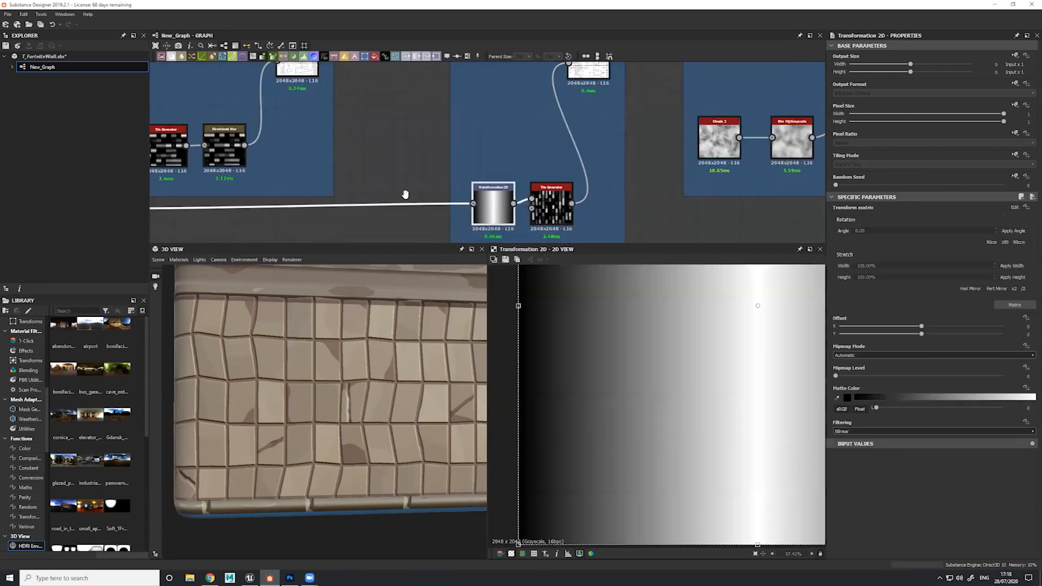
{"action": "middle_click_drag", "start_coordinate": [404, 194], "coordinate": [465, 170]}
{"action": "scroll", "coordinate": [696, 360], "scroll_direction": "down", "scroll_amount": 3}
{"action": "scroll", "coordinate": [697, 361], "scroll_direction": "down", "scroll_amount": 2}
{"action": "left_click", "coordinate": [620, 190]}
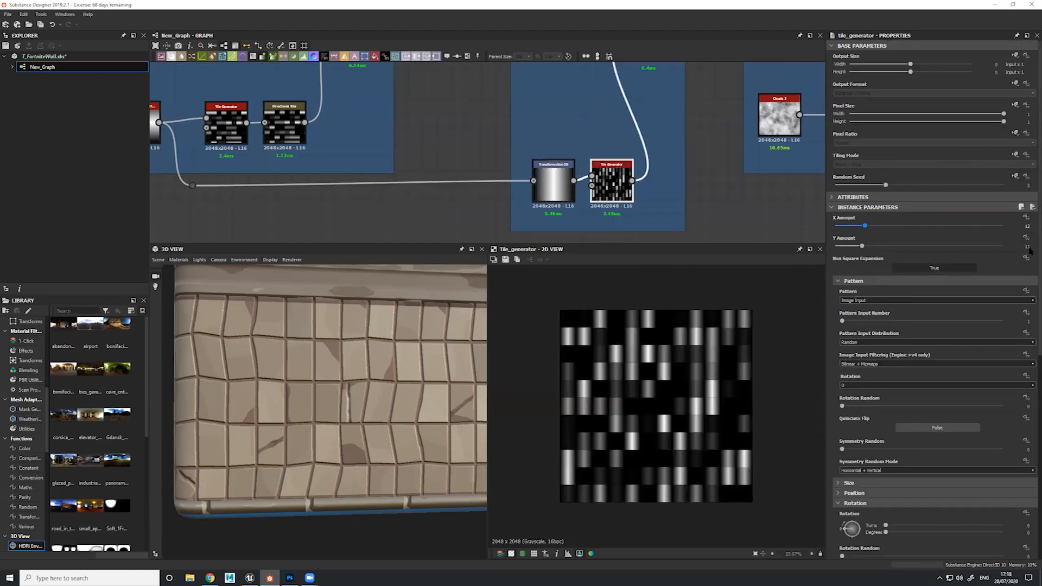
Preview the Directional Warp in the "Pushing edges up or down" frame and examine its warped grid lines in close-up
{"action": "middle_click_drag", "start_coordinate": [624, 133], "coordinate": [637, 185]}
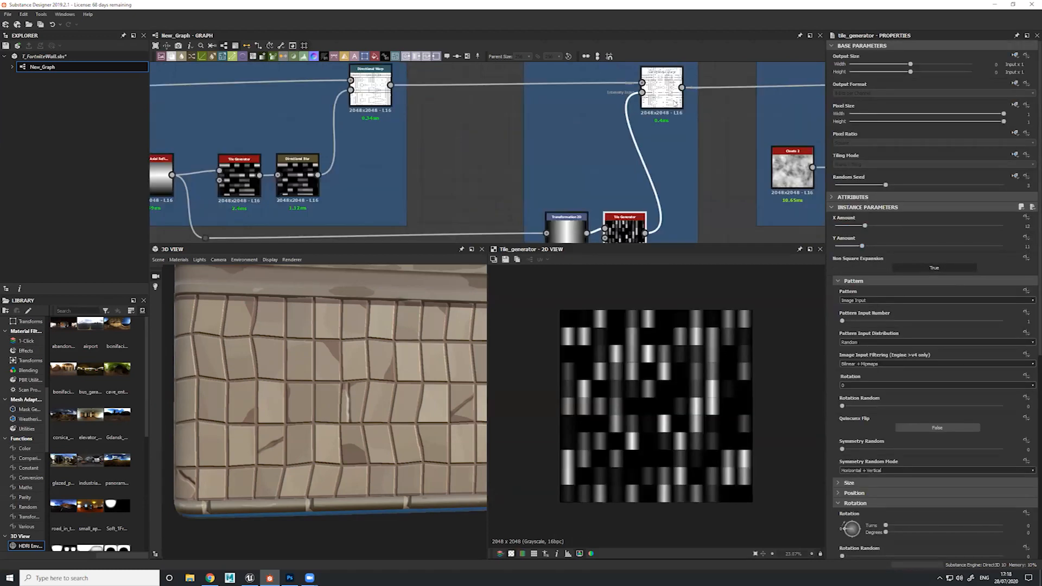
{"action": "left_click", "coordinate": [661, 87]}
{"action": "scroll", "coordinate": [730, 404], "scroll_direction": "up", "scroll_amount": 2}
{"action": "scroll", "coordinate": [730, 405], "scroll_direction": "up", "scroll_amount": 1}
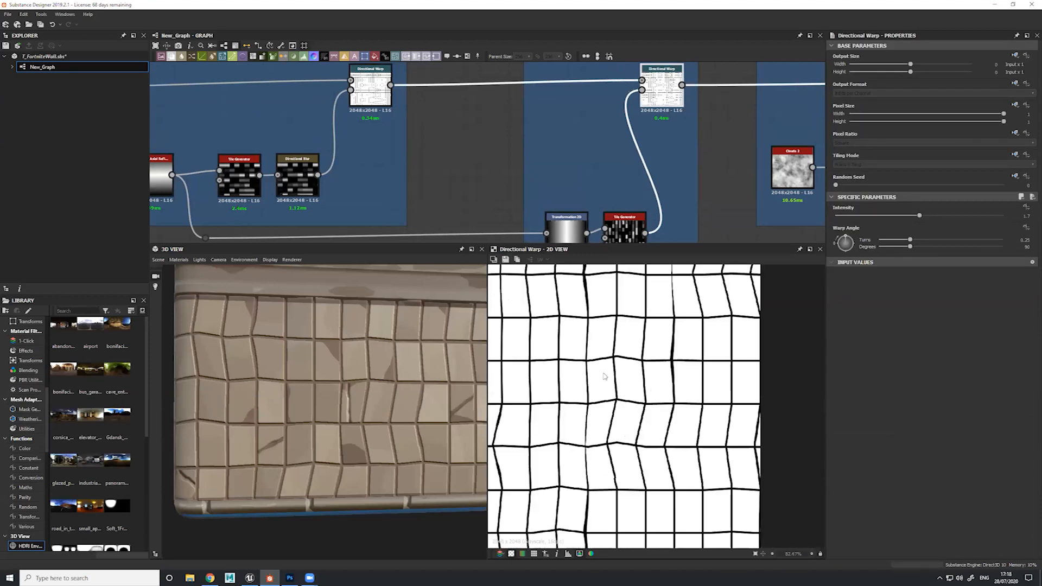
{"action": "middle_click_drag", "start_coordinate": [648, 305], "coordinate": [730, 320]}
{"action": "middle_click_drag", "start_coordinate": [548, 433], "coordinate": [680, 384]}
Examine the distorted tile pattern on the 3D wall model from the corner, the front and farther away
{"action": "scroll", "coordinate": [379, 426], "scroll_direction": "down", "scroll_amount": 2}
{"action": "left_click_drag", "start_coordinate": [418, 423], "coordinate": [389, 396]}
{"action": "scroll", "coordinate": [347, 434], "scroll_direction": "down", "scroll_amount": 3}
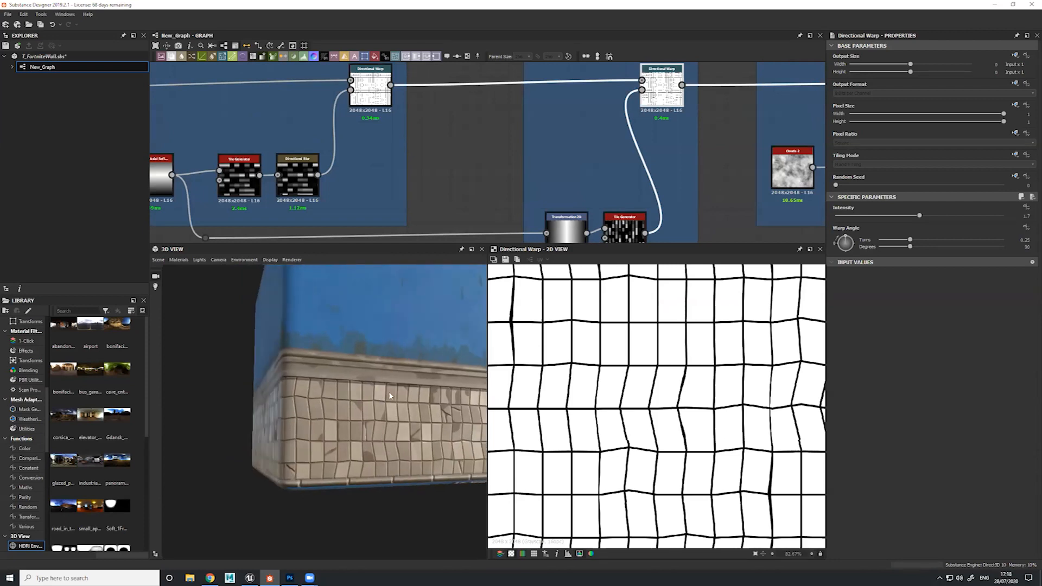
{"action": "left_click_drag", "start_coordinate": [312, 433], "coordinate": [360, 460]}
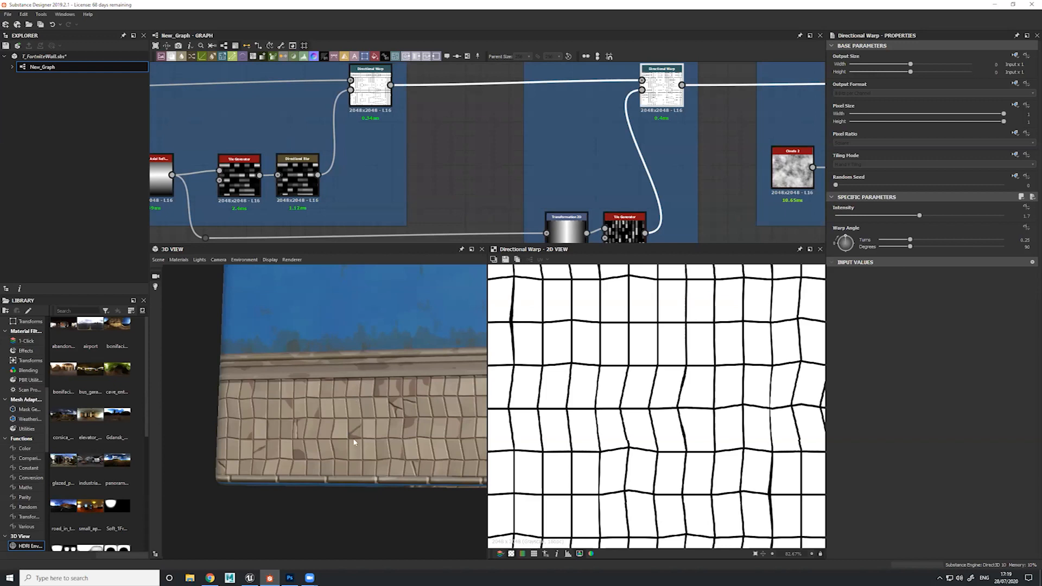
{"action": "scroll", "coordinate": [401, 401], "scroll_direction": "down", "scroll_amount": 3}
{"action": "left_click_drag", "start_coordinate": [376, 404], "coordinate": [423, 406]}
{"action": "scroll", "coordinate": [358, 148], "scroll_direction": "down", "scroll_amount": 2}
Compare the first Slope Blur Grayscale in the "Pushing edges randomly for more variation" frame with the preceding Directional Warp
{"action": "middle_click_drag", "start_coordinate": [358, 148], "coordinate": [239, 140]}
{"action": "middle_click_drag", "start_coordinate": [695, 178], "coordinate": [619, 194]}
{"action": "double_click", "coordinate": [602, 117]}
{"action": "left_click_drag", "start_coordinate": [402, 362], "coordinate": [355, 360]}
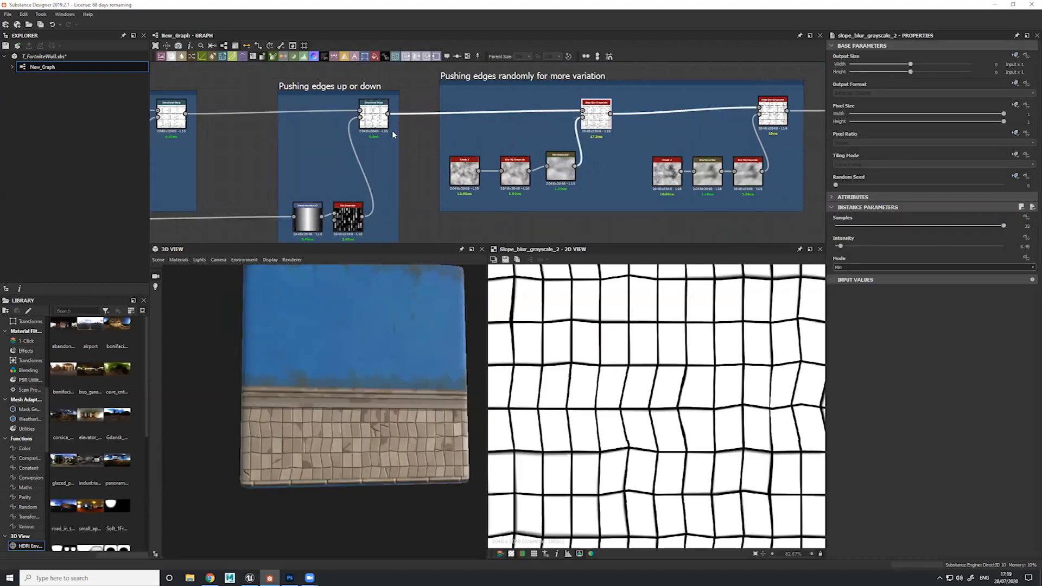
{"action": "double_click", "coordinate": [376, 117]}
{"action": "scroll", "coordinate": [647, 360], "scroll_direction": "down", "scroll_amount": 3}
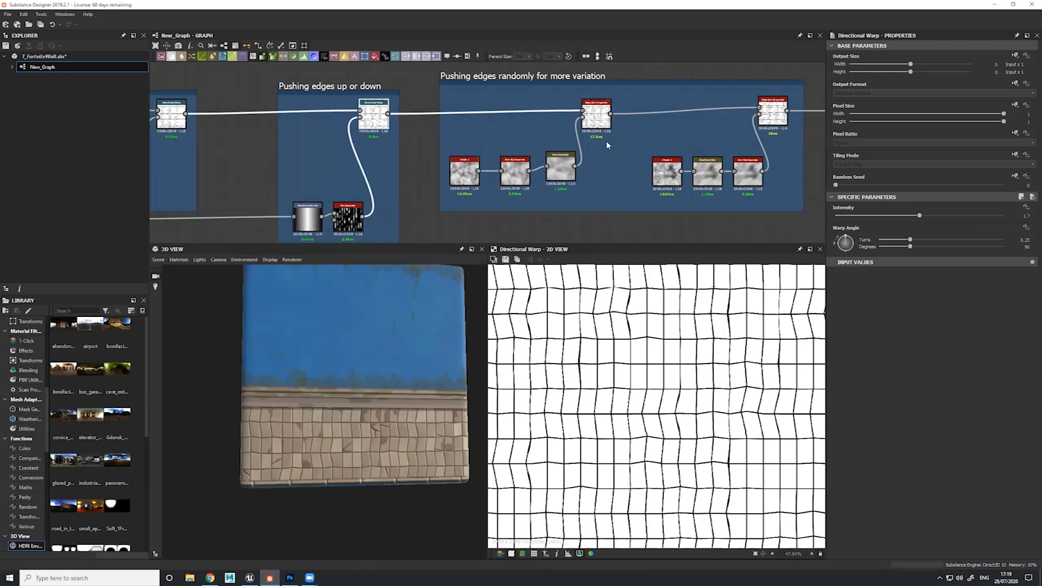
{"action": "left_click", "coordinate": [596, 115]}
{"action": "scroll", "coordinate": [592, 116], "scroll_direction": "up", "scroll_amount": 2}
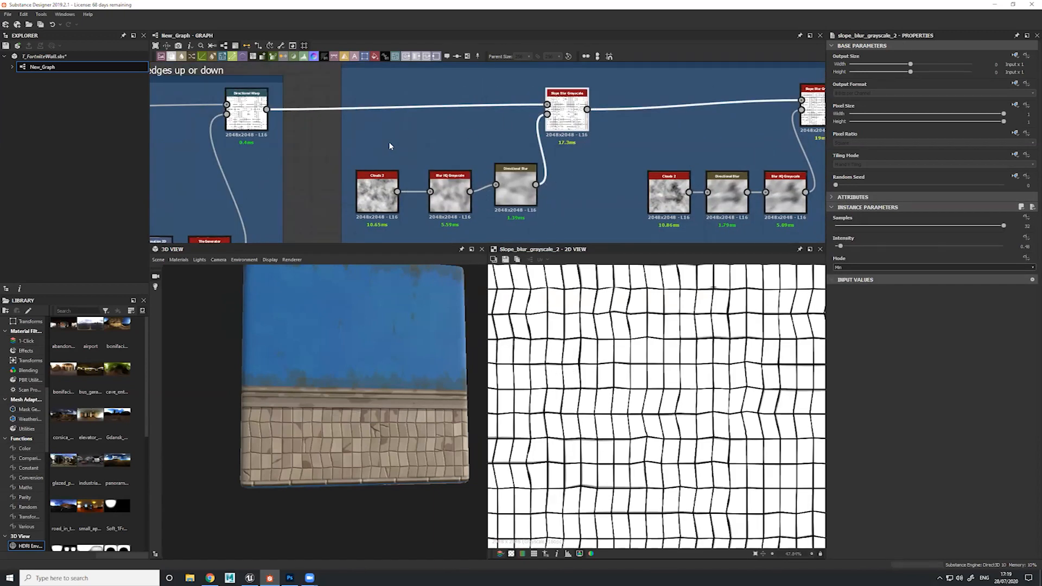
Check the Clouds 2 node feeding the first Slope Blur Grayscale and inspect the blurred grid edges in close-up
{"action": "left_click", "coordinate": [395, 179]}
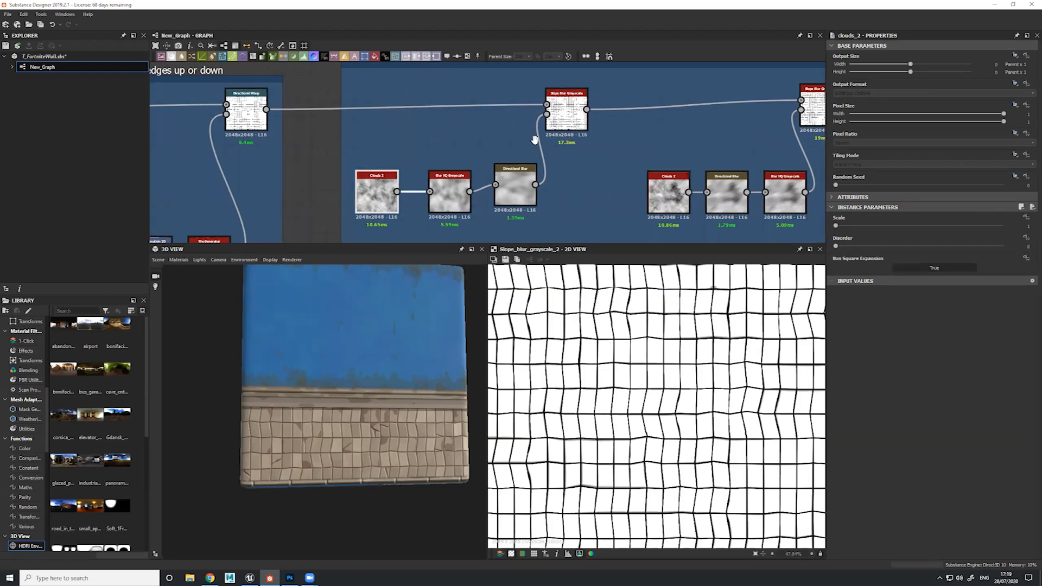
{"action": "middle_click_drag", "start_coordinate": [489, 156], "coordinate": [465, 148]}
{"action": "left_click", "coordinate": [540, 114]}
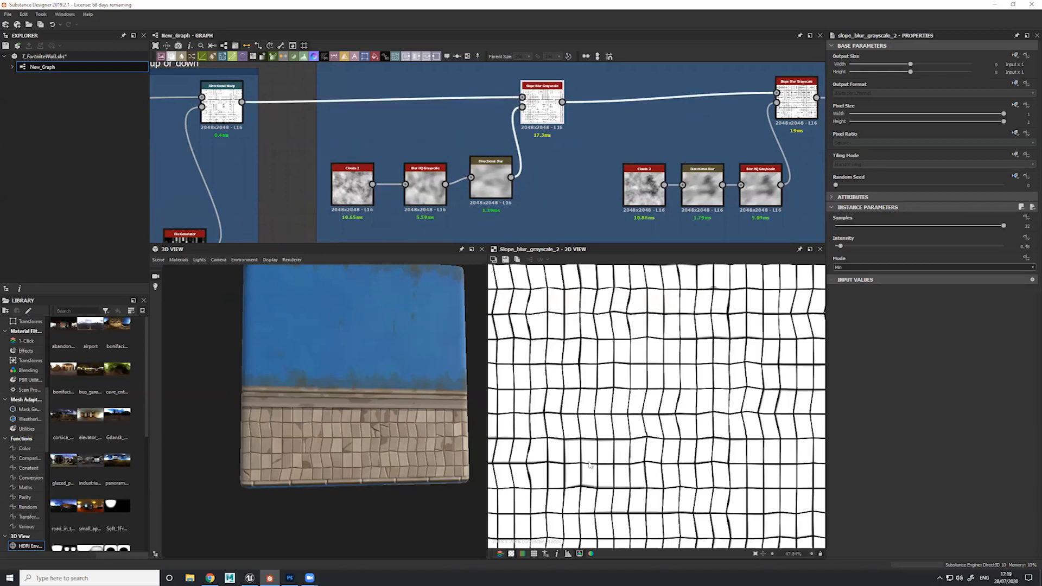
{"action": "scroll", "coordinate": [626, 461], "scroll_direction": "up", "scroll_amount": 5}
{"action": "middle_click_drag", "start_coordinate": [610, 396], "coordinate": [595, 337]}
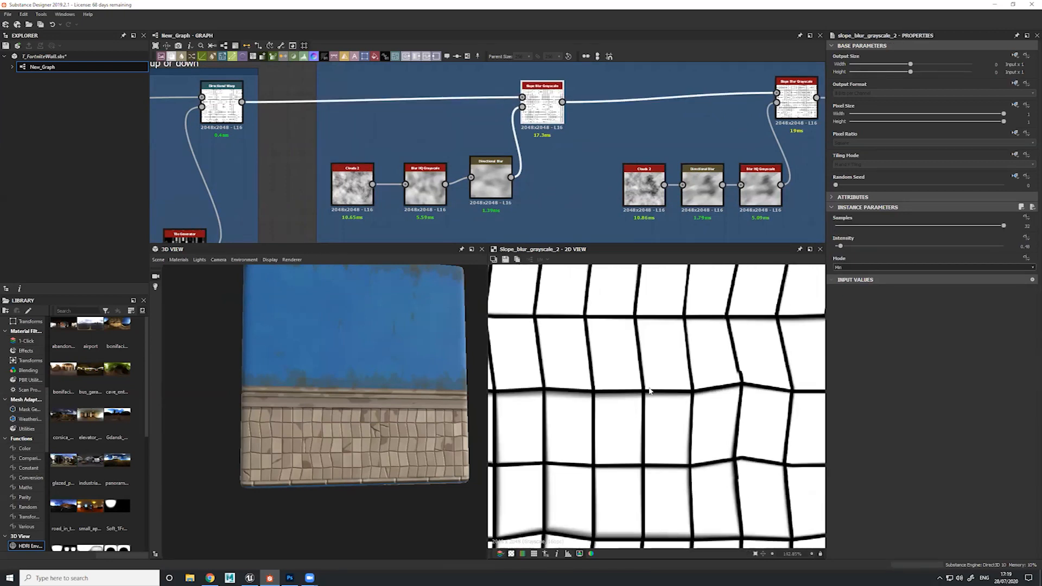
Preview the second Slope Blur Grayscale in the "Pushing edges randomly for more variation" frame and examine its smeared grid edges
{"action": "middle_click_drag", "start_coordinate": [583, 154], "coordinate": [403, 151]}
{"action": "double_click", "coordinate": [624, 107]}
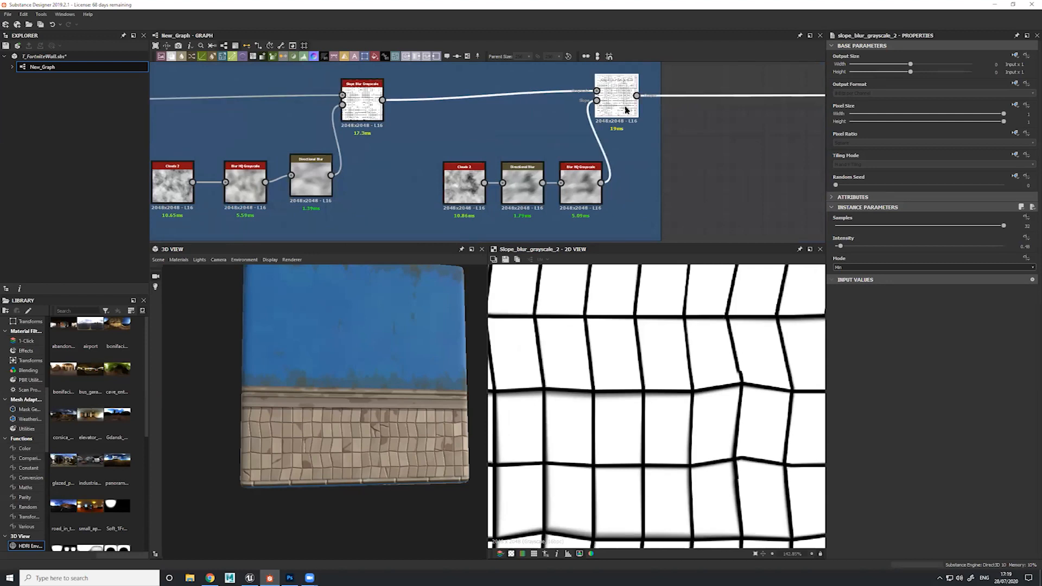
{"action": "middle_click_drag", "start_coordinate": [701, 325], "coordinate": [623, 327]}
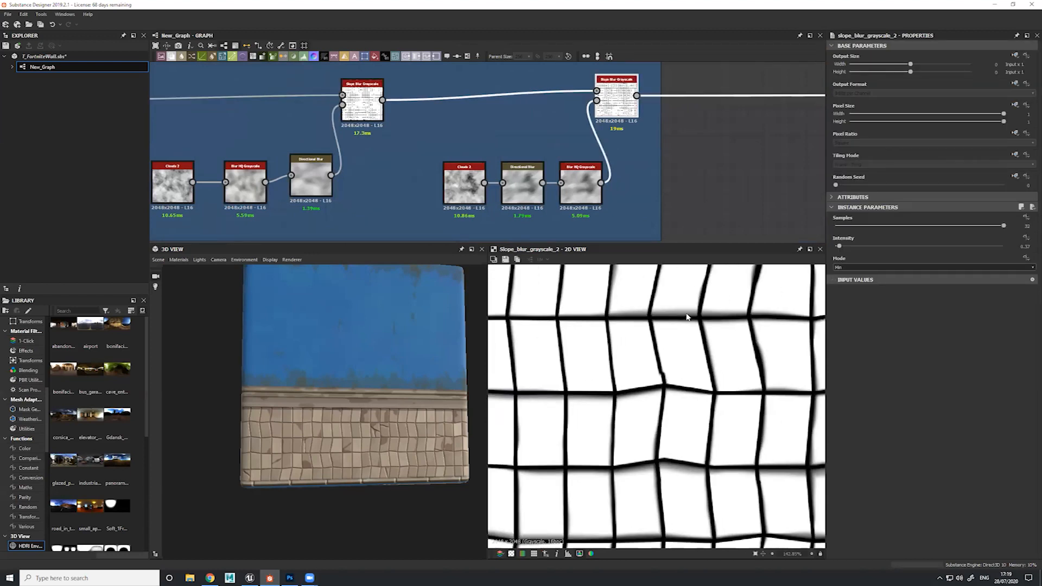
Preview the Histogram Scan that follows the two Slope Blur Grayscale nodes
{"action": "left_click_drag", "start_coordinate": [619, 182], "coordinate": [462, 148]}
{"action": "scroll", "coordinate": [599, 172], "scroll_direction": "down", "scroll_amount": 3}
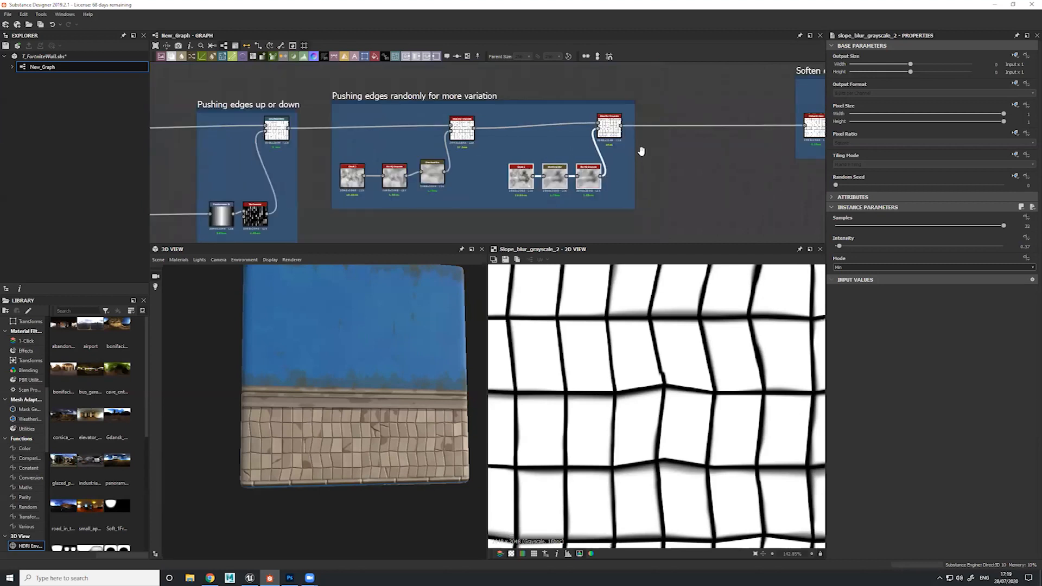
{"action": "middle_click_drag", "start_coordinate": [642, 151], "coordinate": [452, 159]}
{"action": "scroll", "coordinate": [624, 142], "scroll_direction": "up", "scroll_amount": 5}
{"action": "double_click", "coordinate": [568, 129]}
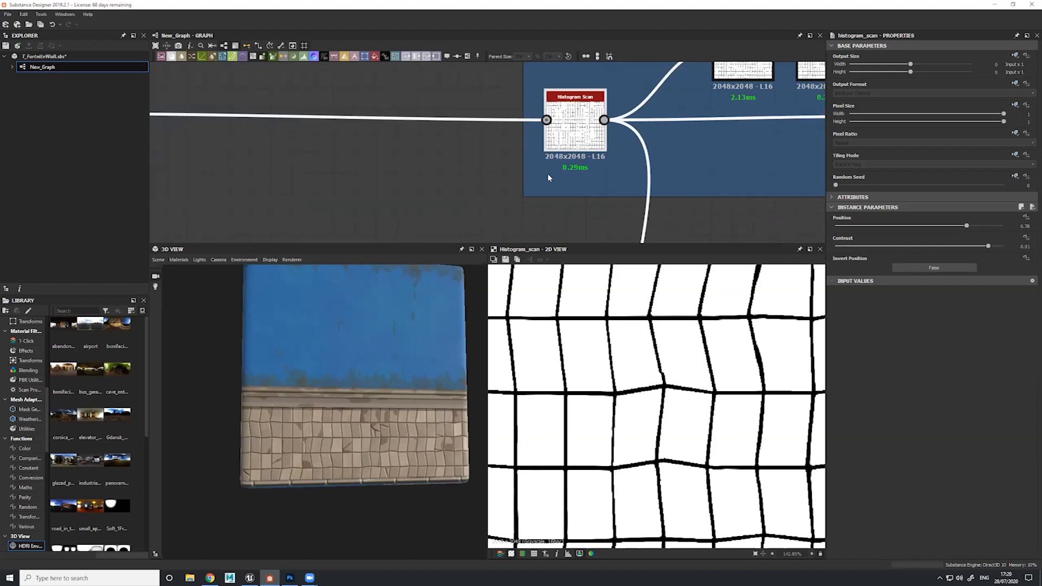
Preview the Flood Fill node in the "FloodFill nodes" frame, with the transparency checkerboard turned off in the 2D view
{"action": "scroll", "coordinate": [584, 298], "scroll_direction": "down", "scroll_amount": 2}
{"action": "scroll", "coordinate": [562, 166], "scroll_direction": "down", "scroll_amount": 2}
{"action": "middle_click_drag", "start_coordinate": [628, 168], "coordinate": [567, 139]}
{"action": "left_click", "coordinate": [484, 145]}
{"action": "middle_click_drag", "start_coordinate": [624, 232], "coordinate": [497, 107]}
{"action": "scroll", "coordinate": [624, 190], "scroll_direction": "down", "scroll_amount": 1}
{"action": "double_click", "coordinate": [476, 169]}
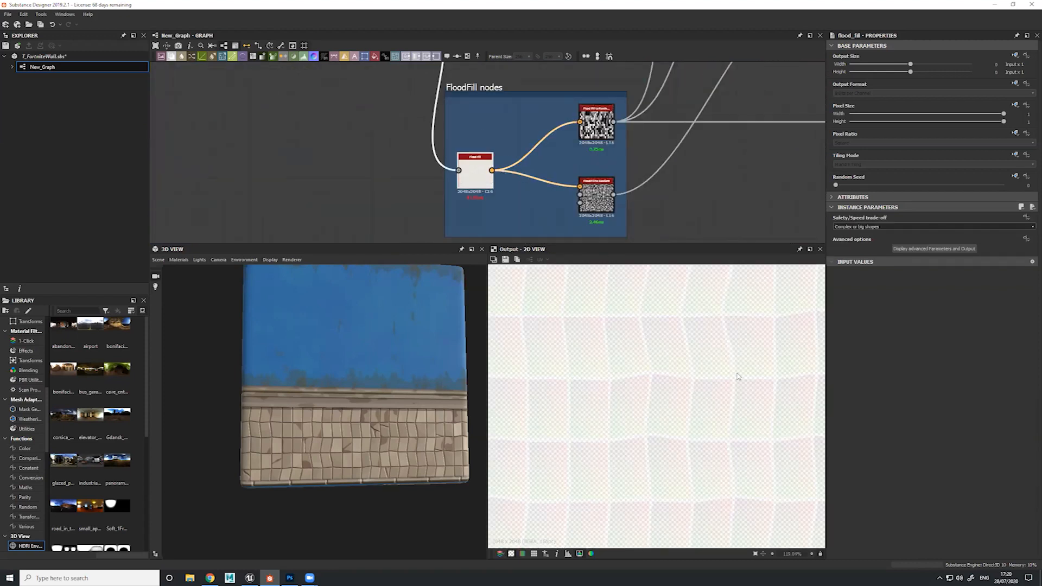
{"action": "middle_click_drag", "start_coordinate": [515, 140], "coordinate": [566, 182]}
{"action": "scroll", "coordinate": [535, 242], "scroll_direction": "down", "scroll_amount": 3}
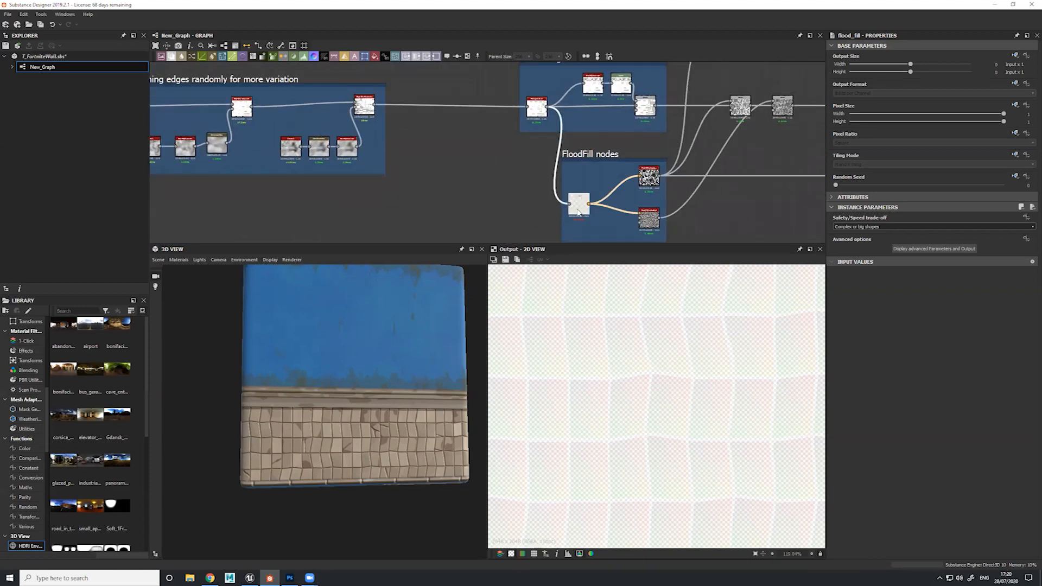
{"action": "left_click", "coordinate": [512, 554]}
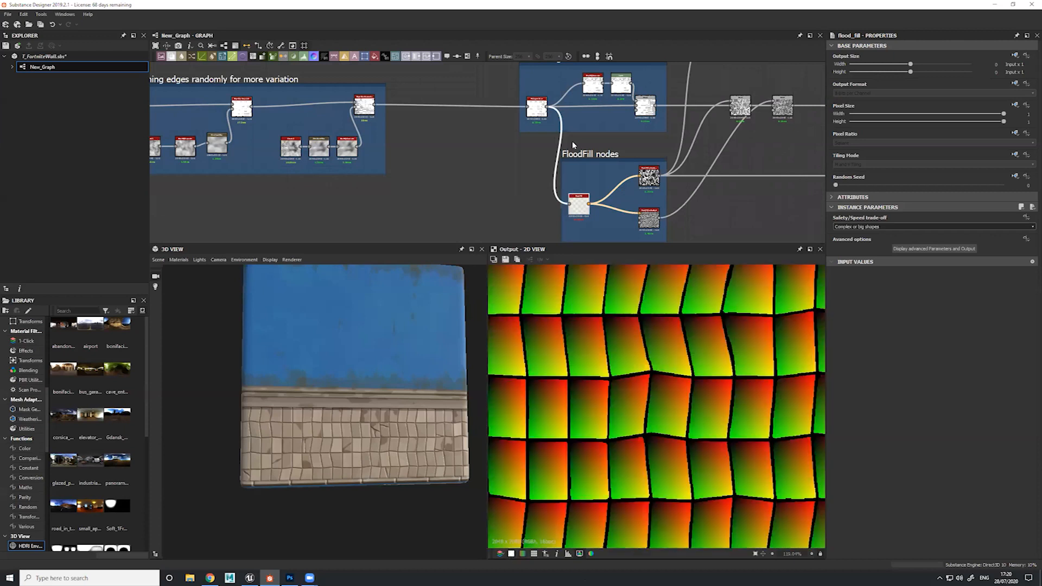
Duplicate the Flood Fill node, connect the second Slope Blur Grayscale output to the copy, and preview the copy
{"action": "key", "text": "ctrl+c"}
{"action": "key", "text": "ctrl+v"}
{"action": "left_click_drag", "start_coordinate": [483, 160], "coordinate": [459, 164]}
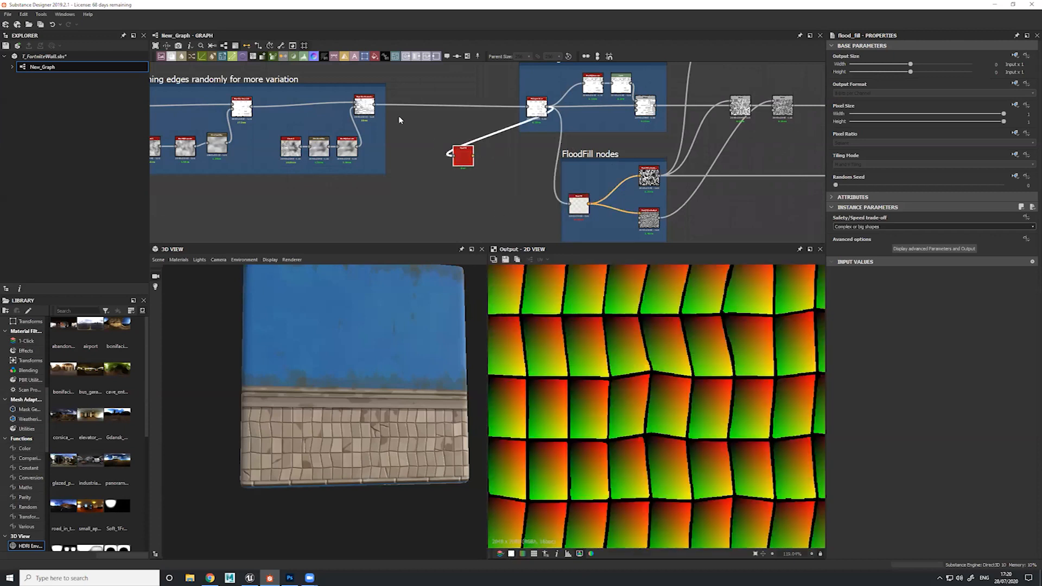
{"action": "left_click_drag", "start_coordinate": [376, 105], "coordinate": [458, 167]}
{"action": "double_click", "coordinate": [458, 167]}
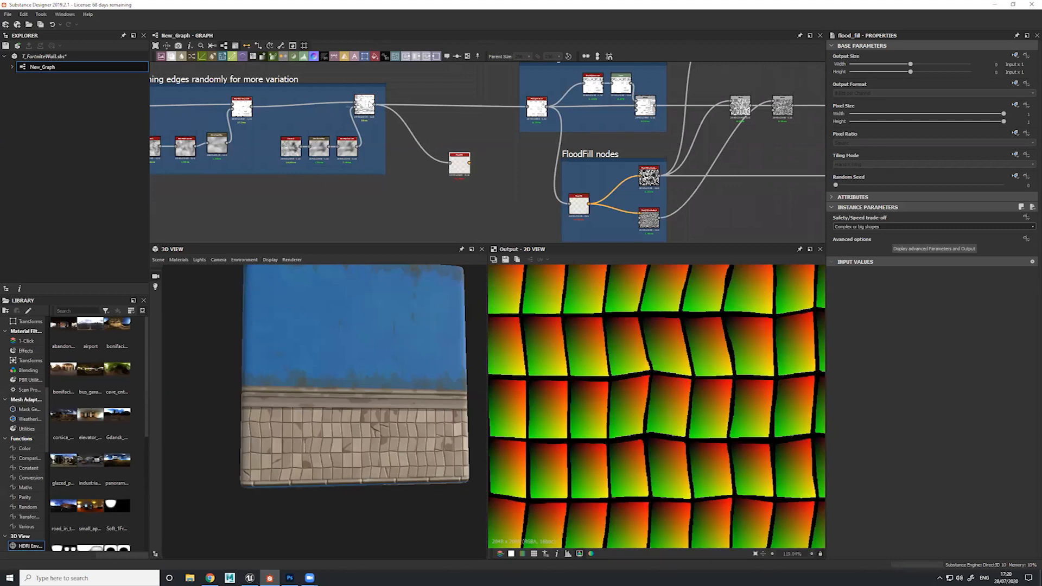
Compare the second Slope Blur Grayscale with the duplicated Flood Fill in close-up, and delete the duplicate
{"action": "double_click", "coordinate": [364, 104]}
{"action": "scroll", "coordinate": [653, 404], "scroll_direction": "up", "scroll_amount": 4}
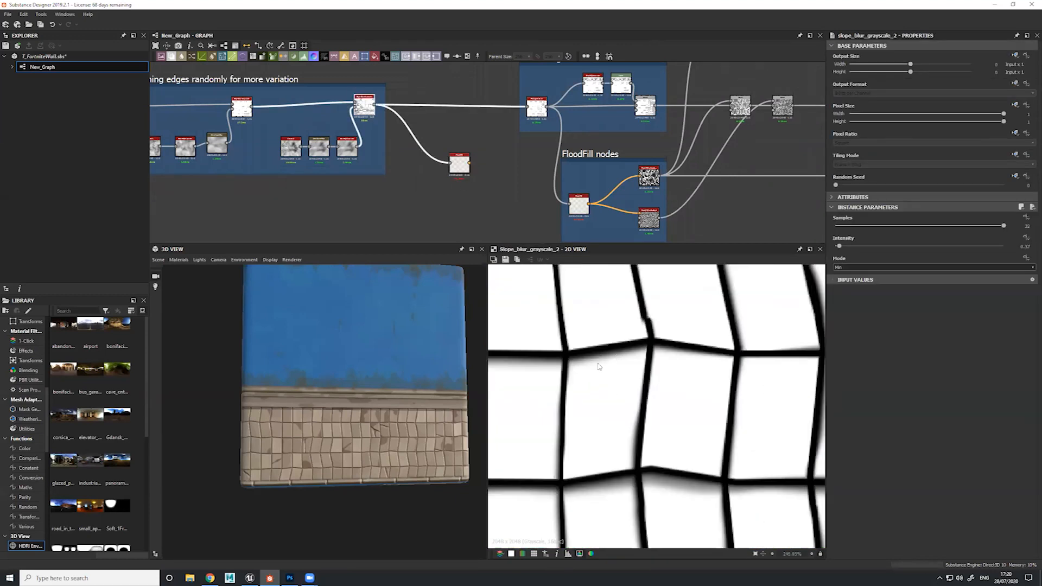
{"action": "scroll", "coordinate": [603, 364], "scroll_direction": "down", "scroll_amount": 2}
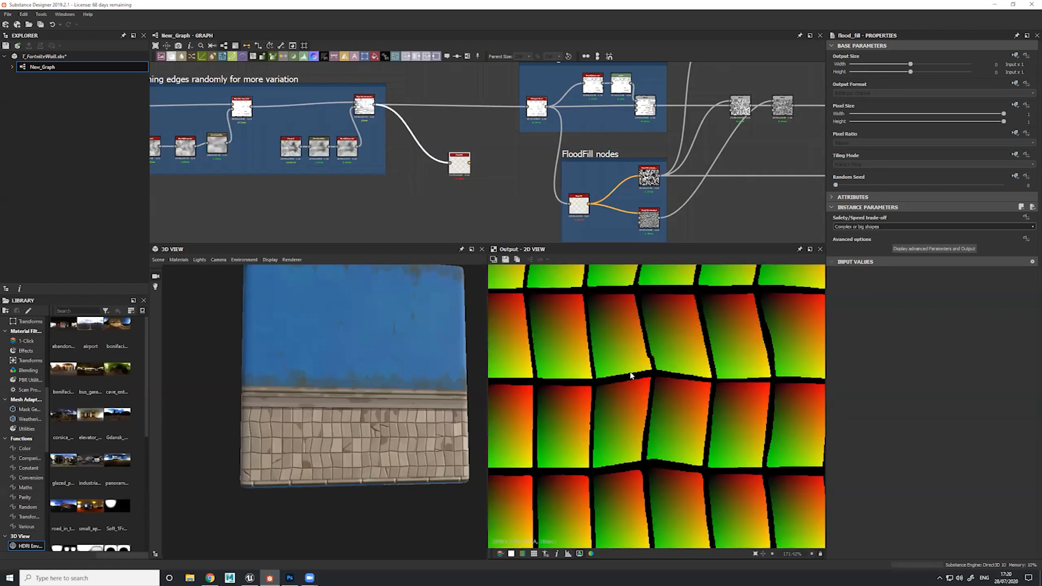
{"action": "left_click_drag", "start_coordinate": [474, 135], "coordinate": [453, 171]}
{"action": "key", "text": "Delete"}
Preview the Histogram Scan in the "Soften edge for normal" frame and examine its whole grid of sharp edges
{"action": "double_click", "coordinate": [580, 205]}
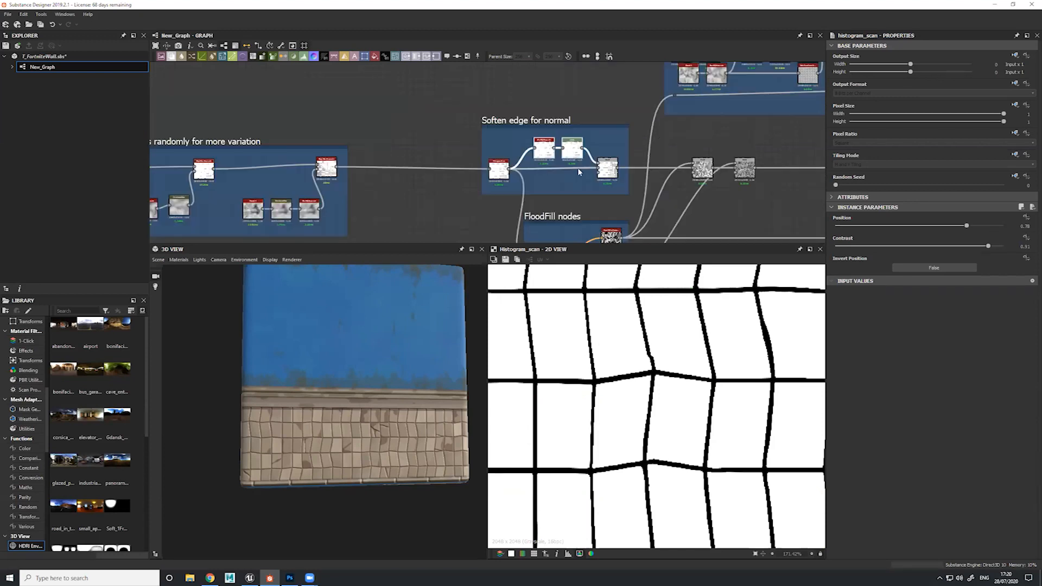
{"action": "scroll", "coordinate": [564, 149], "scroll_direction": "up", "scroll_amount": 6}
{"action": "middle_click_drag", "start_coordinate": [427, 101], "coordinate": [404, 56]}
{"action": "left_click", "coordinate": [374, 171]}
{"action": "scroll", "coordinate": [673, 361], "scroll_direction": "down", "scroll_amount": 3}
{"action": "scroll", "coordinate": [676, 361], "scroll_direction": "down", "scroll_amount": 3}
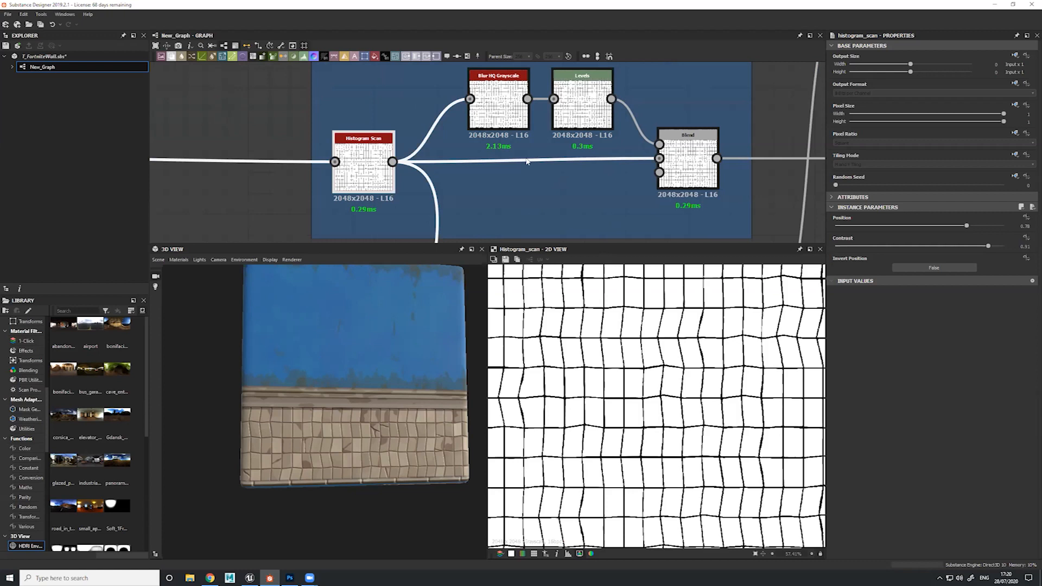
Preview the Blur HQ Grayscale, Levels and Blend nodes of the "Soften edge for normal" frame in turn
{"action": "left_click", "coordinate": [497, 111]}
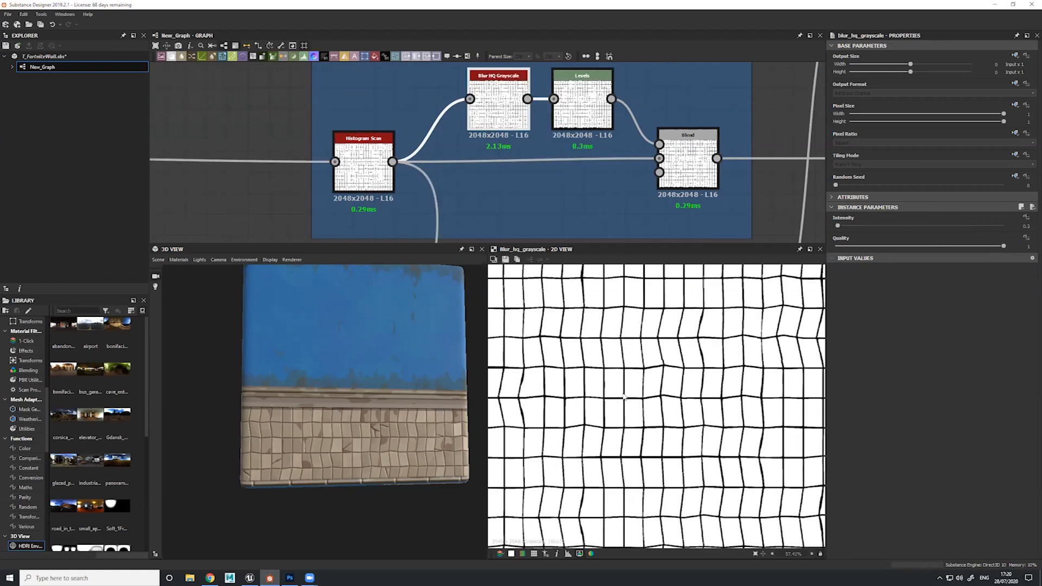
{"action": "scroll", "coordinate": [623, 396], "scroll_direction": "up", "scroll_amount": 5}
{"action": "left_click", "coordinate": [583, 106]}
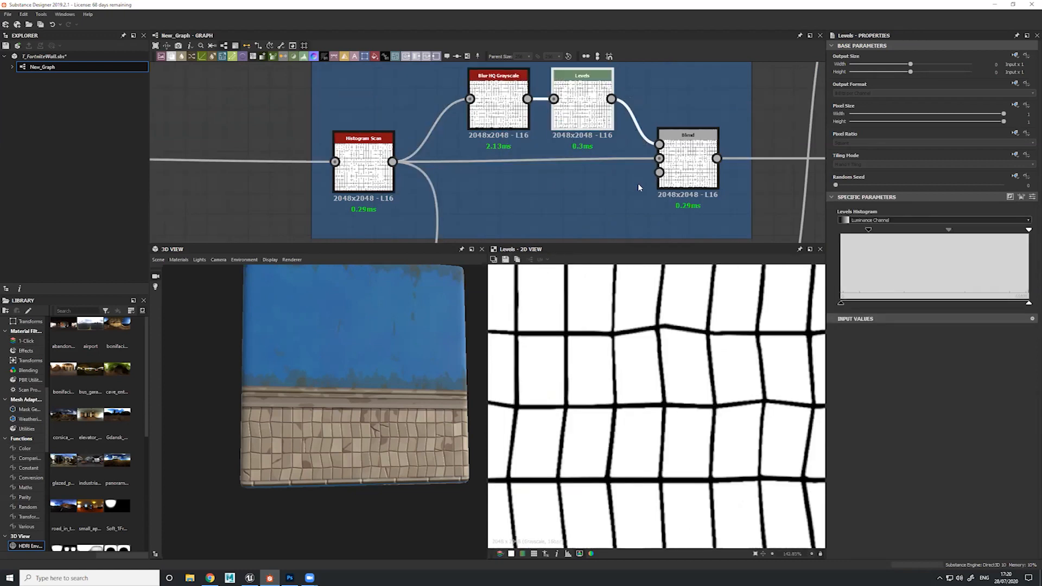
{"action": "left_click", "coordinate": [687, 162]}
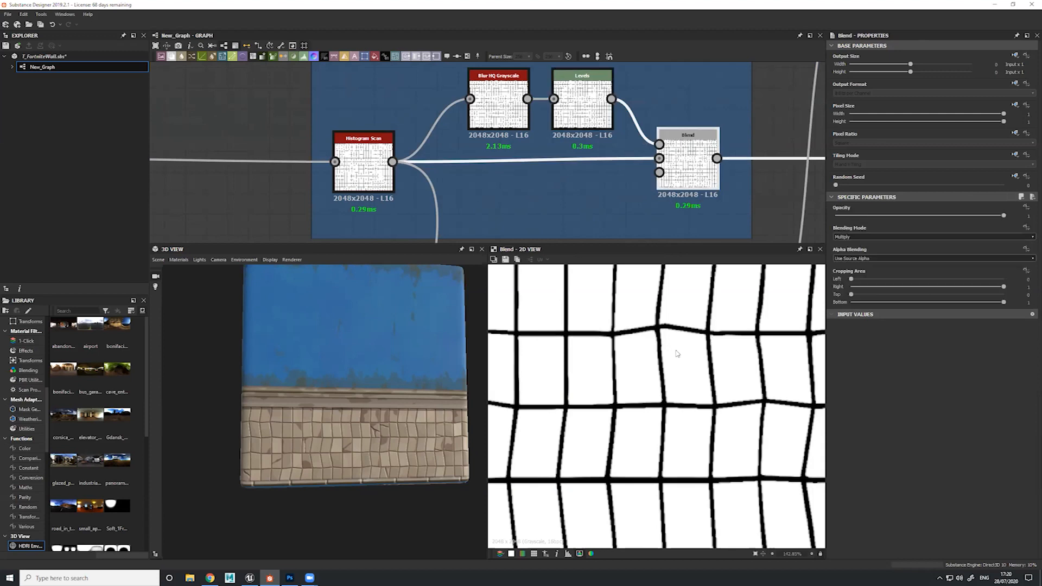
Set the Blur HQ Grayscale intensity to 0 with the 3D view close on the tile edges
{"action": "left_click_drag", "start_coordinate": [438, 361], "coordinate": [350, 407]}
{"action": "scroll", "coordinate": [347, 411], "scroll_direction": "up", "scroll_amount": 8}
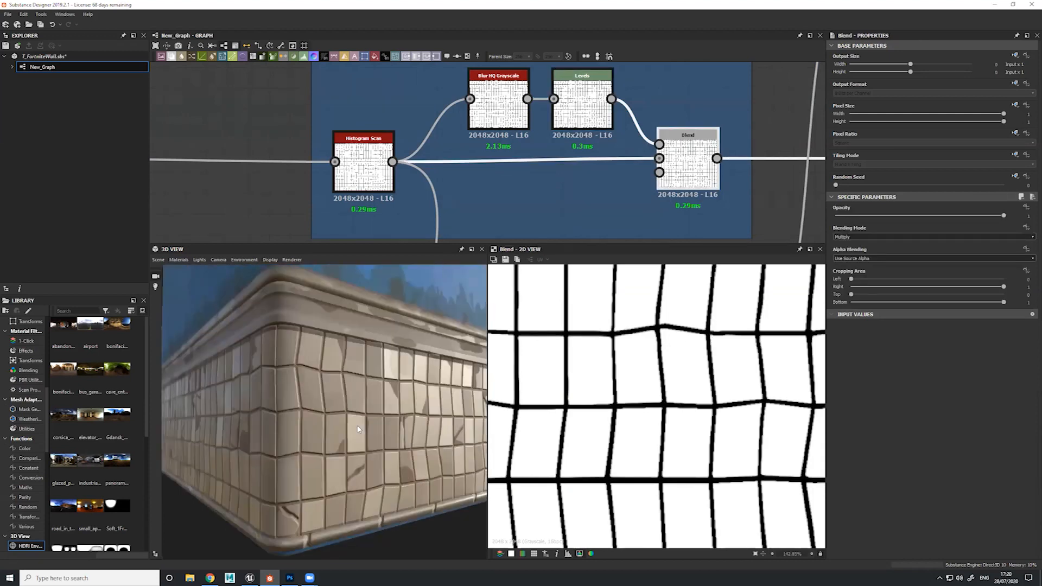
{"action": "left_click", "coordinate": [504, 122]}
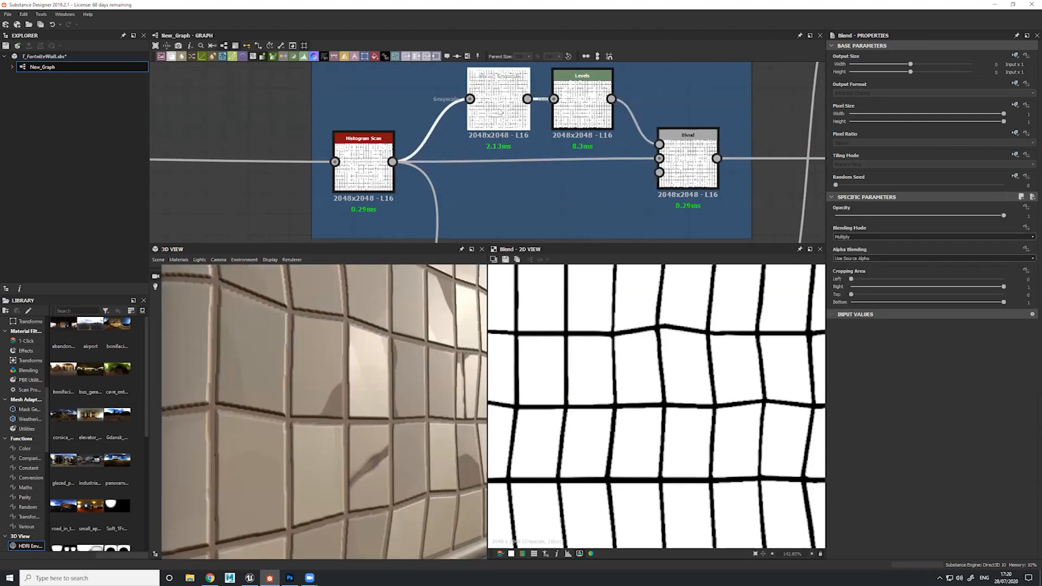
{"action": "mouse_move", "coordinate": [839, 228]}
{"action": "left_mouse_down"}
{"action": "mouse_move", "coordinate": [892, 228]}
{"action": "mouse_move", "coordinate": [835, 226]}
{"action": "left_mouse_up"}
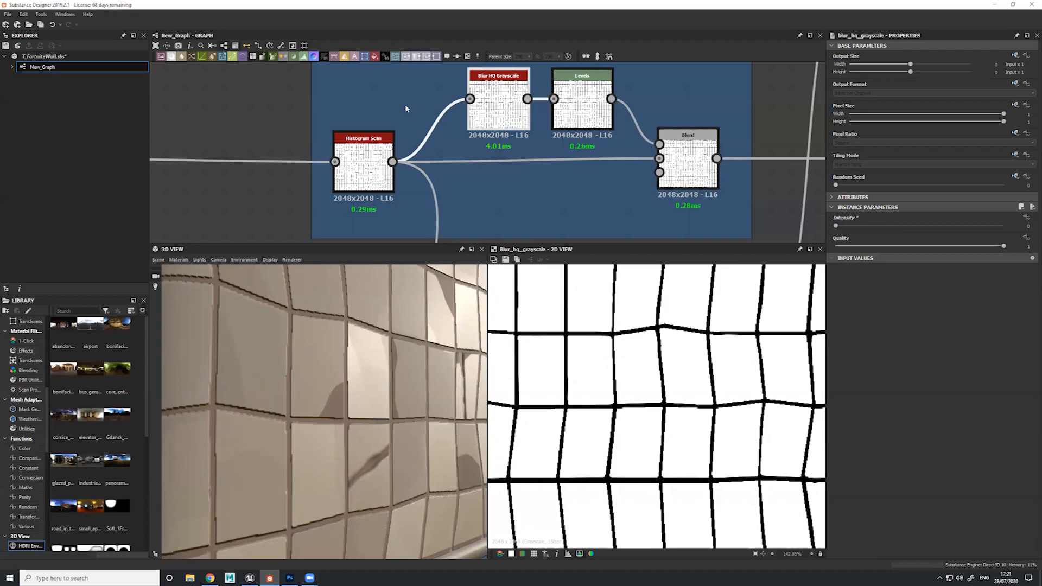
Set the Blur HQ Grayscale intensity to 0.5 and inspect the tile edges on the 3D wall
{"action": "middle_click_drag", "start_coordinate": [504, 117], "coordinate": [509, 175]}
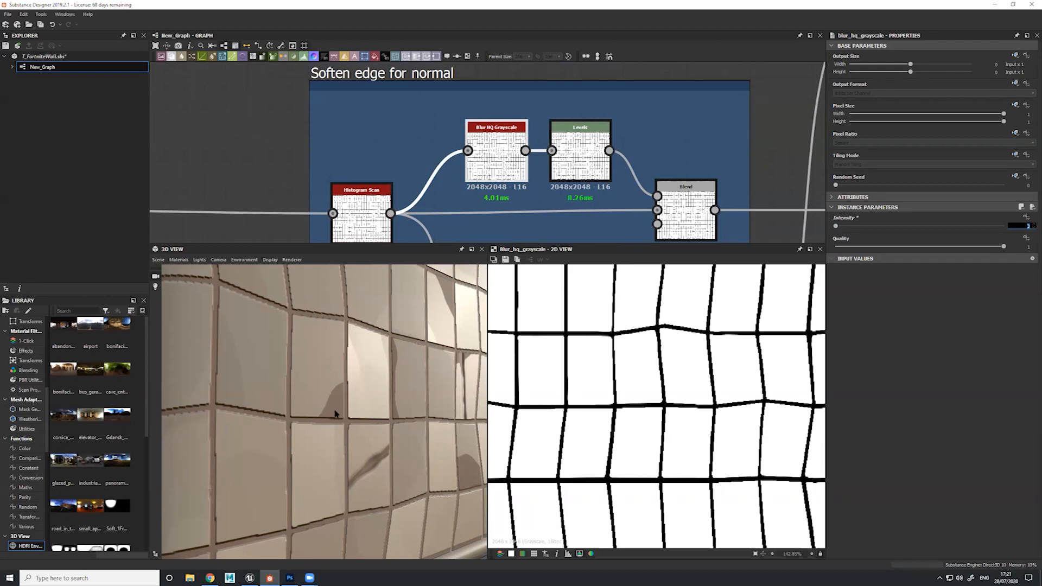
{"action": "key", "text": "Return"}
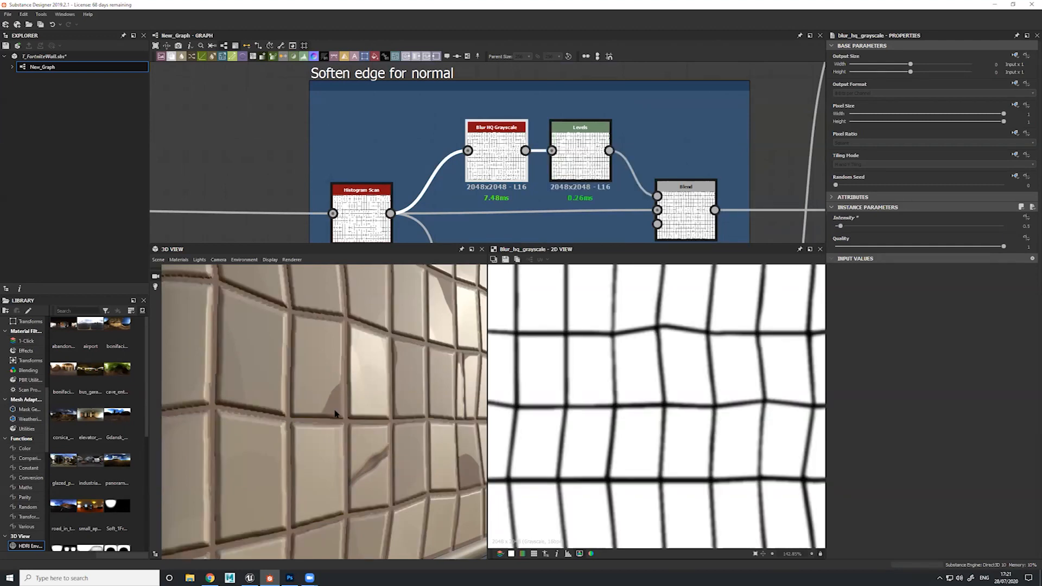
{"action": "left_click_drag", "start_coordinate": [321, 389], "coordinate": [377, 375]}
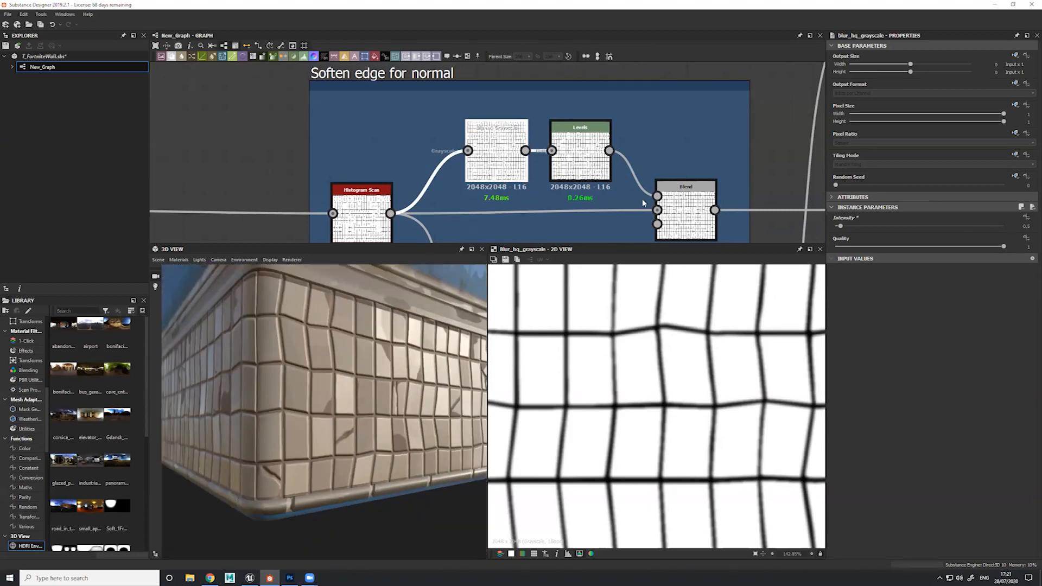
Select the Flood Fill node and examine its connections to the Flood Fill to Random and Flood Fill to Gradient nodes
{"action": "scroll", "coordinate": [607, 111], "scroll_direction": "down", "scroll_amount": 4}
{"action": "middle_click_drag", "start_coordinate": [684, 215], "coordinate": [573, 126]}
{"action": "middle_click_drag", "start_coordinate": [488, 194], "coordinate": [470, 130]}
{"action": "scroll", "coordinate": [490, 120], "scroll_direction": "up", "scroll_amount": 3}
{"action": "left_click", "coordinate": [431, 148]}
{"action": "middle_click_drag", "start_coordinate": [515, 88], "coordinate": [452, 122]}
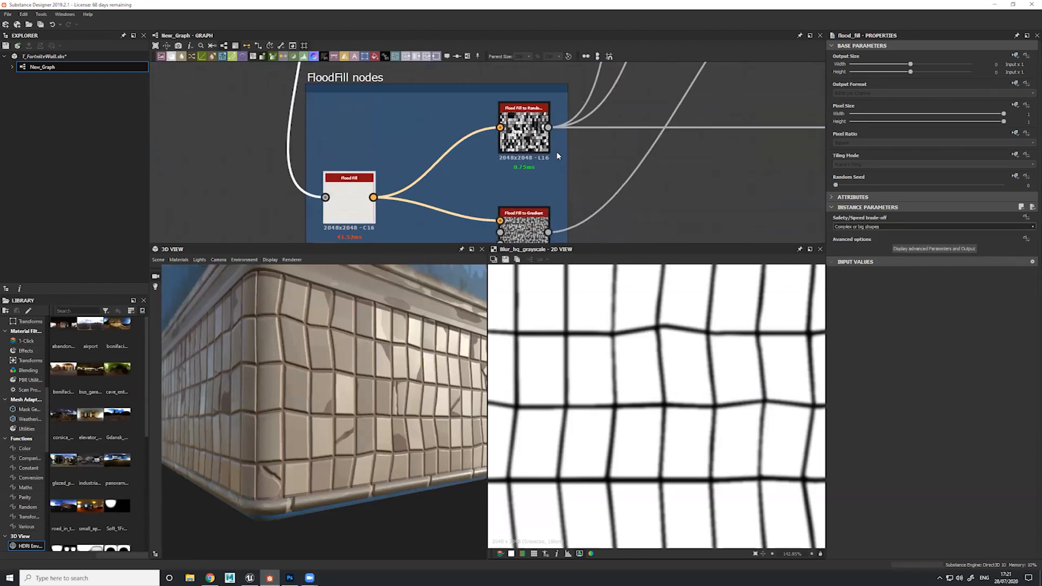
{"action": "middle_click_drag", "start_coordinate": [504, 164], "coordinate": [504, 128]}
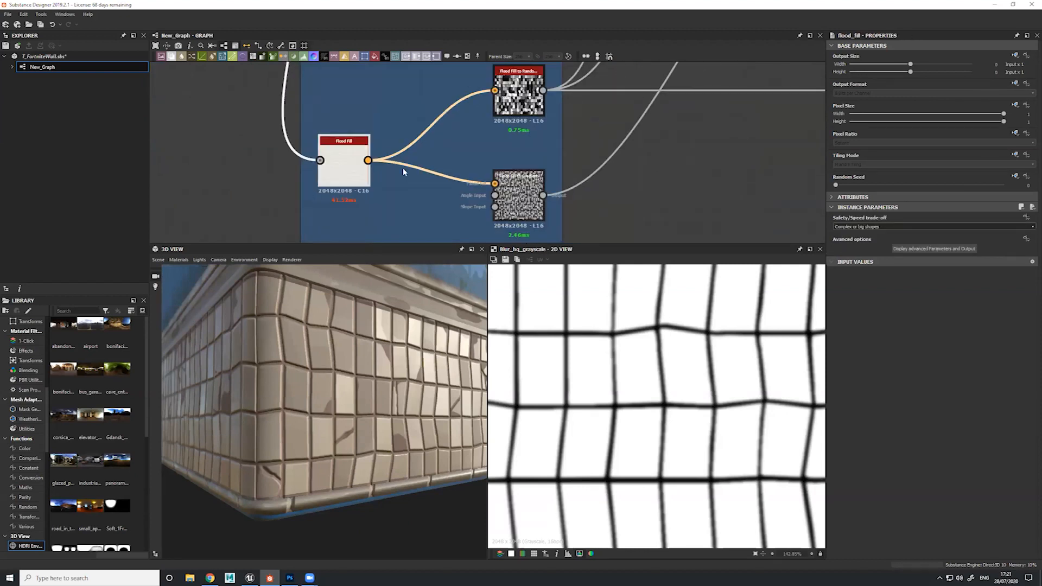
Trace the Flood Fill input back to the Histogram Scan in the "Soften edge for normal" frame
{"action": "middle_click_drag", "start_coordinate": [425, 113], "coordinate": [443, 63]}
{"action": "scroll", "coordinate": [442, 63], "scroll_direction": "down", "scroll_amount": 2}
{"action": "left_click_drag", "start_coordinate": [403, 98], "coordinate": [439, 189]}
{"action": "left_click", "coordinate": [423, 170]}
{"action": "middle_click_drag", "start_coordinate": [402, 149], "coordinate": [393, 270]}
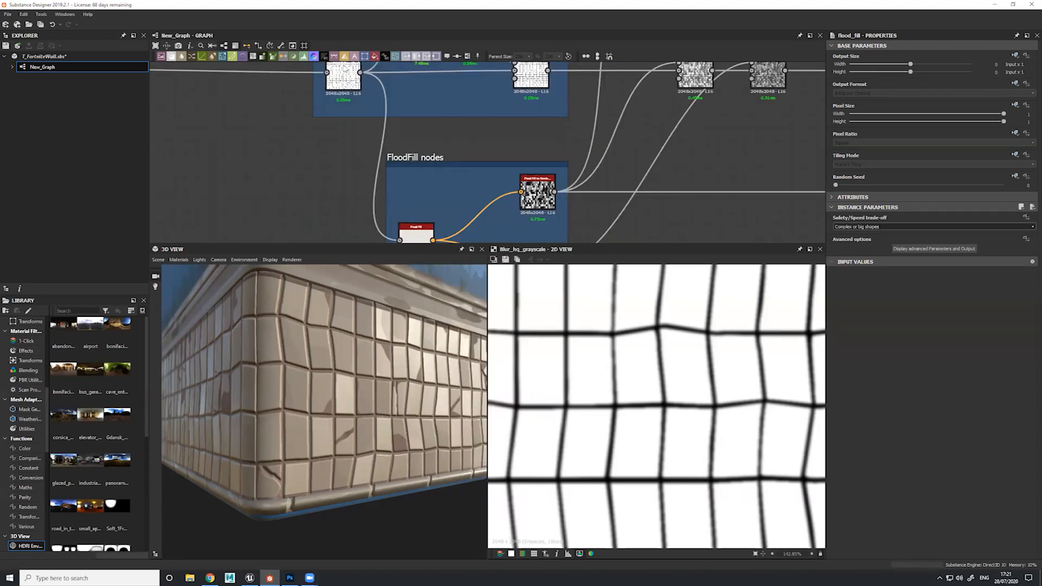
Preview the Histogram Scan output and search for "flood" nodes that can follow the Flood Fill node
{"action": "double_click", "coordinate": [343, 68]}
{"action": "middle_click_drag", "start_coordinate": [436, 239], "coordinate": [413, 151]}
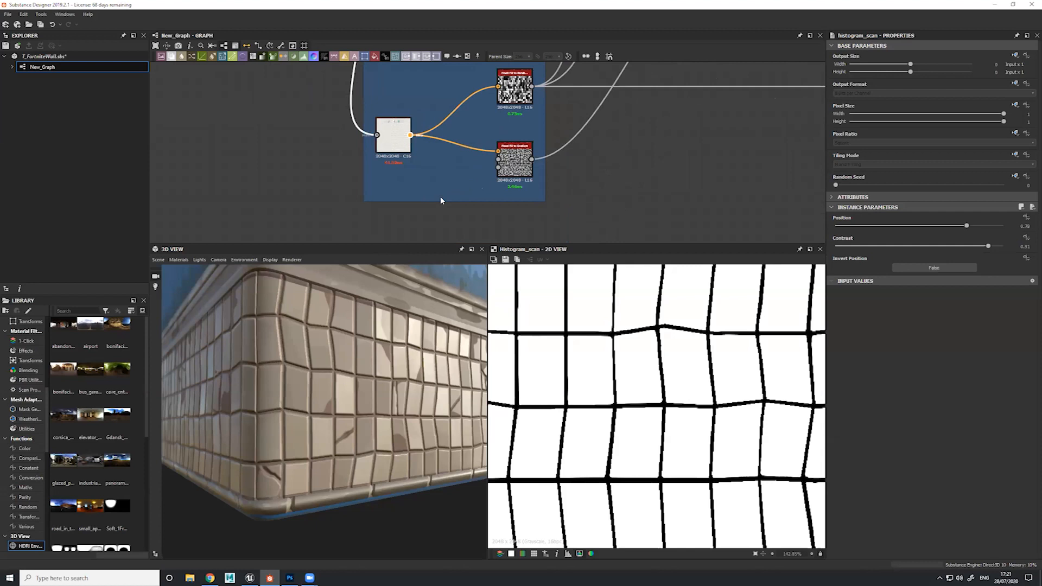
{"action": "left_click_drag", "start_coordinate": [410, 135], "coordinate": [441, 185]}
{"action": "type", "text": "floo"}
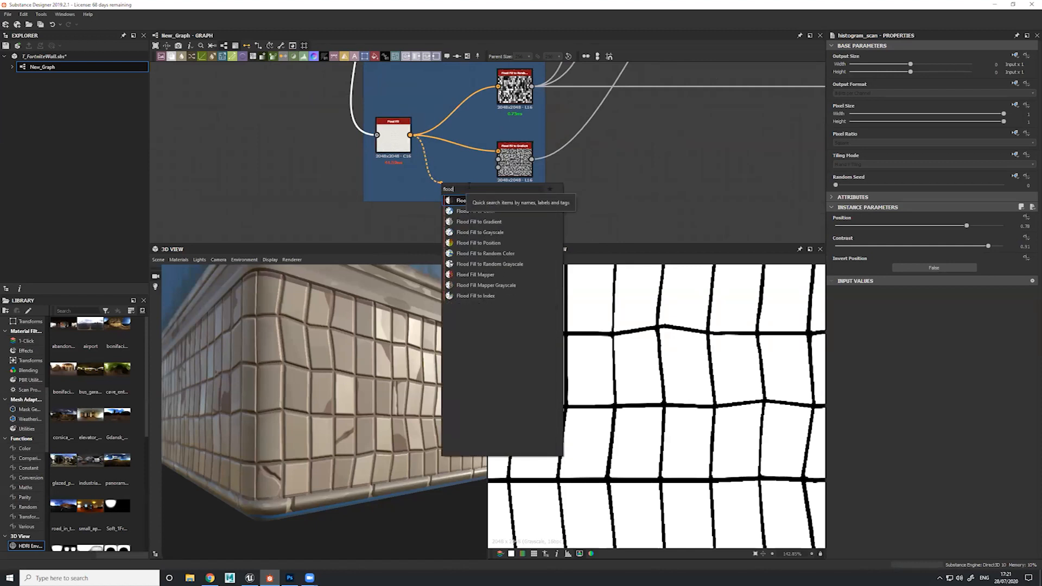
{"action": "type", "text": "d"}
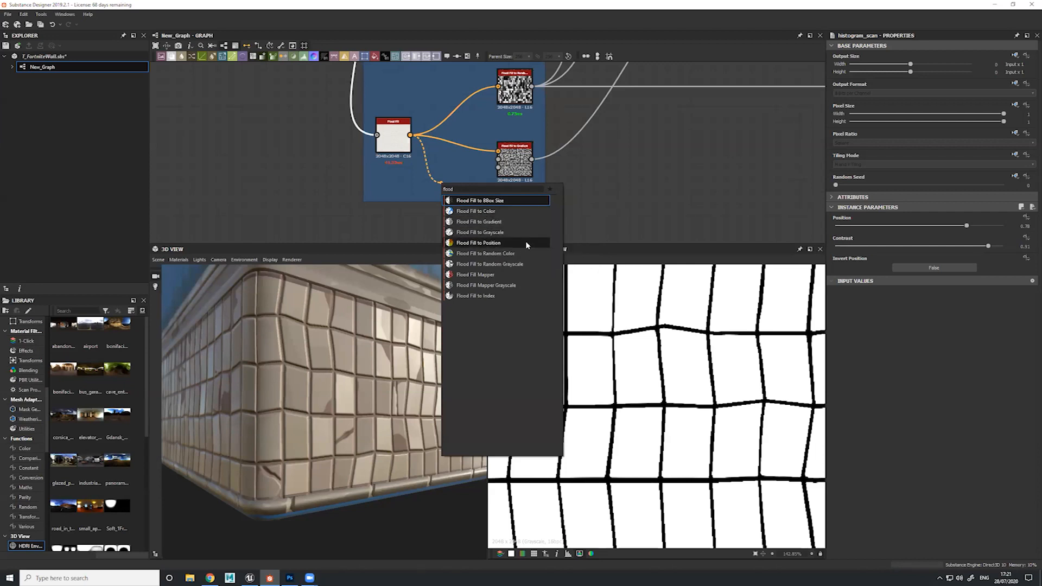
{"action": "left_click", "coordinate": [591, 121]}
Preview the Flood Fill to Random Grayscale and Flood Fill to Gradient outputs in the 2D view
{"action": "middle_click_drag", "start_coordinate": [454, 79], "coordinate": [453, 111]}
{"action": "double_click", "coordinate": [514, 118]}
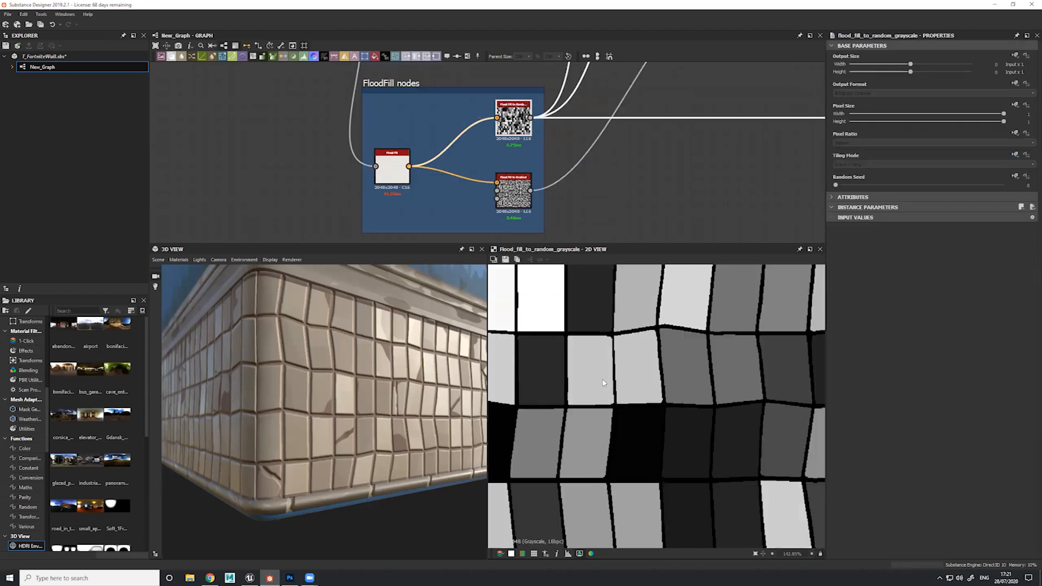
{"action": "scroll", "coordinate": [603, 383], "scroll_direction": "down", "scroll_amount": 1}
{"action": "double_click", "coordinate": [513, 189]}
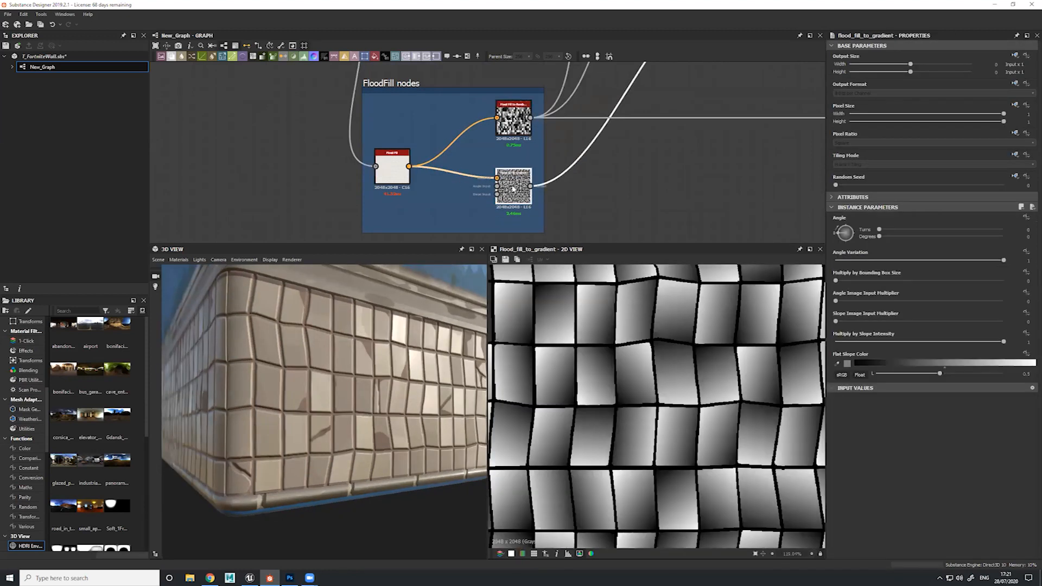
{"action": "scroll", "coordinate": [595, 148], "scroll_direction": "down", "scroll_amount": 2}
Preview the Blend node that ends the "Soften edge for normal" frame, showing the full tile pattern
{"action": "middle_click_drag", "start_coordinate": [595, 148], "coordinate": [501, 236]}
{"action": "middle_click_drag", "start_coordinate": [576, 162], "coordinate": [575, 193]}
{"action": "middle_click_drag", "start_coordinate": [457, 224], "coordinate": [478, 170]}
{"action": "left_click", "coordinate": [477, 169]}
{"action": "double_click", "coordinate": [477, 171]}
{"action": "double_click", "coordinate": [469, 88]}
{"action": "scroll", "coordinate": [628, 437], "scroll_direction": "down", "scroll_amount": 5}
{"action": "scroll", "coordinate": [659, 368], "scroll_direction": "down", "scroll_amount": 2}
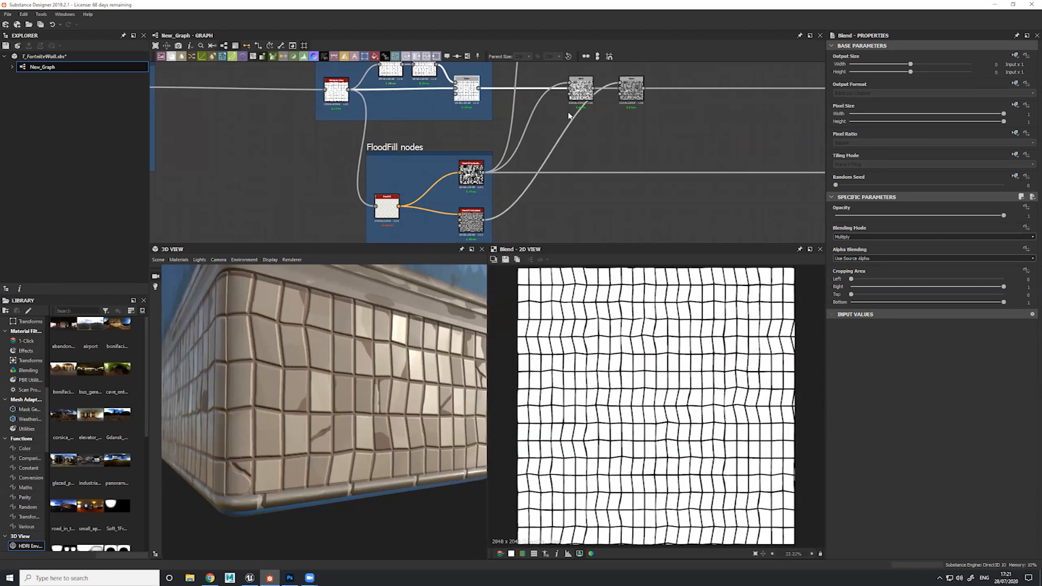
Preview the two Multiply Blend nodes that add the Flood Fill outputs and examine the tiles on the 3D wall
{"action": "double_click", "coordinate": [580, 96]}
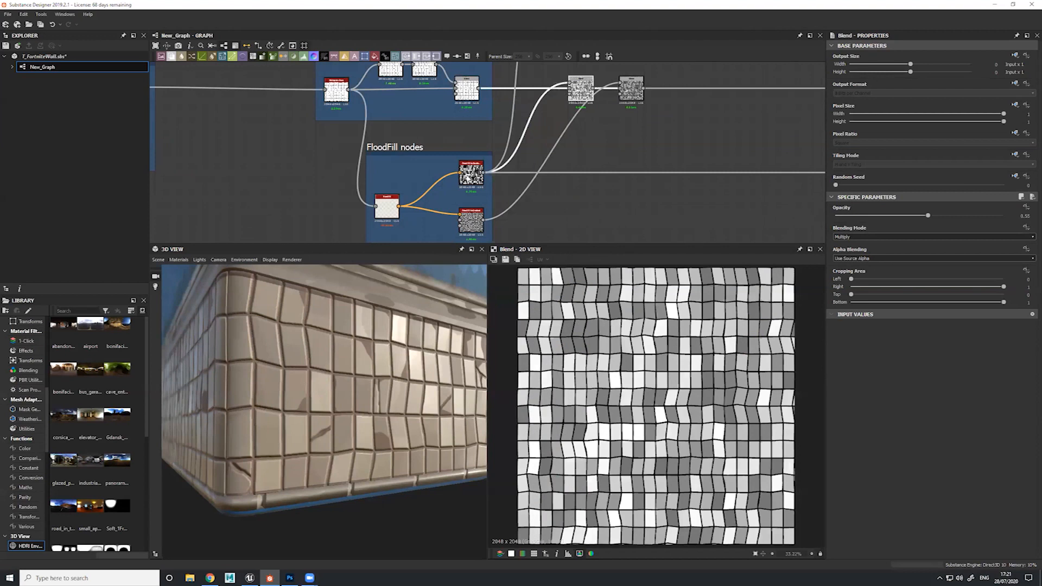
{"action": "scroll", "coordinate": [673, 405], "scroll_direction": "up", "scroll_amount": 2}
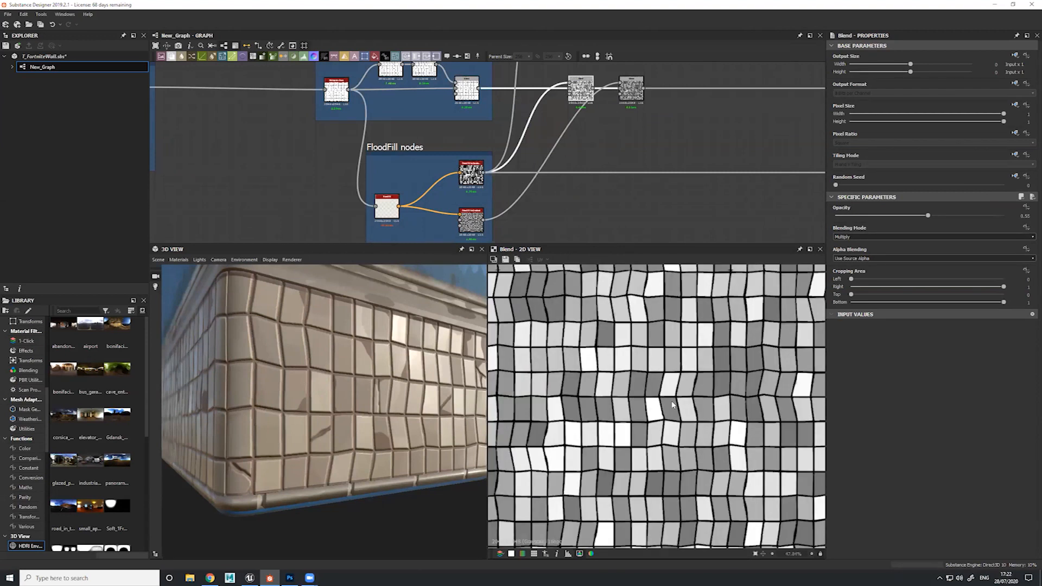
{"action": "double_click", "coordinate": [631, 92]}
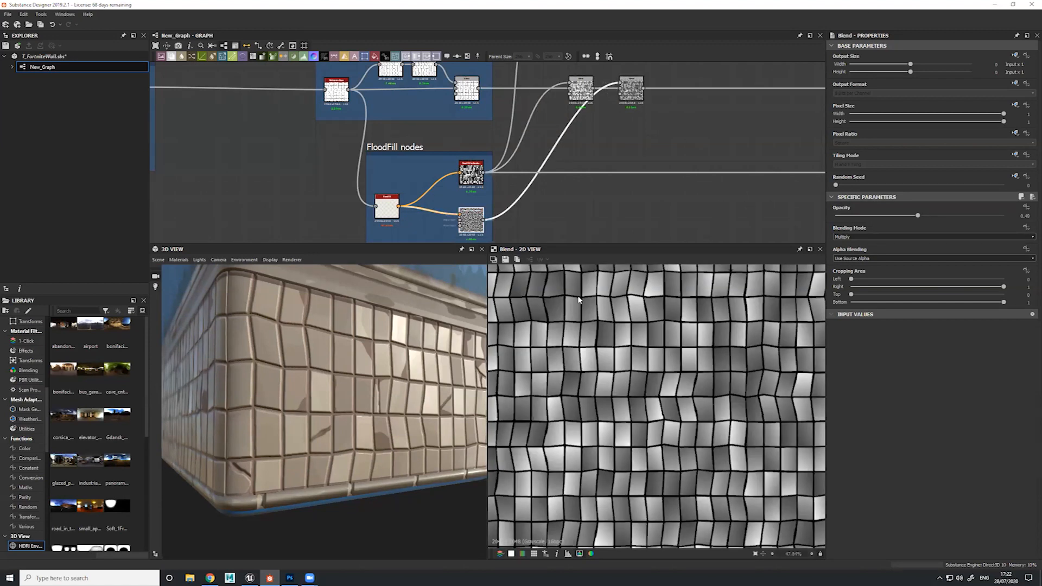
{"action": "left_click_drag", "start_coordinate": [377, 387], "coordinate": [358, 377]}
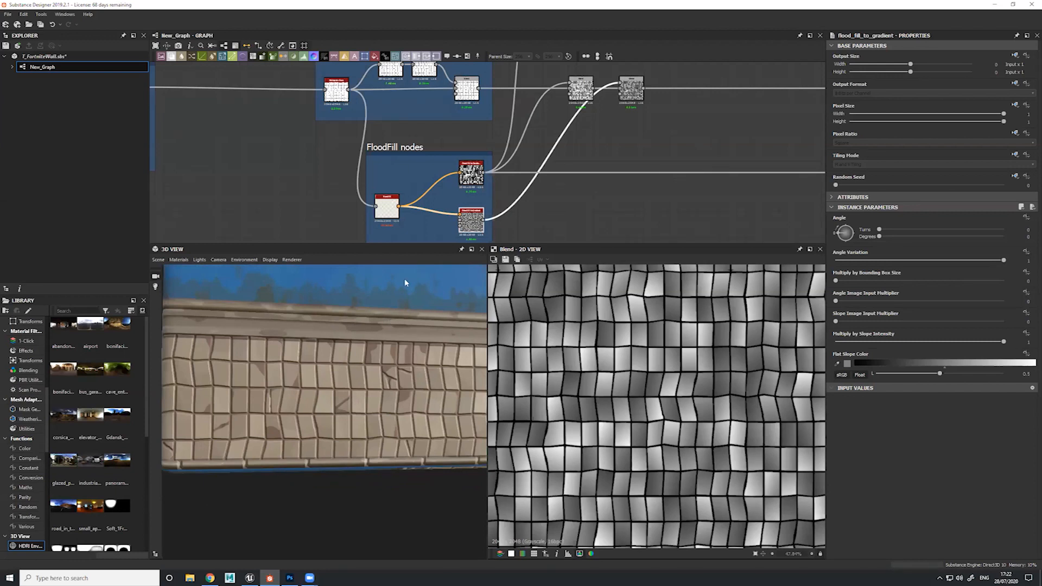
{"action": "left_click_drag", "start_coordinate": [368, 357], "coordinate": [315, 434]}
{"action": "right_click_drag", "start_coordinate": [316, 434], "coordinate": [345, 434], "text": "ctrl+shift"}
Set the opacity of the Blend fed by Flood Fill to Gradient to 0 and inspect the 3D wall
{"action": "left_click", "coordinate": [631, 88]}
{"action": "left_click_drag", "start_coordinate": [917, 215], "coordinate": [831, 216]}
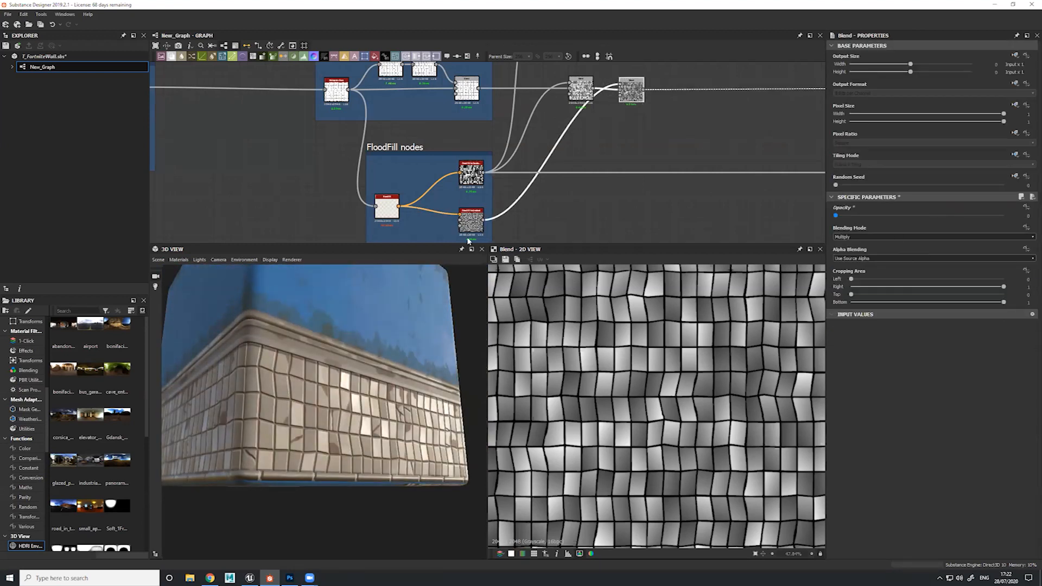
{"action": "right_click_drag", "start_coordinate": [350, 426], "coordinate": [397, 418], "text": "ctrl+shift"}
{"action": "right_click_drag", "start_coordinate": [320, 419], "coordinate": [350, 421], "text": "ctrl+shift"}
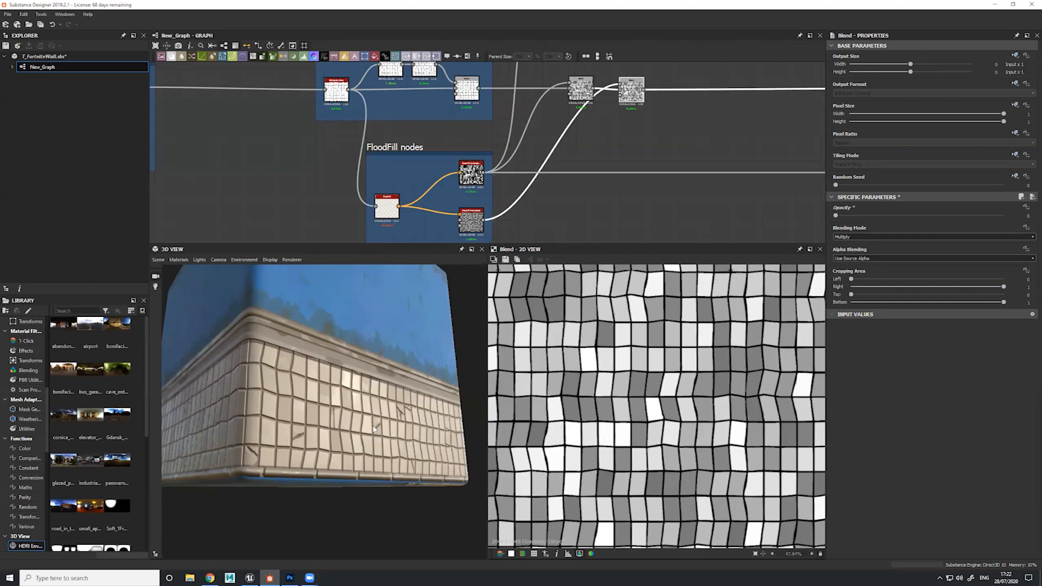
Set the gradient Blend's opacity to 0.5 and inspect the tile slopes around the 3D wall's corner
{"action": "type", "text": ".5"}
{"action": "key", "text": "Return"}
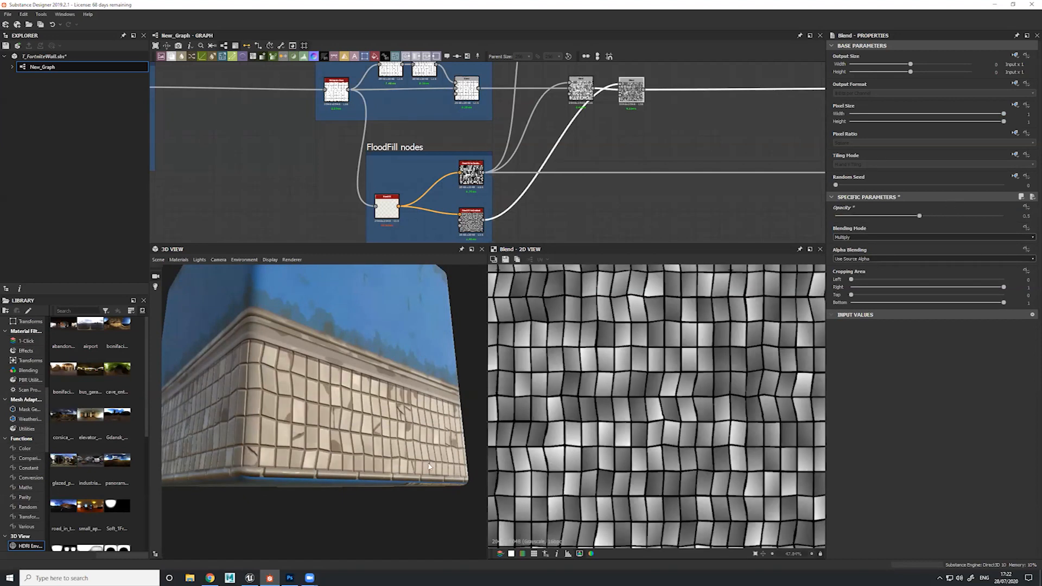
{"action": "right_click_drag", "start_coordinate": [294, 412], "coordinate": [382, 402], "text": "ctrl+shift"}
{"action": "left_click_drag", "start_coordinate": [323, 402], "coordinate": [376, 407]}
{"action": "right_click_drag", "start_coordinate": [376, 409], "coordinate": [381, 398], "text": "ctrl+shift"}
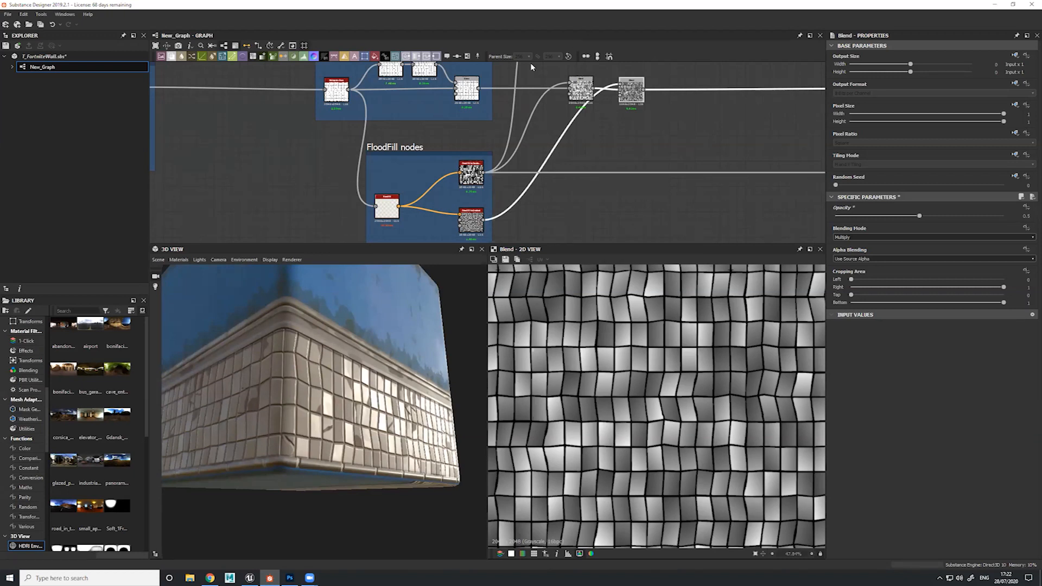
{"action": "left_click_drag", "start_coordinate": [364, 422], "coordinate": [401, 439]}
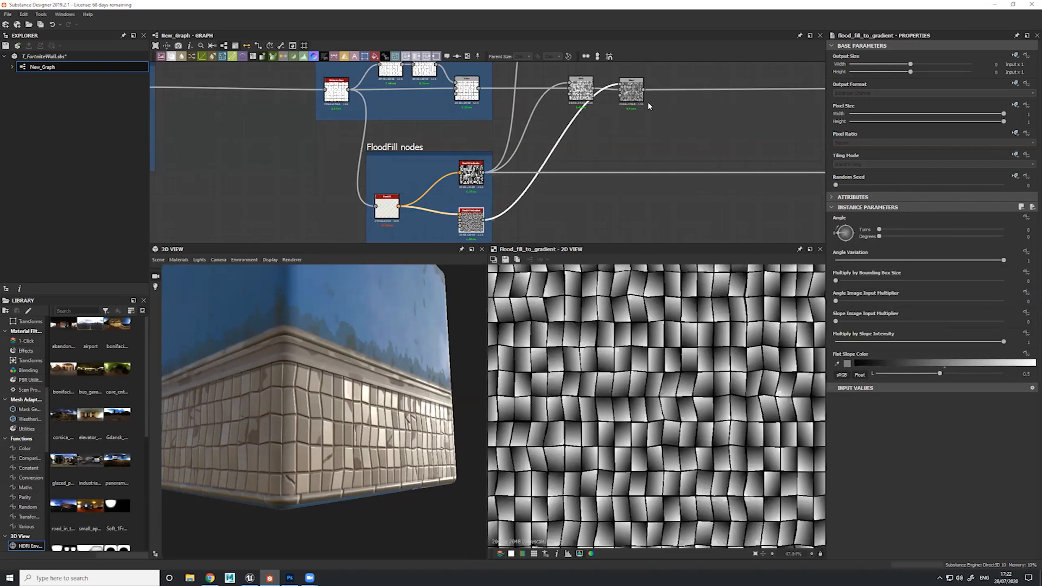
Preview the gradient Blend again and trace its output along the graph to the area around the Cracks frame
{"action": "middle_click_drag", "start_coordinate": [645, 104], "coordinate": [558, 144]}
{"action": "double_click", "coordinate": [551, 136]}
{"action": "scroll", "coordinate": [663, 138], "scroll_direction": "down", "scroll_amount": 3}
{"action": "middle_click_drag", "start_coordinate": [662, 111], "coordinate": [553, 170]}
{"action": "scroll", "coordinate": [554, 170], "scroll_direction": "up", "scroll_amount": 2}
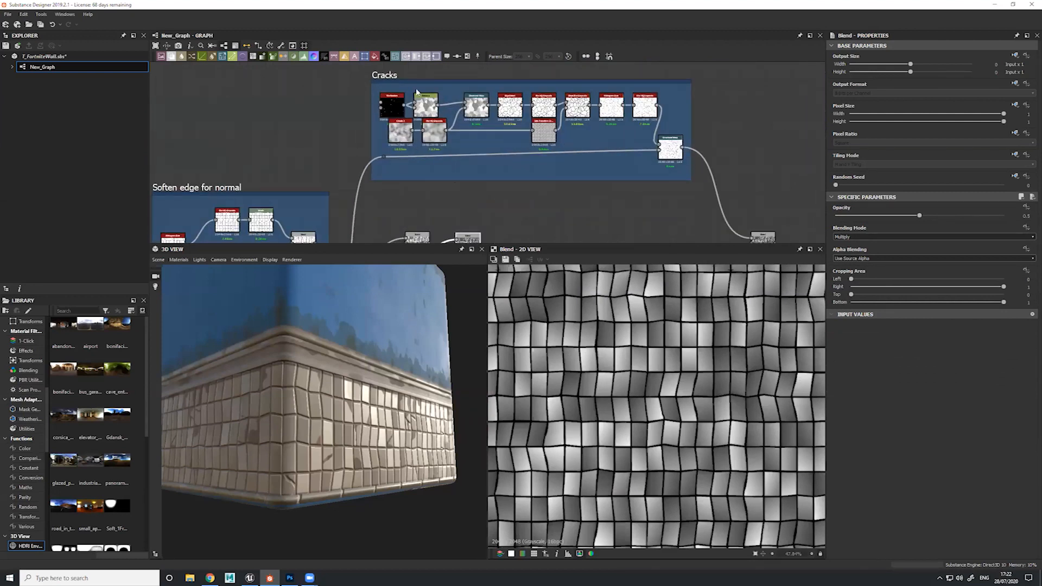
{"action": "middle_click_drag", "start_coordinate": [700, 82], "coordinate": [678, 17]}
{"action": "left_click_drag", "start_coordinate": [415, 378], "coordinate": [364, 382]}
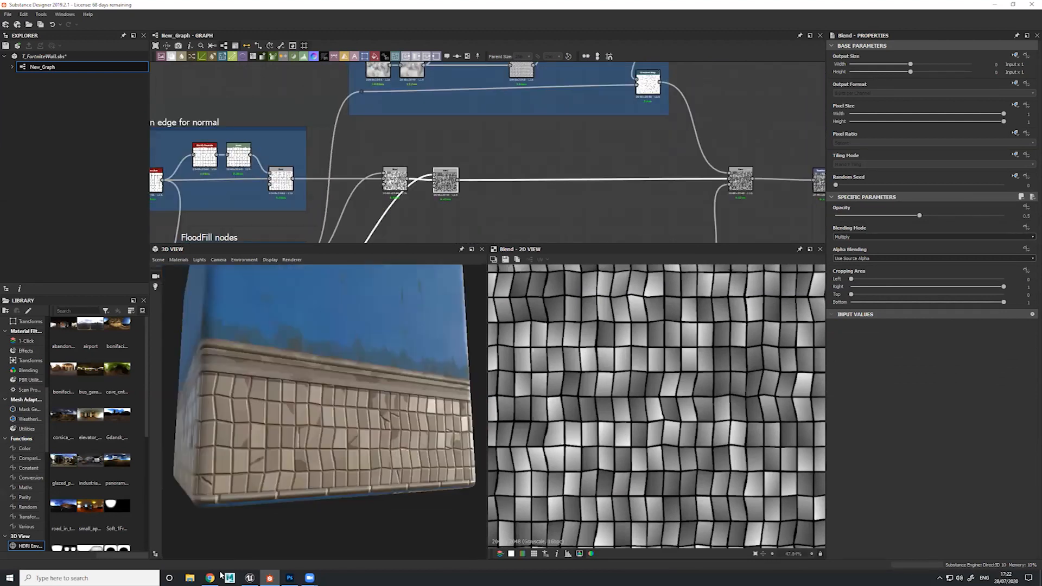
{"action": "scroll", "coordinate": [583, 130], "scroll_direction": "down", "scroll_amount": 2}
{"action": "middle_click_drag", "start_coordinate": [592, 110], "coordinate": [565, 141]}
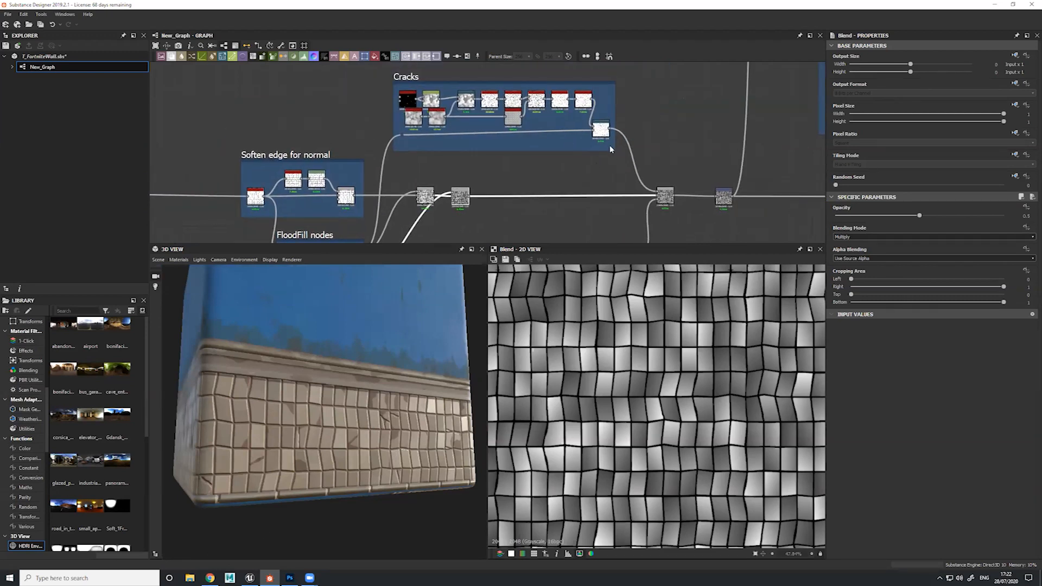
Examine the Directional Warp that ends the Cracks frame and preview the Multiply Blend it feeds
{"action": "left_click", "coordinate": [600, 132]}
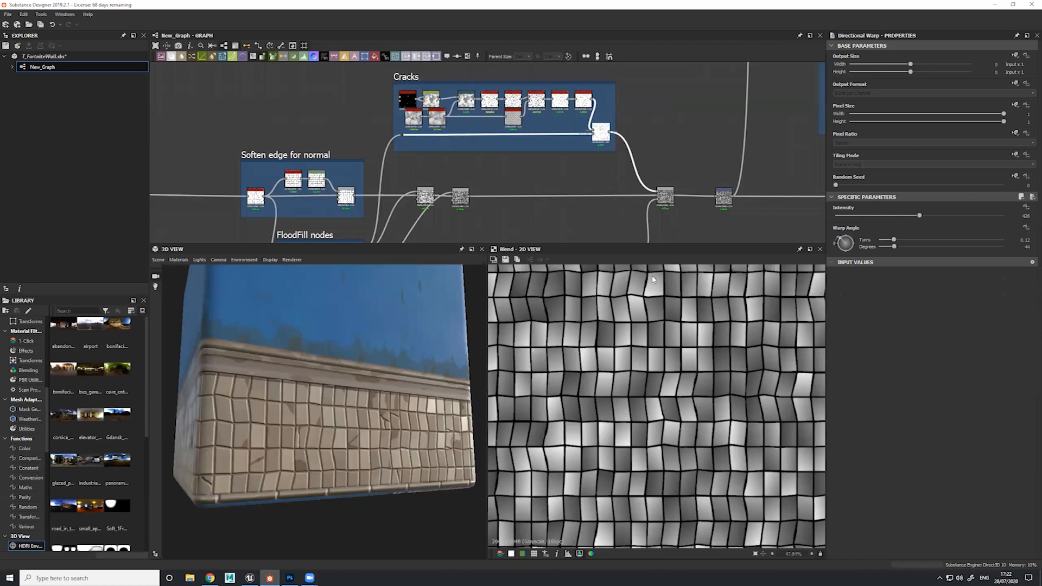
{"action": "middle_click_drag", "start_coordinate": [668, 198], "coordinate": [667, 164]}
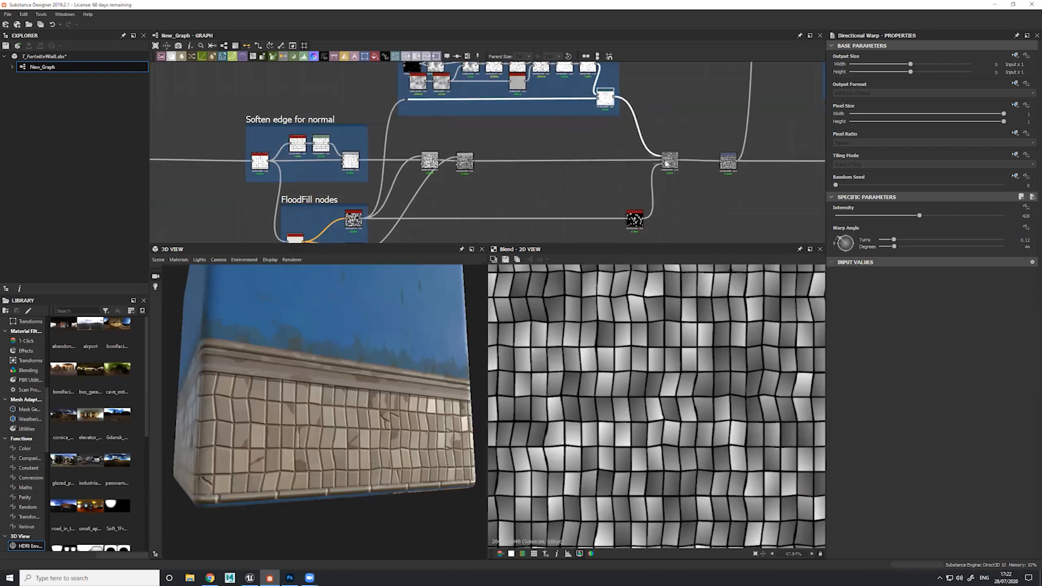
{"action": "left_click", "coordinate": [672, 164]}
{"action": "middle_click_drag", "start_coordinate": [524, 209], "coordinate": [568, 282]}
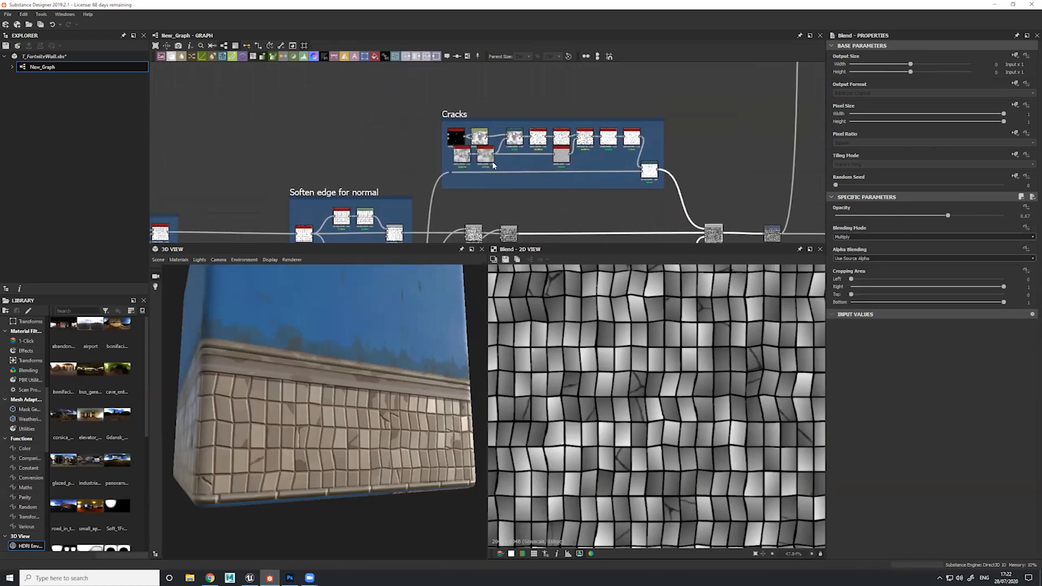
Compare the Tile Random and Distance outputs at the start of the Cracks frame in the 2D view
{"action": "scroll", "coordinate": [493, 165], "scroll_direction": "up", "scroll_amount": 6}
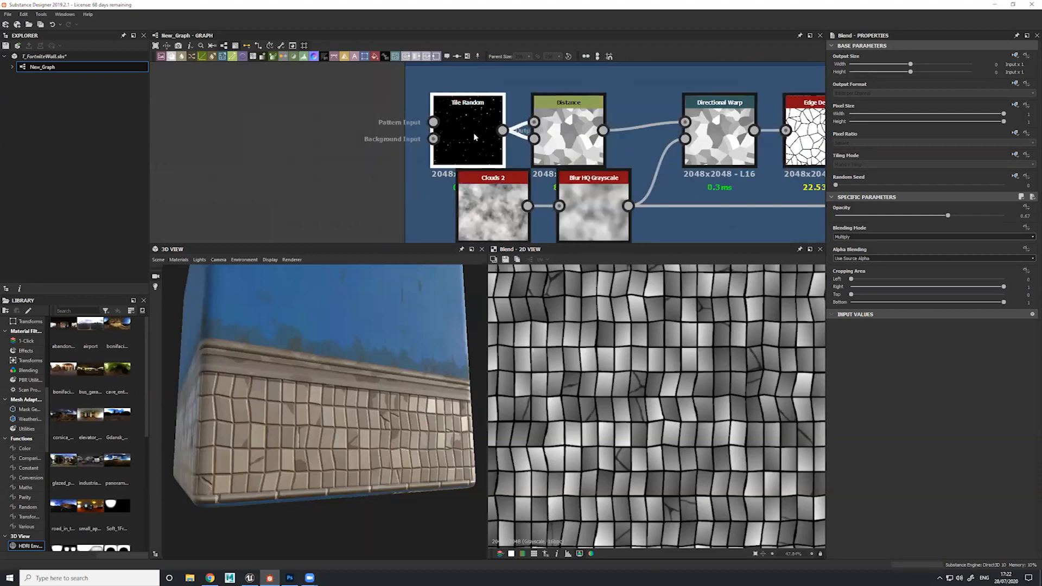
{"action": "double_click", "coordinate": [474, 133]}
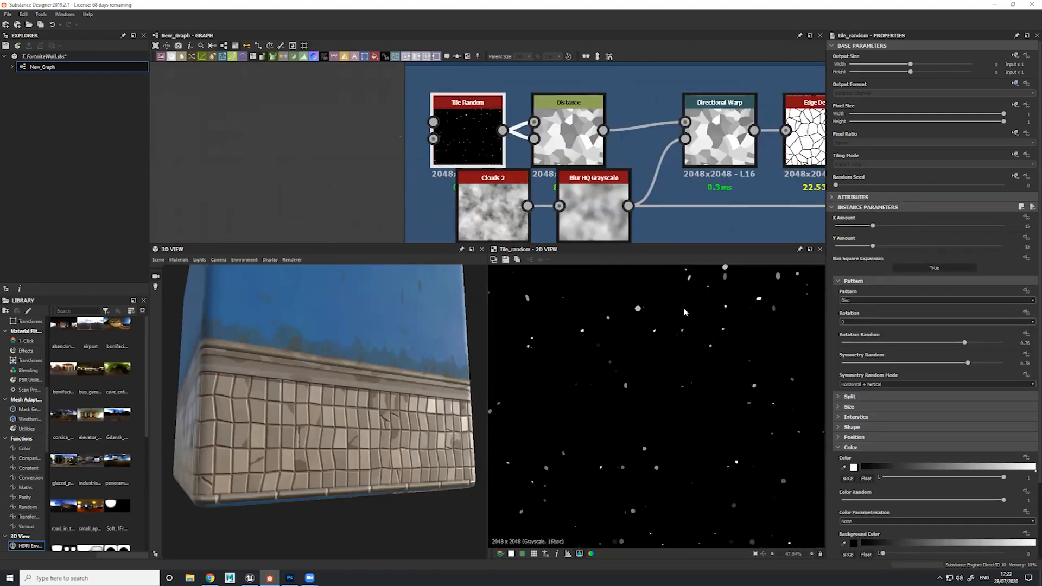
{"action": "scroll", "coordinate": [672, 347], "scroll_direction": "down", "scroll_amount": 2}
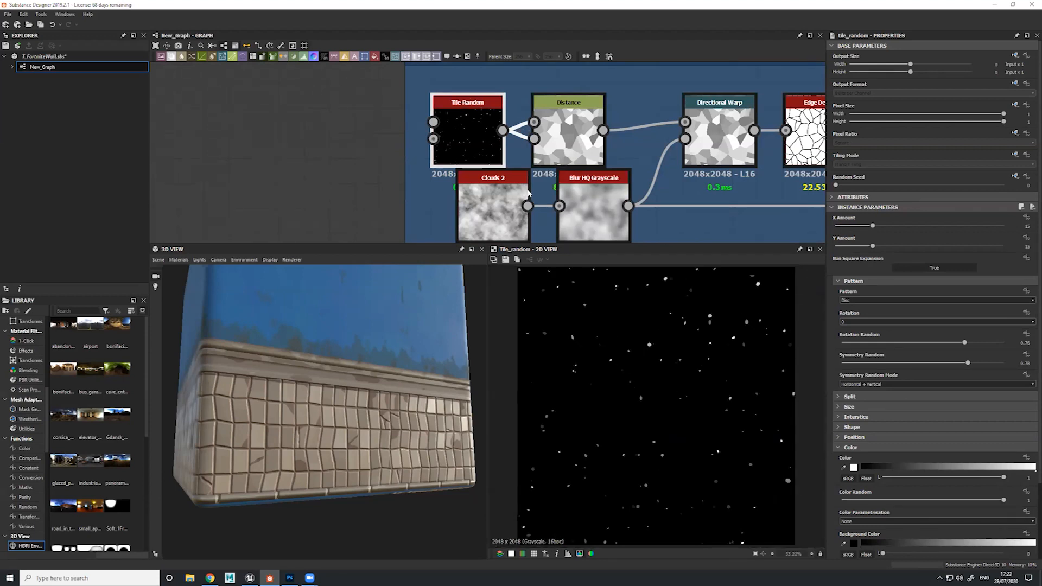
{"action": "double_click", "coordinate": [576, 131]}
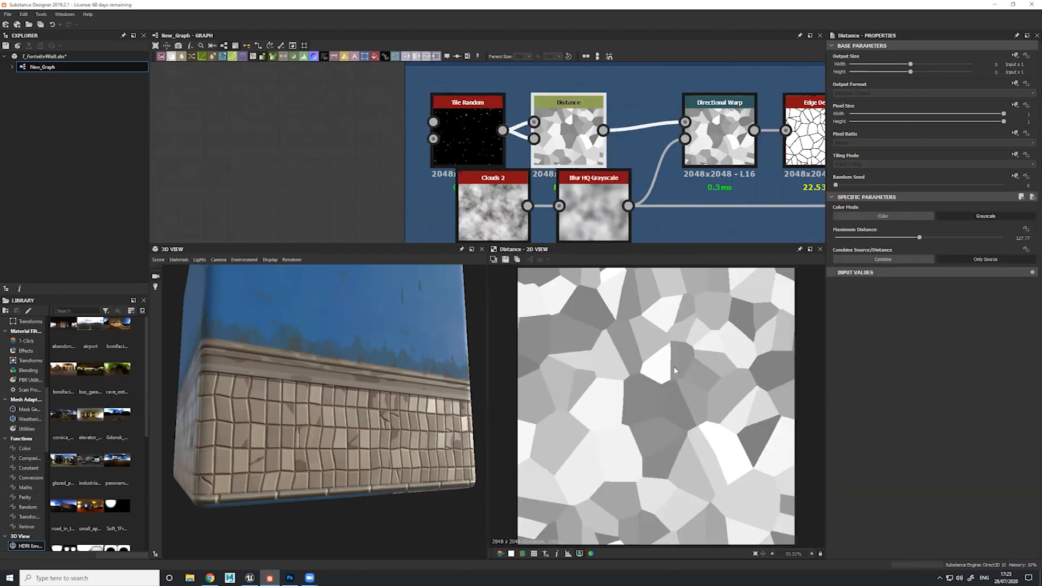
{"action": "scroll", "coordinate": [657, 377], "scroll_direction": "up", "scroll_amount": 9}
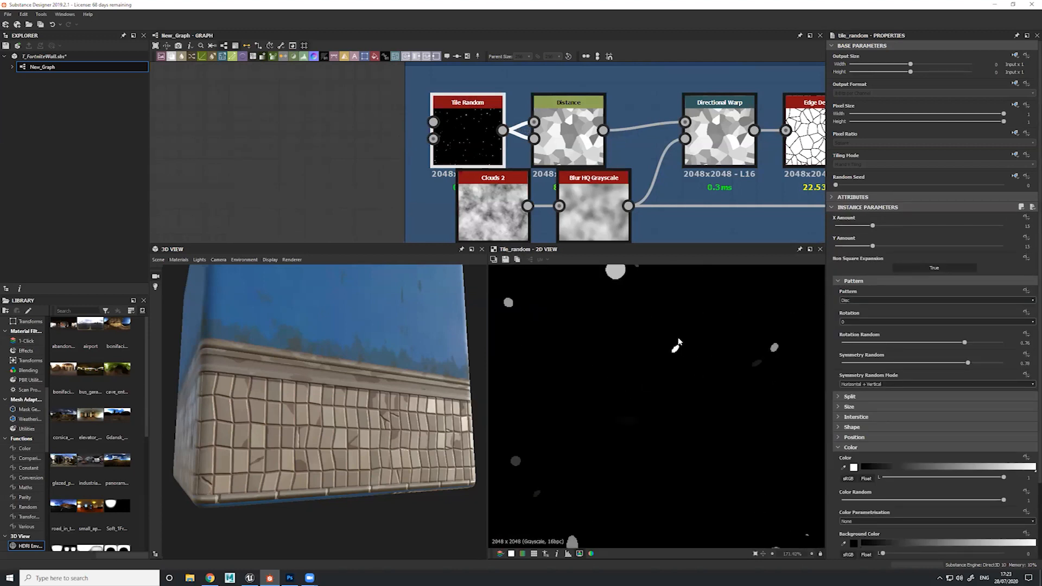
{"action": "double_click", "coordinate": [571, 133]}
{"action": "scroll", "coordinate": [657, 337], "scroll_direction": "down", "scroll_amount": 7}
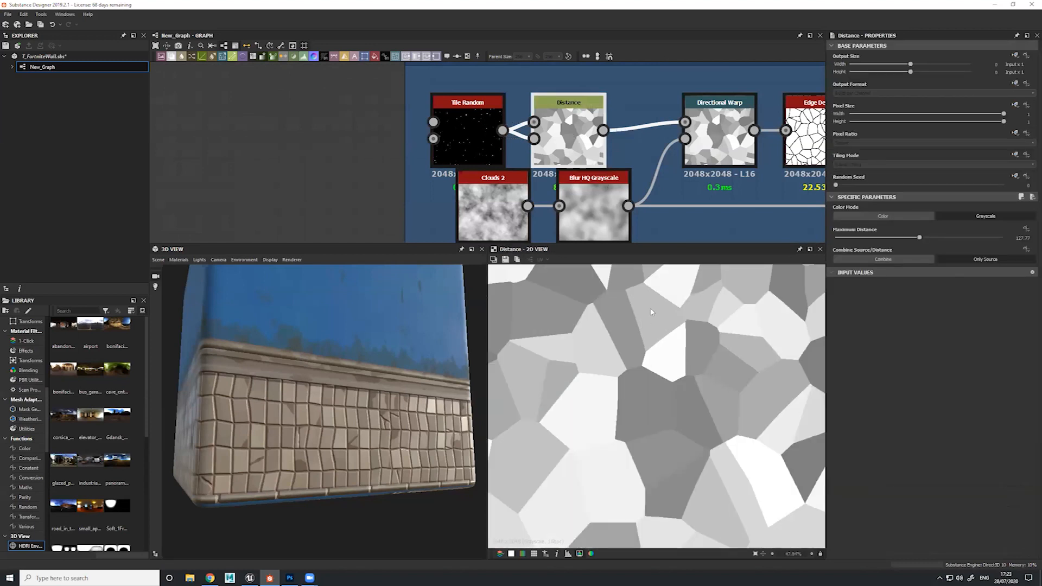
{"action": "scroll", "coordinate": [670, 384], "scroll_direction": "down", "scroll_amount": 4}
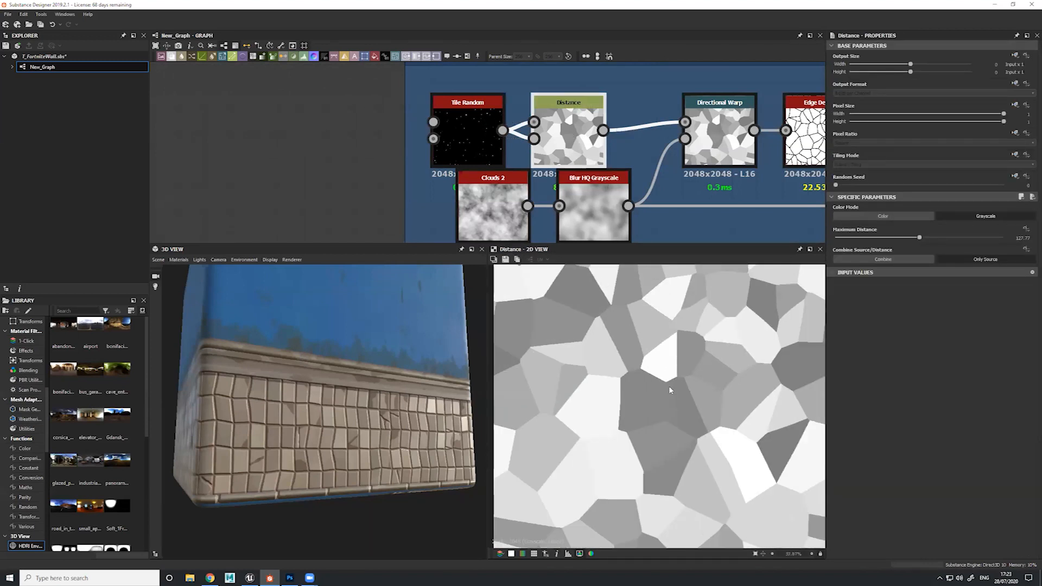
{"action": "middle_click_drag", "start_coordinate": [652, 95], "coordinate": [603, 44]}
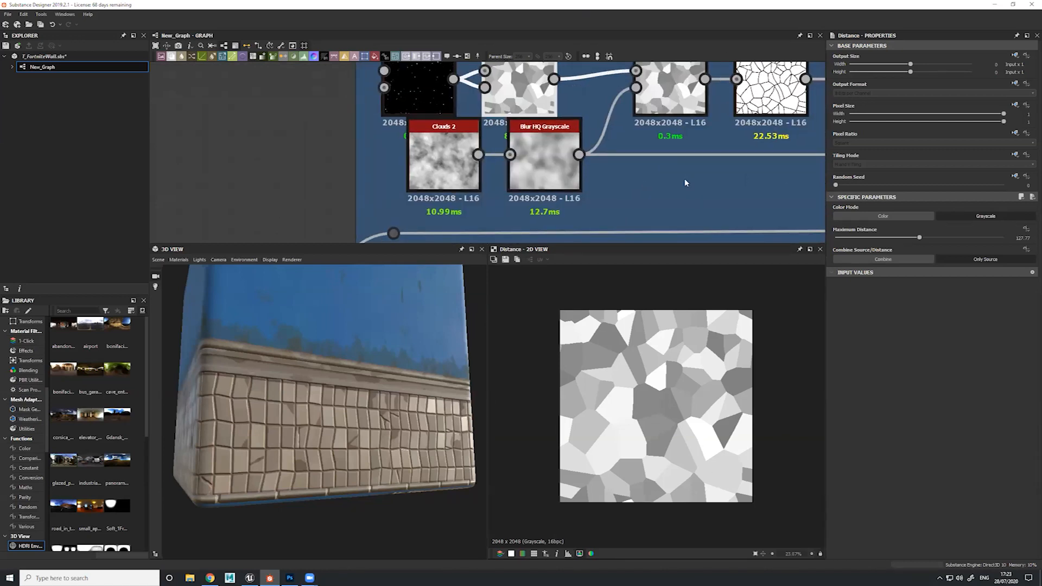
Preview the Directional Warp, Edge Detect and Blur HQ Grayscale outputs along the crack chain
{"action": "middle_click_drag", "start_coordinate": [673, 91], "coordinate": [637, 142]}
{"action": "double_click", "coordinate": [637, 137]}
{"action": "middle_click_drag", "start_coordinate": [754, 187], "coordinate": [627, 141]}
{"action": "left_click", "coordinate": [627, 142]}
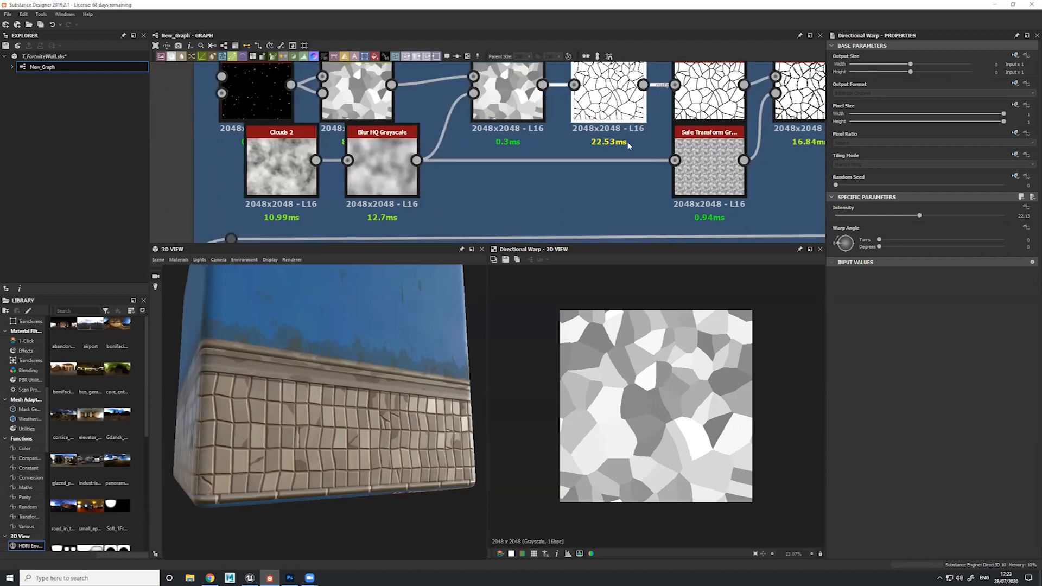
{"action": "double_click", "coordinate": [619, 104]}
{"action": "middle_click_drag", "start_coordinate": [518, 174], "coordinate": [452, 194]}
{"action": "left_click", "coordinate": [643, 108]}
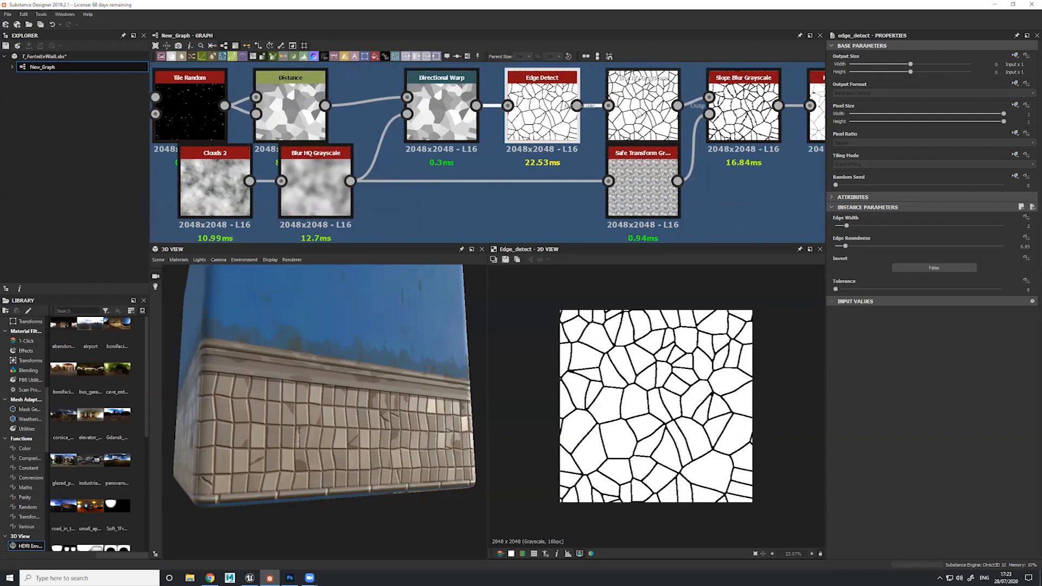
{"action": "double_click", "coordinate": [643, 109]}
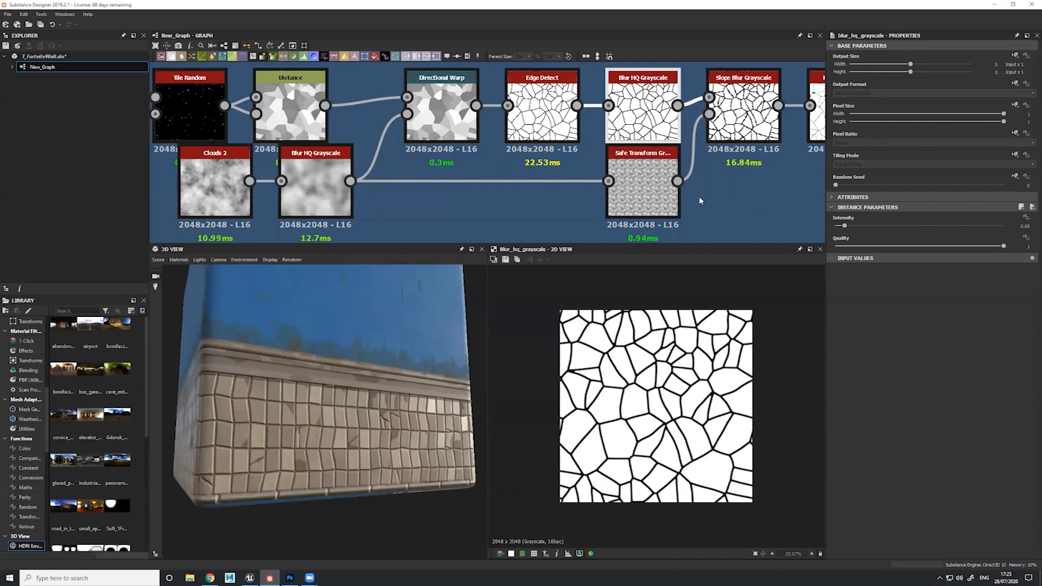
Preview the Slope Blur Grayscale, Histogram Scan and final Blur HQ Grayscale outputs of the crack chain up close
{"action": "double_click", "coordinate": [739, 111]}
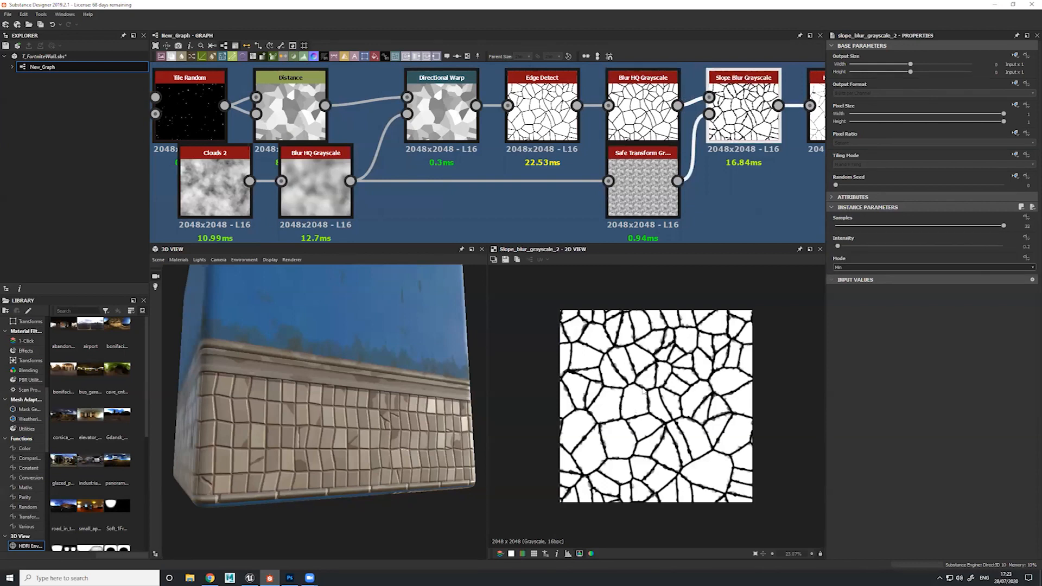
{"action": "scroll", "coordinate": [642, 388], "scroll_direction": "up", "scroll_amount": 3}
{"action": "middle_click_drag", "start_coordinate": [760, 179], "coordinate": [559, 186]}
{"action": "double_click", "coordinate": [643, 114]}
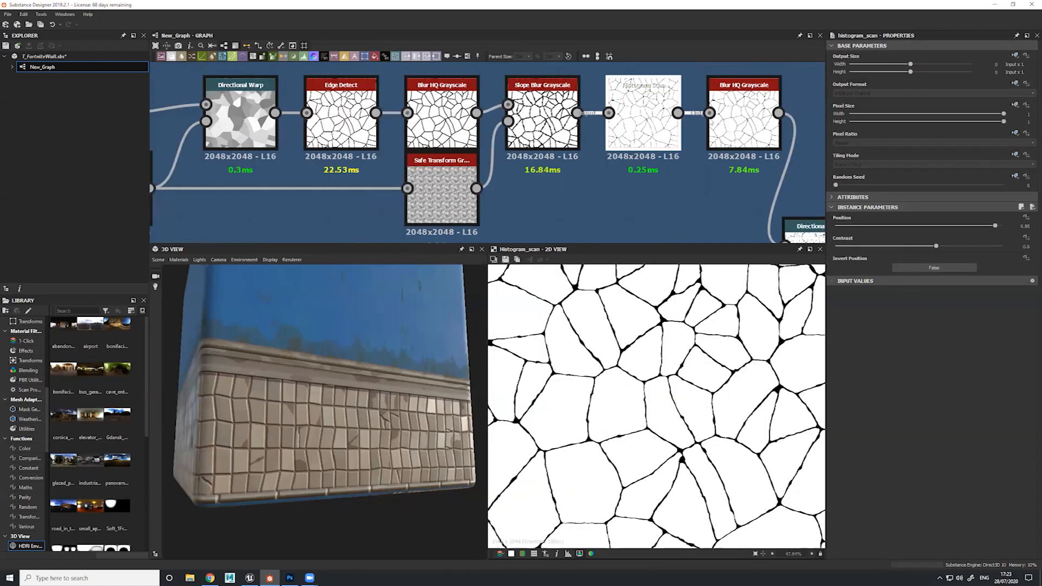
{"action": "double_click", "coordinate": [732, 120]}
{"action": "left_click_drag", "start_coordinate": [733, 119], "coordinate": [732, 110]}
{"action": "scroll", "coordinate": [660, 407], "scroll_direction": "up", "scroll_amount": 3}
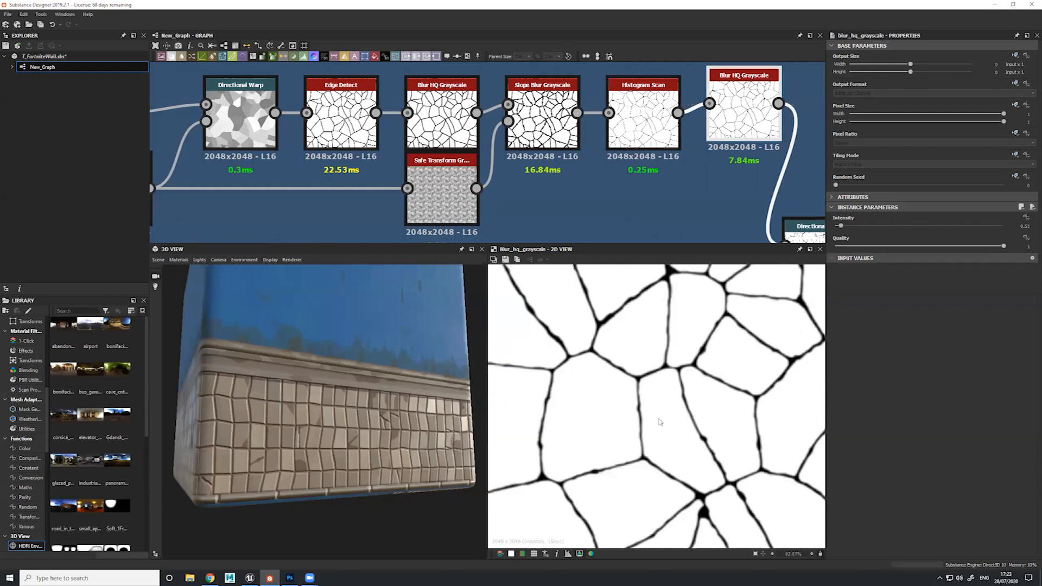
Preview the output of the Directional Warp that ends the crack chain
{"action": "middle_click_drag", "start_coordinate": [724, 240], "coordinate": [569, 121]}
{"action": "scroll", "coordinate": [558, 208], "scroll_direction": "down", "scroll_amount": 3}
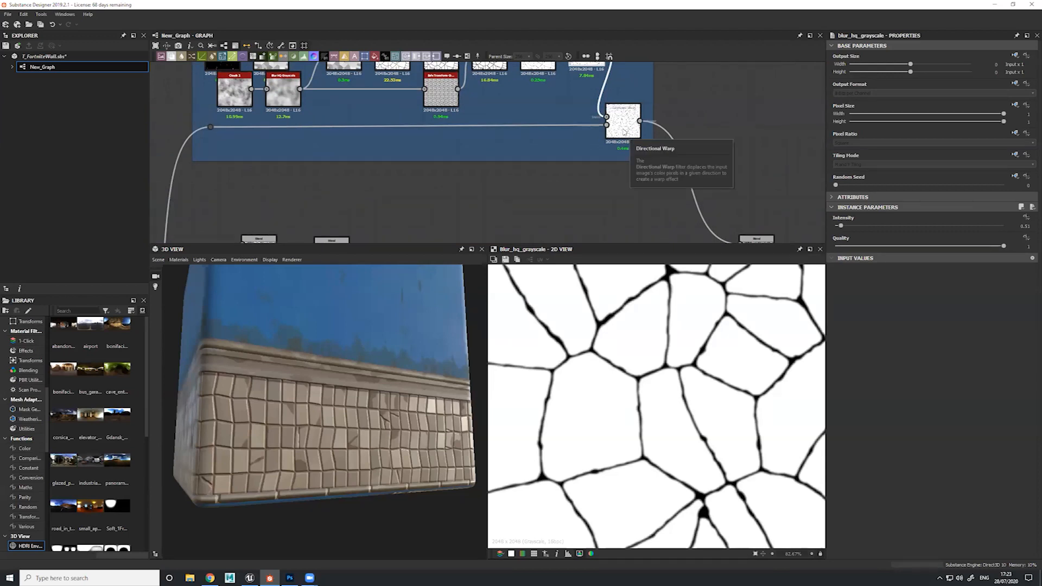
{"action": "left_click", "coordinate": [624, 132]}
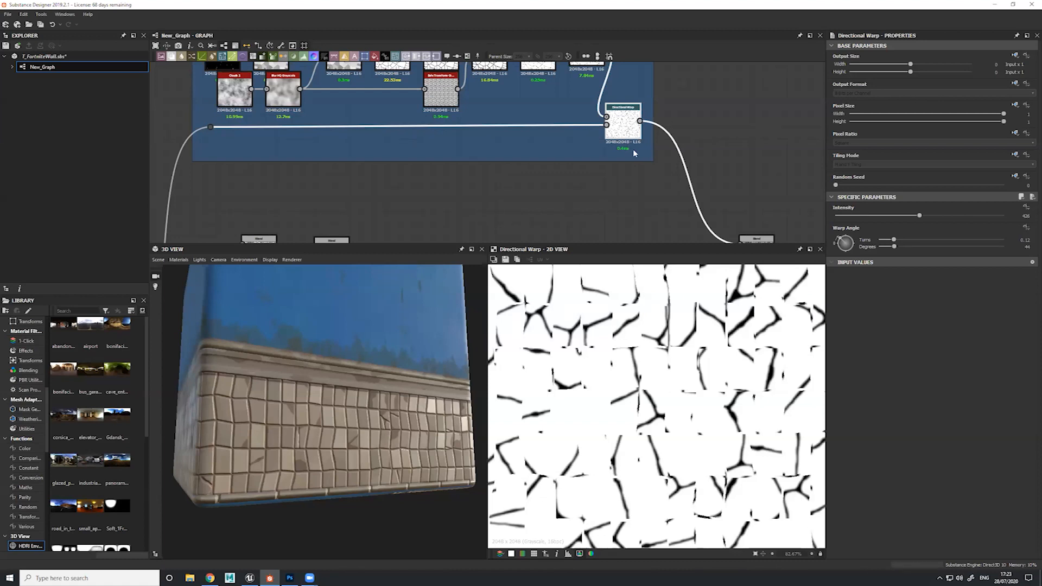
Preview the Histogram Select mask and disconnect it from the opacity input of the crack Blend
{"action": "middle_click_drag", "start_coordinate": [609, 108], "coordinate": [425, 8]}
{"action": "double_click", "coordinate": [556, 162]}
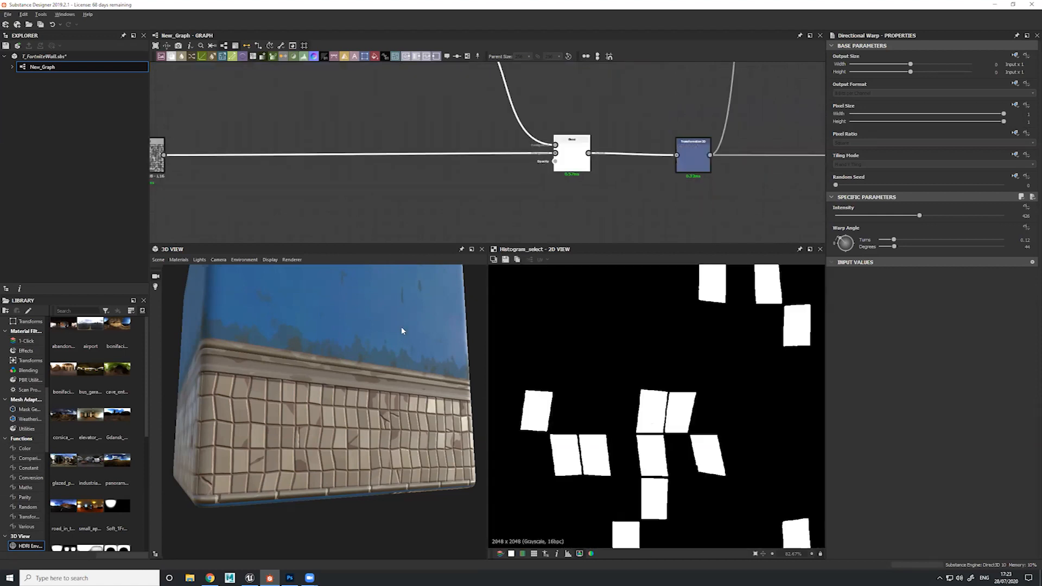
{"action": "middle_click_drag", "start_coordinate": [486, 80], "coordinate": [565, 195]}
Set the intensity of the Cracks frame's final Directional Warp to 0 and inspect the tiles up close in the 3D view
{"action": "double_click", "coordinate": [516, 135]}
{"action": "left_click_drag", "start_coordinate": [921, 216], "coordinate": [736, 220]}
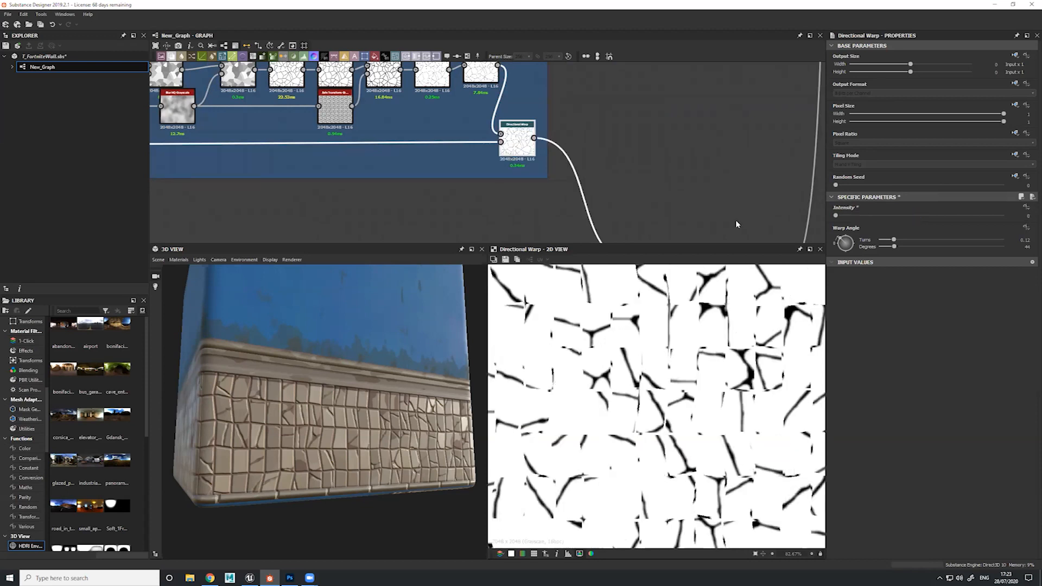
{"action": "left_click_drag", "start_coordinate": [298, 478], "coordinate": [348, 413]}
{"action": "scroll", "coordinate": [340, 426], "scroll_direction": "up", "scroll_amount": 4}
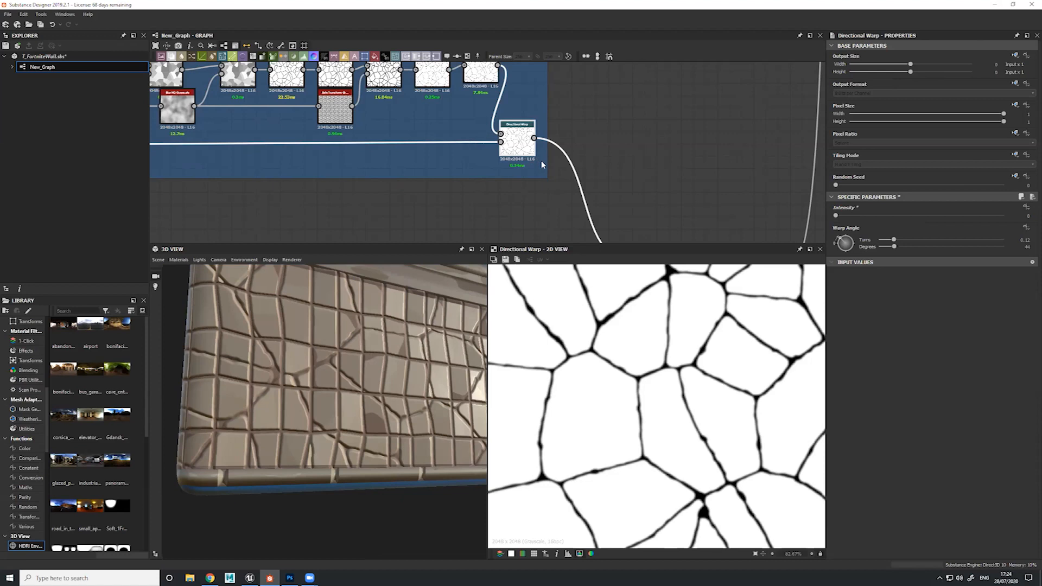
Enlarge the graph area, examine the Directional Warp's inputs and preview the Flood Fill to Random Grayscale that drives its intensity
{"action": "left_click_drag", "start_coordinate": [566, 242], "coordinate": [564, 303]}
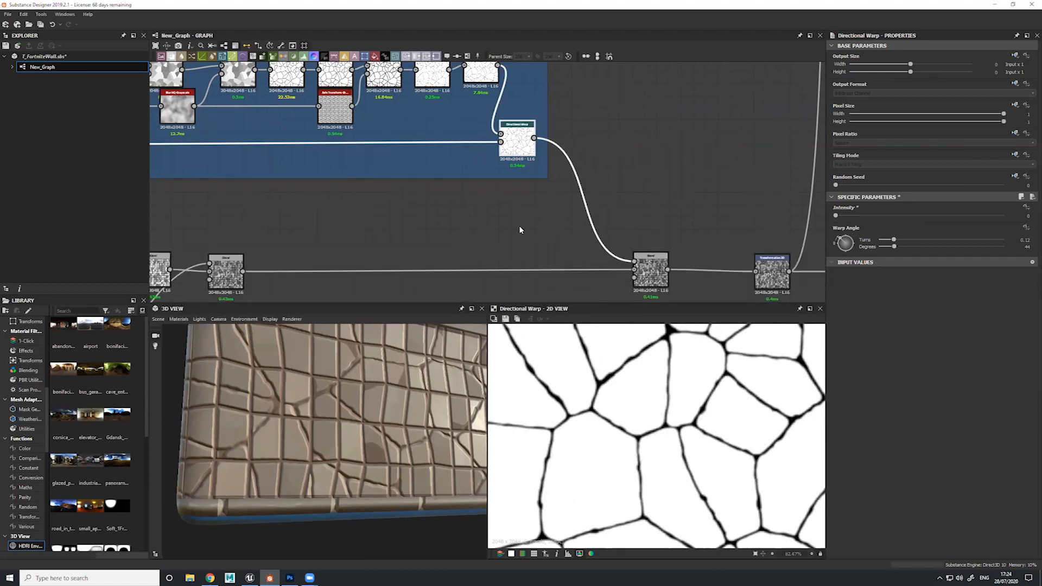
{"action": "scroll", "coordinate": [527, 189], "scroll_direction": "up", "scroll_amount": 6}
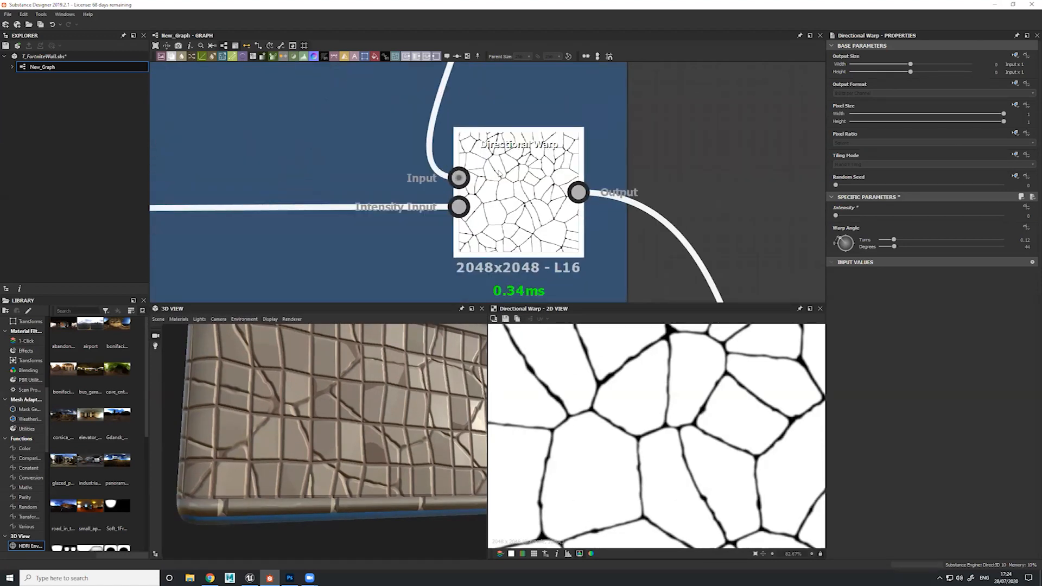
{"action": "scroll", "coordinate": [491, 169], "scroll_direction": "down", "scroll_amount": 5}
{"action": "scroll", "coordinate": [393, 167], "scroll_direction": "down", "scroll_amount": 3}
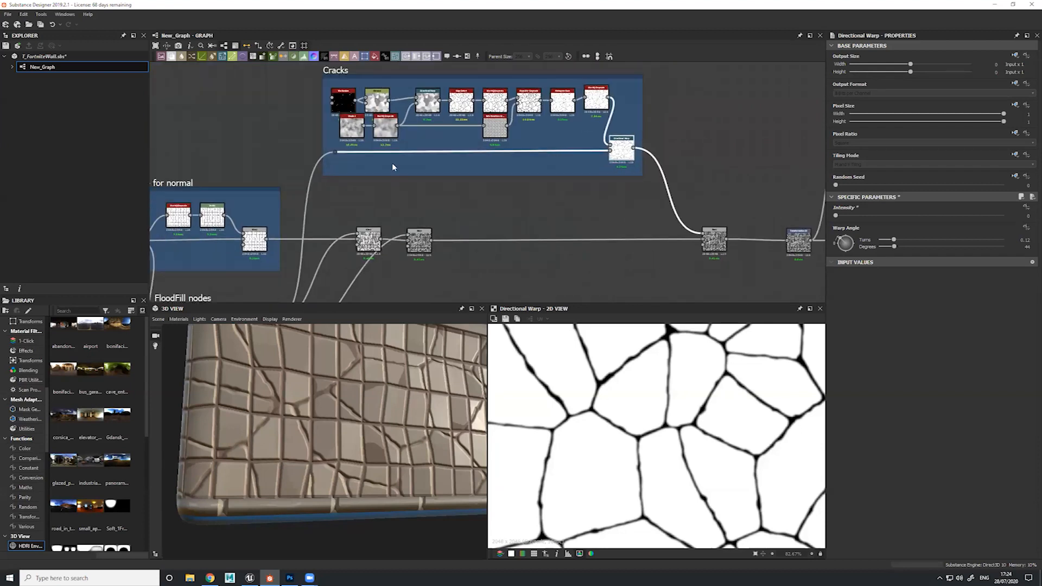
{"action": "middle_click_drag", "start_coordinate": [393, 166], "coordinate": [518, 43]}
{"action": "double_click", "coordinate": [384, 200]}
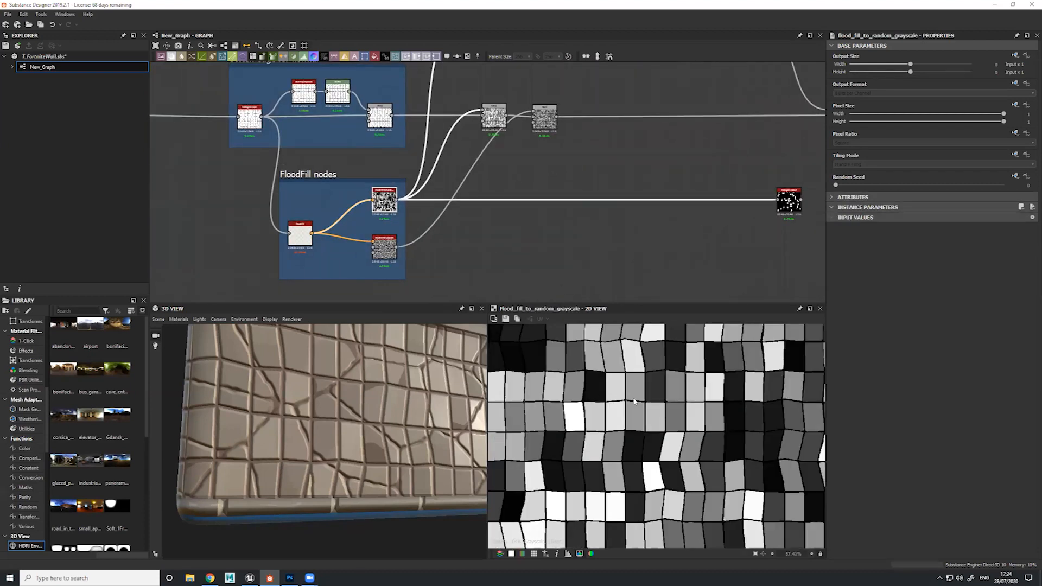
{"action": "scroll", "coordinate": [629, 412], "scroll_direction": "down", "scroll_amount": 1}
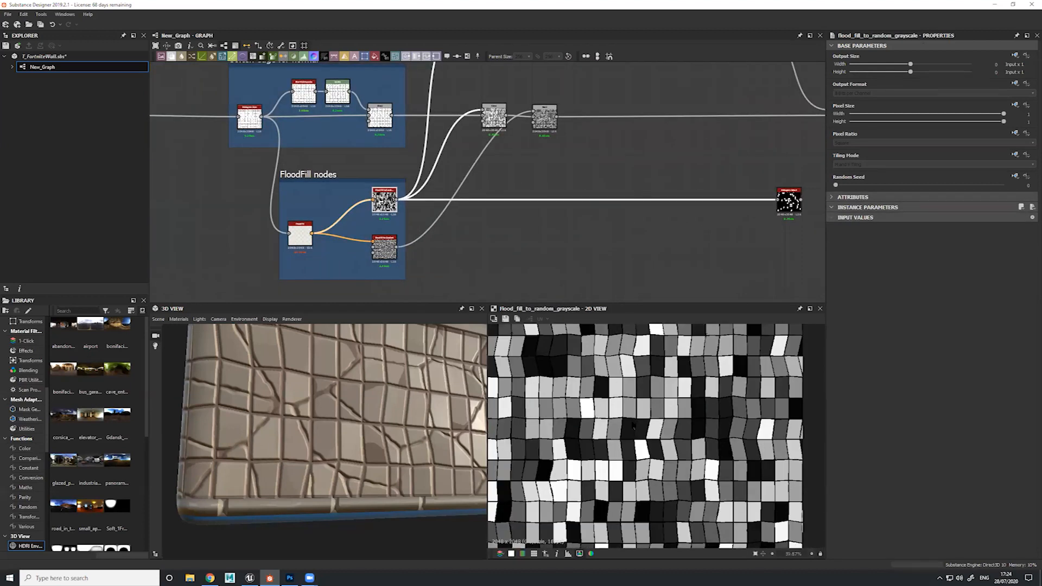
Set the intensity of the Cracks frame's final Directional Warp to 350
{"action": "middle_click_drag", "start_coordinate": [615, 150], "coordinate": [565, 206]}
{"action": "double_click", "coordinate": [651, 155]}
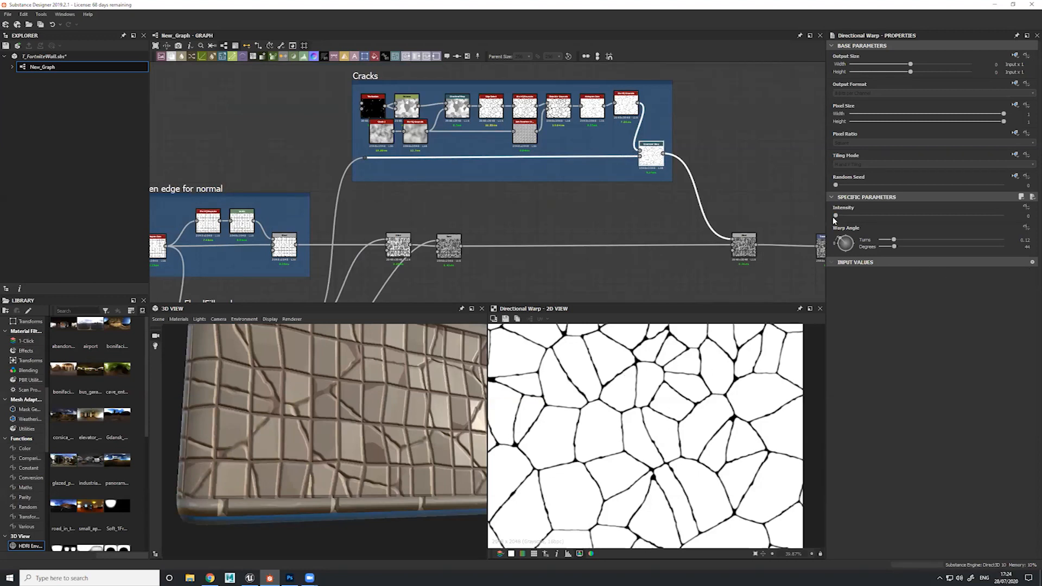
{"action": "left_click_drag", "start_coordinate": [835, 215], "coordinate": [912, 216]}
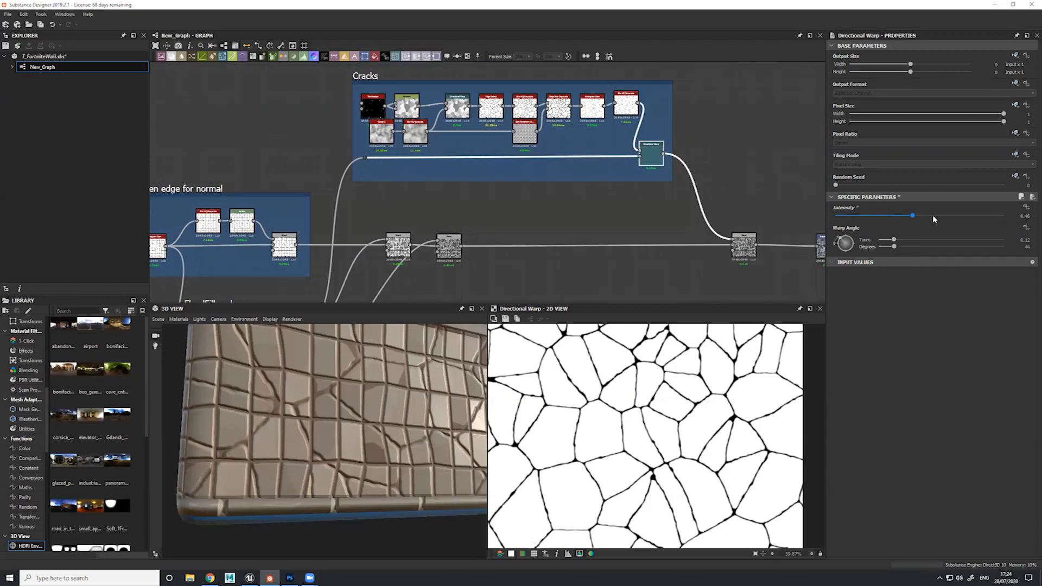
{"action": "left_click", "coordinate": [933, 216]}
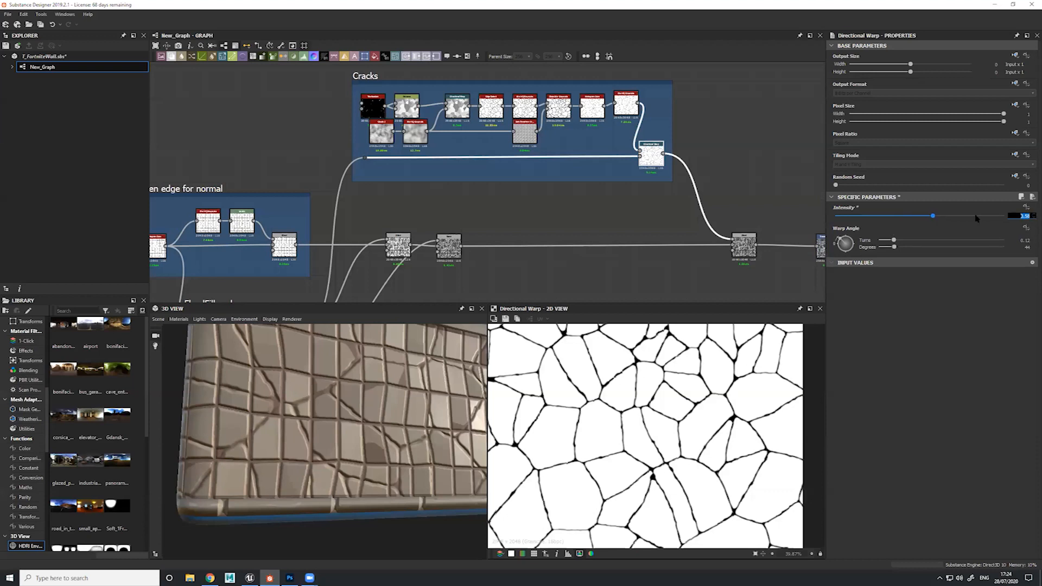
{"action": "type", "text": "350"}
{"action": "key", "text": "Return"}
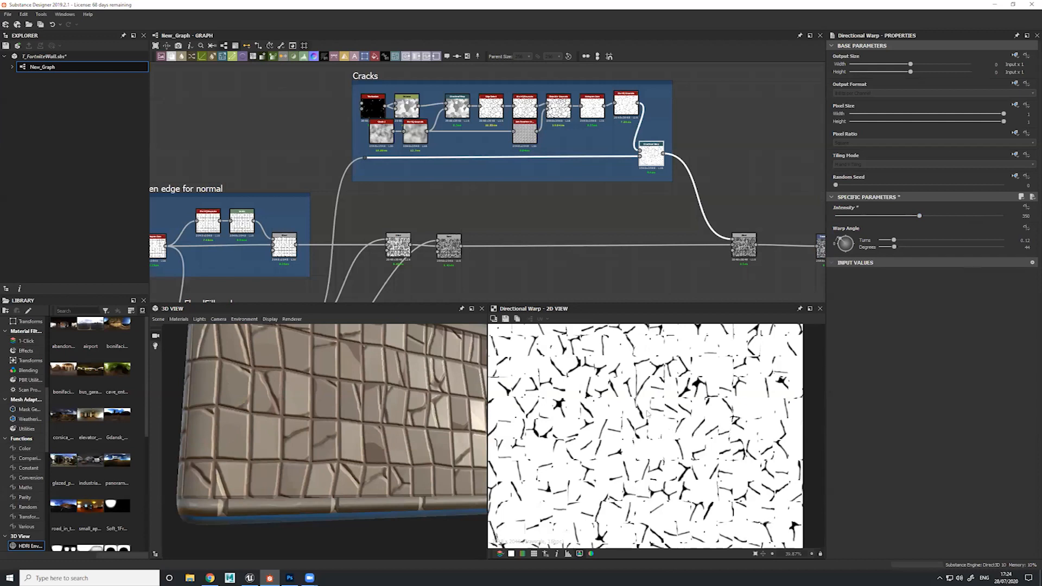
Compare the warped cracks up close with the per-tile values of the Flood Fill to Random Grayscale output
{"action": "scroll", "coordinate": [647, 414], "scroll_direction": "up", "scroll_amount": 2}
{"action": "scroll", "coordinate": [601, 429], "scroll_direction": "up", "scroll_amount": 2}
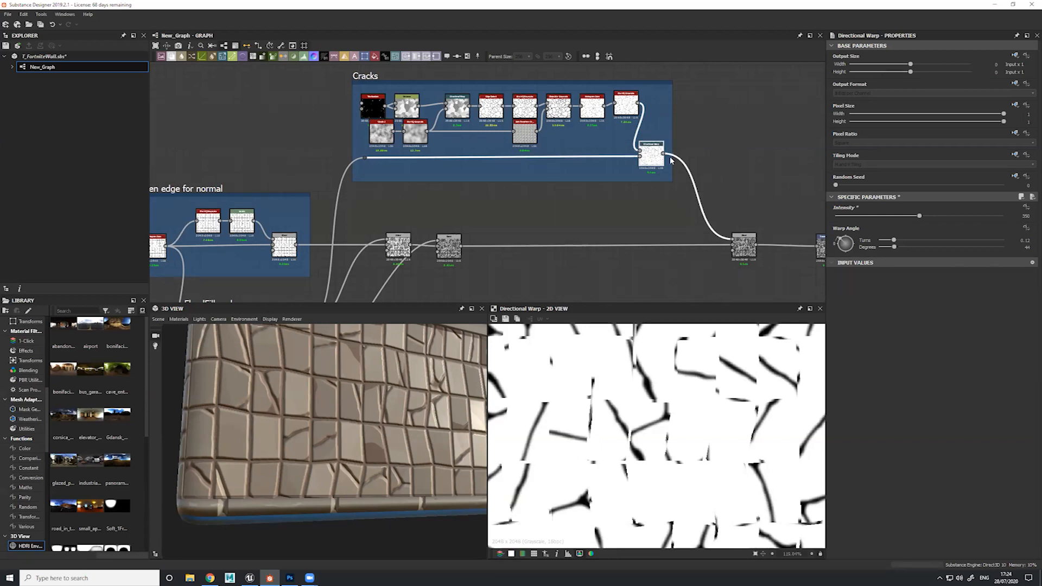
{"action": "middle_click_drag", "start_coordinate": [508, 196], "coordinate": [587, 78]}
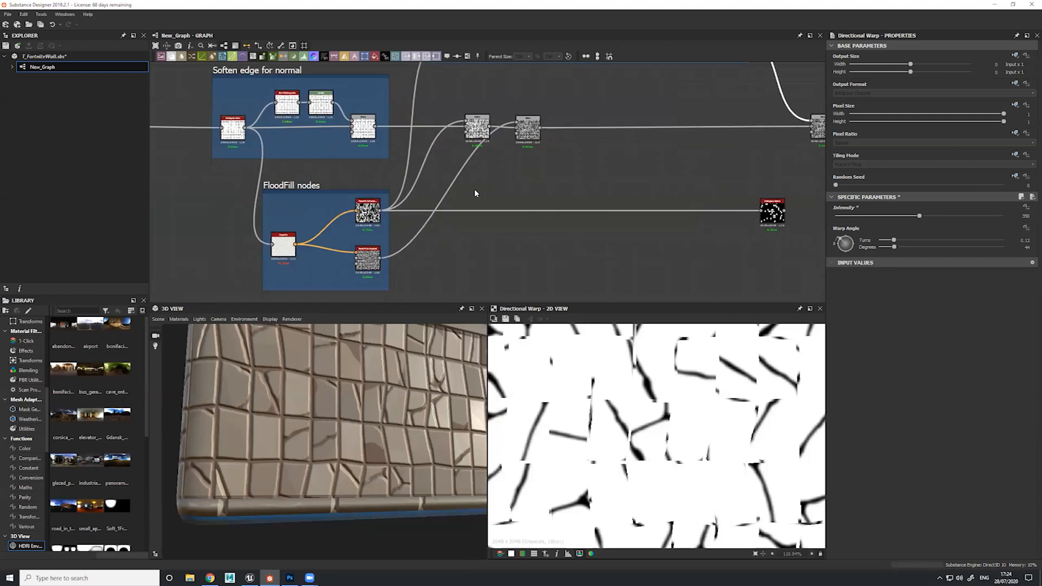
{"action": "double_click", "coordinate": [368, 210]}
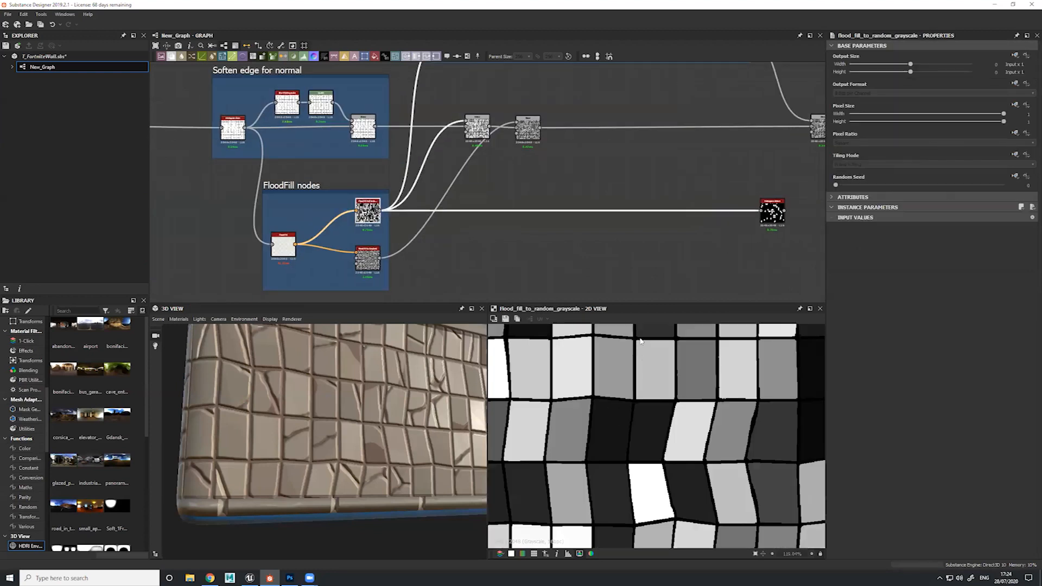
{"action": "scroll", "coordinate": [617, 421], "scroll_direction": "down", "scroll_amount": 3}
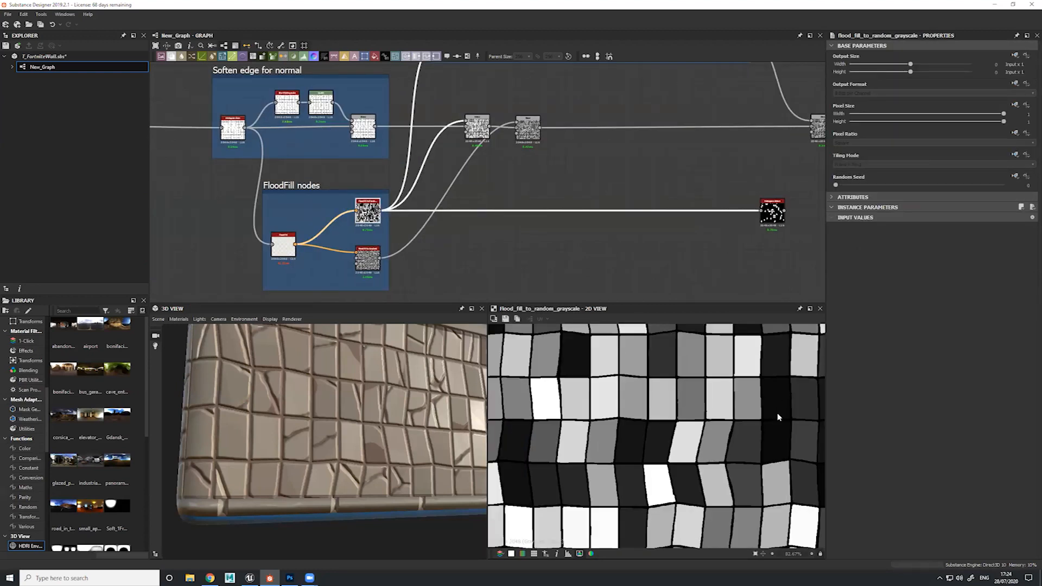
{"action": "middle_click_drag", "start_coordinate": [561, 384], "coordinate": [600, 418]}
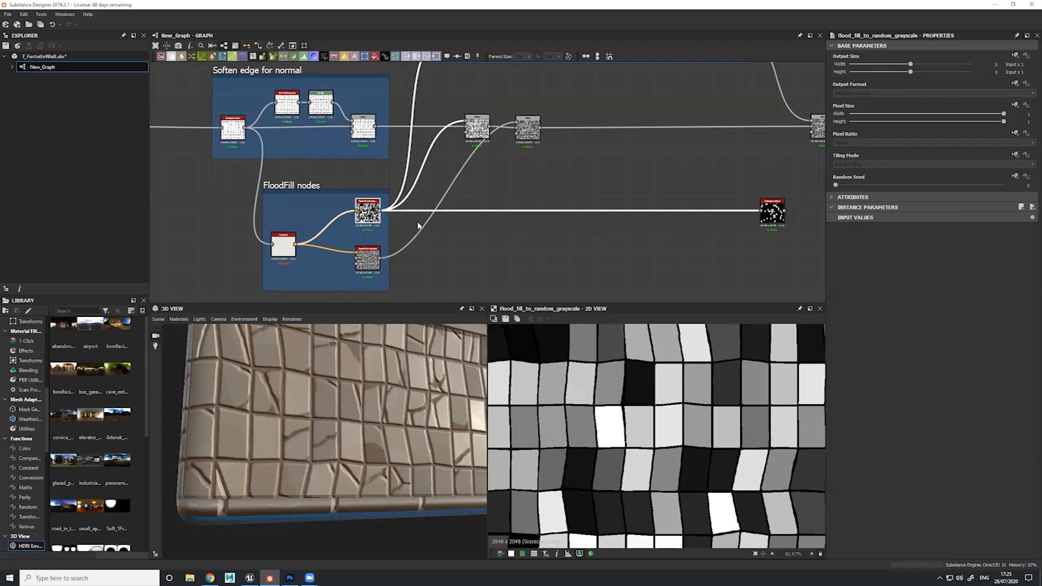
Preview the whole tile mask produced by the Histogram Select below the crack Blend
{"action": "middle_click_drag", "start_coordinate": [731, 146], "coordinate": [613, 147]}
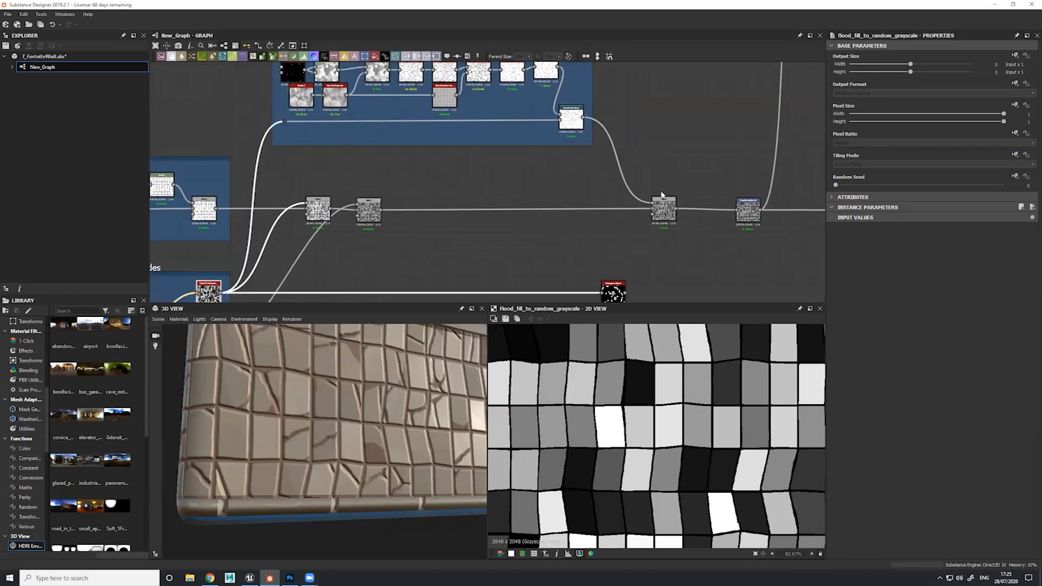
{"action": "double_click", "coordinate": [671, 221]}
{"action": "middle_click_drag", "start_coordinate": [502, 149], "coordinate": [458, 73]}
{"action": "double_click", "coordinate": [571, 220]}
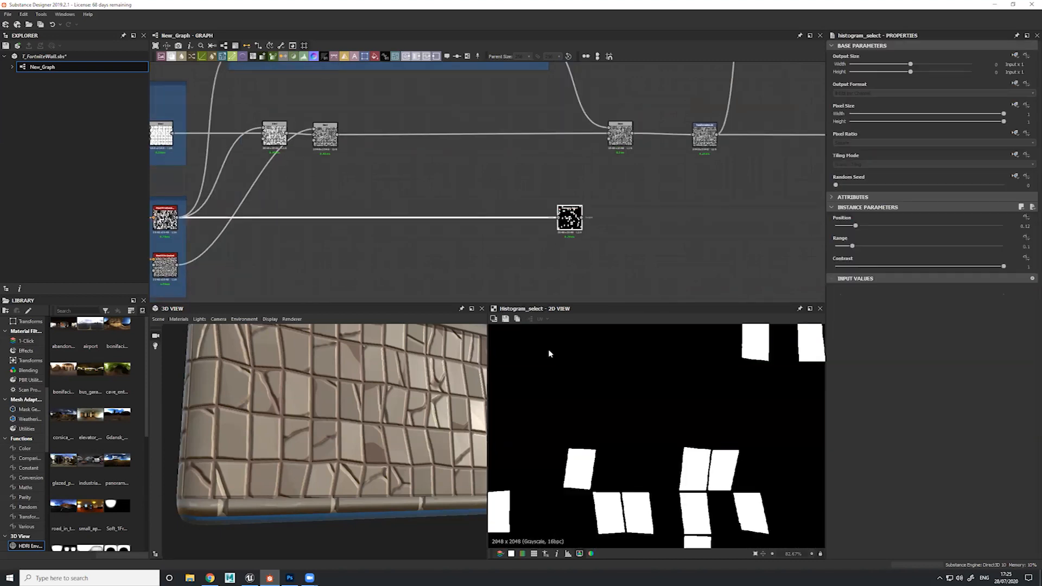
{"action": "scroll", "coordinate": [655, 385], "scroll_direction": "down", "scroll_amount": 5}
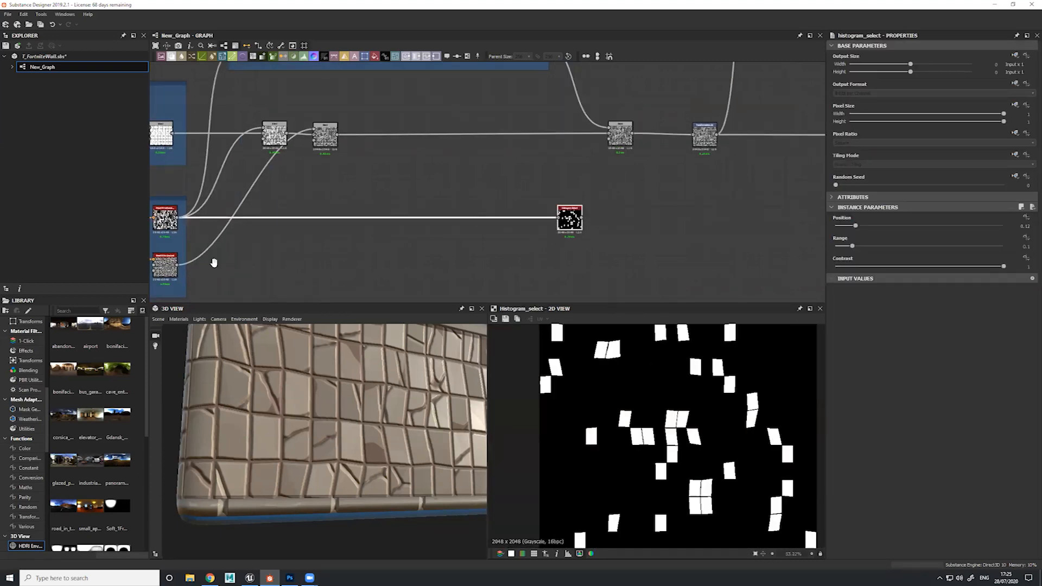
Compare the Flood Fill to Random Grayscale output with the Histogram Select mask derived from it
{"action": "middle_click_drag", "start_coordinate": [214, 262], "coordinate": [291, 236]}
{"action": "double_click", "coordinate": [246, 194]}
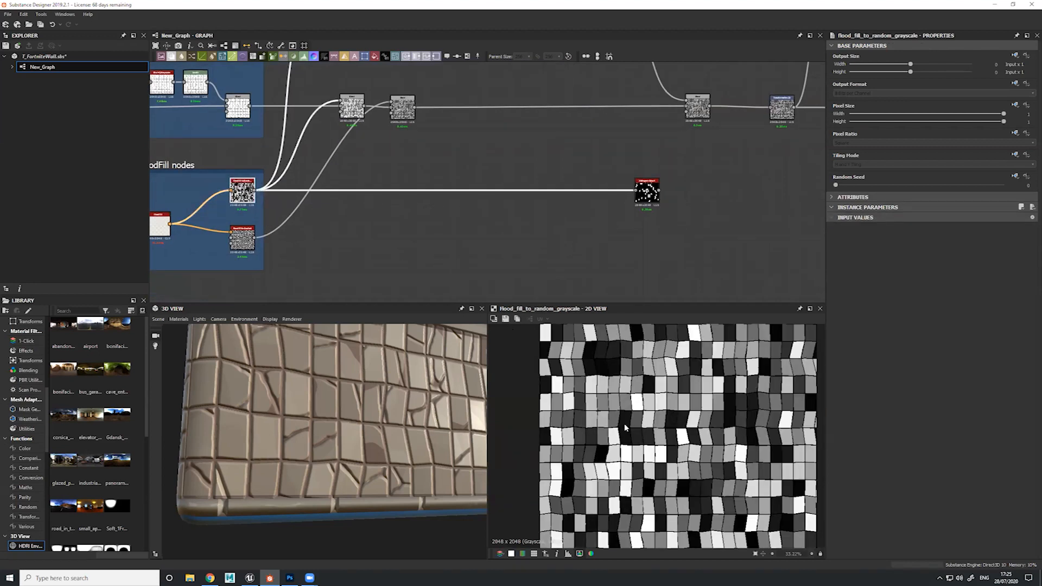
{"action": "double_click", "coordinate": [649, 190]}
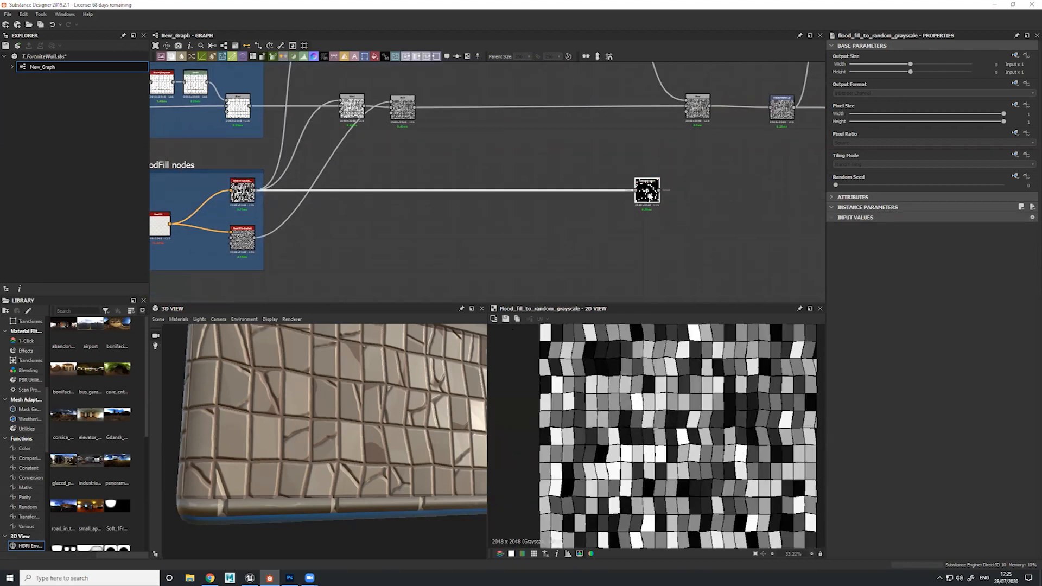
{"action": "double_click", "coordinate": [245, 193]}
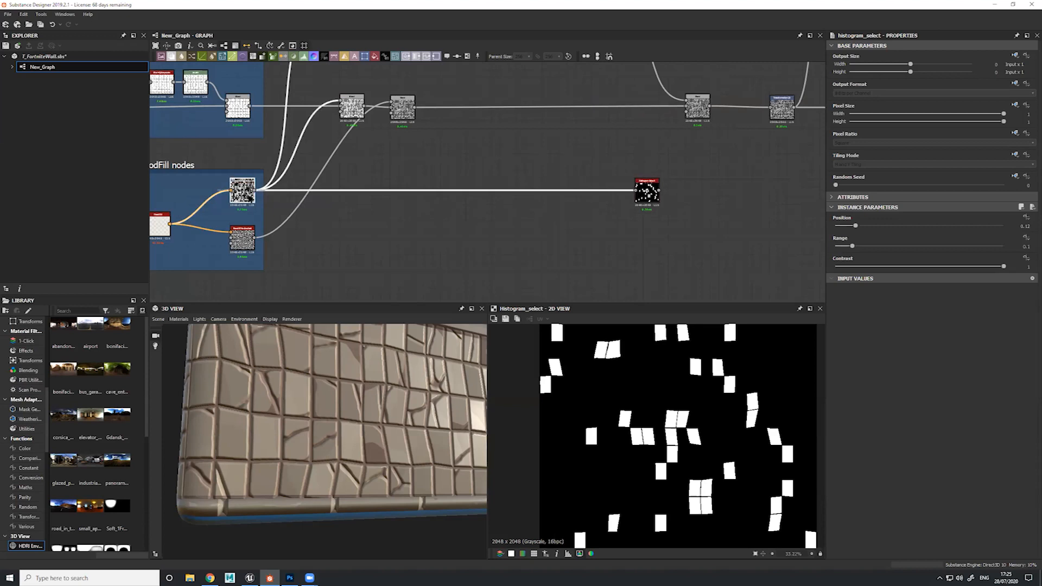
{"action": "double_click", "coordinate": [646, 189]}
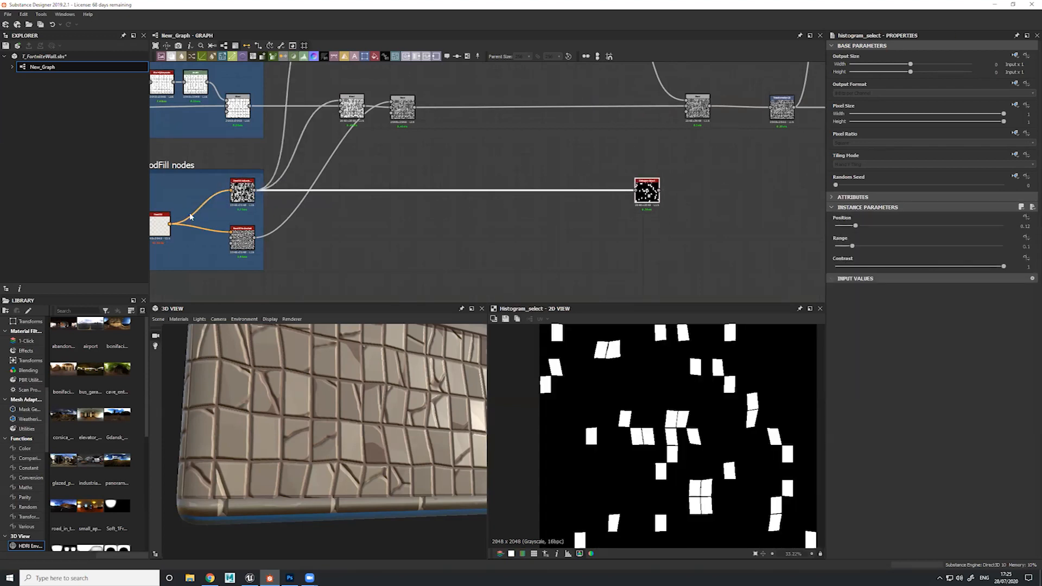
Add a second Histogram Select node fed by the Flood Fill to Random Grayscale output
{"action": "key", "text": "space"}
{"action": "type", "text": "his"}
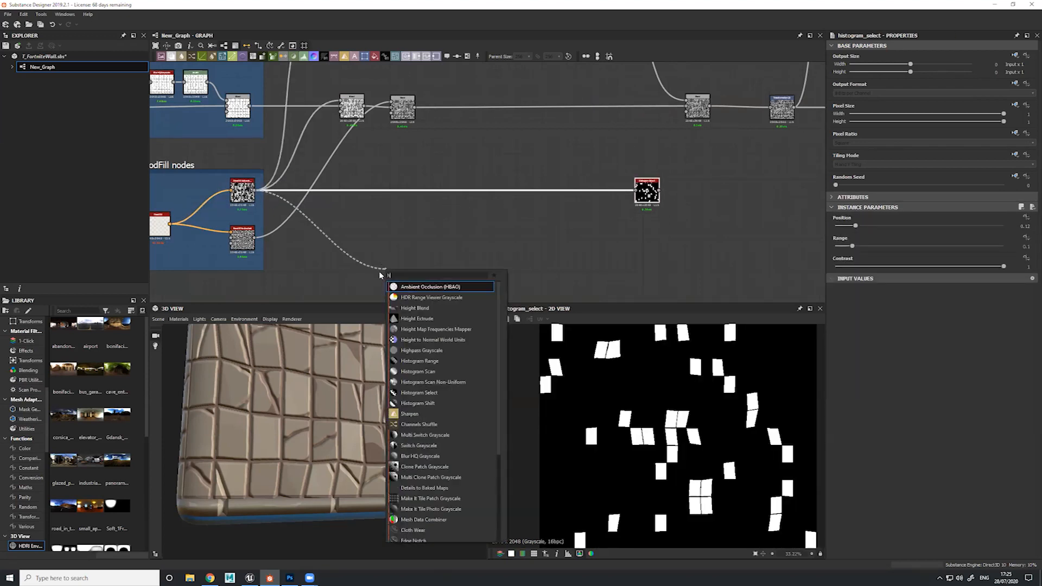
{"action": "key", "text": "Down"}
{"action": "key", "text": "Down"}
{"action": "key", "text": "Down"}
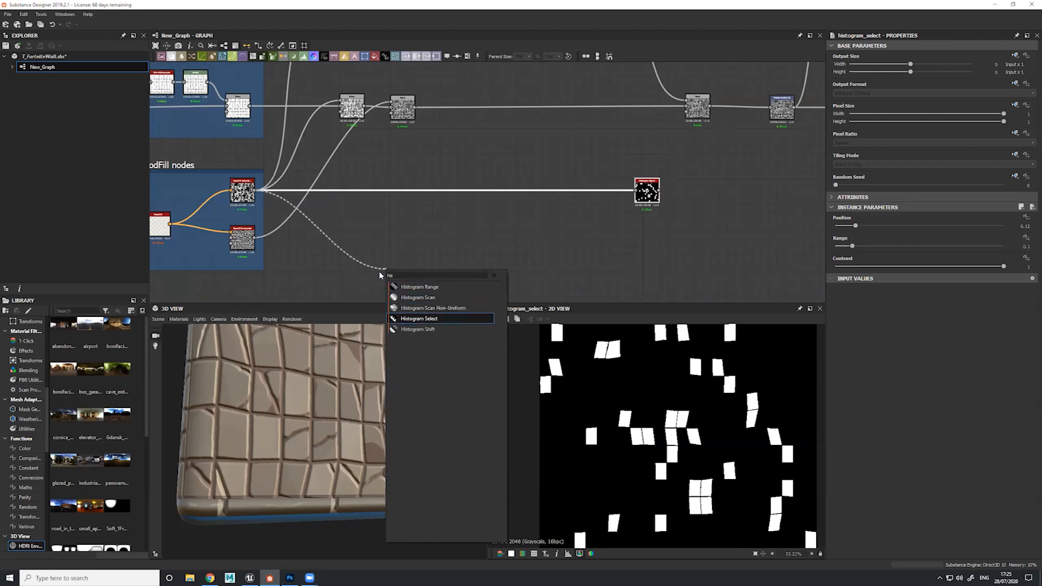
{"action": "key", "text": "Return"}
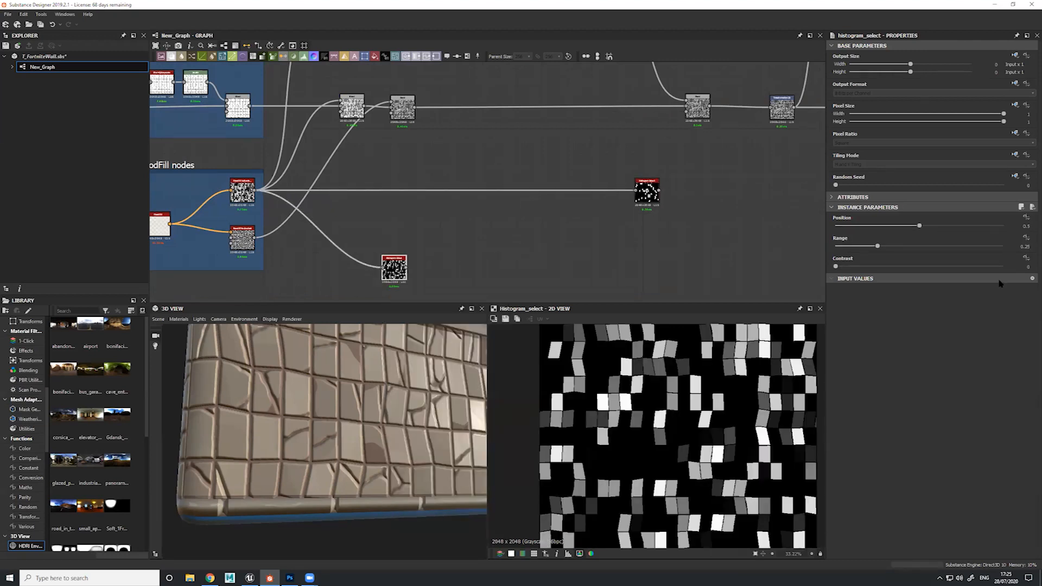
Try the new Histogram Select with contrast 1, range 0.07 and position 0.78, and delete the node
{"action": "left_click_drag", "start_coordinate": [918, 225], "coordinate": [940, 225]}
{"action": "left_click_drag", "start_coordinate": [855, 266], "coordinate": [1028, 261]}
{"action": "left_click_drag", "start_coordinate": [939, 226], "coordinate": [845, 244]}
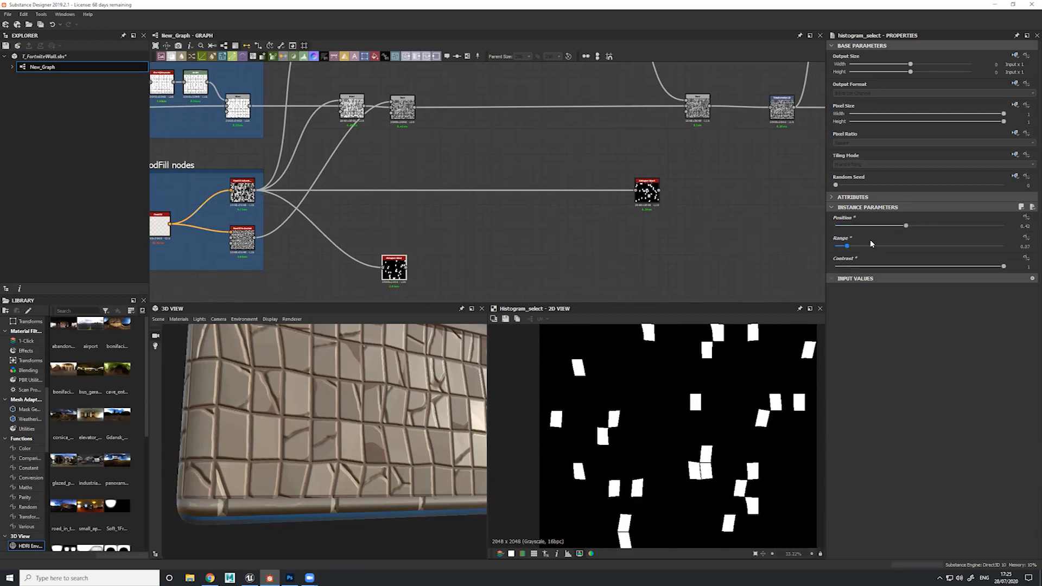
{"action": "left_click_drag", "start_coordinate": [905, 226], "coordinate": [967, 218]}
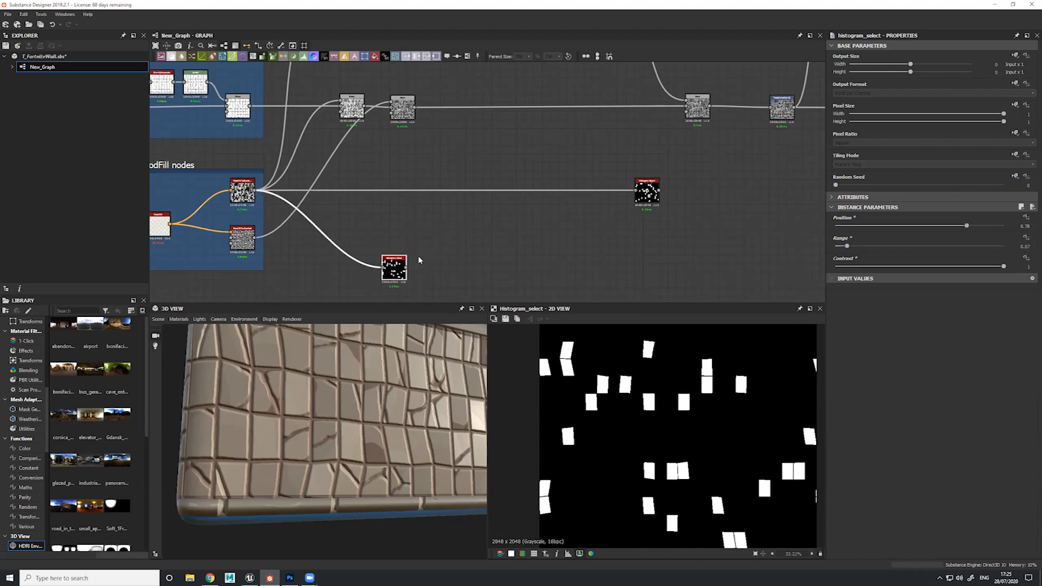
{"action": "key", "text": "Delete"}
Connect the remaining Histogram Select mask to the crack Blend's opacity input and preview the Blend on the tiled wall
{"action": "middle_click_drag", "start_coordinate": [178, 189], "coordinate": [342, 164]}
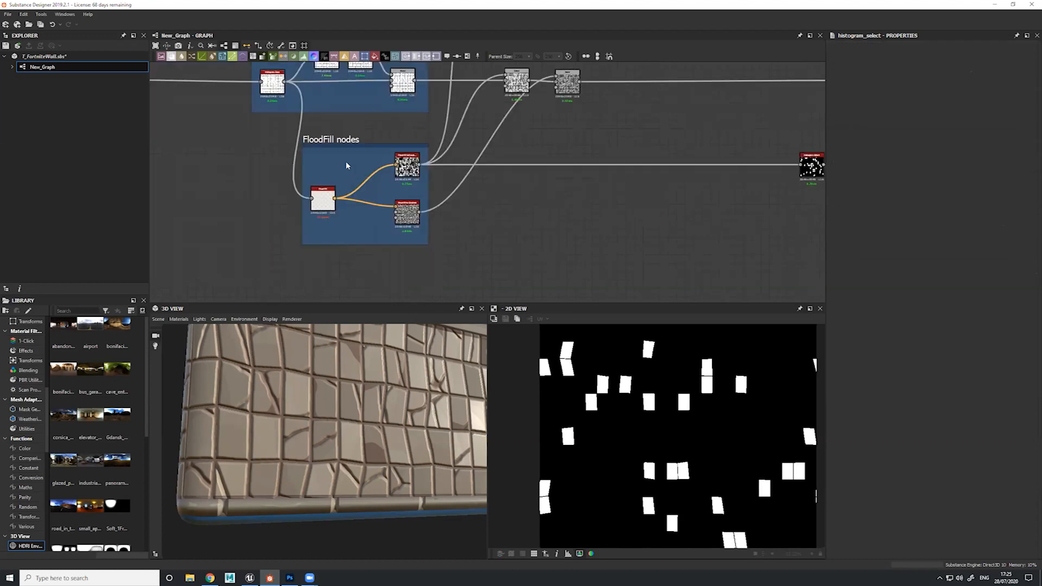
{"action": "middle_click_drag", "start_coordinate": [633, 154], "coordinate": [505, 184]}
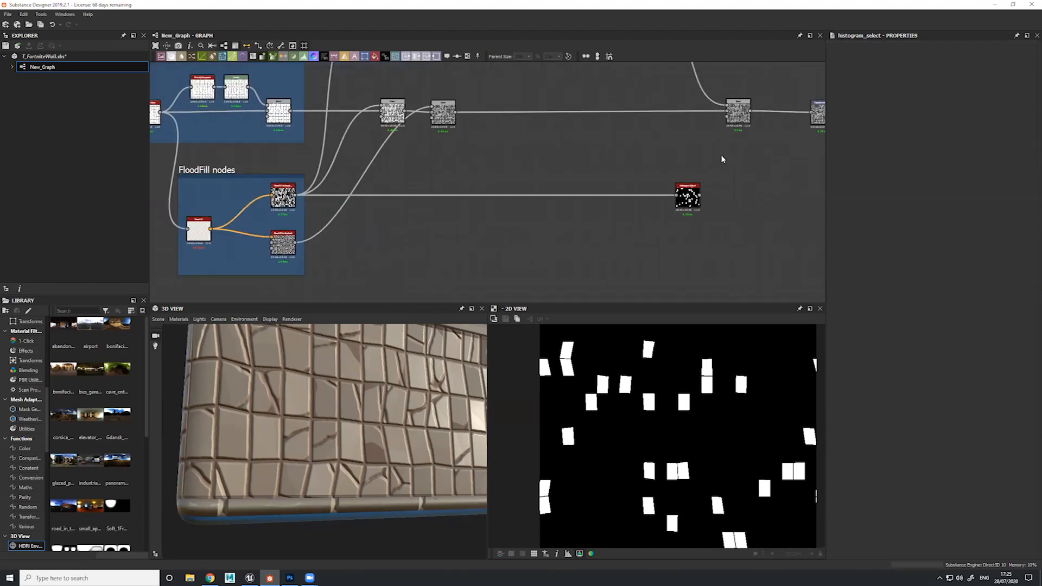
{"action": "middle_click_drag", "start_coordinate": [700, 166], "coordinate": [570, 197]}
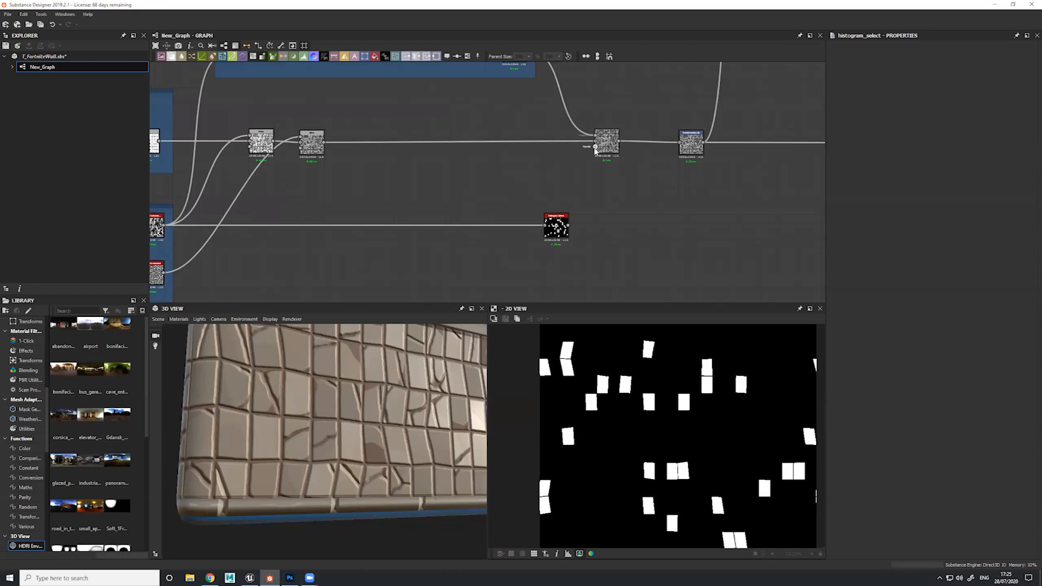
{"action": "left_click_drag", "start_coordinate": [593, 217], "coordinate": [565, 228]}
{"action": "double_click", "coordinate": [606, 144]}
{"action": "mouse_move", "coordinate": [382, 400]}
{"action": "left_mouse_down"}
{"action": "mouse_move", "coordinate": [374, 428]}
{"action": "mouse_move", "coordinate": [372, 406]}
{"action": "left_mouse_up"}
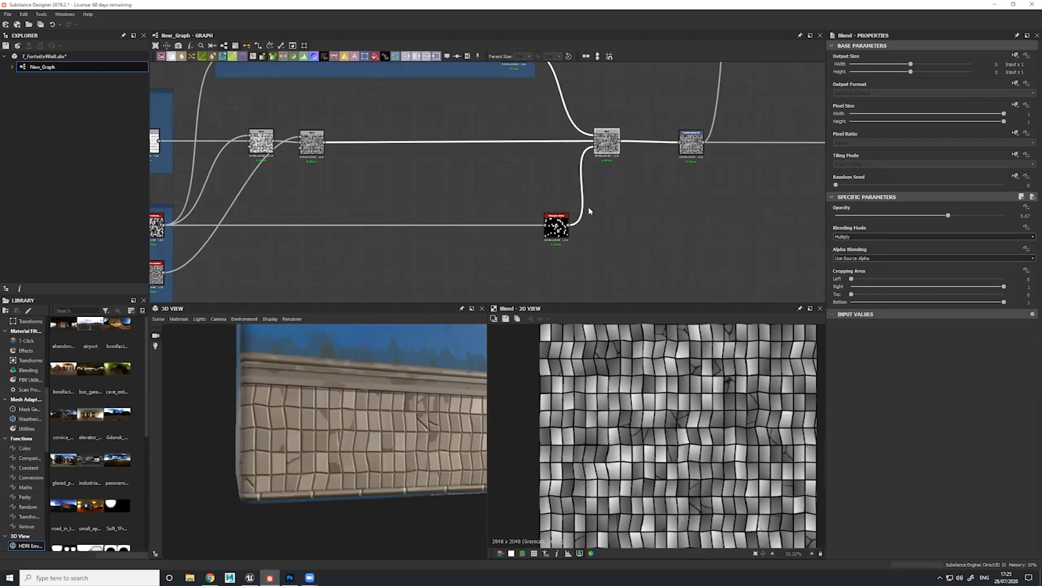
Review the Histogram Select mask and crack Blend, and preview the Transformation 2D node that follows them
{"action": "left_click", "coordinate": [554, 215]}
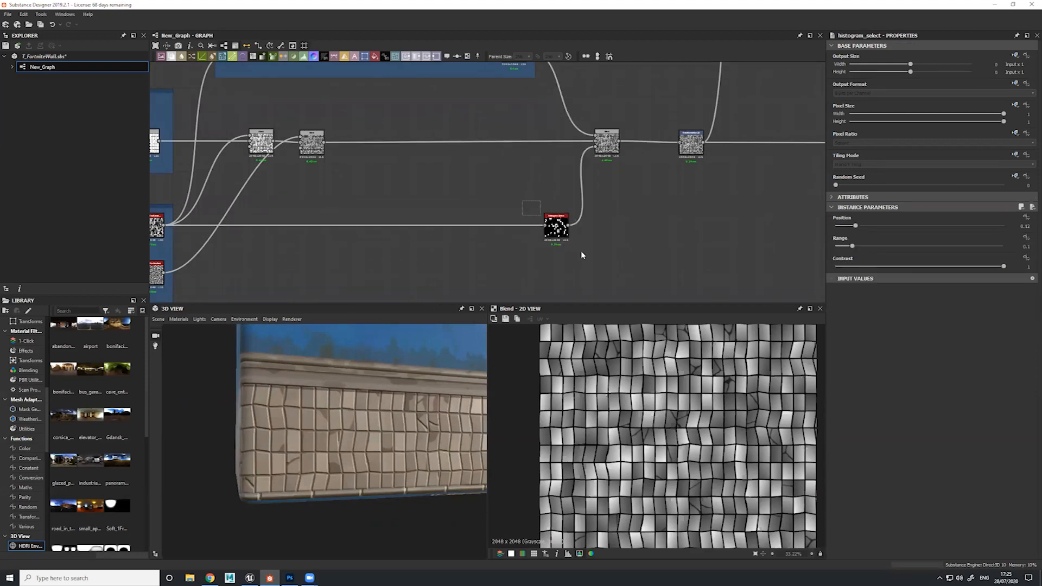
{"action": "left_click", "coordinate": [612, 149]}
{"action": "middle_click_drag", "start_coordinate": [628, 197], "coordinate": [591, 221]}
{"action": "left_click", "coordinate": [560, 237]}
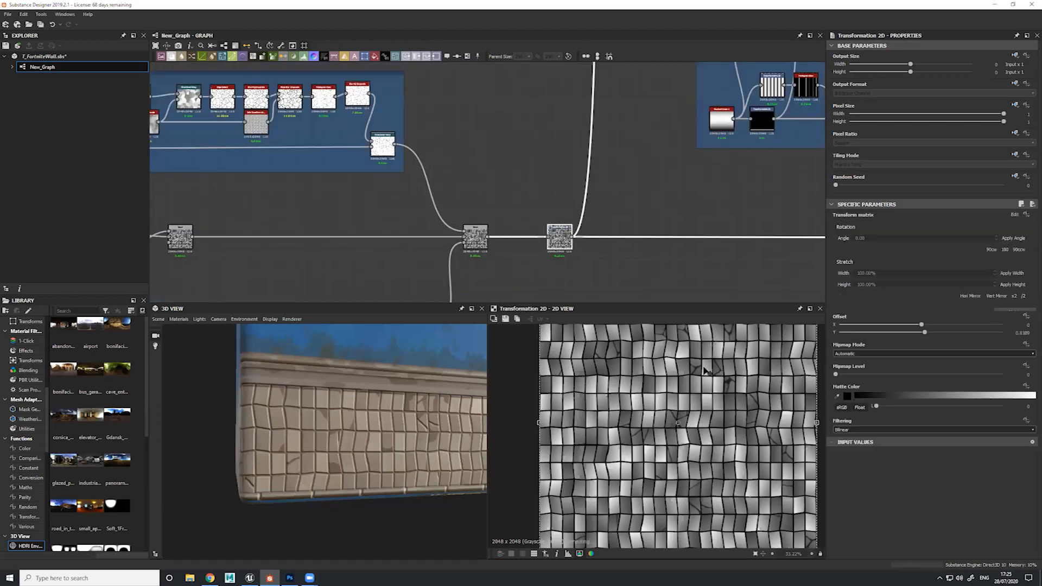
{"action": "middle_click_drag", "start_coordinate": [717, 260], "coordinate": [674, 220]}
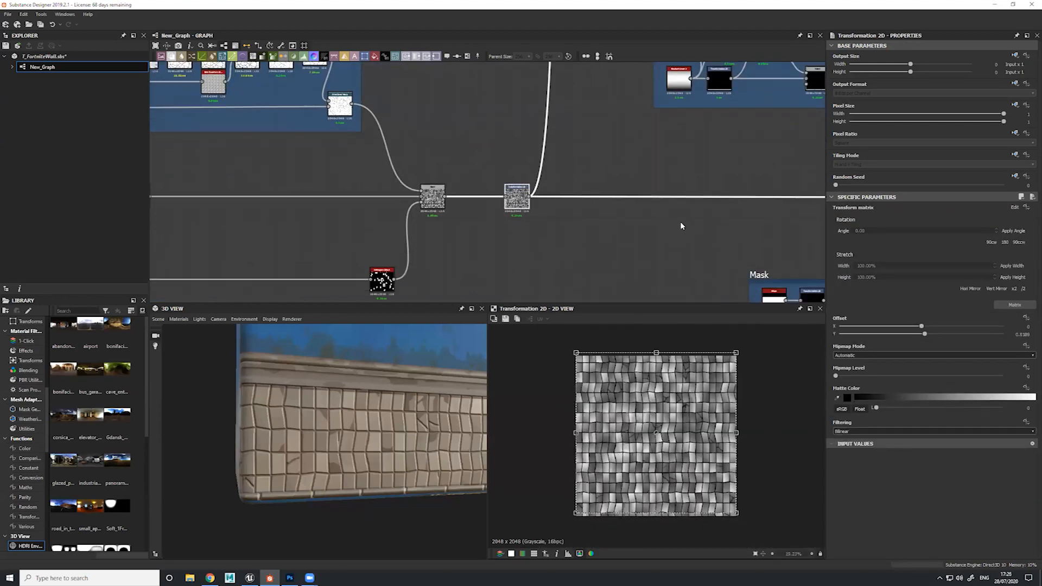
{"action": "scroll", "coordinate": [549, 179], "scroll_direction": "down", "scroll_amount": 5}
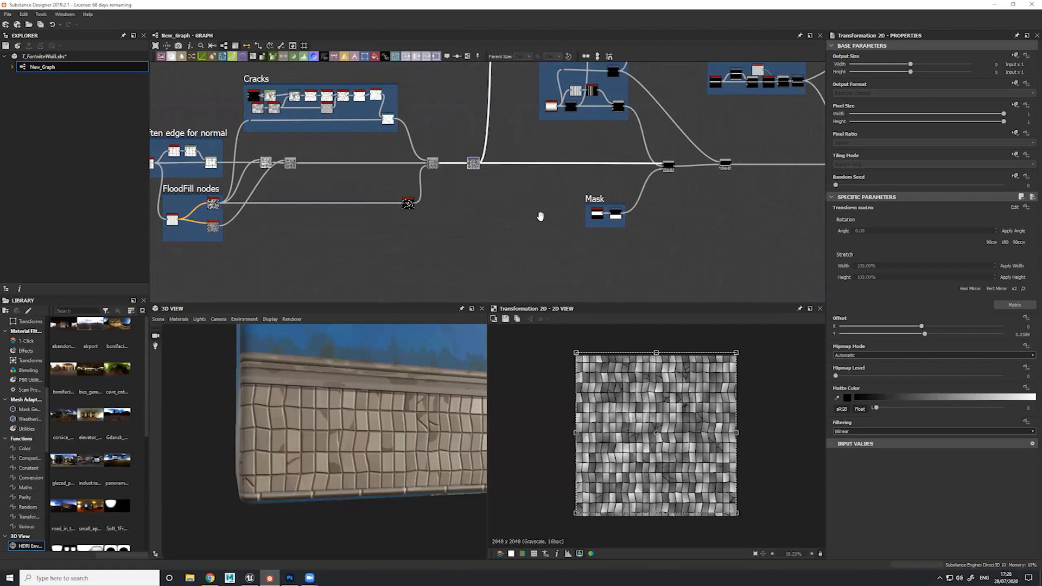
Preview the Flood Fill to Random Grayscale output and trace its connections towards the Cracks frame and the main Blend
{"action": "middle_click_drag", "start_coordinate": [540, 217], "coordinate": [574, 280]}
{"action": "middle_click_drag", "start_coordinate": [537, 184], "coordinate": [513, 233]}
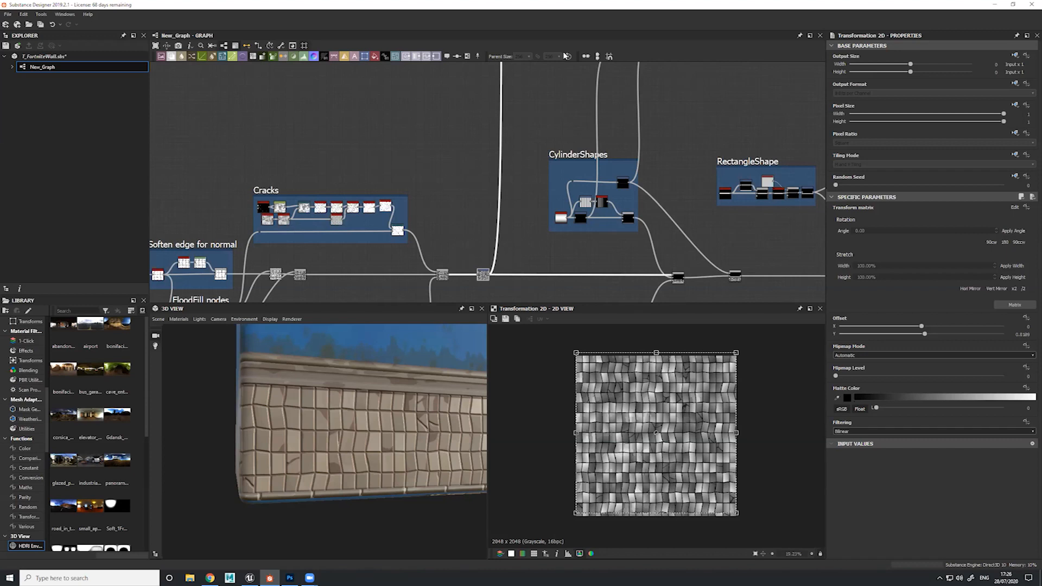
{"action": "middle_click_drag", "start_coordinate": [394, 178], "coordinate": [449, 79]}
{"action": "scroll", "coordinate": [264, 215], "scroll_direction": "up", "scroll_amount": 8}
{"action": "double_click", "coordinate": [324, 210]}
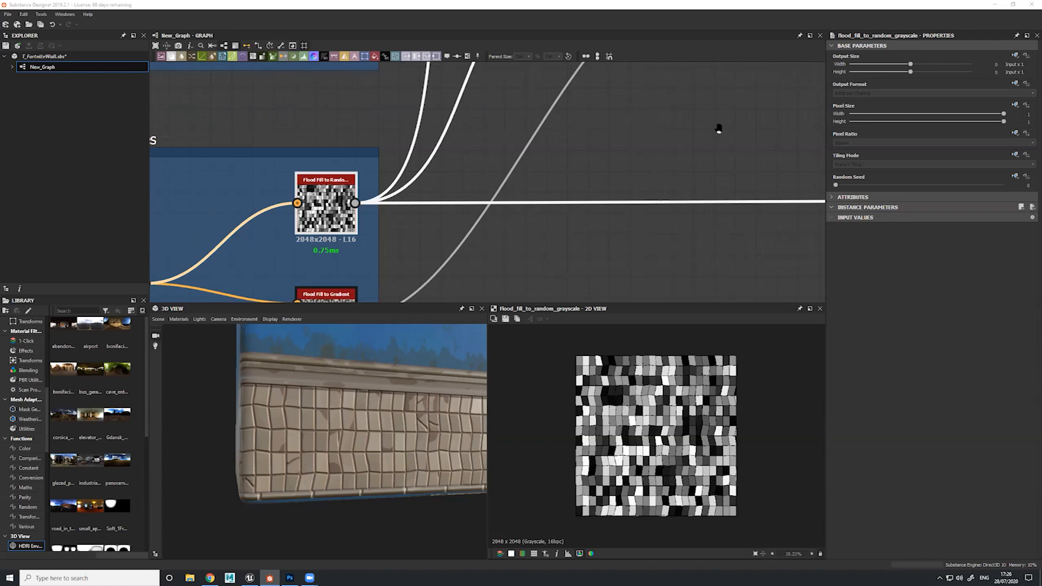
{"action": "middle_click_drag", "start_coordinate": [811, 110], "coordinate": [654, 159]}
{"action": "scroll", "coordinate": [653, 157], "scroll_direction": "down", "scroll_amount": 3}
{"action": "middle_click_drag", "start_coordinate": [690, 200], "coordinate": [644, 225]}
{"action": "middle_click_drag", "start_coordinate": [817, 169], "coordinate": [331, 294]}
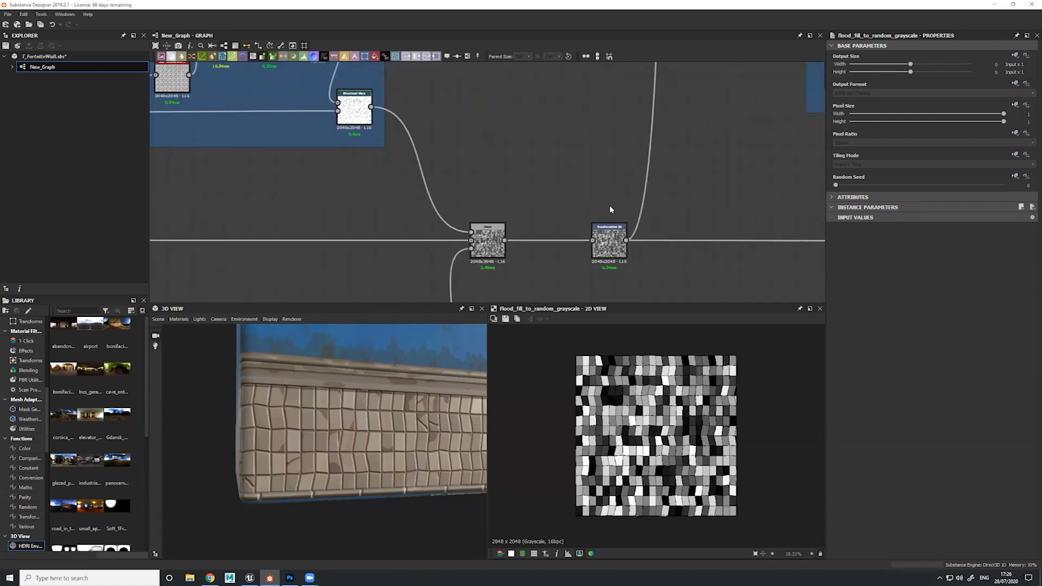
{"action": "middle_click_drag", "start_coordinate": [710, 109], "coordinate": [521, 217]}
{"action": "scroll", "coordinate": [521, 218], "scroll_direction": "down", "scroll_amount": 3}
{"action": "scroll", "coordinate": [531, 155], "scroll_direction": "down", "scroll_amount": 2}
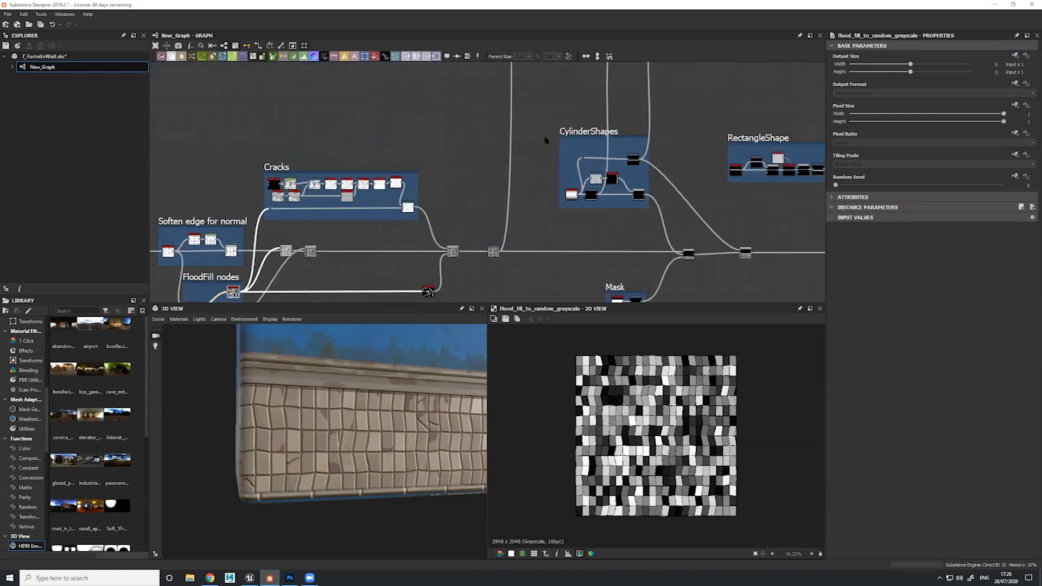
Inspect the tiled wall on the 3D model and compare the outputs of the Transformation 2D and the crack Blend before it
{"action": "left_click_drag", "start_coordinate": [384, 394], "coordinate": [303, 428]}
{"action": "left_click_drag", "start_coordinate": [270, 388], "coordinate": [305, 446]}
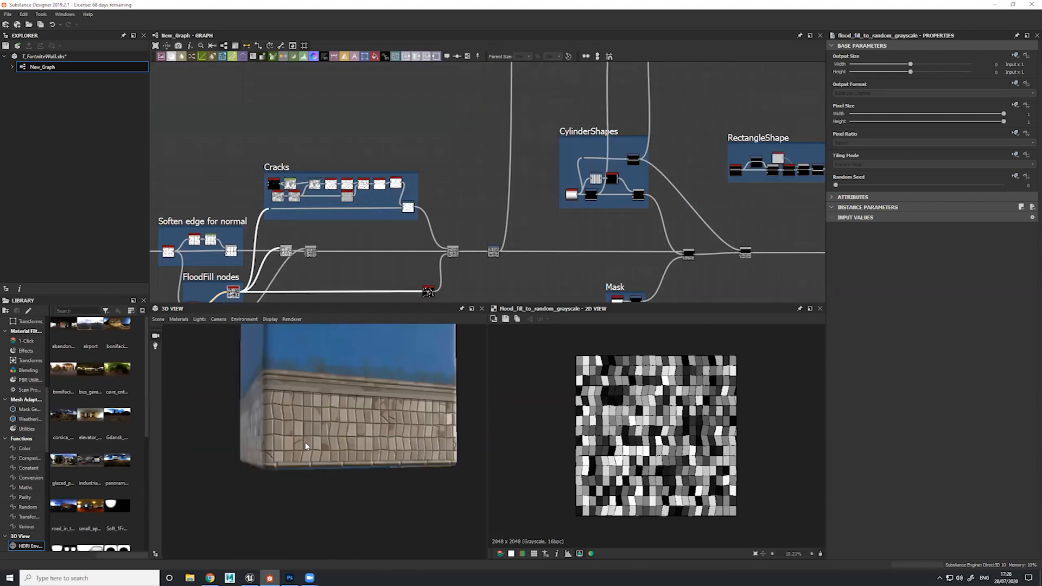
{"action": "left_click_drag", "start_coordinate": [372, 459], "coordinate": [354, 509]}
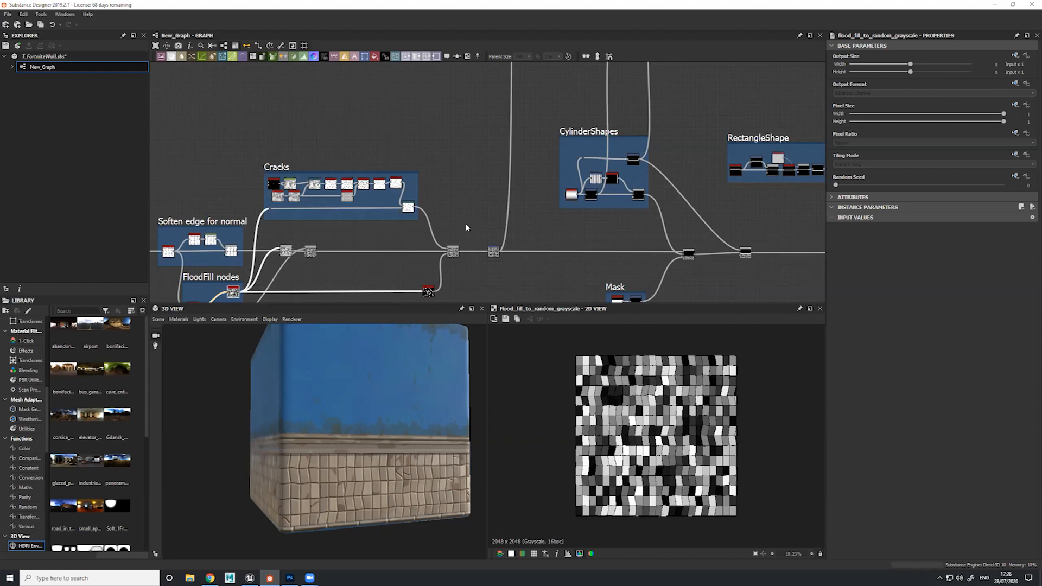
{"action": "double_click", "coordinate": [493, 253]}
{"action": "middle_click_drag", "start_coordinate": [493, 255], "coordinate": [541, 199]}
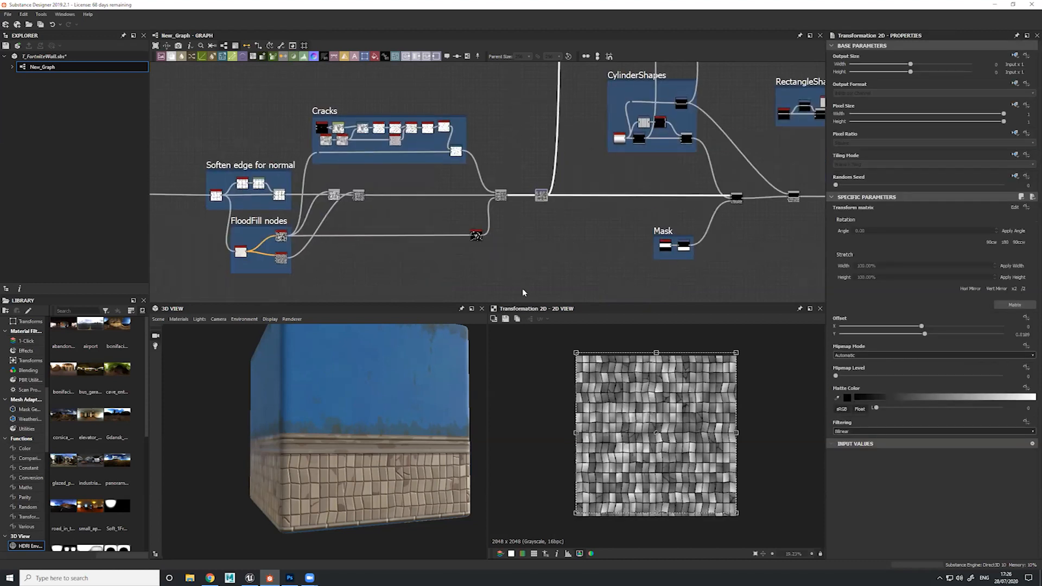
{"action": "double_click", "coordinate": [501, 194]}
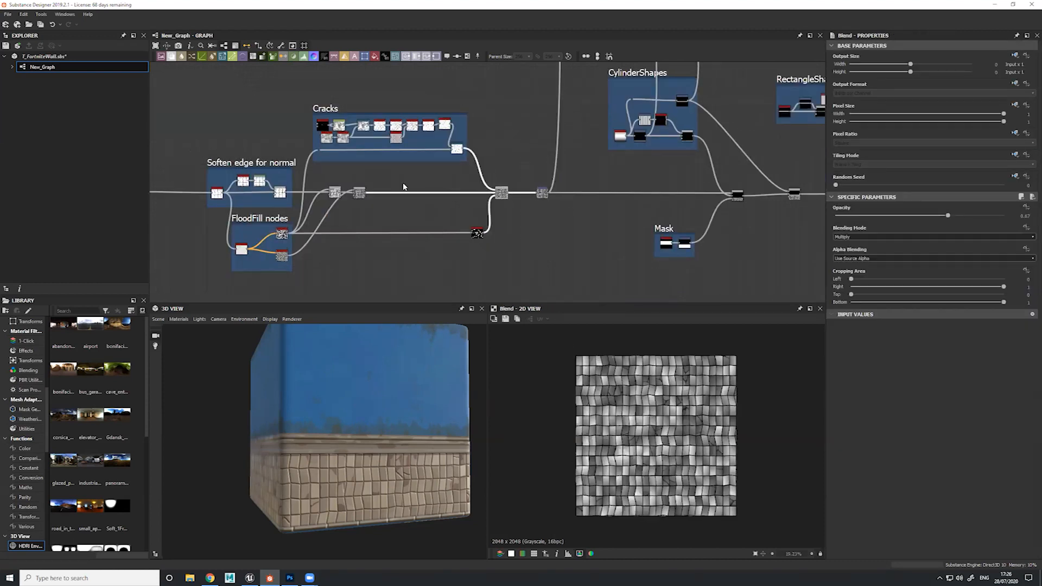
Examine the CylinderShapes and RectangleShape frames and how they feed the main Blend chain
{"action": "middle_click_drag", "start_coordinate": [650, 113], "coordinate": [403, 183]}
{"action": "left_click_drag", "start_coordinate": [353, 123], "coordinate": [488, 232]}
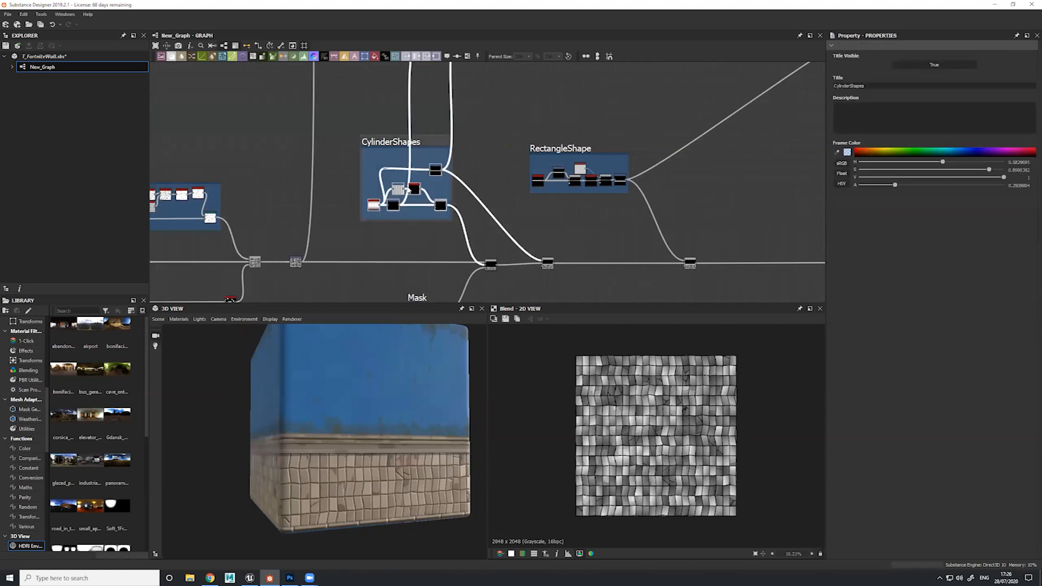
{"action": "middle_click_drag", "start_coordinate": [489, 235], "coordinate": [437, 203]}
{"action": "left_click_drag", "start_coordinate": [472, 107], "coordinate": [588, 172]}
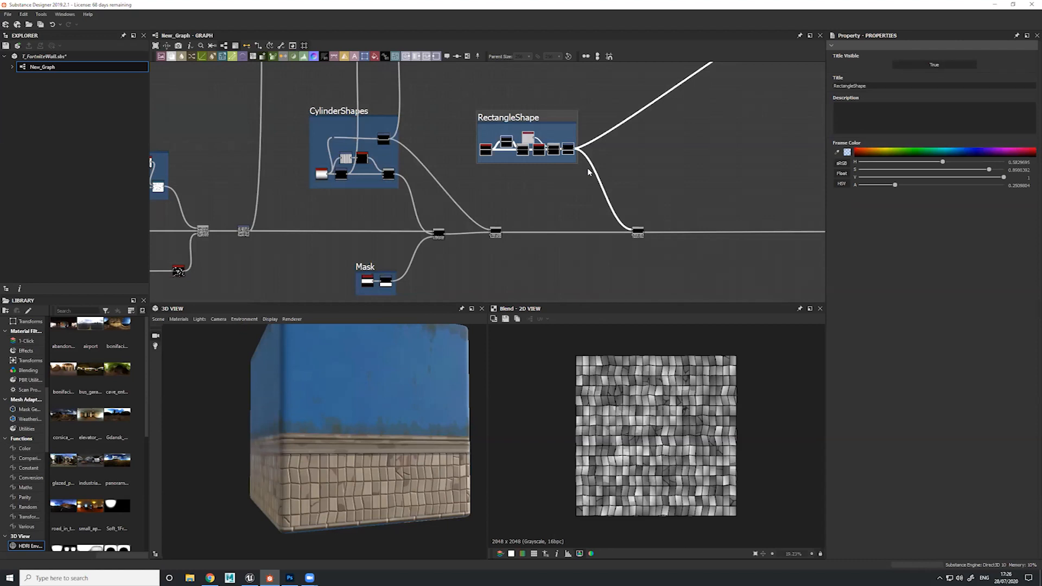
{"action": "scroll", "coordinate": [376, 211], "scroll_direction": "up", "scroll_amount": 5}
{"action": "middle_click_drag", "start_coordinate": [387, 274], "coordinate": [411, 283]}
{"action": "middle_click_drag", "start_coordinate": [355, 129], "coordinate": [405, 174]}
{"action": "scroll", "coordinate": [405, 174], "scroll_direction": "down", "scroll_amount": 3}
{"action": "middle_click_drag", "start_coordinate": [387, 127], "coordinate": [419, 213]}
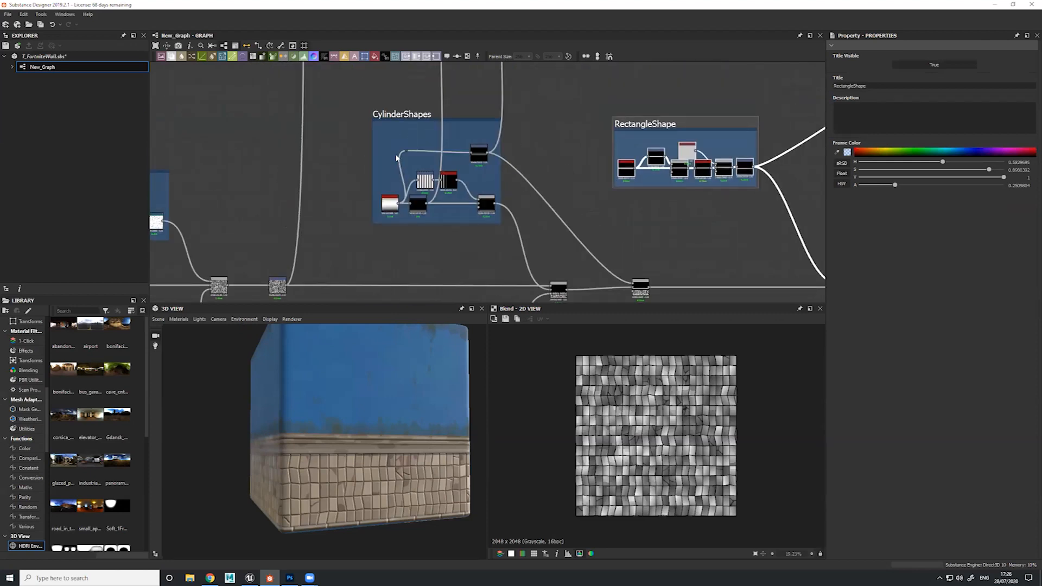
Preview the Gradient Linear 2, Histogram Scan and lower Transformation 2D nodes inside the CylinderShapes frame
{"action": "scroll", "coordinate": [396, 157], "scroll_direction": "up", "scroll_amount": 5}
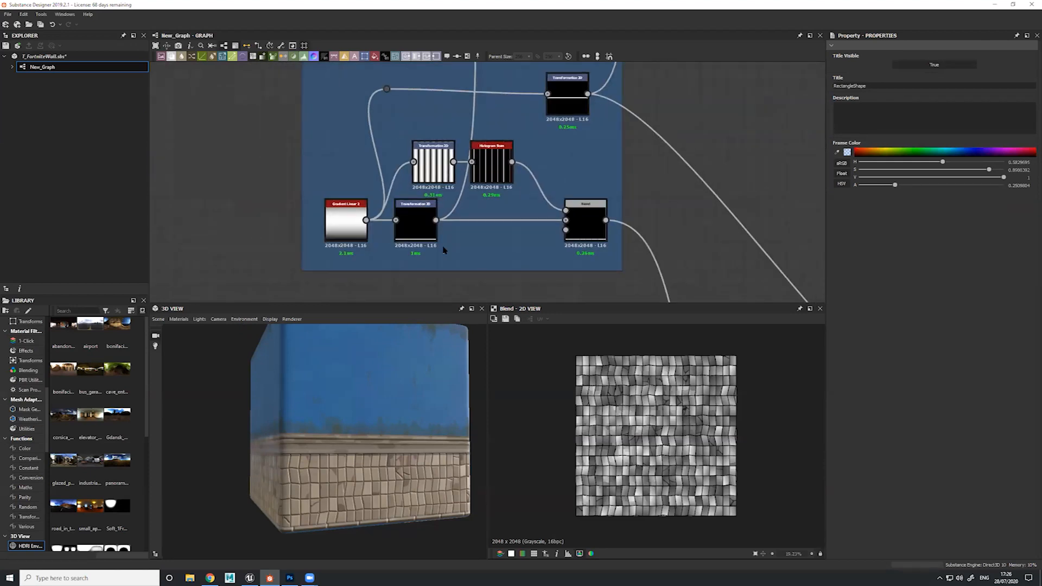
{"action": "double_click", "coordinate": [345, 223]}
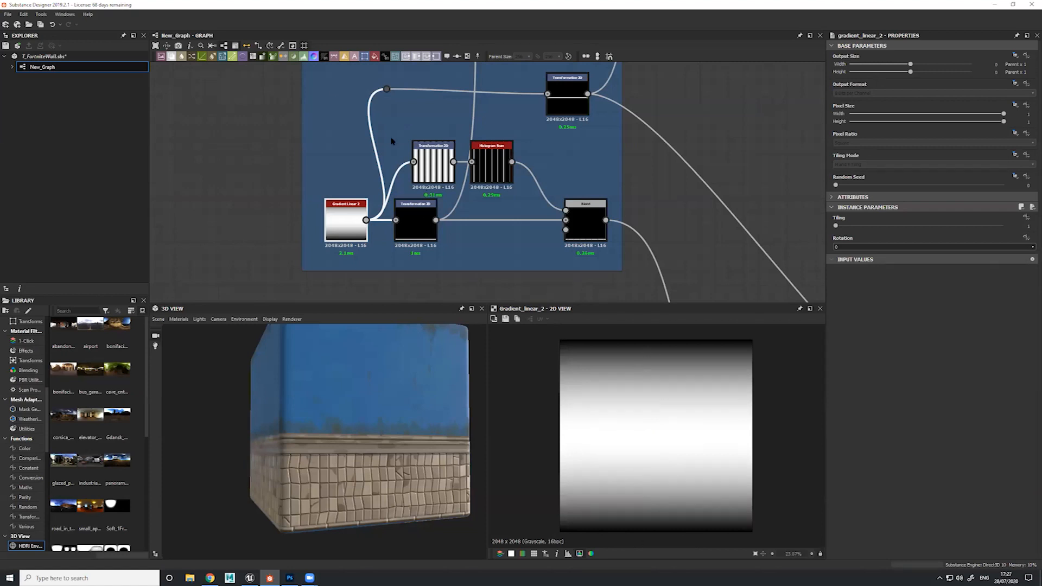
{"action": "double_click", "coordinate": [498, 175]}
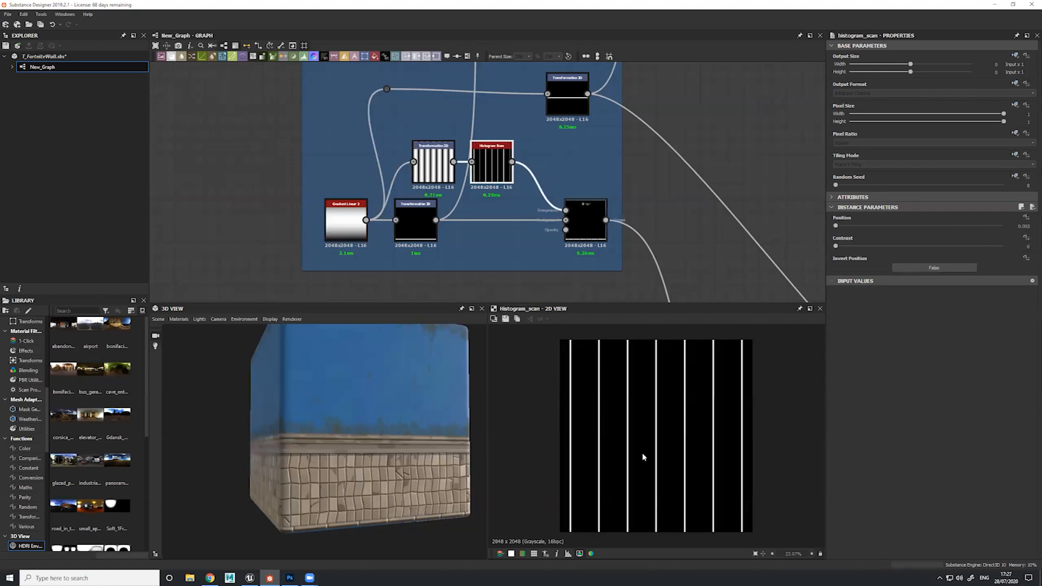
{"action": "double_click", "coordinate": [400, 234]}
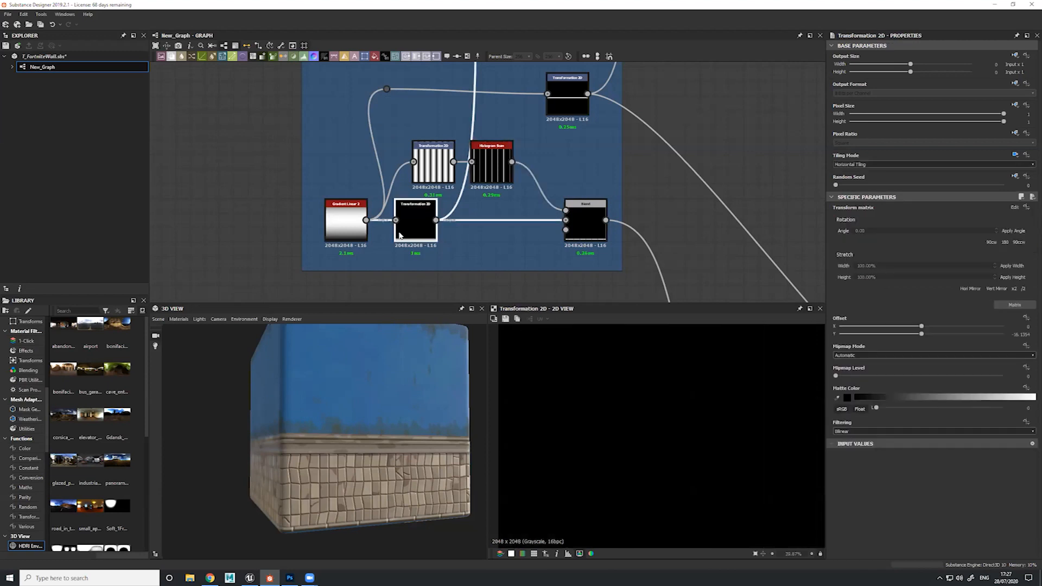
Preview the Subtract Blend in the CylinderShapes frame and lower its opacity to about 0.58
{"action": "double_click", "coordinate": [588, 234]}
{"action": "scroll", "coordinate": [630, 492], "scroll_direction": "up", "scroll_amount": 5}
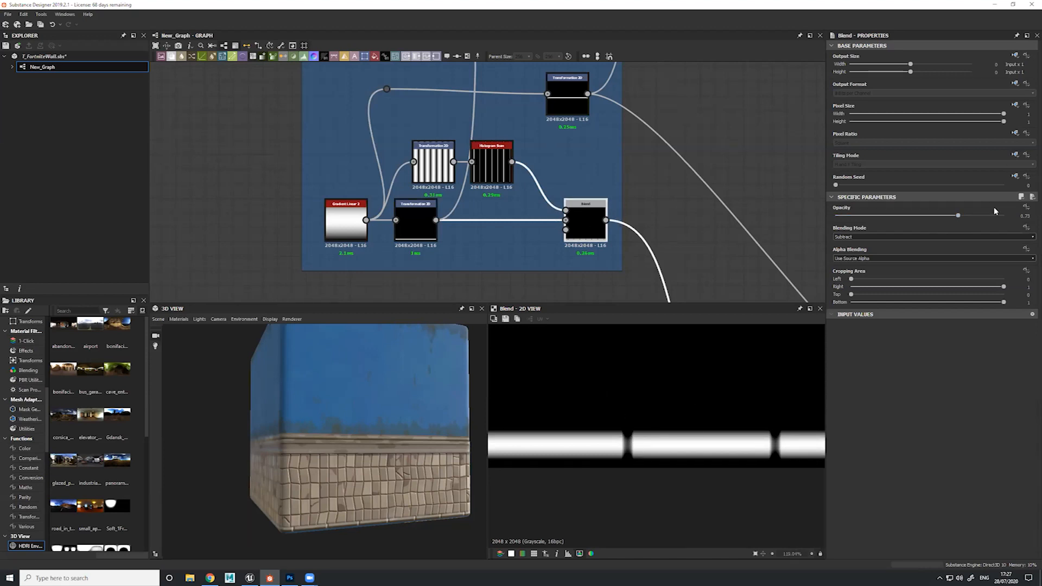
{"action": "left_click_drag", "start_coordinate": [955, 217], "coordinate": [933, 241]}
Follow the cylinder output to the Max (Lighten) Blend and preview the cylinder row combined with the tiles
{"action": "middle_click_drag", "start_coordinate": [574, 121], "coordinate": [533, 169]}
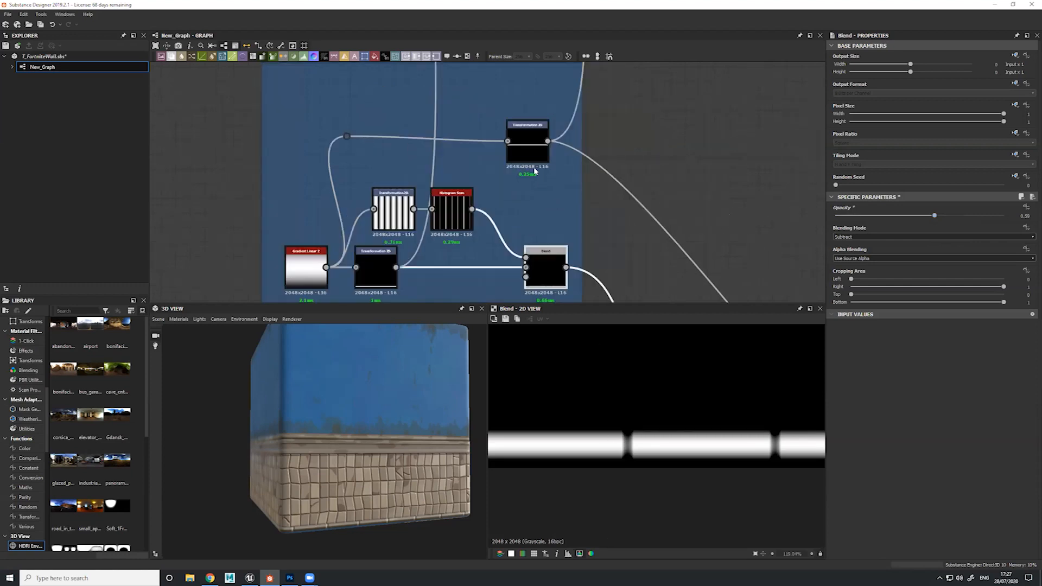
{"action": "middle_click_drag", "start_coordinate": [604, 242], "coordinate": [465, 66]}
{"action": "scroll", "coordinate": [465, 67], "scroll_direction": "down", "scroll_amount": 1}
{"action": "middle_click_drag", "start_coordinate": [543, 262], "coordinate": [551, 245]}
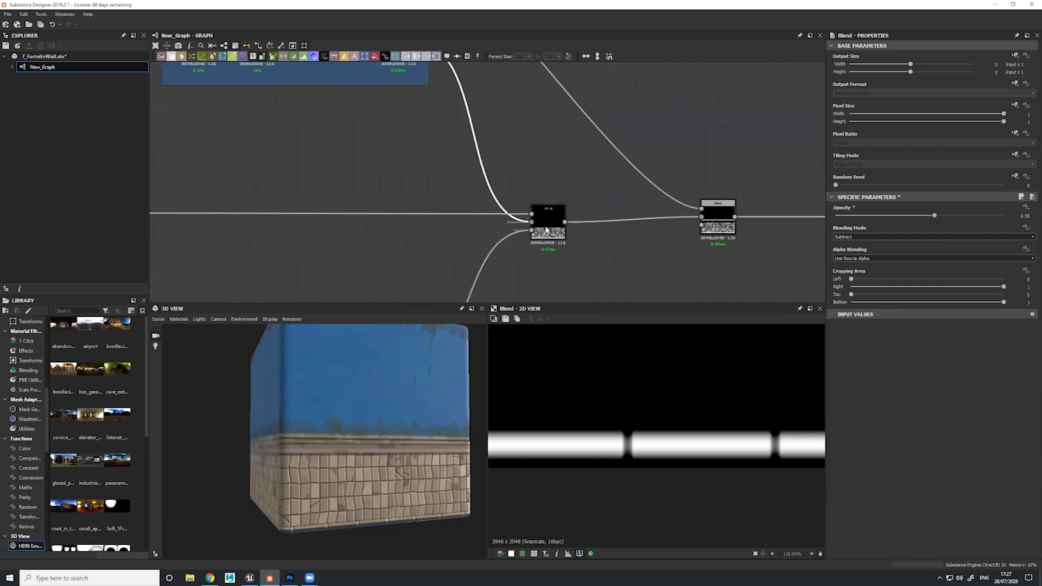
{"action": "double_click", "coordinate": [546, 230]}
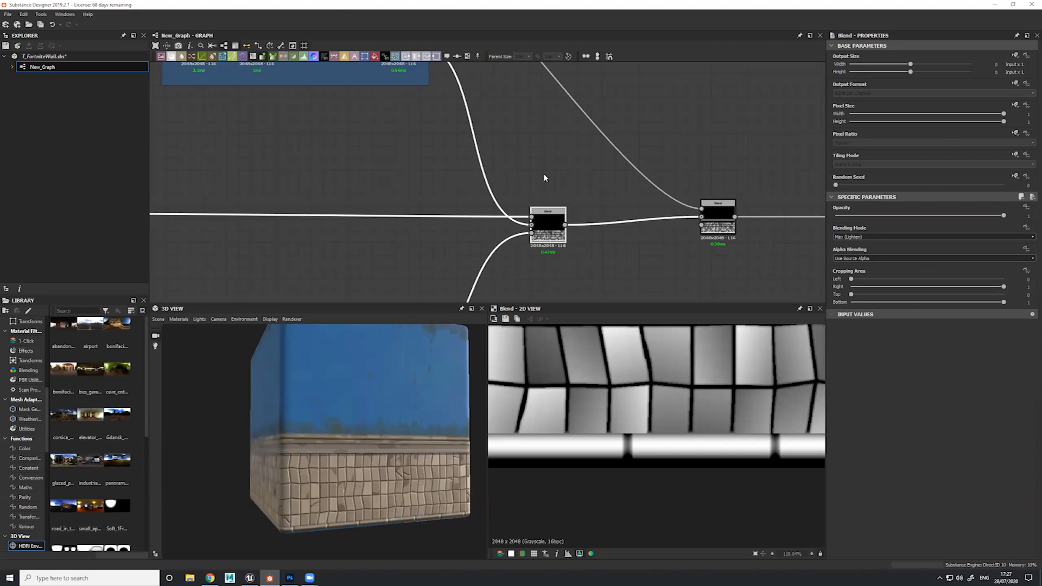
Preview the Mask frame's Shape and Transformation 2D nodes and the Blend whose opacity they drive
{"action": "scroll", "coordinate": [417, 228], "scroll_direction": "down", "scroll_amount": 3}
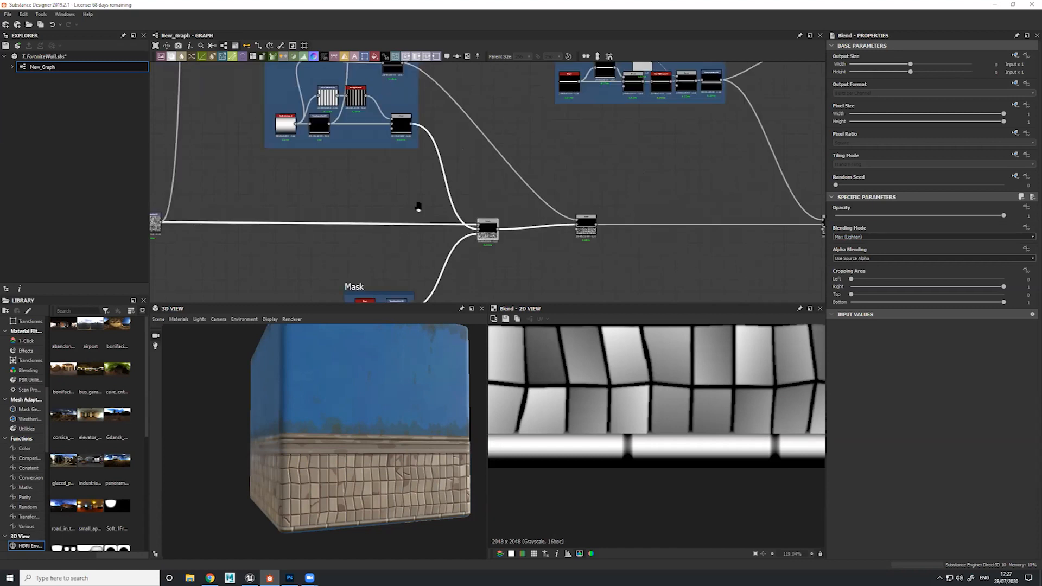
{"action": "middle_click_drag", "start_coordinate": [397, 276], "coordinate": [438, 195]}
{"action": "scroll", "coordinate": [453, 199], "scroll_direction": "up", "scroll_amount": 3}
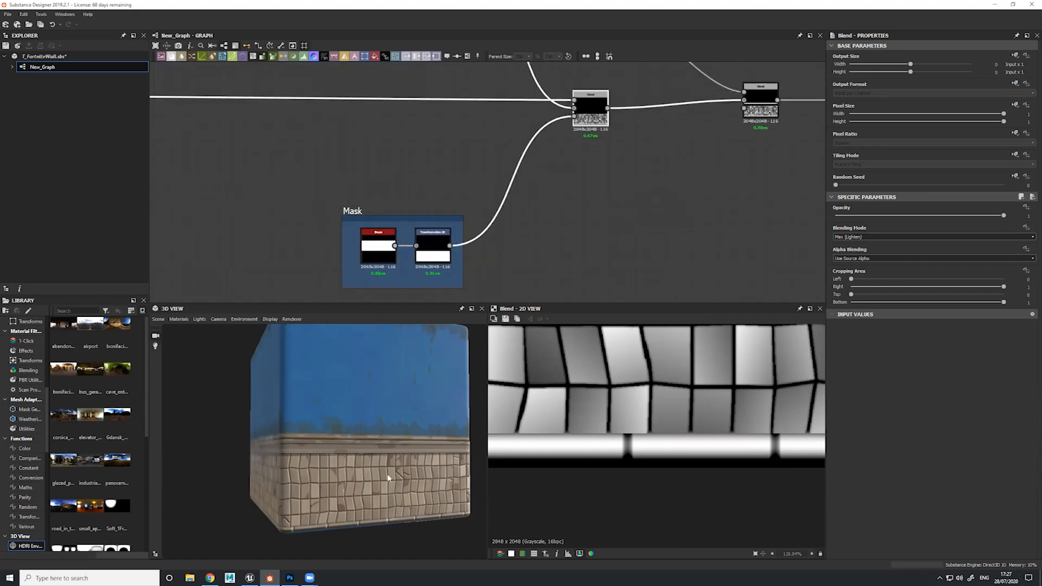
{"action": "left_click_drag", "start_coordinate": [367, 448], "coordinate": [343, 470]}
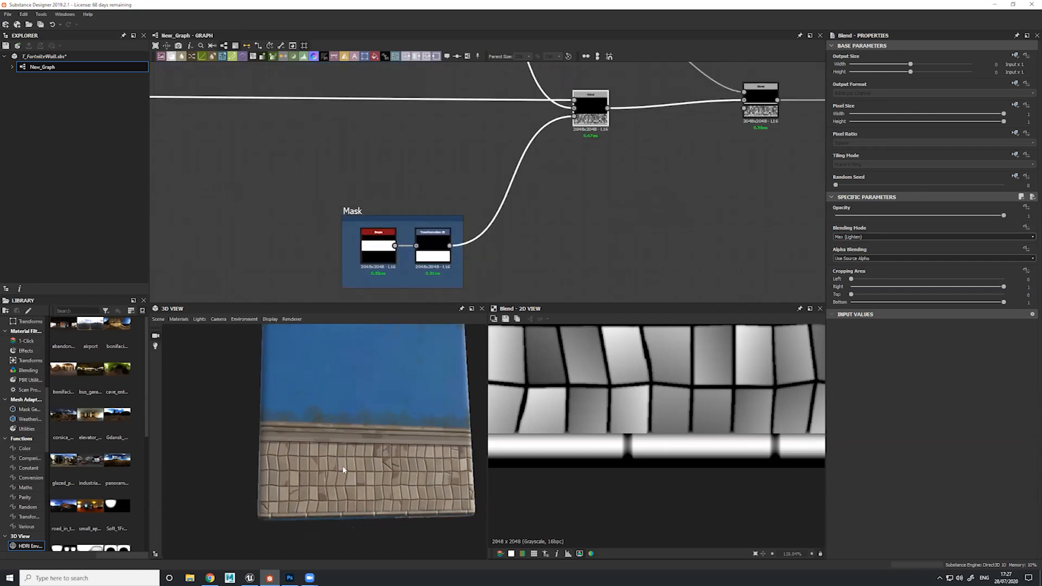
{"action": "double_click", "coordinate": [378, 269]}
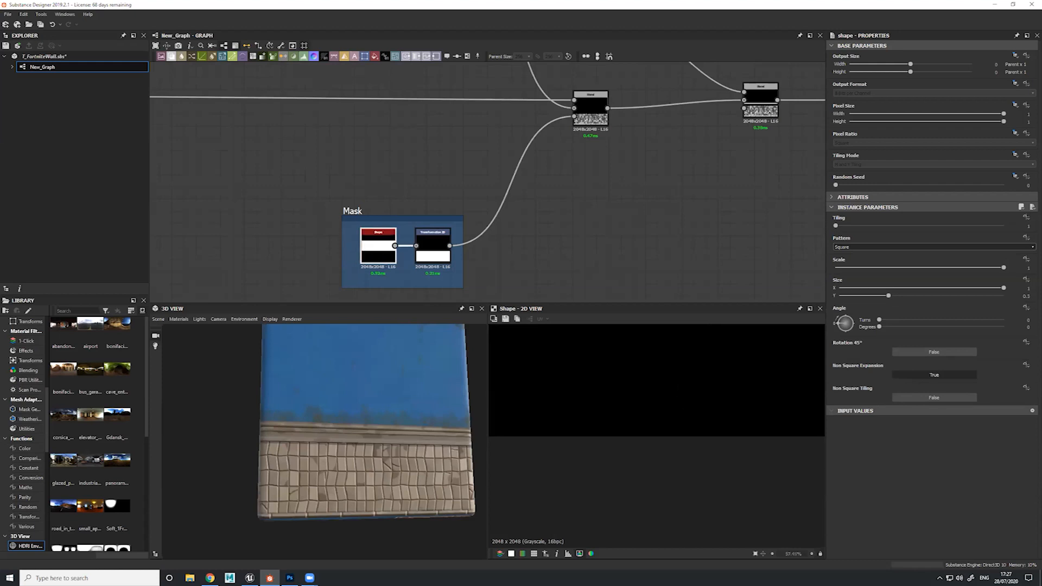
{"action": "double_click", "coordinate": [432, 246]}
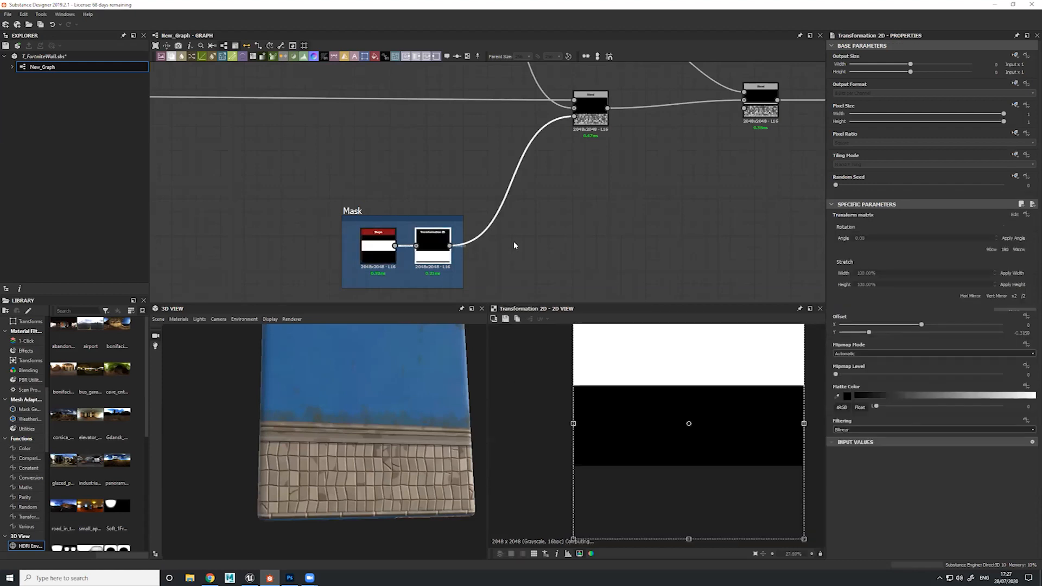
{"action": "double_click", "coordinate": [591, 100]}
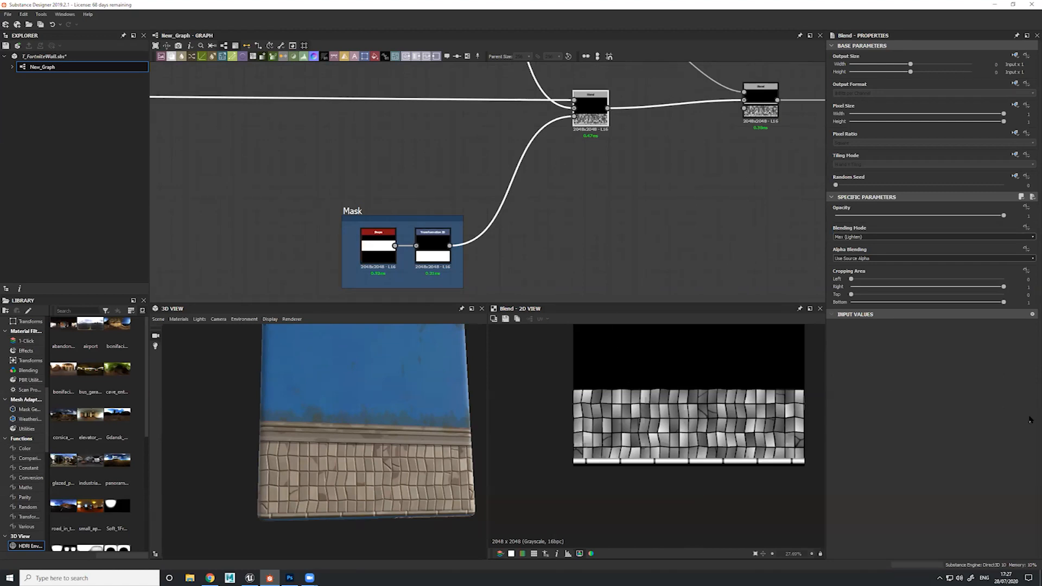
Inspect the trim above the tiles on the 3D model and select the nodes of the RectangleShape frame
{"action": "scroll", "coordinate": [708, 133], "scroll_direction": "down", "scroll_amount": 2}
{"action": "middle_click_drag", "start_coordinate": [744, 89], "coordinate": [567, 173]}
{"action": "middle_click_drag", "start_coordinate": [668, 108], "coordinate": [566, 221]}
{"action": "scroll", "coordinate": [565, 221], "scroll_direction": "down", "scroll_amount": 2}
{"action": "middle_click_drag", "start_coordinate": [406, 237], "coordinate": [464, 235]}
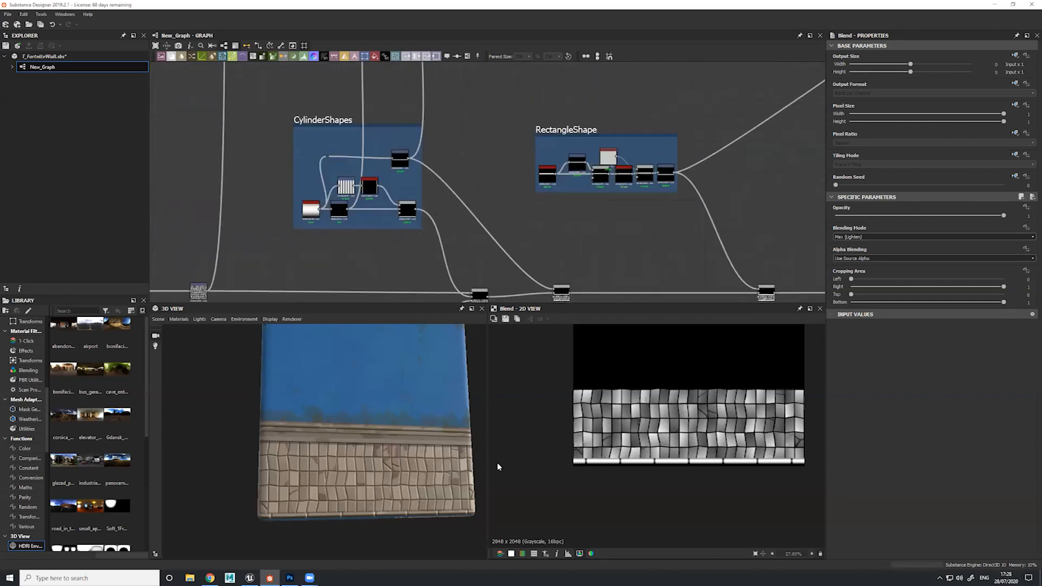
{"action": "left_click_drag", "start_coordinate": [377, 434], "coordinate": [393, 447]}
{"action": "left_click_drag", "start_coordinate": [510, 115], "coordinate": [681, 204]}
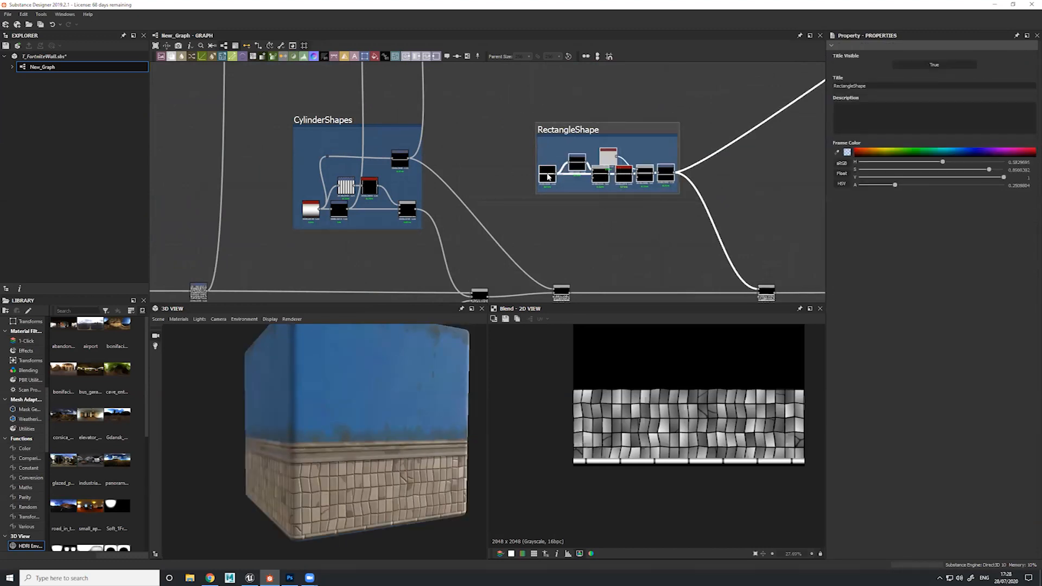
Preview the RectangleShape frame's Blend, Blur HQ Grayscale and Transformation 2D stages and the main-chain Blend that adds the trim
{"action": "double_click", "coordinate": [601, 176]}
{"action": "double_click", "coordinate": [623, 175]}
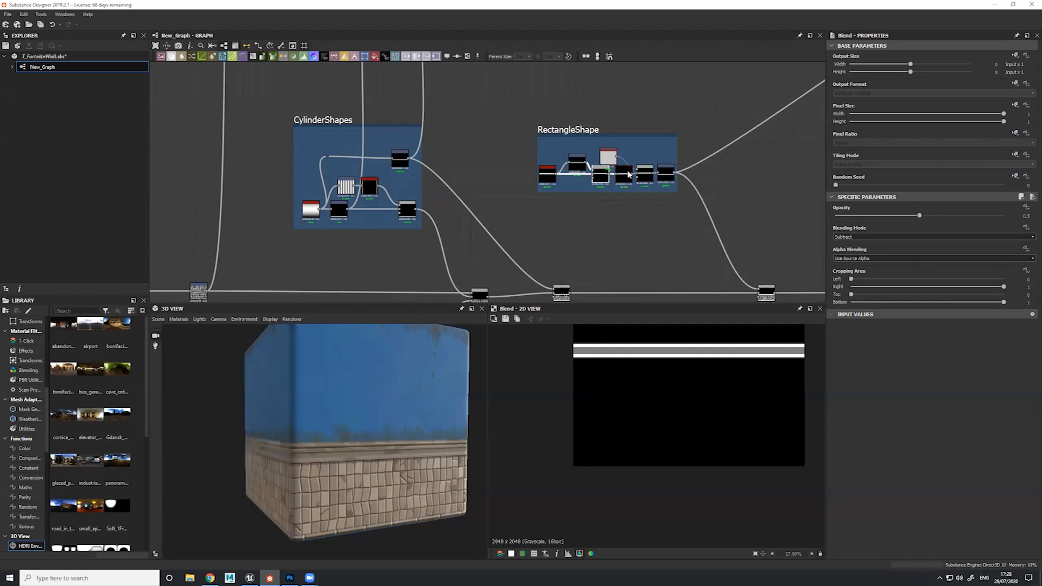
{"action": "double_click", "coordinate": [646, 174]}
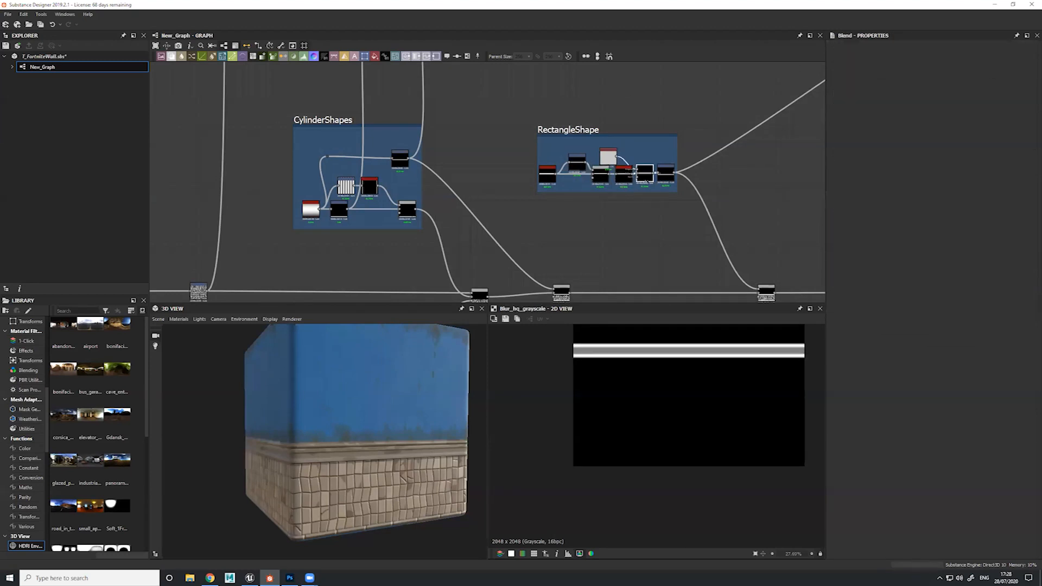
{"action": "double_click", "coordinate": [665, 173]}
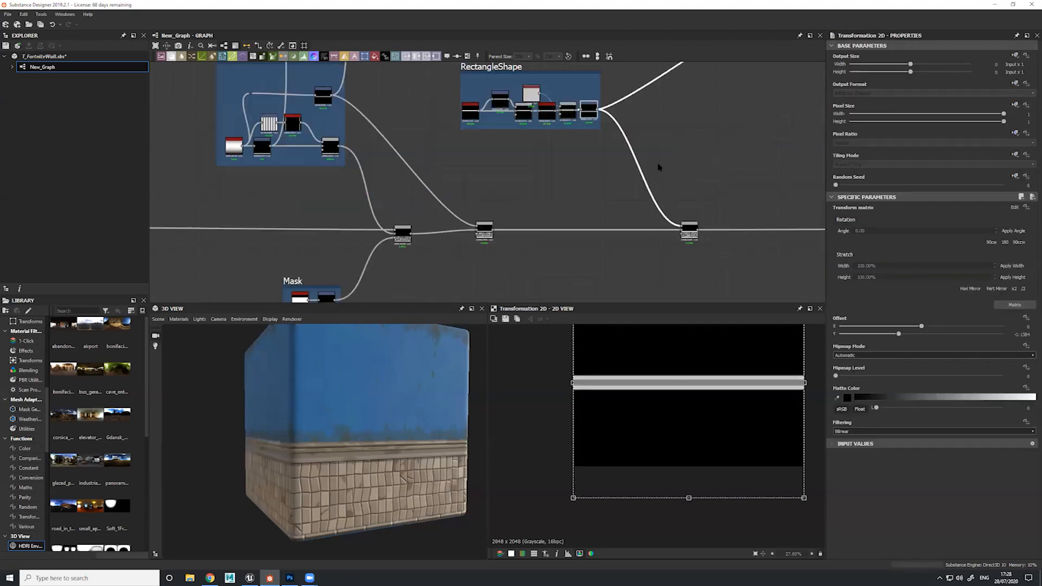
{"action": "double_click", "coordinate": [671, 222]}
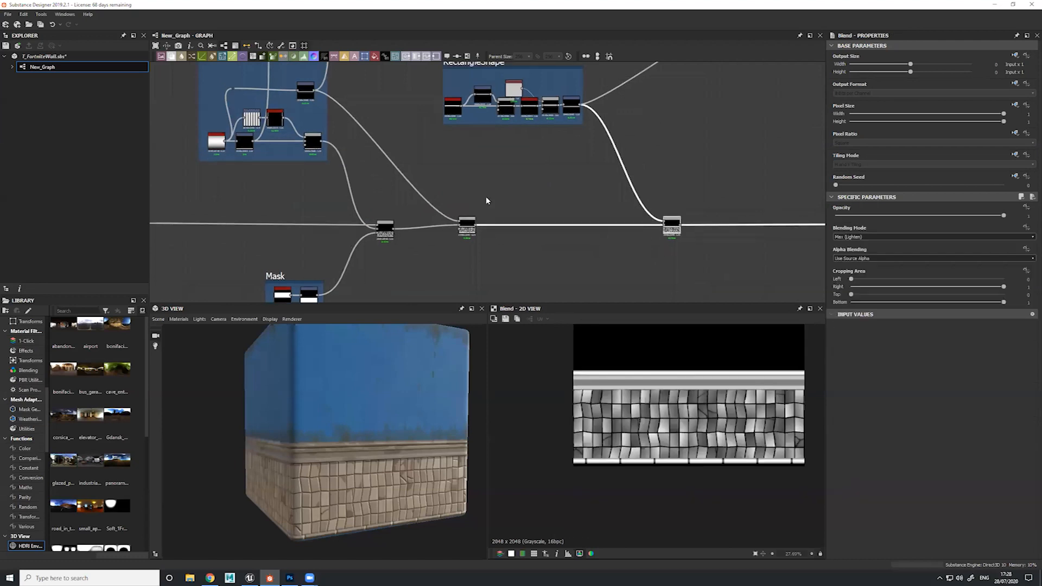
Preview the last Transformation 2D node of the RectangleShape frame in the 2D view
{"action": "middle_click_drag", "start_coordinate": [236, 68], "coordinate": [270, 129]}
{"action": "left_click_drag", "start_coordinate": [440, 103], "coordinate": [636, 207]}
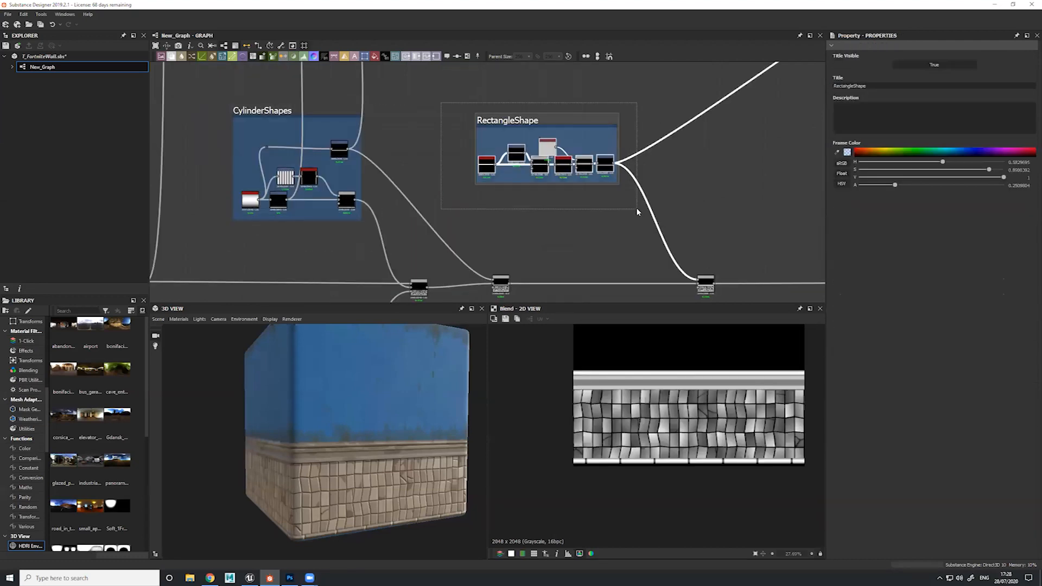
{"action": "scroll", "coordinate": [637, 140], "scroll_direction": "up", "scroll_amount": 5}
{"action": "double_click", "coordinate": [560, 195]}
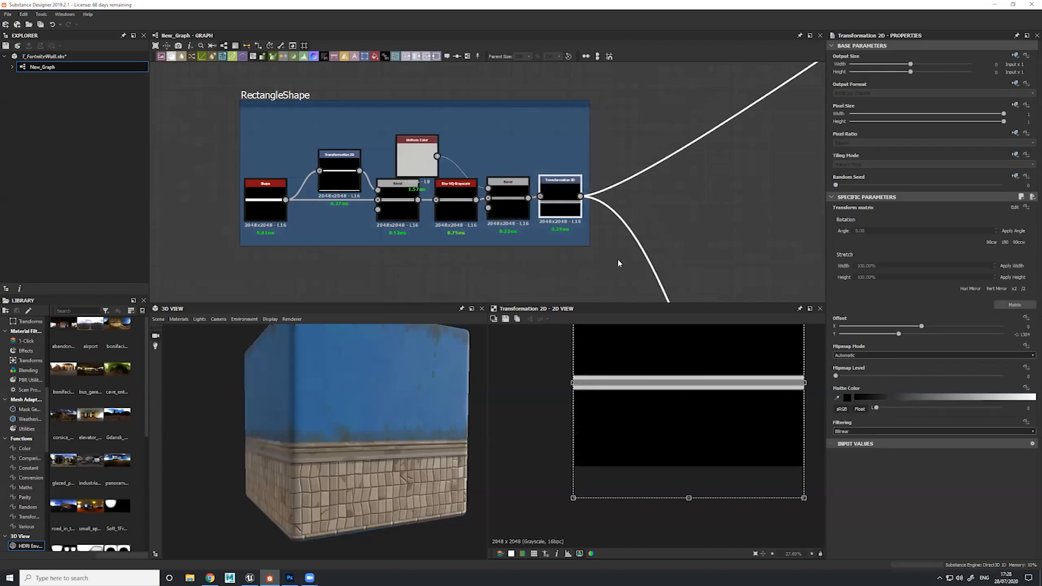
{"action": "scroll", "coordinate": [574, 247], "scroll_direction": "down", "scroll_amount": 5}
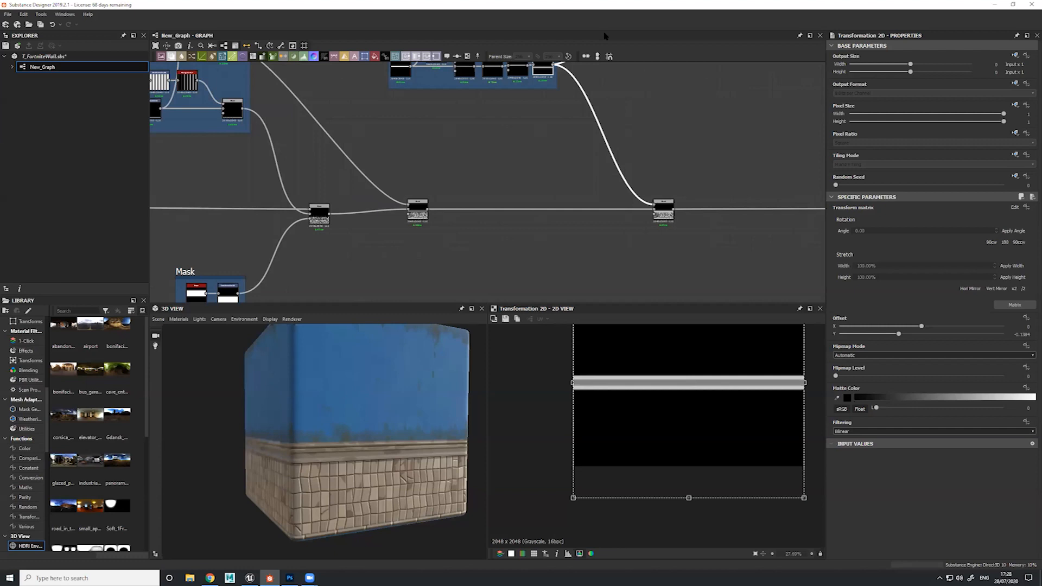
Select the first main-chain Blend after the tiles and follow its opacity input back to the Mask frame
{"action": "middle_click_drag", "start_coordinate": [562, 164], "coordinate": [608, 245]}
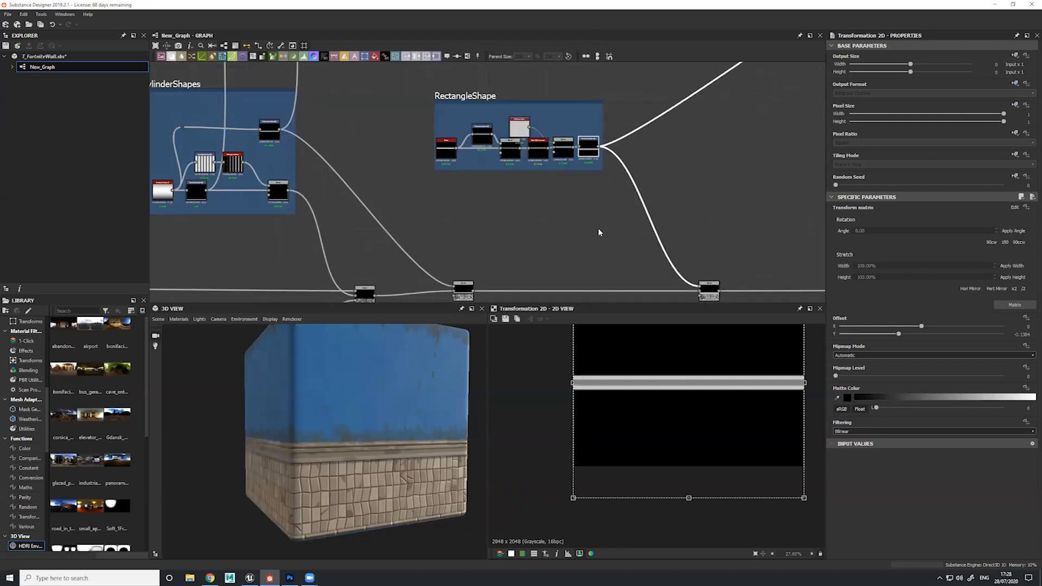
{"action": "middle_click_drag", "start_coordinate": [400, 260], "coordinate": [492, 259]}
{"action": "scroll", "coordinate": [513, 191], "scroll_direction": "up", "scroll_amount": 5}
{"action": "left_click", "coordinate": [468, 149]}
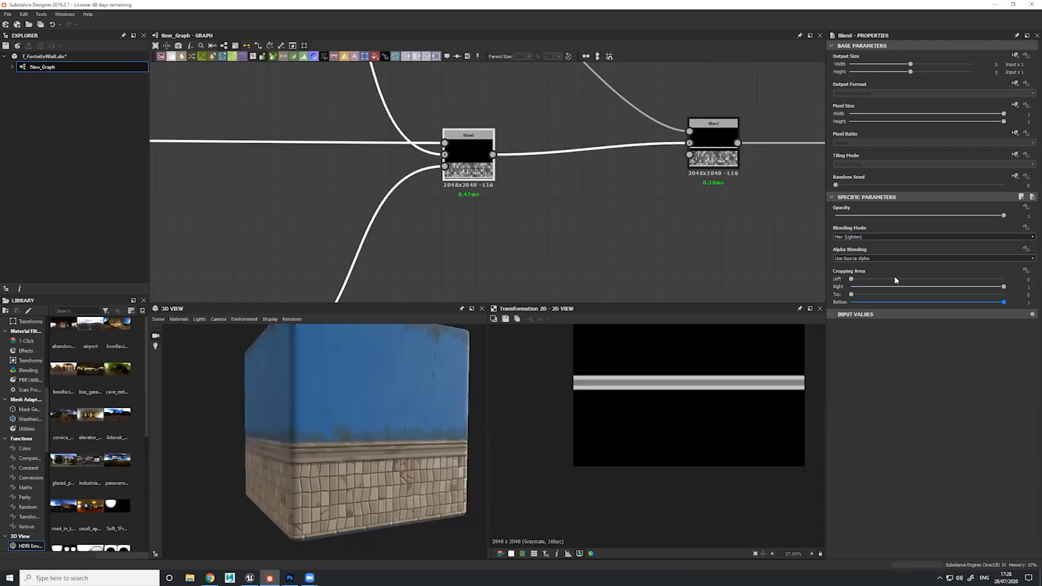
{"action": "middle_click_drag", "start_coordinate": [360, 263], "coordinate": [450, 141]}
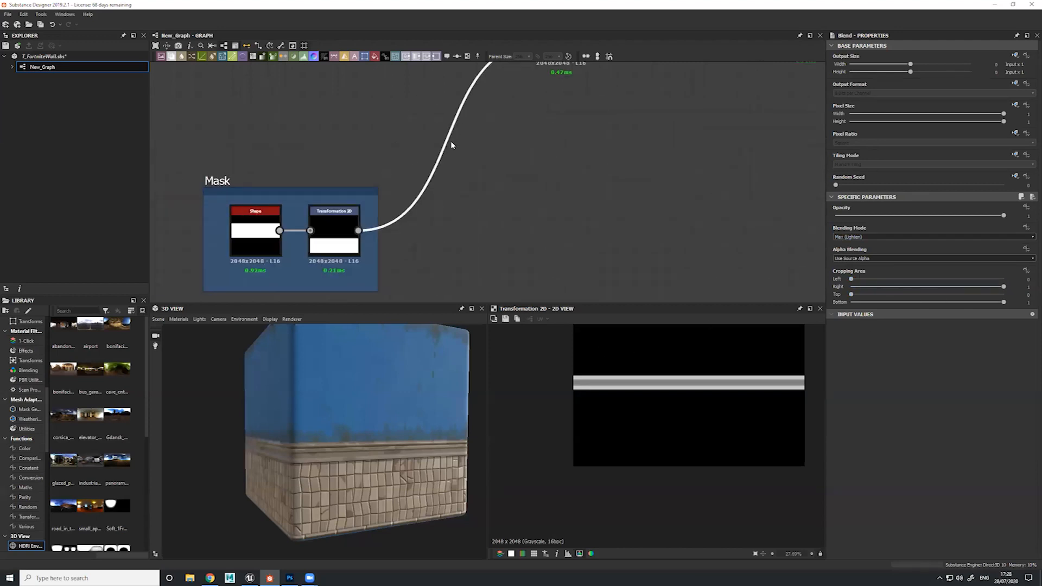
Select the Mask frame's Shape node and review its Square pattern and Size parameters
{"action": "middle_click_drag", "start_coordinate": [321, 238], "coordinate": [442, 211]}
{"action": "left_click_drag", "start_coordinate": [330, 189], "coordinate": [382, 229]}
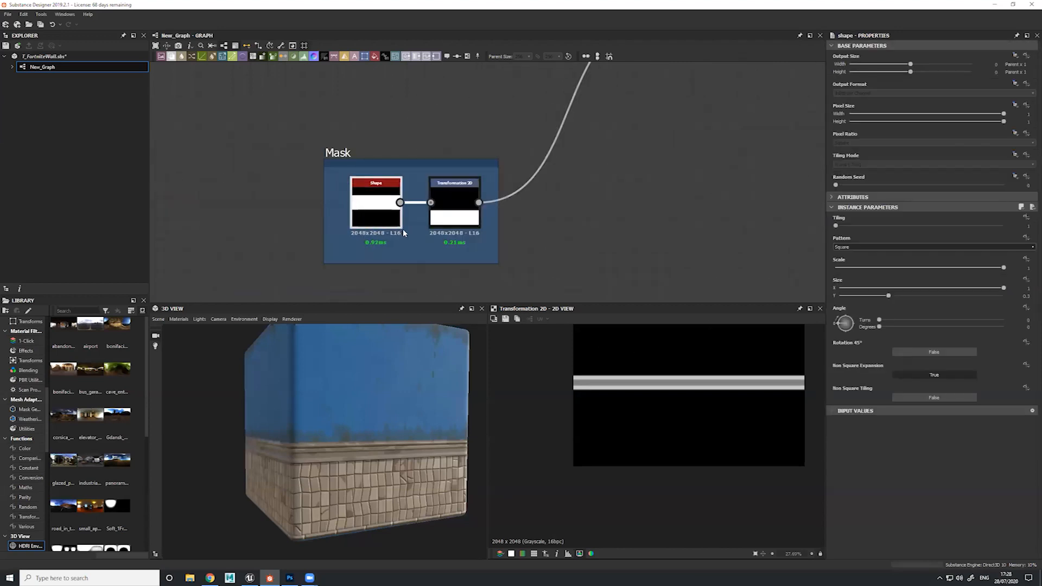
{"action": "left_click_drag", "start_coordinate": [339, 187], "coordinate": [368, 199]}
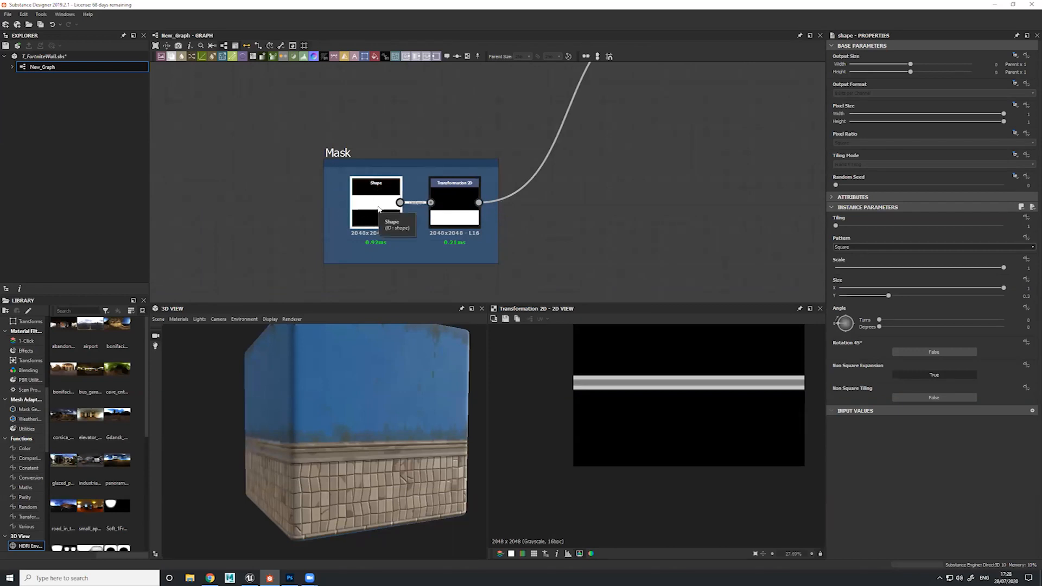
{"action": "left_click_drag", "start_coordinate": [378, 208], "coordinate": [378, 202]}
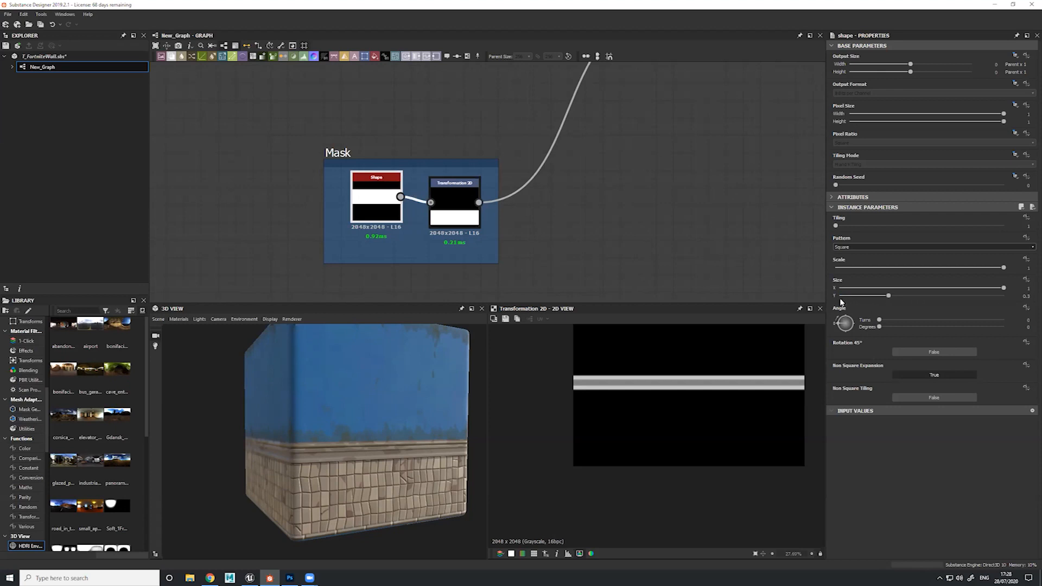
{"action": "left_click", "coordinate": [1026, 279]}
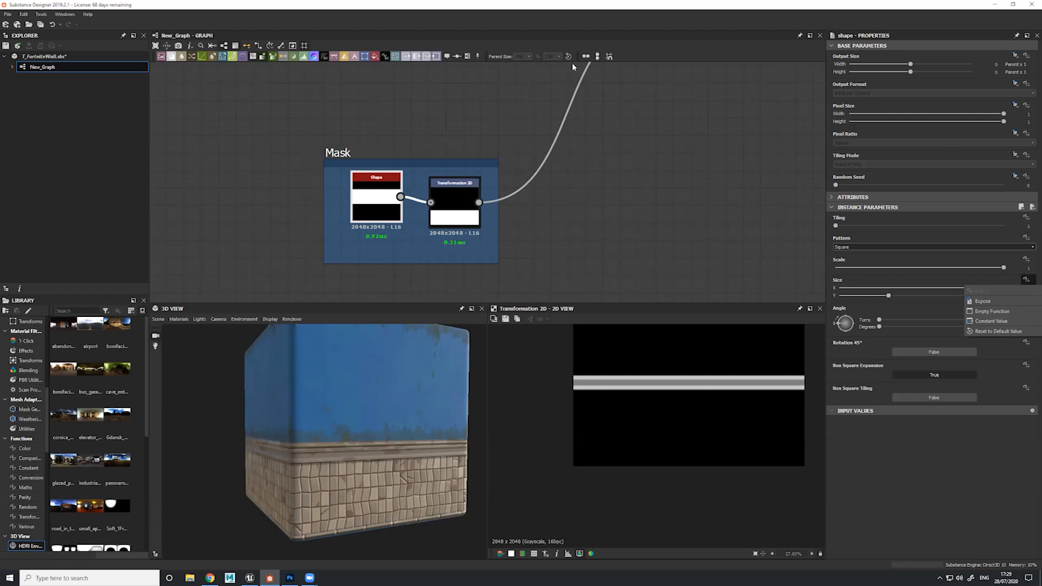
Trace the mask output forward to its Blend and review that node's blending and cropping parameters
{"action": "scroll", "coordinate": [573, 66], "scroll_direction": "down", "scroll_amount": 3}
{"action": "middle_click_drag", "start_coordinate": [631, 68], "coordinate": [630, 197]}
{"action": "middle_click_drag", "start_coordinate": [643, 110], "coordinate": [641, 126]}
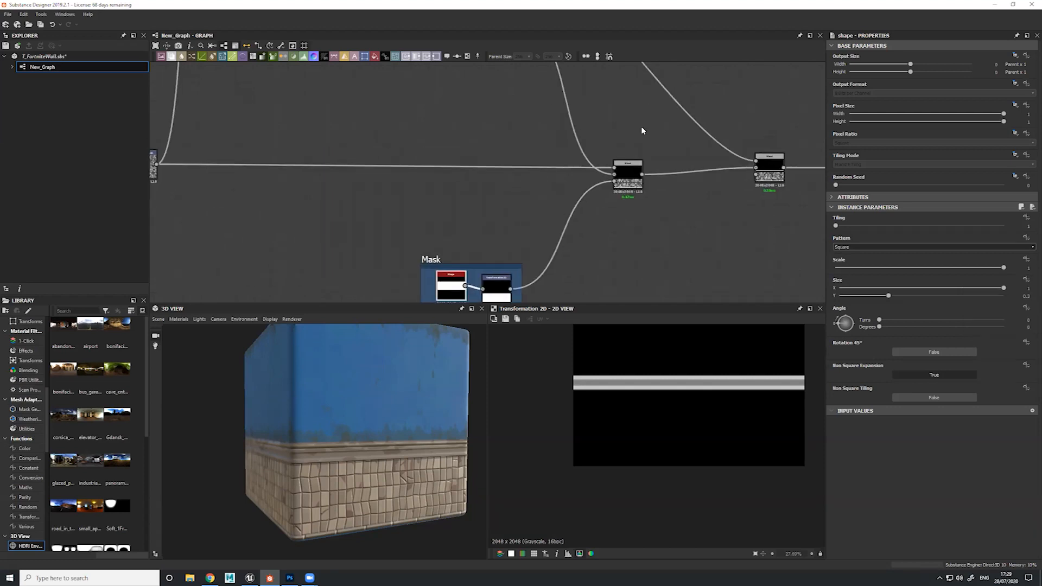
{"action": "left_click", "coordinate": [623, 182]}
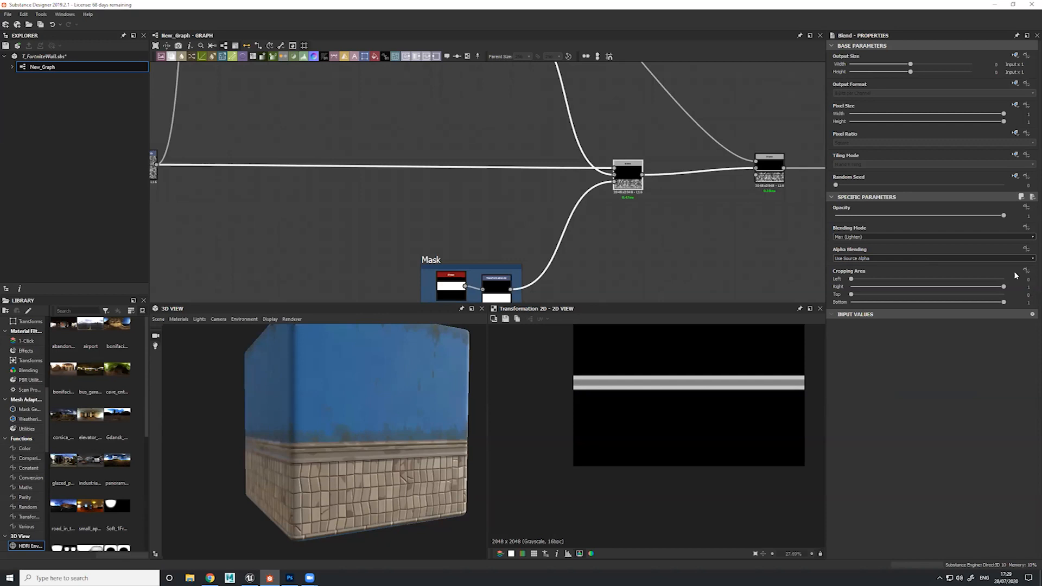
Preview the Blend that adds the rectangle trim and examine its tiles, cracks, trim and cylinder row up close
{"action": "scroll", "coordinate": [584, 132], "scroll_direction": "down", "scroll_amount": 1}
{"action": "middle_click_drag", "start_coordinate": [610, 96], "coordinate": [347, 185]}
{"action": "scroll", "coordinate": [566, 154], "scroll_direction": "down", "scroll_amount": 3}
{"action": "scroll", "coordinate": [566, 156], "scroll_direction": "down", "scroll_amount": 2}
{"action": "double_click", "coordinate": [517, 211]}
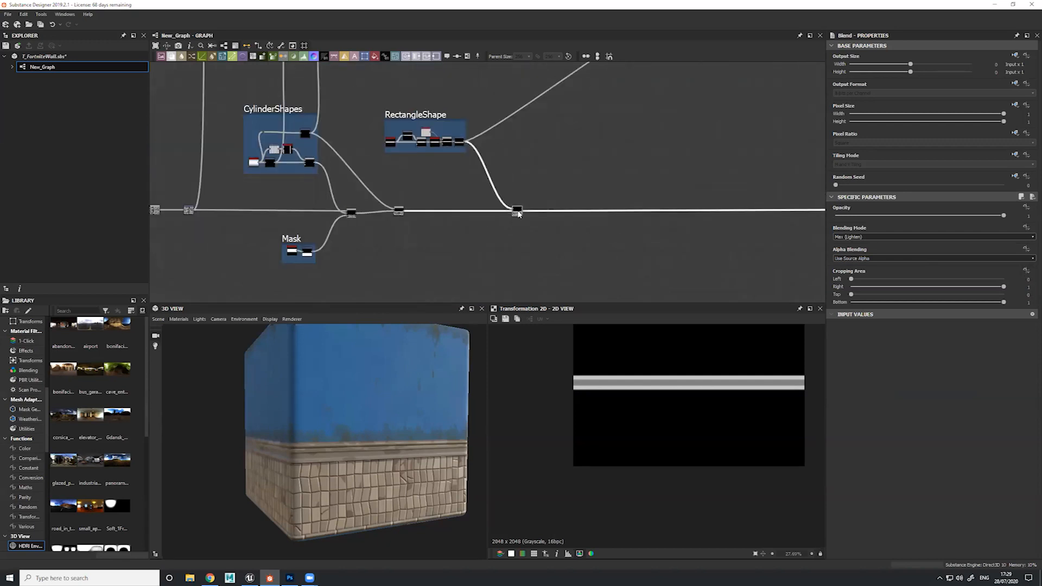
{"action": "scroll", "coordinate": [624, 442], "scroll_direction": "up", "scroll_amount": 2}
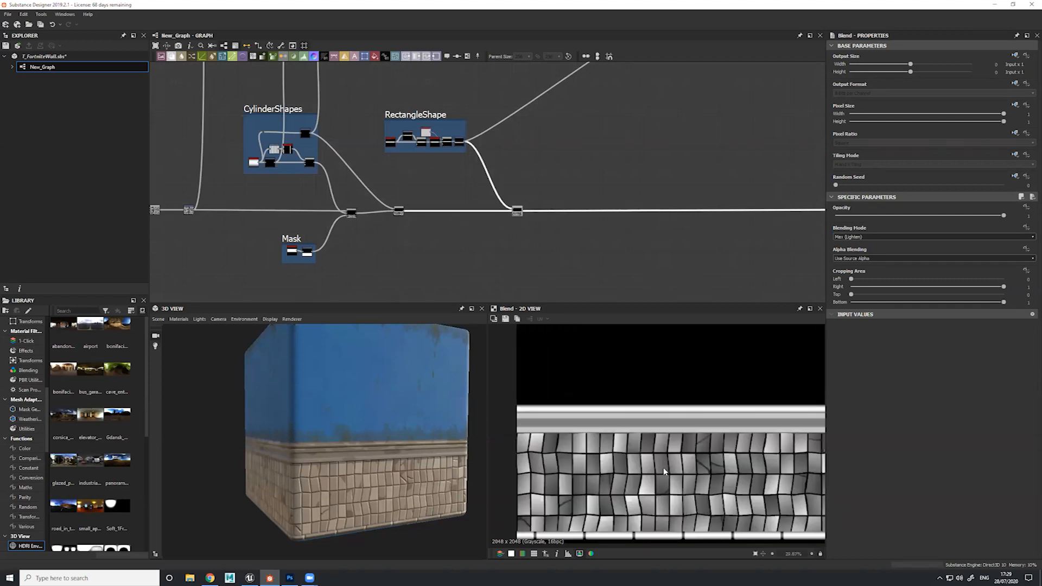
{"action": "scroll", "coordinate": [629, 440], "scroll_direction": "up", "scroll_amount": 3}
{"action": "middle_click_drag", "start_coordinate": [632, 436], "coordinate": [679, 332]}
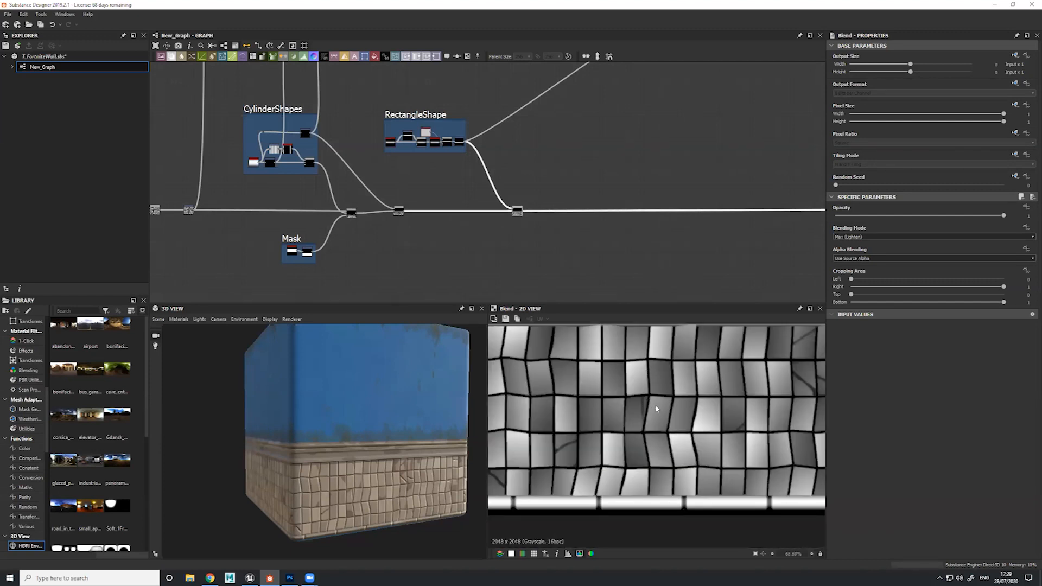
{"action": "middle_click_drag", "start_coordinate": [655, 422], "coordinate": [657, 426]}
{"action": "scroll", "coordinate": [657, 426], "scroll_direction": "down", "scroll_amount": 2}
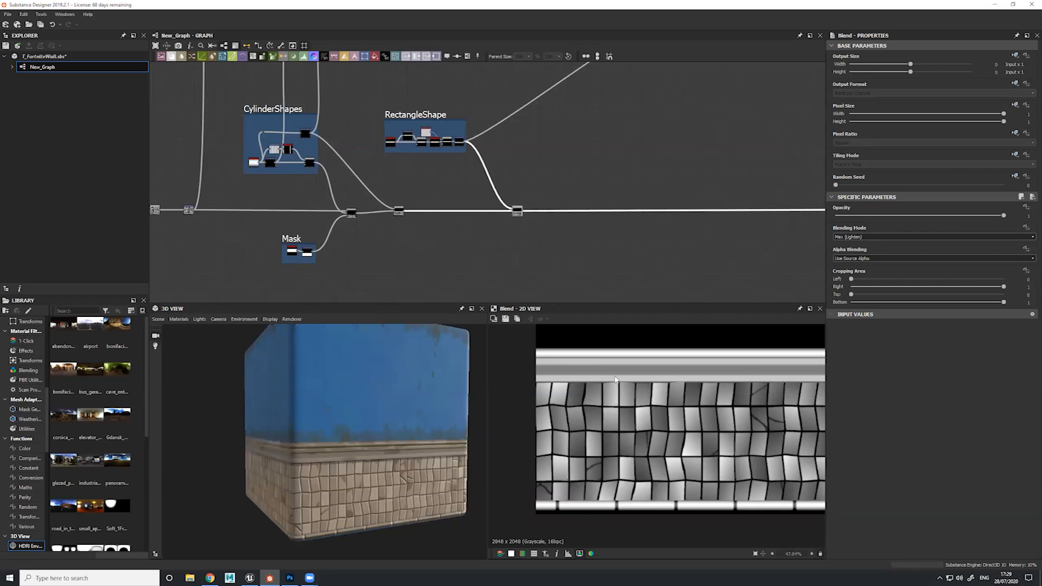
Review the main Blend chain with the full height map and compare it with the wall on the 3D model
{"action": "mouse_move", "coordinate": [564, 163]}
{"action": "middle_mouse_down"}
{"action": "mouse_move", "coordinate": [519, 235]}
{"action": "mouse_move", "coordinate": [521, 177]}
{"action": "mouse_move", "coordinate": [562, 165]}
{"action": "middle_mouse_up"}
{"action": "scroll", "coordinate": [520, 232], "scroll_direction": "down", "scroll_amount": 2}
{"action": "scroll", "coordinate": [517, 210], "scroll_direction": "up", "scroll_amount": 1}
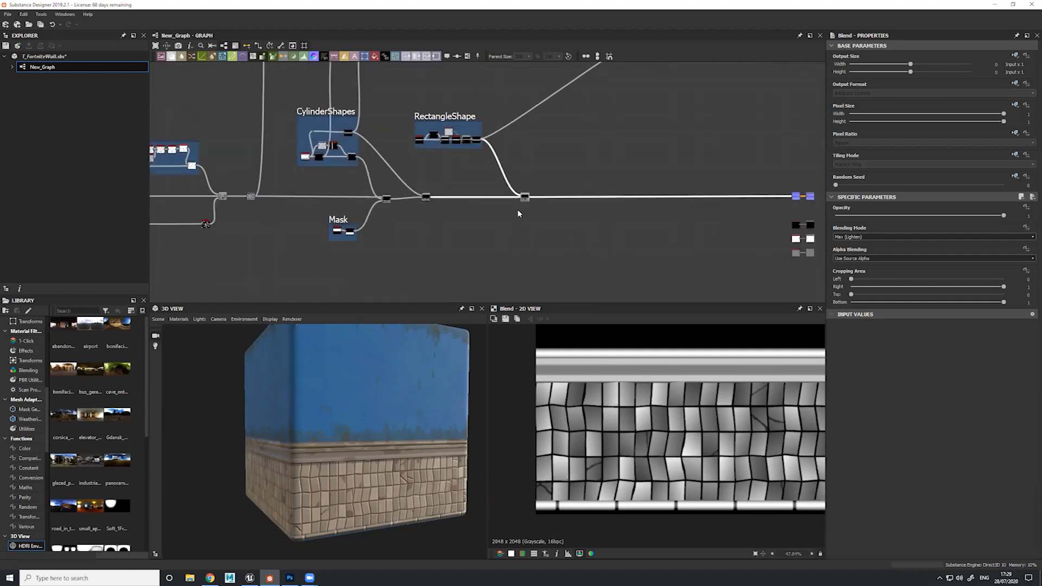
{"action": "scroll", "coordinate": [517, 214], "scroll_direction": "up", "scroll_amount": 2}
{"action": "scroll", "coordinate": [615, 399], "scroll_direction": "down", "scroll_amount": 4}
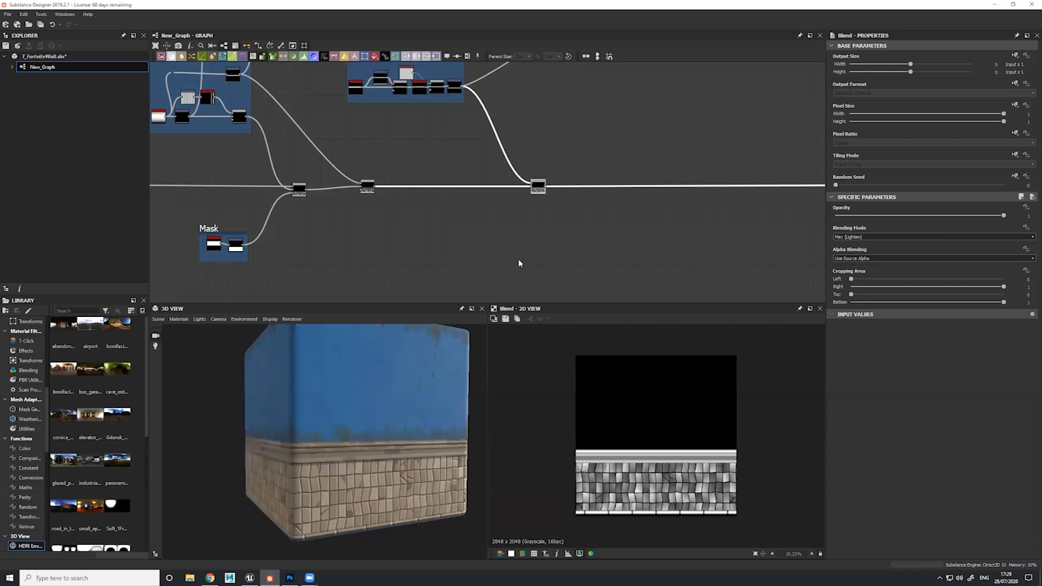
{"action": "left_click_drag", "start_coordinate": [373, 362], "coordinate": [341, 412]}
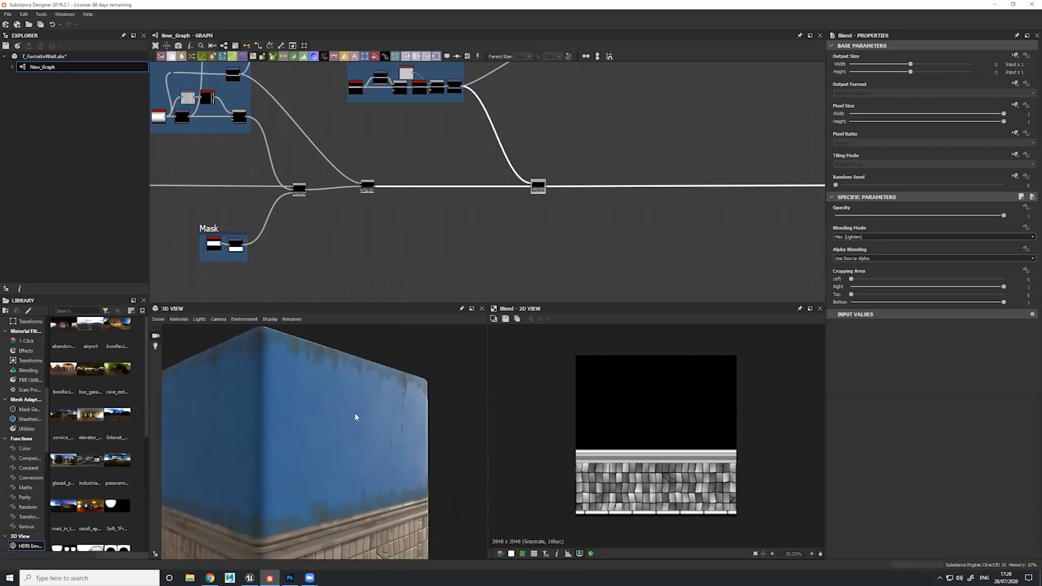
{"action": "middle_click_drag", "start_coordinate": [355, 414], "coordinate": [340, 300]}
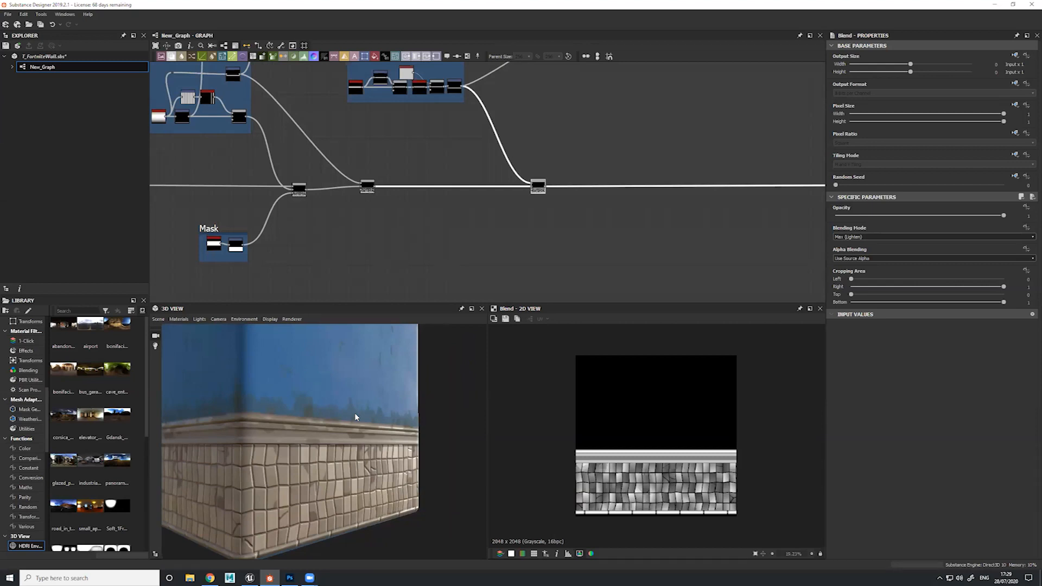
Follow the final Blend to the Normal node and examine its normal map in the 2D view
{"action": "middle_click_drag", "start_coordinate": [617, 187], "coordinate": [278, 204]}
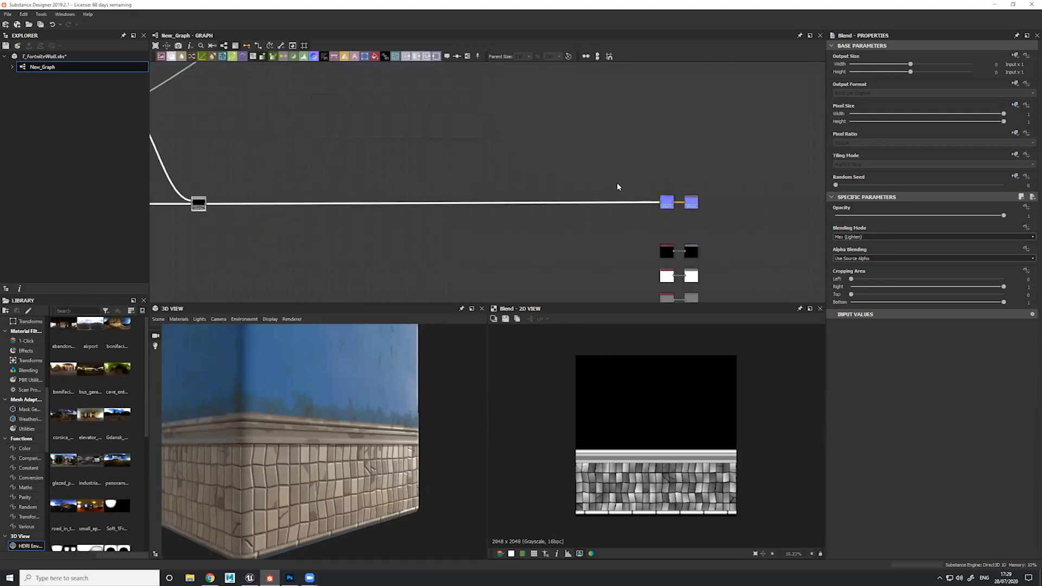
{"action": "double_click", "coordinate": [669, 205]}
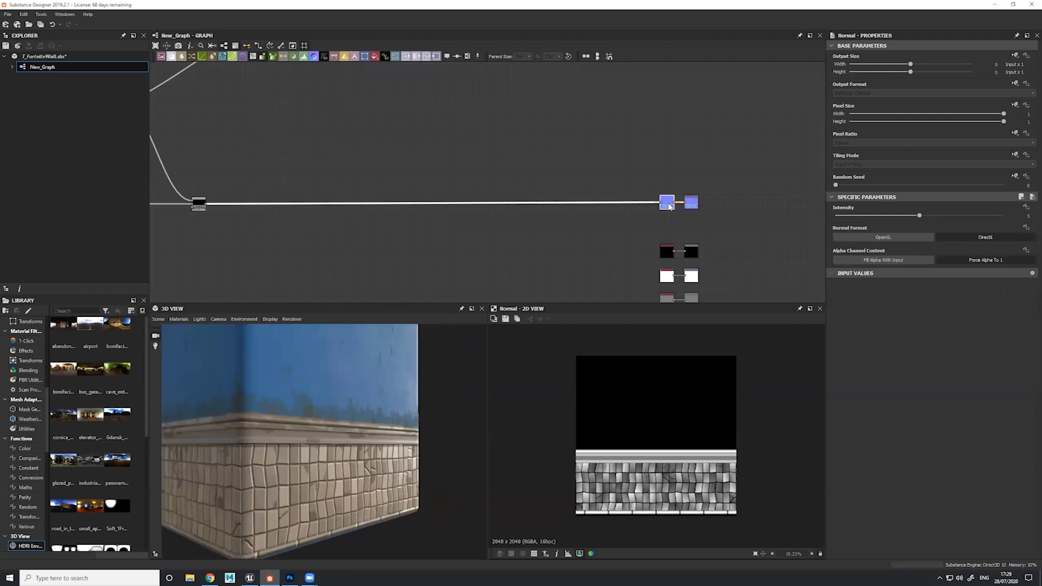
{"action": "scroll", "coordinate": [648, 449], "scroll_direction": "up", "scroll_amount": 3}
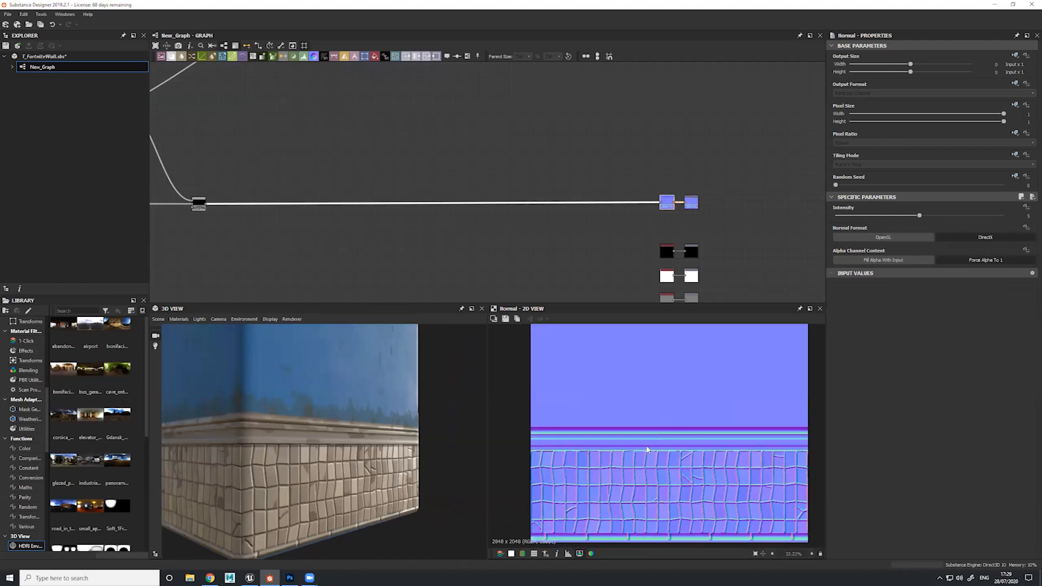
{"action": "scroll", "coordinate": [676, 431], "scroll_direction": "up", "scroll_amount": 5}
{"action": "scroll", "coordinate": [673, 433], "scroll_direction": "down", "scroll_amount": 4}
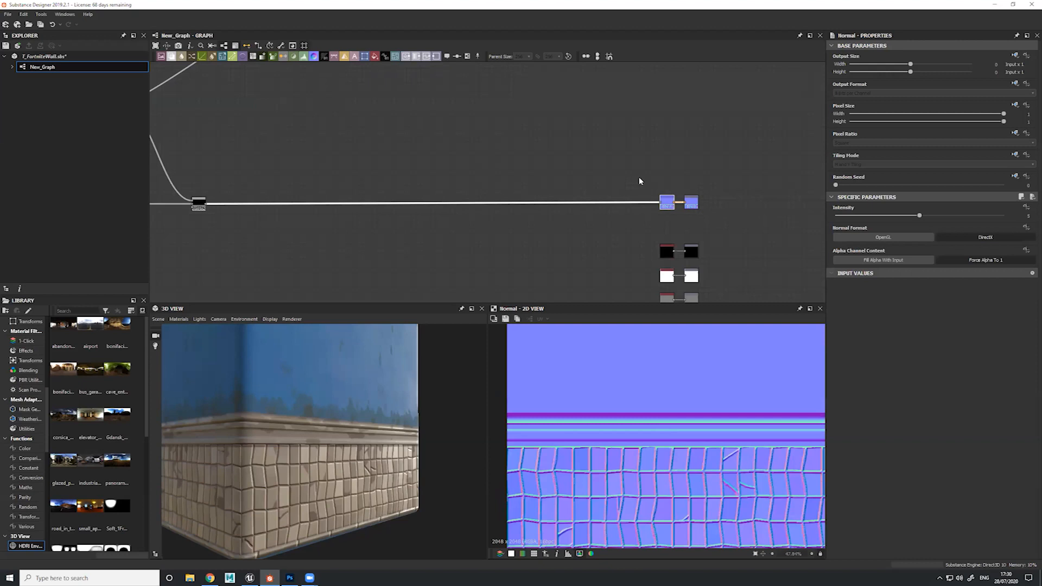
{"action": "scroll", "coordinate": [706, 444], "scroll_direction": "down", "scroll_amount": 2}
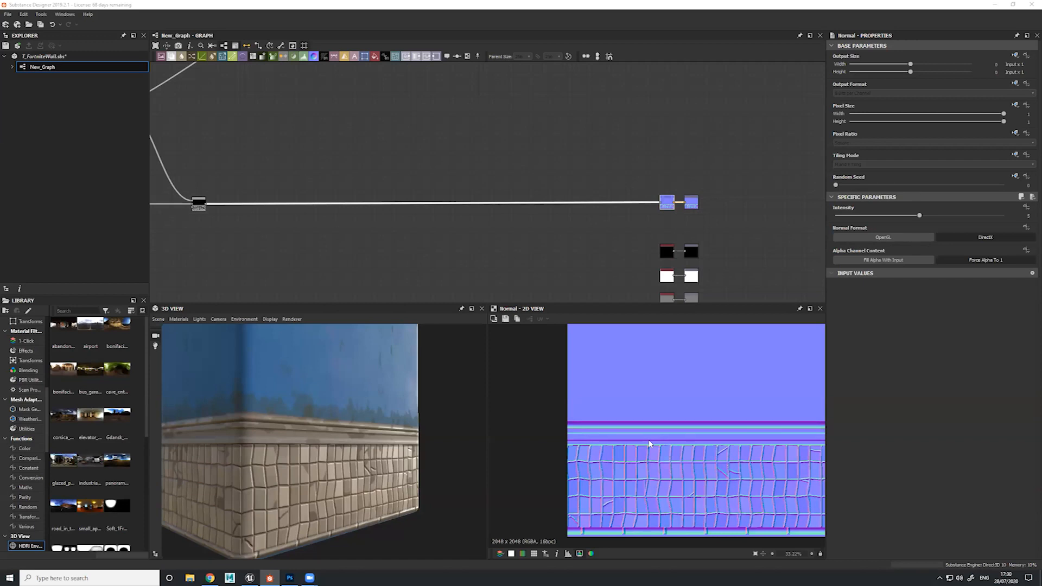
Locate the BlueWall_BC frame's color nodes and inspect the blue wall area on the 3D model
{"action": "scroll", "coordinate": [516, 219], "scroll_direction": "down", "scroll_amount": 2}
{"action": "middle_click_drag", "start_coordinate": [386, 73], "coordinate": [569, 175]}
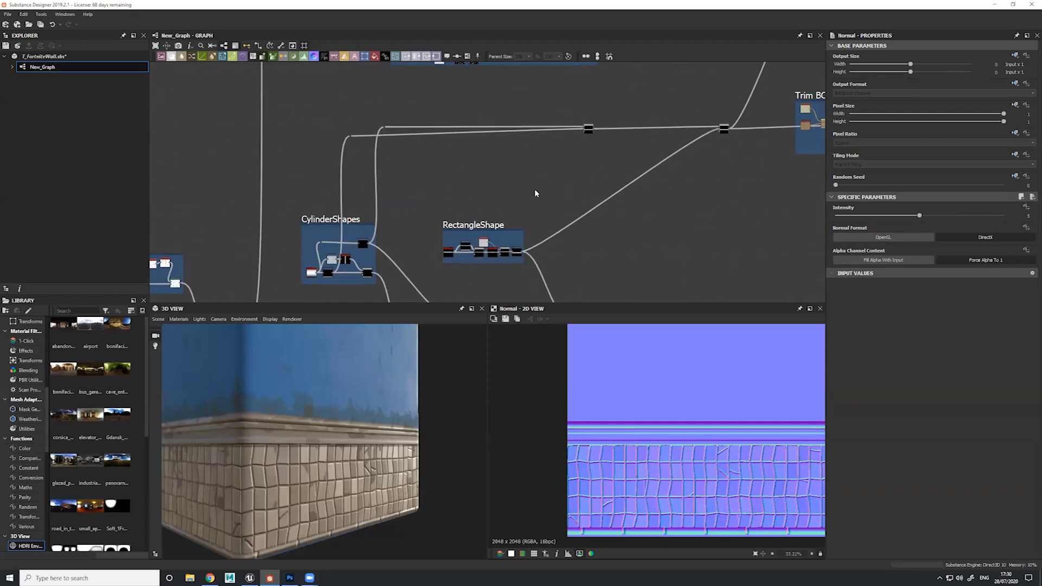
{"action": "middle_click_drag", "start_coordinate": [586, 175], "coordinate": [574, 267]}
{"action": "middle_click_drag", "start_coordinate": [482, 110], "coordinate": [502, 191]}
{"action": "scroll", "coordinate": [468, 146], "scroll_direction": "up", "scroll_amount": 2}
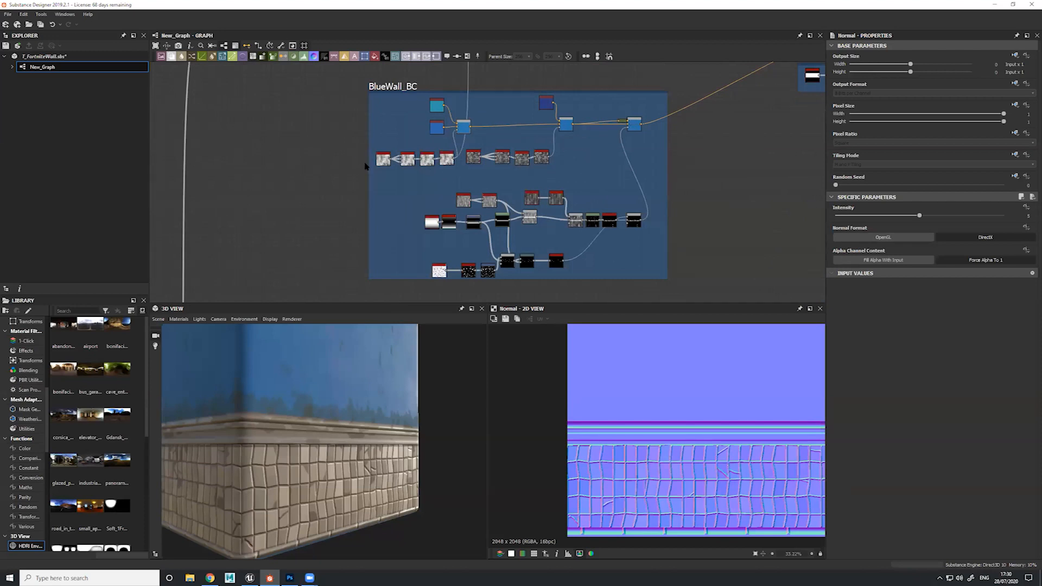
{"action": "scroll", "coordinate": [414, 166], "scroll_direction": "up", "scroll_amount": 2}
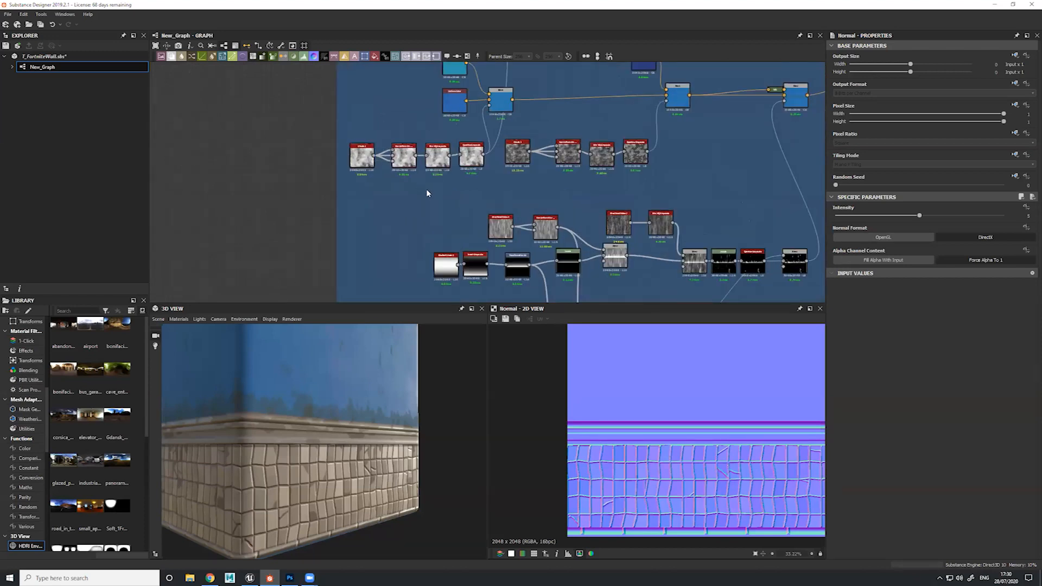
{"action": "left_click_drag", "start_coordinate": [335, 389], "coordinate": [323, 395]}
{"action": "middle_click_drag", "start_coordinate": [323, 396], "coordinate": [330, 422]}
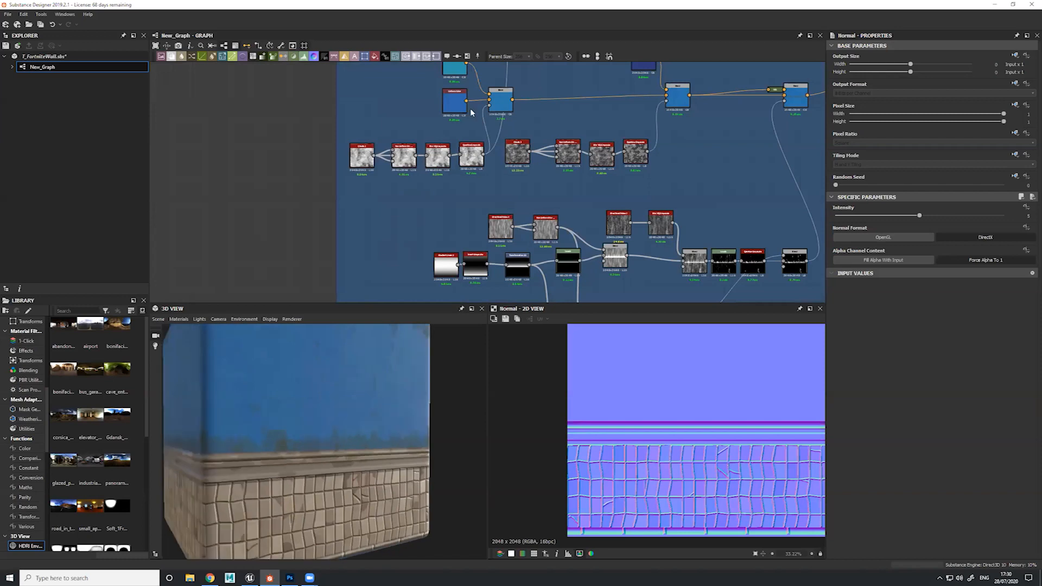
Switch to the Material - Art Direction slide in Chrome, open its ArtStation link and find the blue tiled wall reference
{"action": "left_click", "coordinate": [208, 578]}
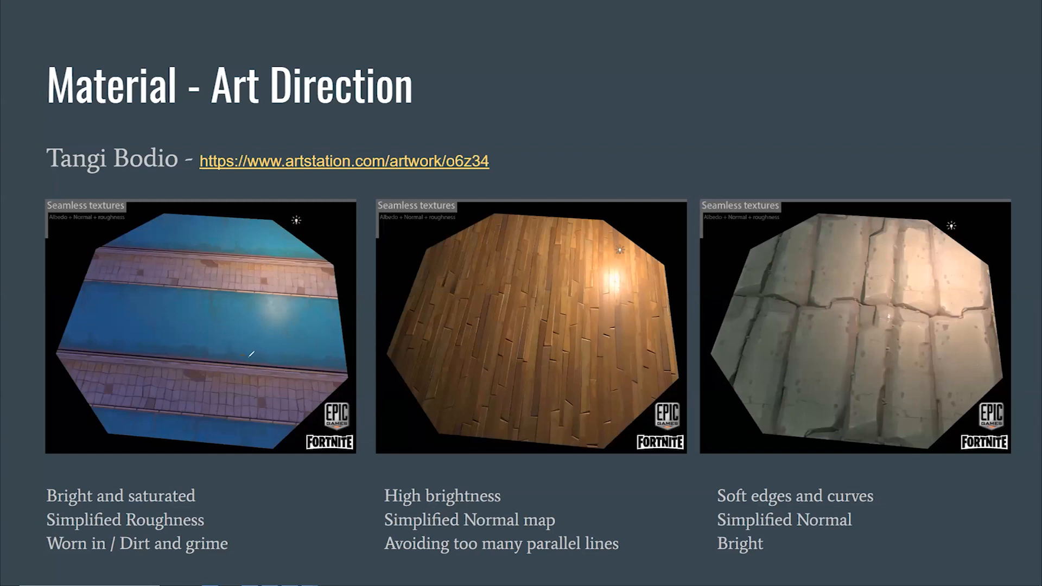
{"action": "left_click_drag", "start_coordinate": [257, 346], "coordinate": [282, 348]}
{"action": "key", "text": "super"}
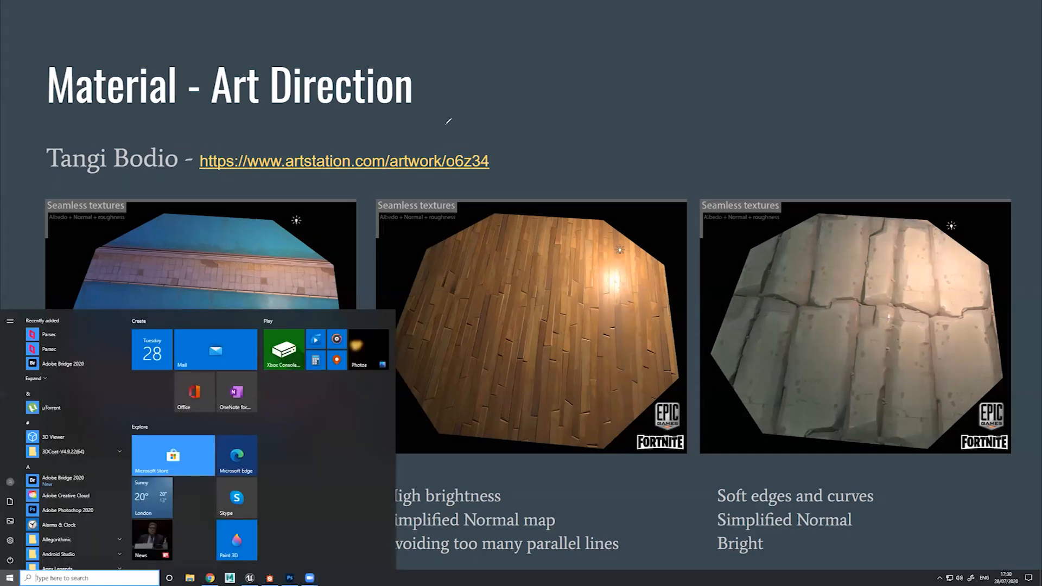
{"action": "left_click", "coordinate": [350, 162]}
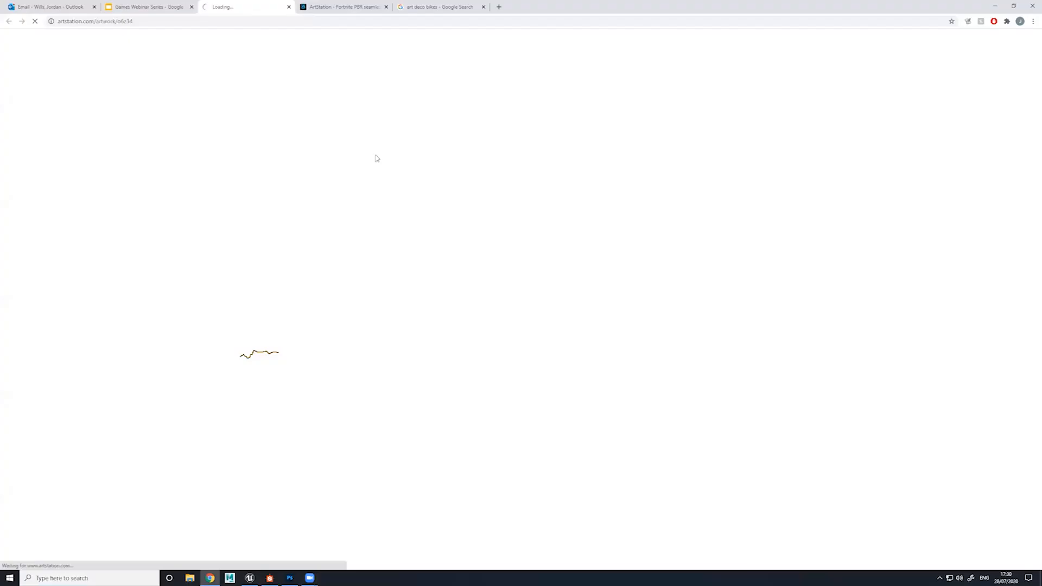
{"action": "scroll", "coordinate": [428, 314], "scroll_direction": "down", "scroll_amount": 20}
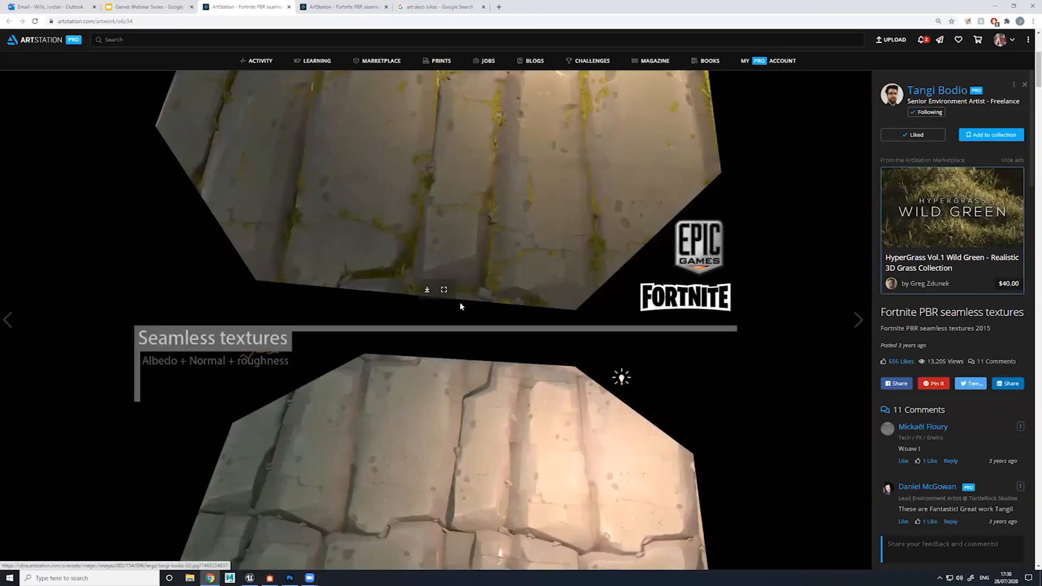
{"action": "scroll", "coordinate": [481, 332], "scroll_direction": "down", "scroll_amount": 2}
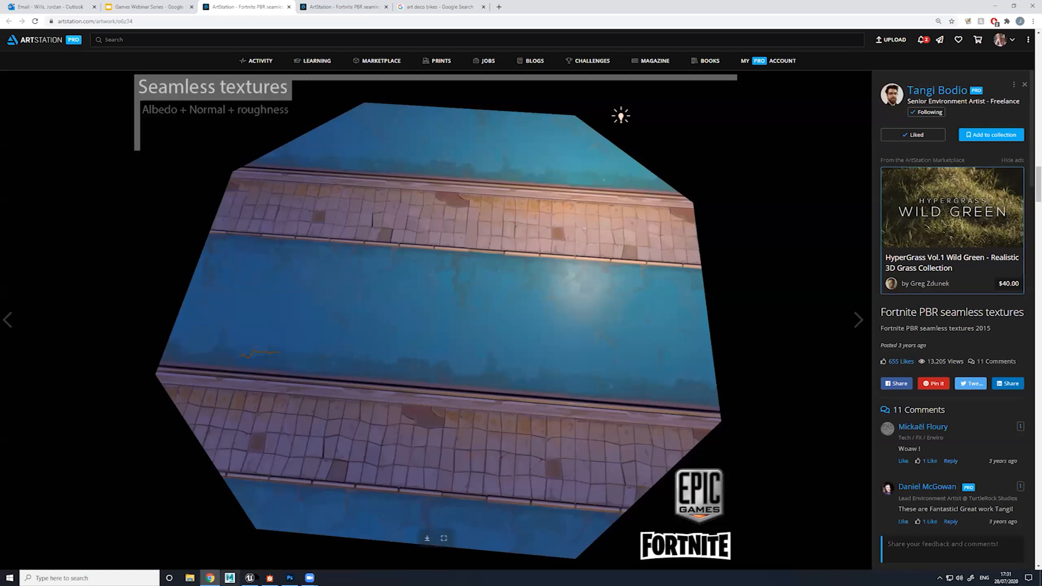
Switch to Substance Designer and preview the first Blend of the BlueWall_BC frame in the 2D view
{"action": "mouse_move", "coordinate": [272, 578]}
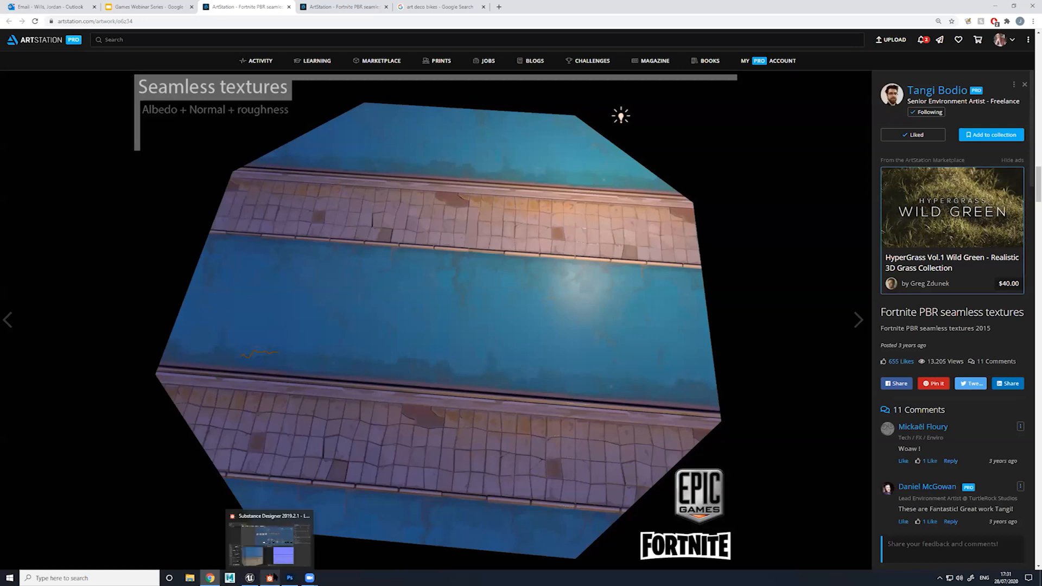
{"action": "left_click", "coordinate": [282, 536]}
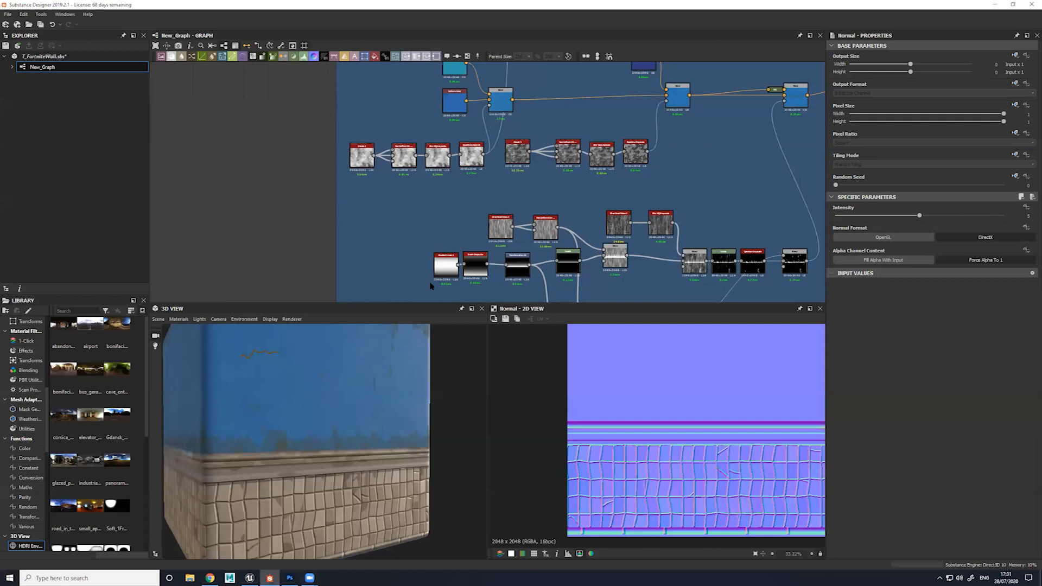
{"action": "left_click_drag", "start_coordinate": [433, 304], "coordinate": [433, 332]}
{"action": "middle_click_drag", "start_coordinate": [498, 113], "coordinate": [479, 174]}
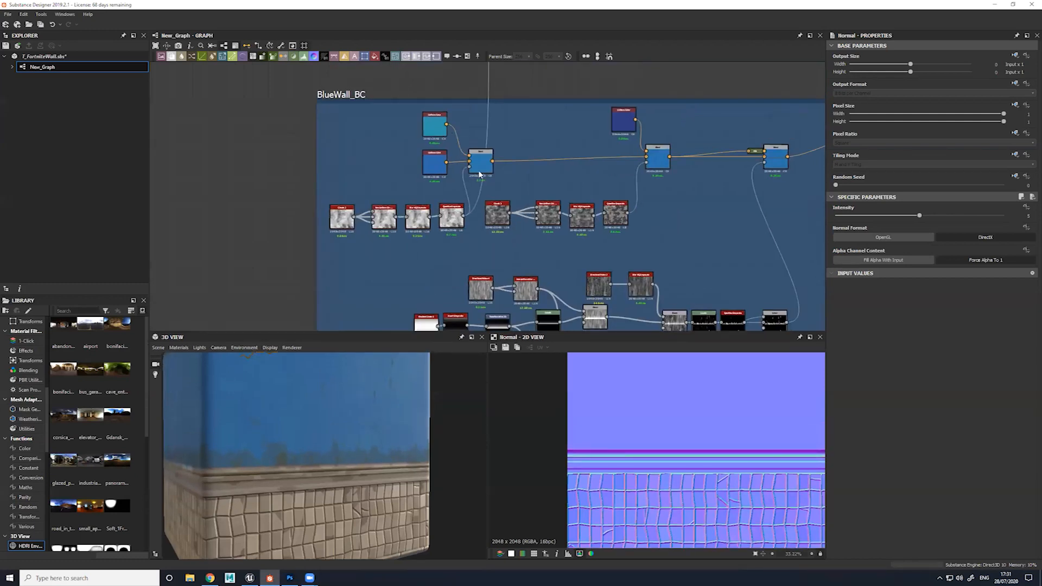
{"action": "double_click", "coordinate": [480, 166]}
{"action": "scroll", "coordinate": [634, 433], "scroll_direction": "down", "scroll_amount": 5}
{"action": "scroll", "coordinate": [634, 381], "scroll_direction": "up", "scroll_amount": 2}
{"action": "scroll", "coordinate": [667, 448], "scroll_direction": "up", "scroll_amount": 1}
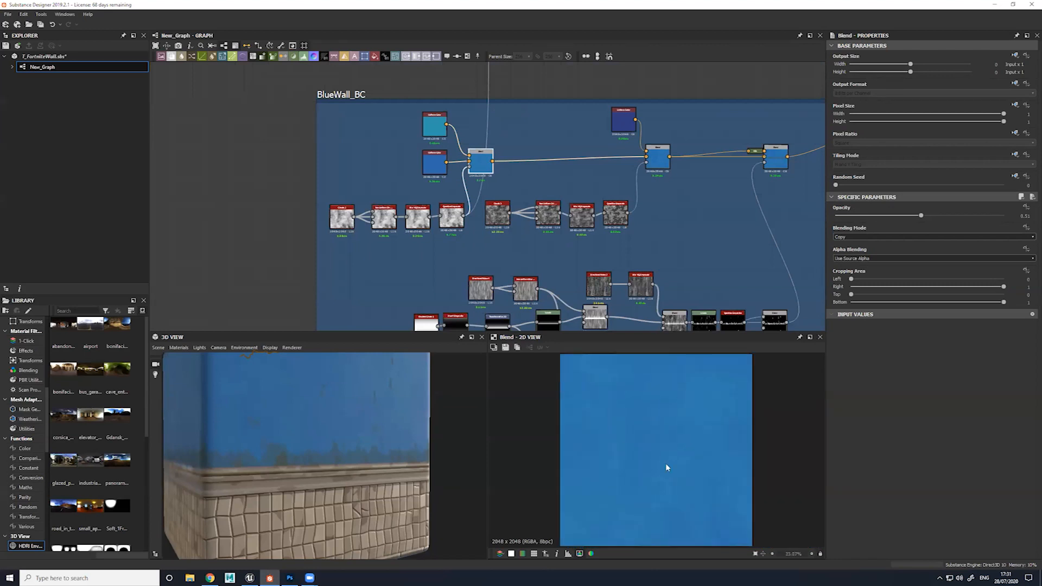
{"action": "scroll", "coordinate": [631, 400], "scroll_direction": "up", "scroll_amount": 1}
Inspect the teal and blue Uniform Color nodes that feed the first BlueWall_BC Blend
{"action": "left_click", "coordinate": [430, 129]}
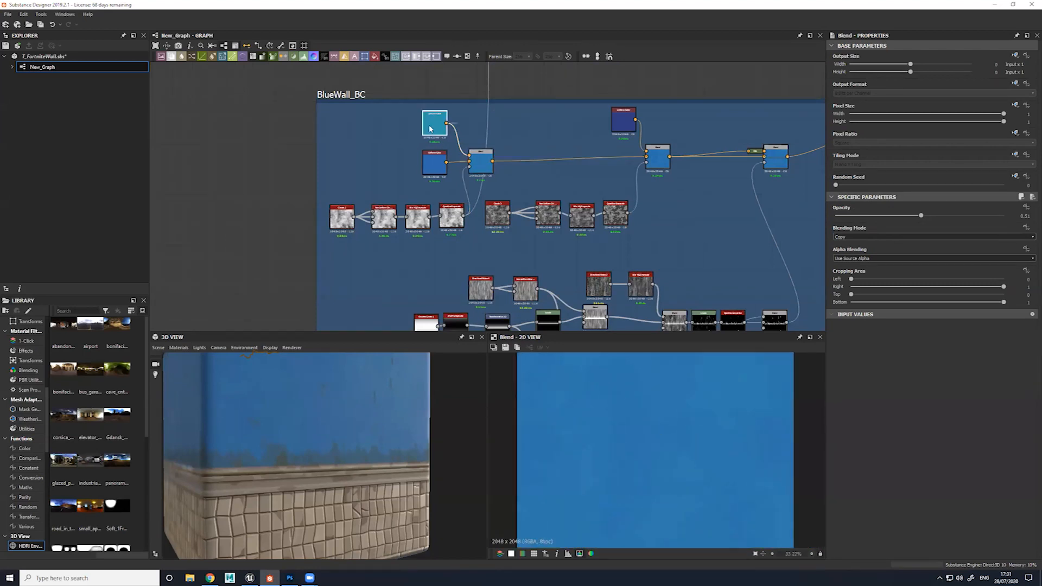
{"action": "left_click", "coordinate": [436, 162]}
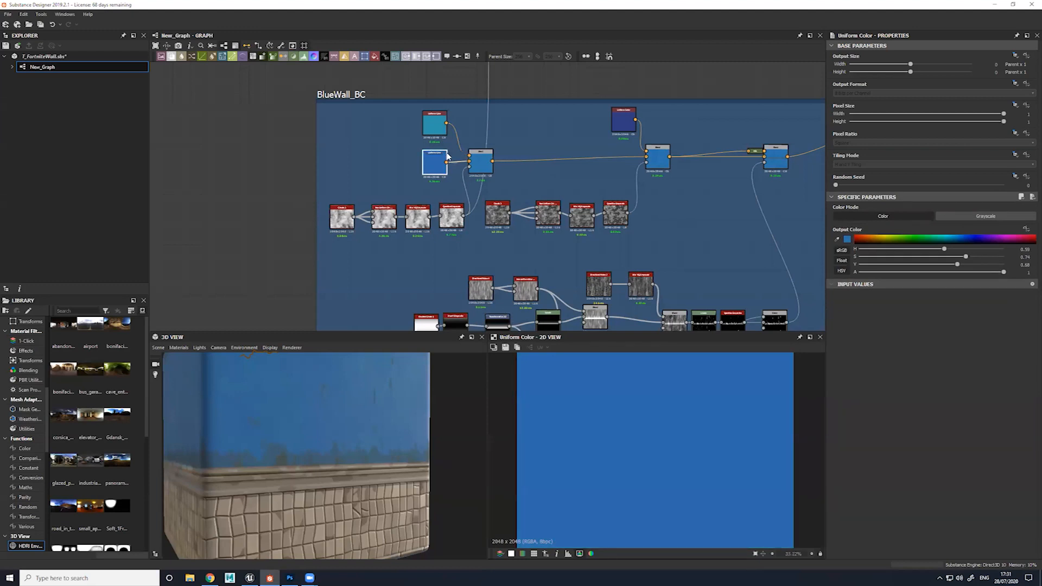
{"action": "left_click", "coordinate": [434, 124]}
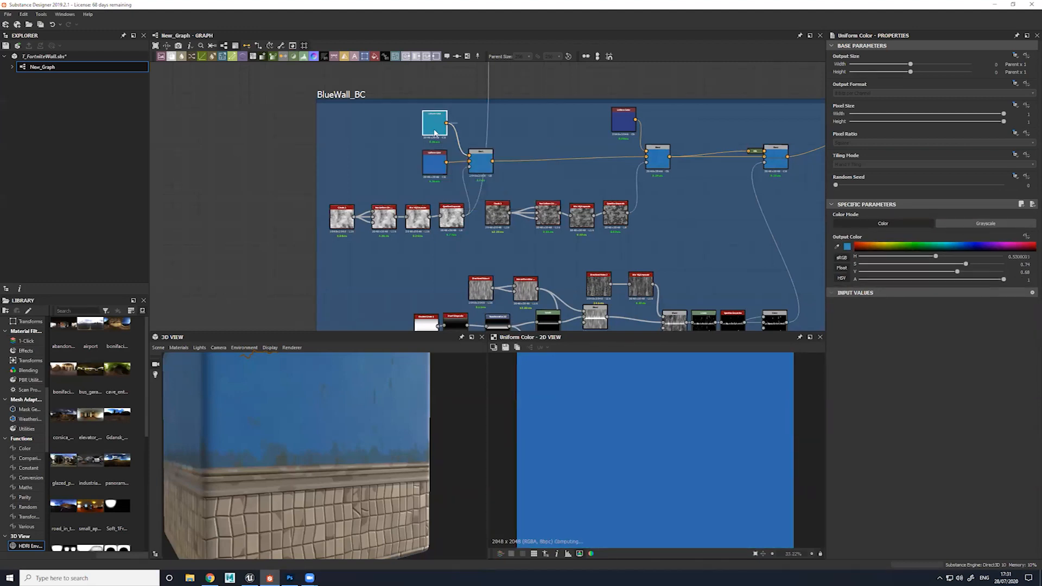
{"action": "left_click", "coordinate": [436, 174]}
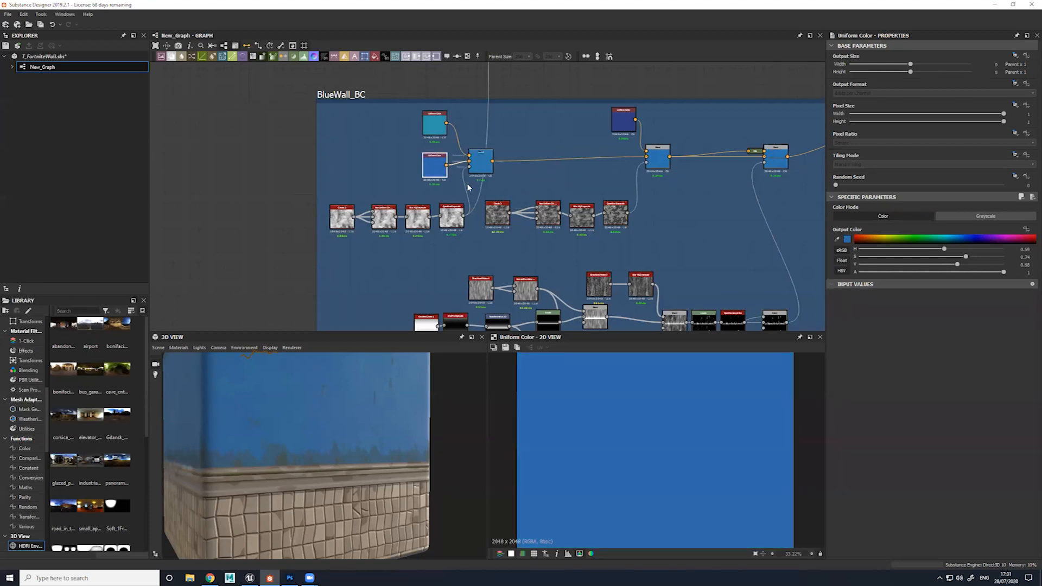
Preview the Clouds 2 noise and its Non Uniform Directional Warp Grayscale node in the 2D view
{"action": "left_click", "coordinate": [341, 216]}
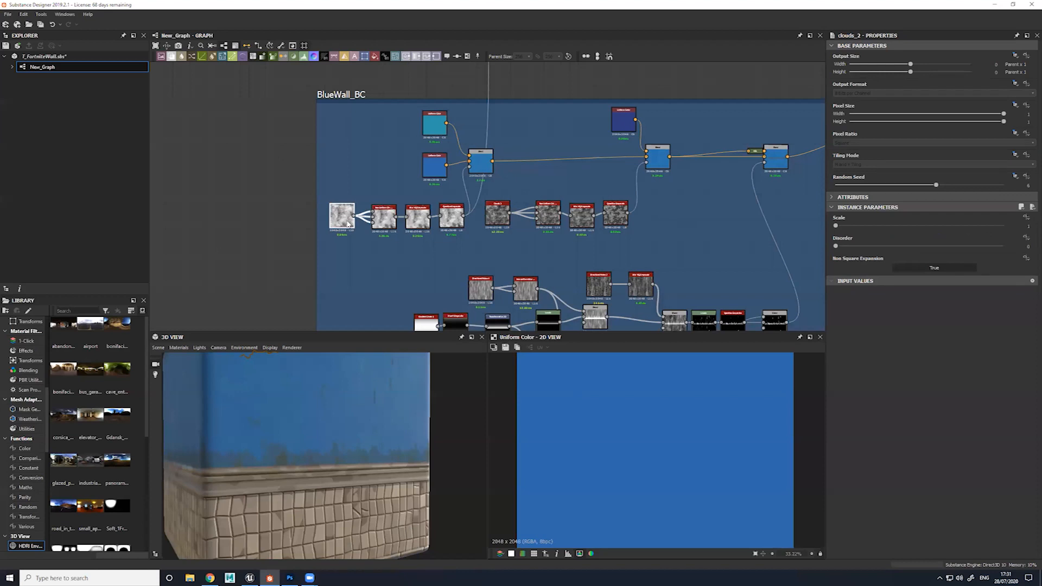
{"action": "double_click", "coordinate": [348, 224]}
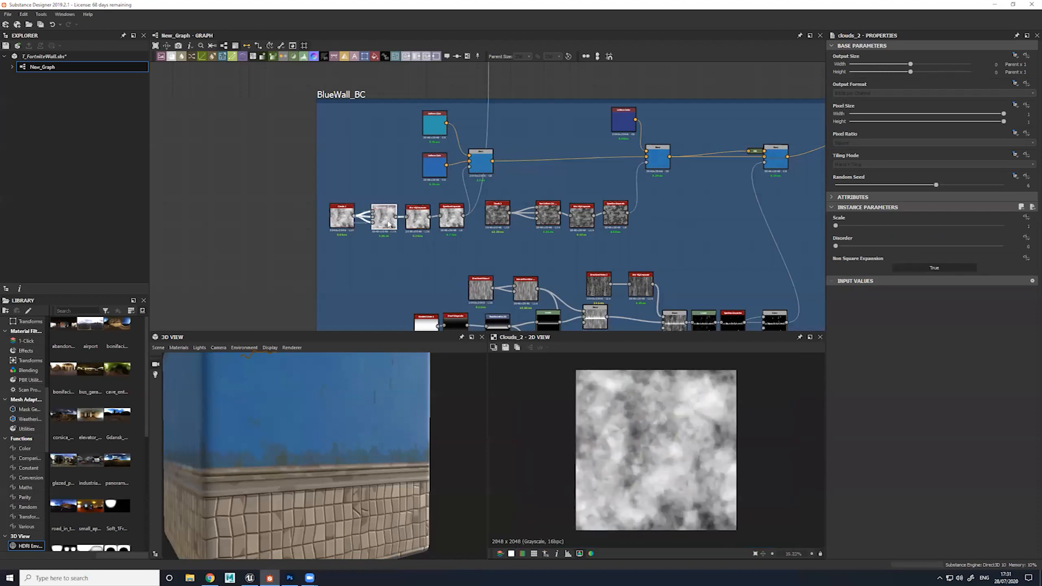
{"action": "double_click", "coordinate": [388, 224]}
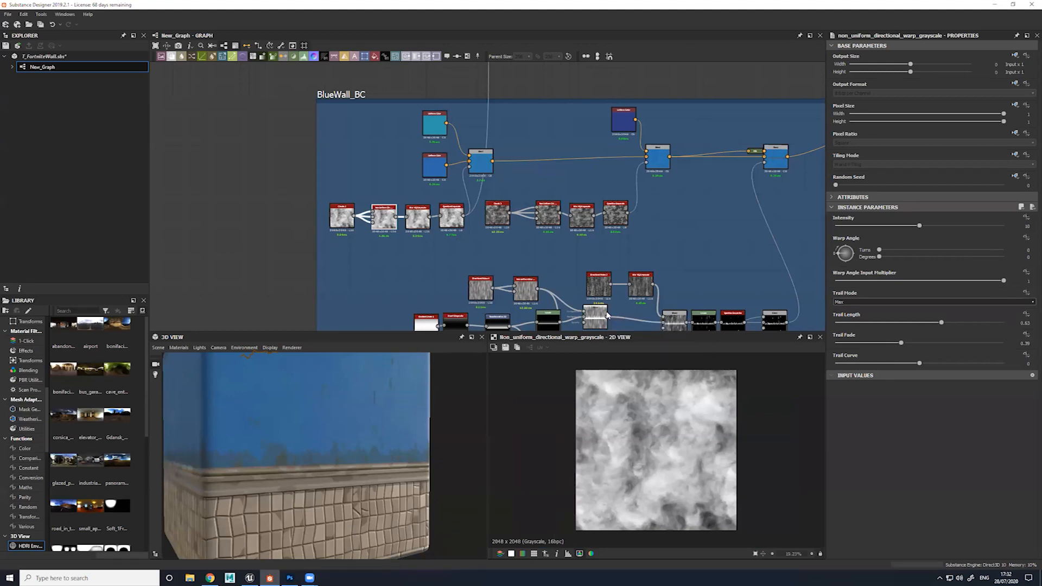
Change the random seed of the Clouds 2 node to vary the noise pattern
{"action": "left_click", "coordinate": [342, 215]}
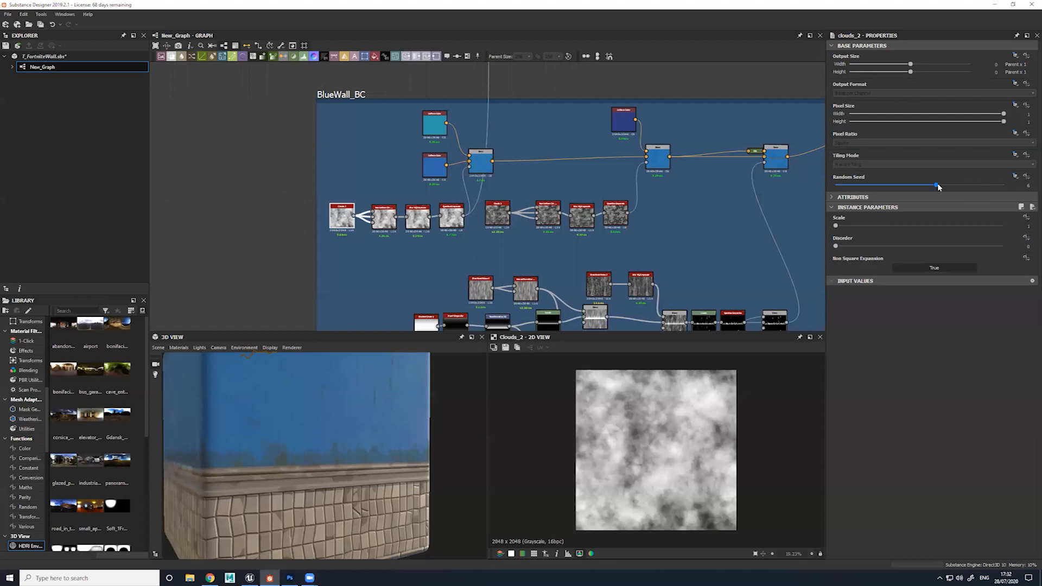
{"action": "left_click", "coordinate": [1029, 186]}
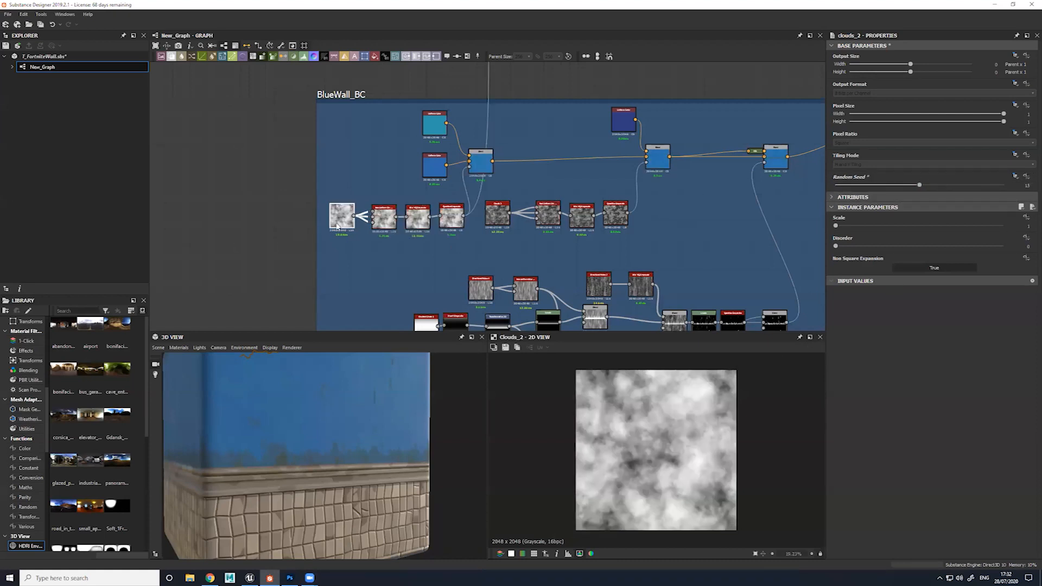
{"action": "left_click_drag", "start_coordinate": [341, 223], "coordinate": [345, 223]}
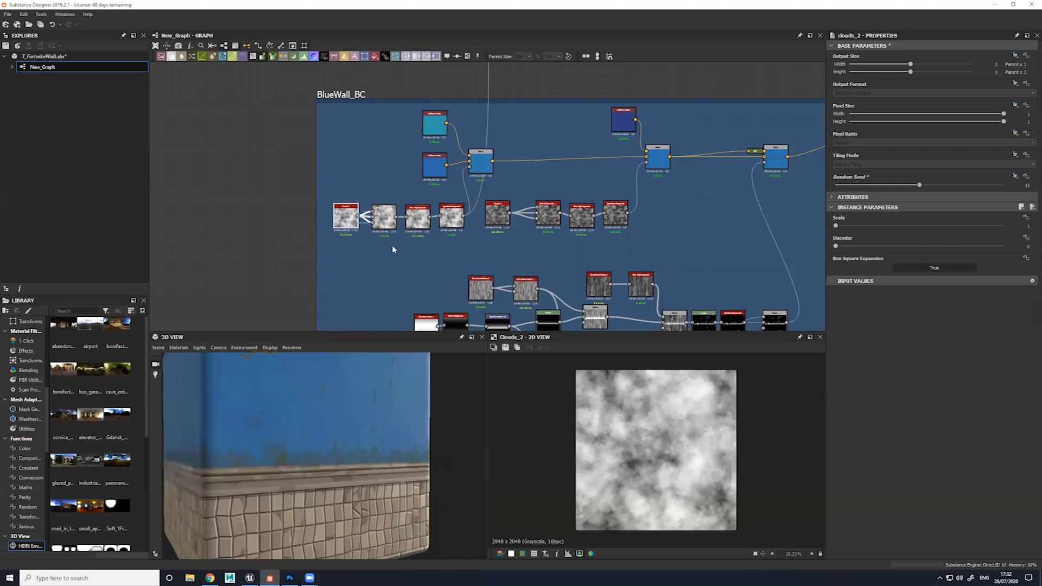
Preview the Blur HQ Grayscale and Quantize Grayscale results and compare them with the blue wall on the 3D model
{"action": "scroll", "coordinate": [390, 246], "scroll_direction": "up", "scroll_amount": 4}
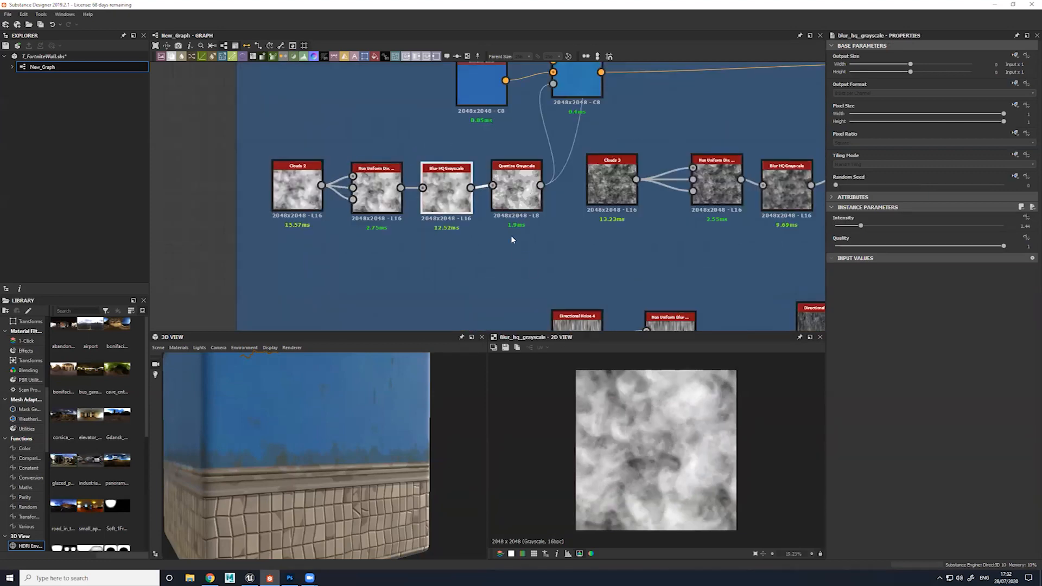
{"action": "left_click", "coordinate": [528, 206]}
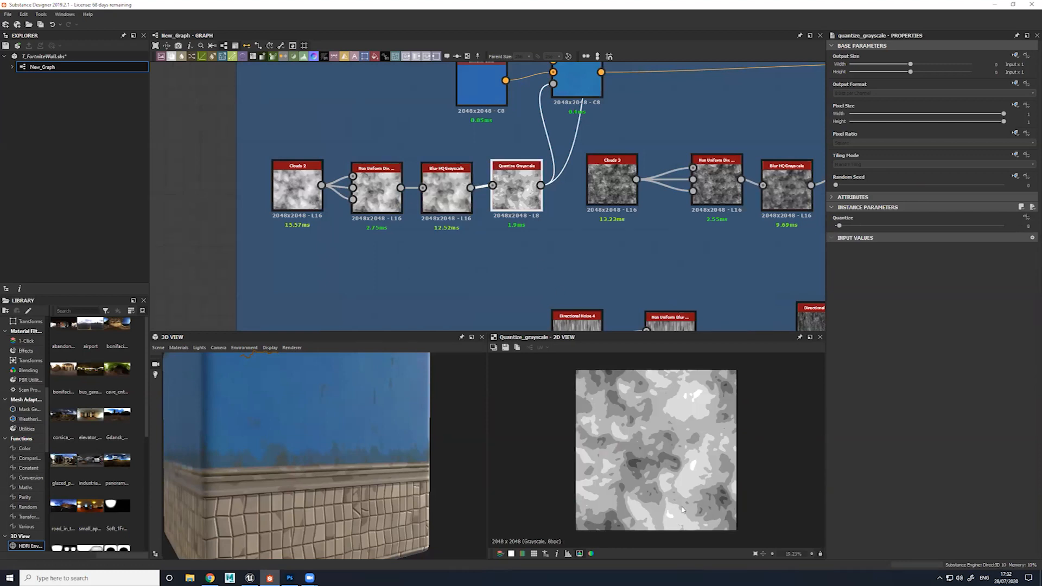
{"action": "scroll", "coordinate": [654, 414], "scroll_direction": "up", "scroll_amount": 3}
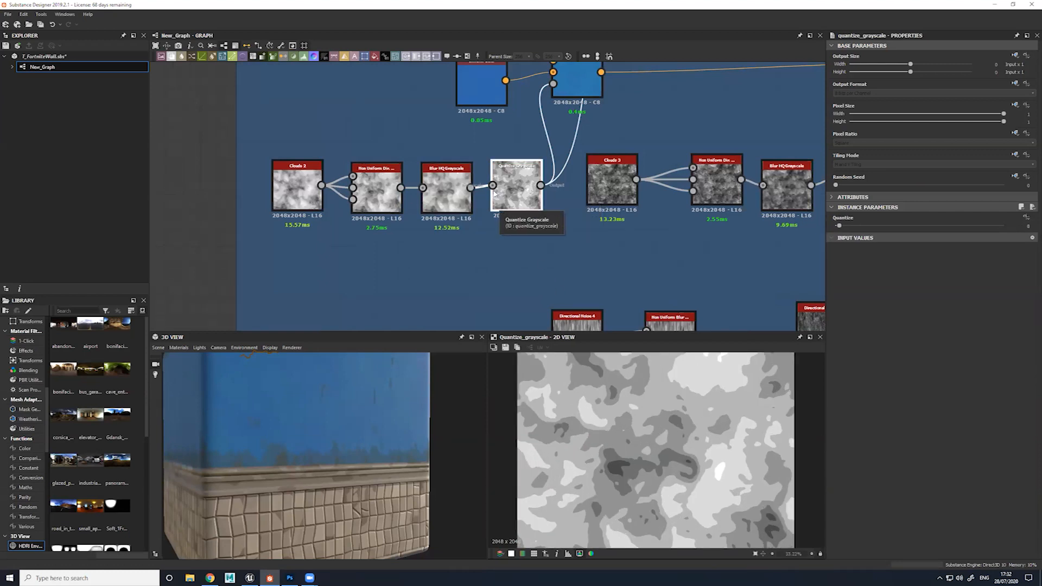
{"action": "left_click_drag", "start_coordinate": [349, 430], "coordinate": [340, 407]}
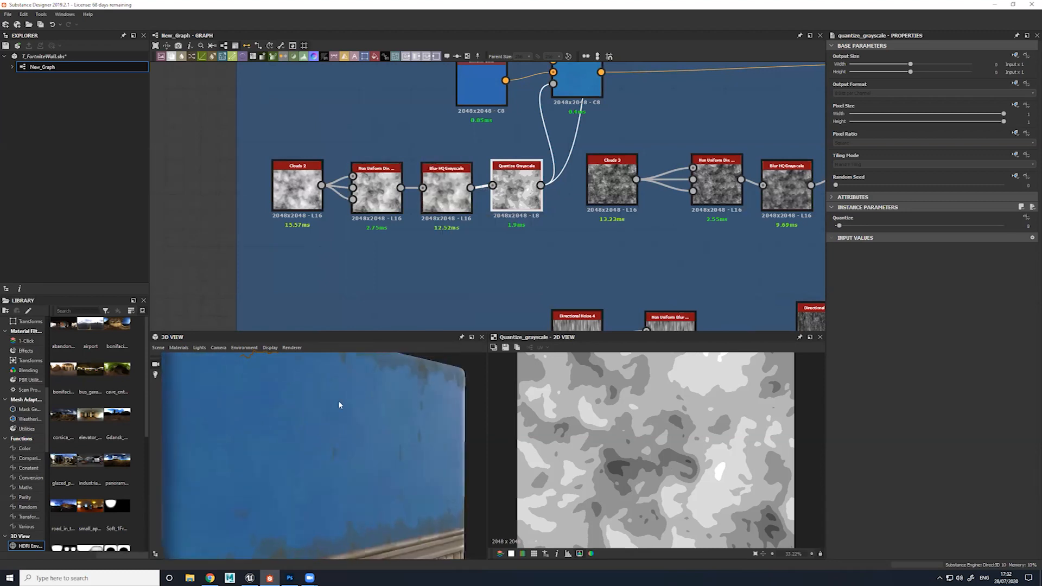
Add a Shape node in the empty area beside the BlueWall_BC frame and set its pattern to Paraboloid
{"action": "scroll", "coordinate": [450, 187], "scroll_direction": "down", "scroll_amount": 3}
{"action": "scroll", "coordinate": [386, 187], "scroll_direction": "down", "scroll_amount": 1}
{"action": "middle_click_drag", "start_coordinate": [385, 188], "coordinate": [471, 220]}
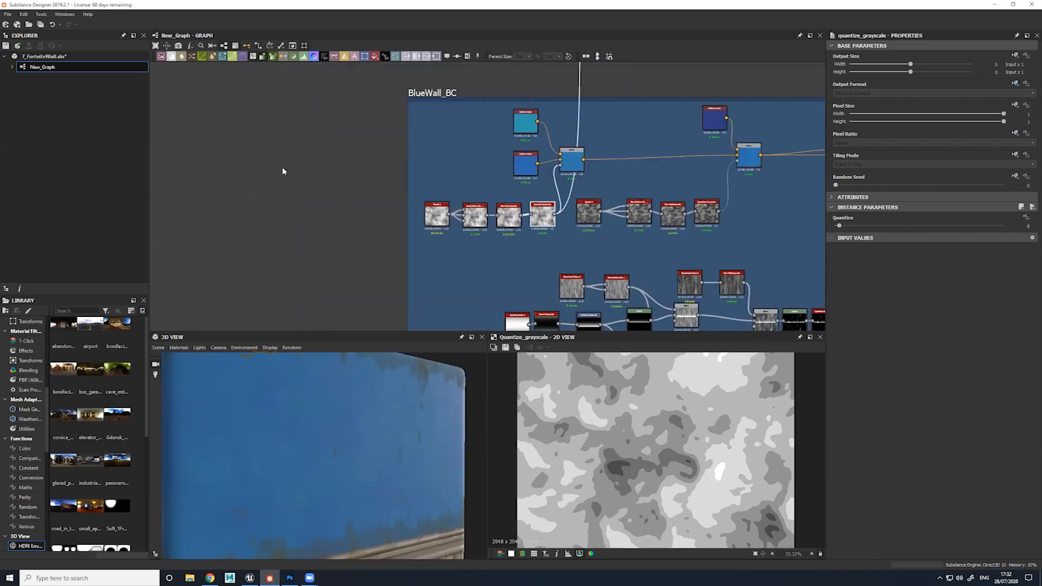
{"action": "middle_click_drag", "start_coordinate": [173, 136], "coordinate": [324, 124]}
{"action": "left_click", "coordinate": [319, 132]}
{"action": "key", "text": "space"}
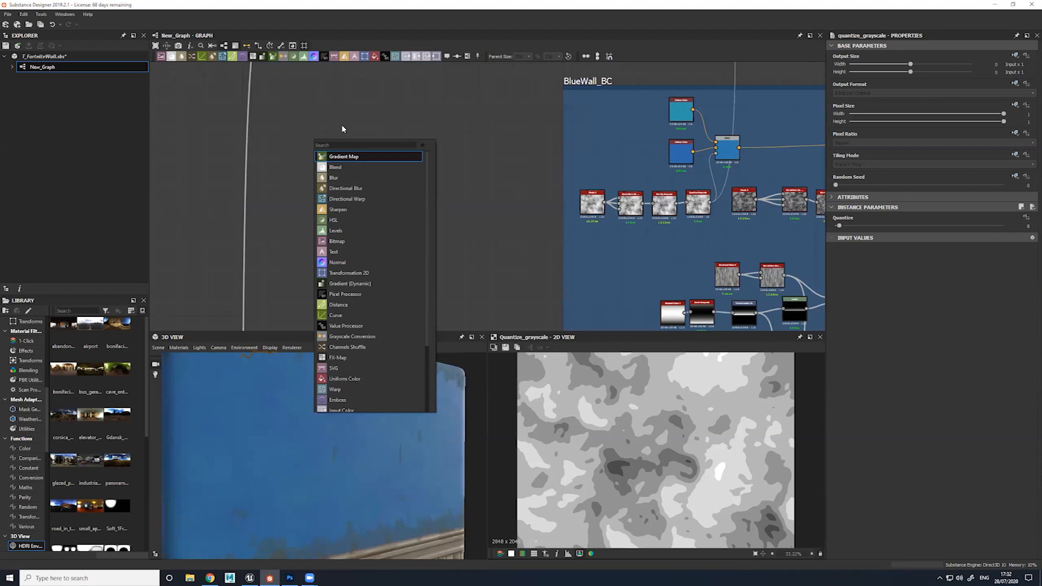
{"action": "type", "text": "shape"}
{"action": "key", "text": "Down"}
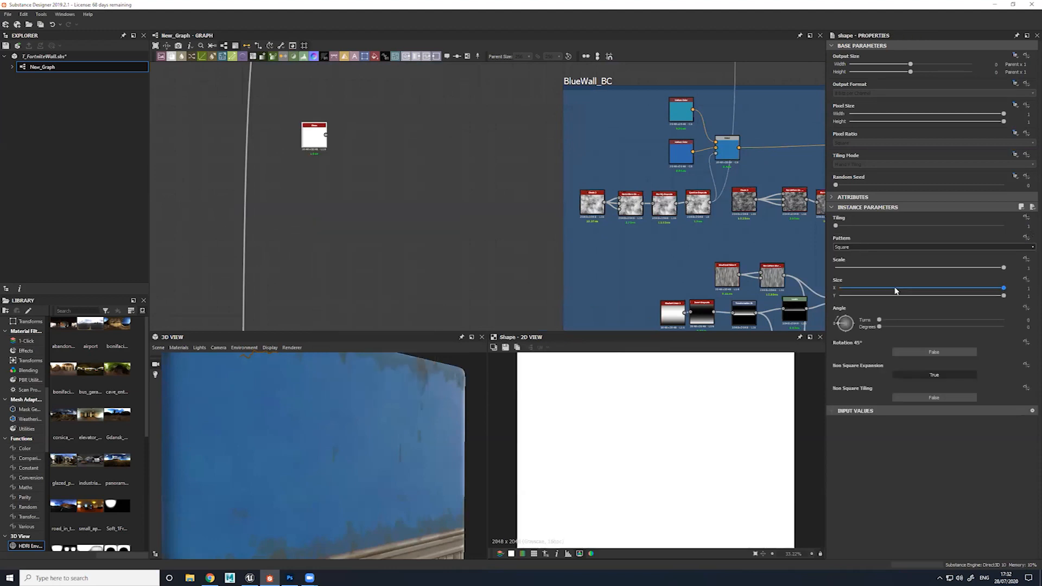
{"action": "left_click", "coordinate": [858, 247]}
{"action": "left_click", "coordinate": [852, 266]}
{"action": "scroll", "coordinate": [693, 471], "scroll_direction": "down", "scroll_amount": 4}
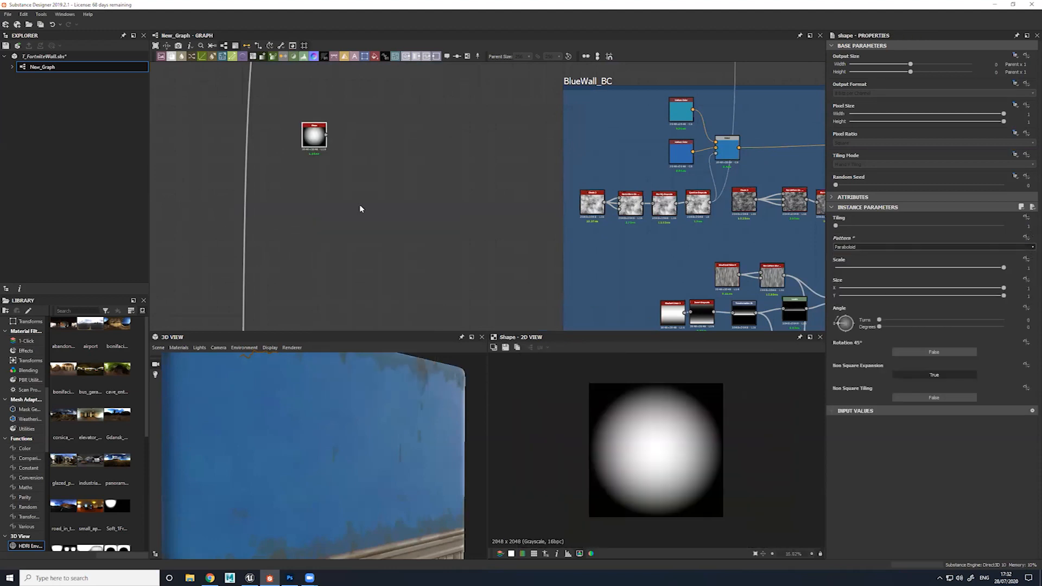
{"action": "scroll", "coordinate": [325, 140], "scroll_direction": "up", "scroll_amount": 1}
Connect a new Quantize Grayscale node to the Paraboloid shape and view its result
{"action": "left_click_drag", "start_coordinate": [324, 140], "coordinate": [365, 159]}
{"action": "type", "text": "quant"}
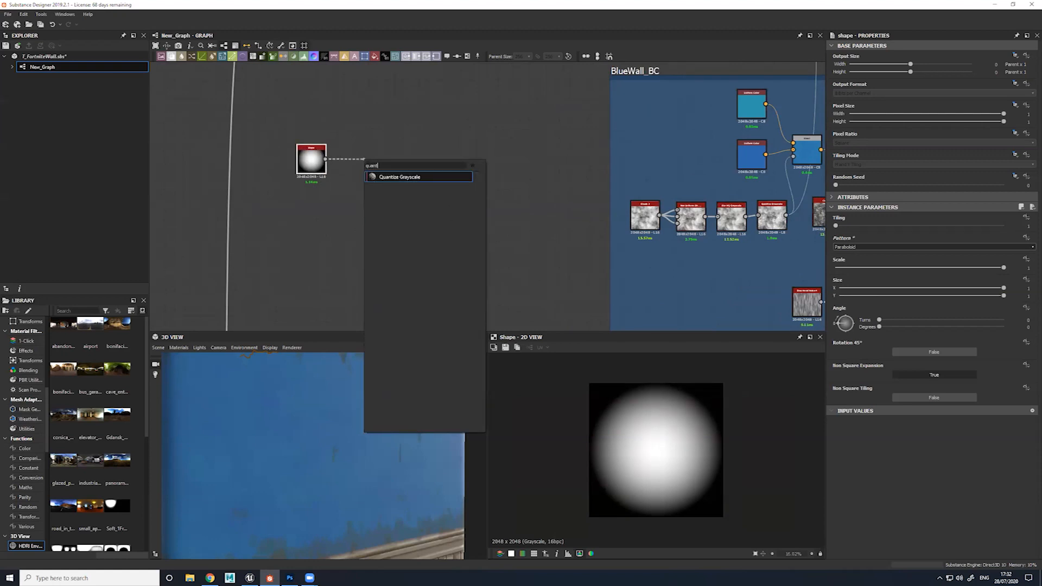
{"action": "left_click", "coordinate": [395, 177]}
{"action": "left_click_drag", "start_coordinate": [380, 157], "coordinate": [351, 160]}
{"action": "scroll", "coordinate": [650, 435], "scroll_direction": "up", "scroll_amount": 3}
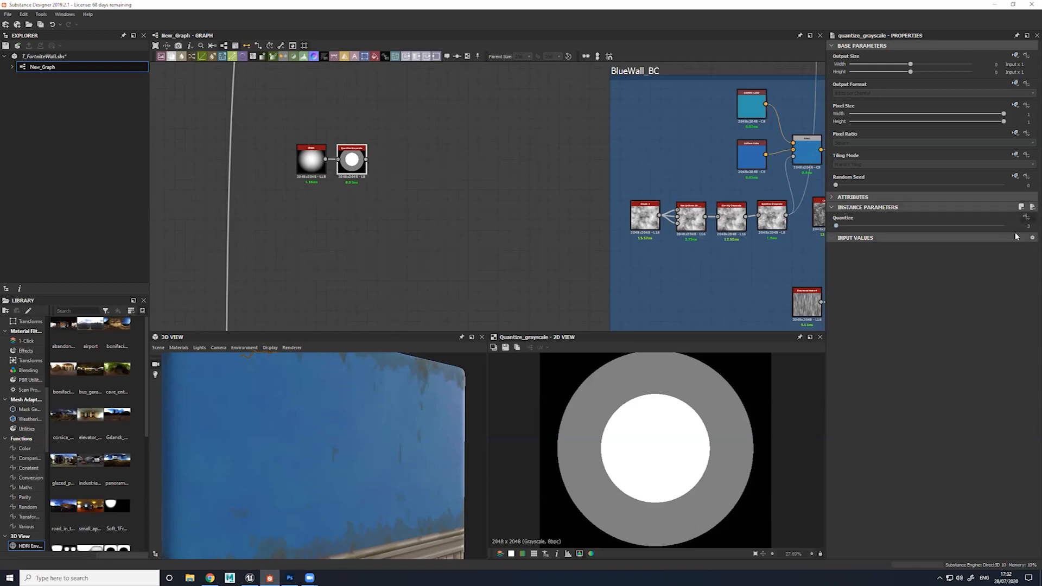
Try Quantize values of 12 and 10 on the paraboloid and examine the stepped grayscale rings
{"action": "left_click_drag", "start_coordinate": [836, 227], "coordinate": [843, 228]}
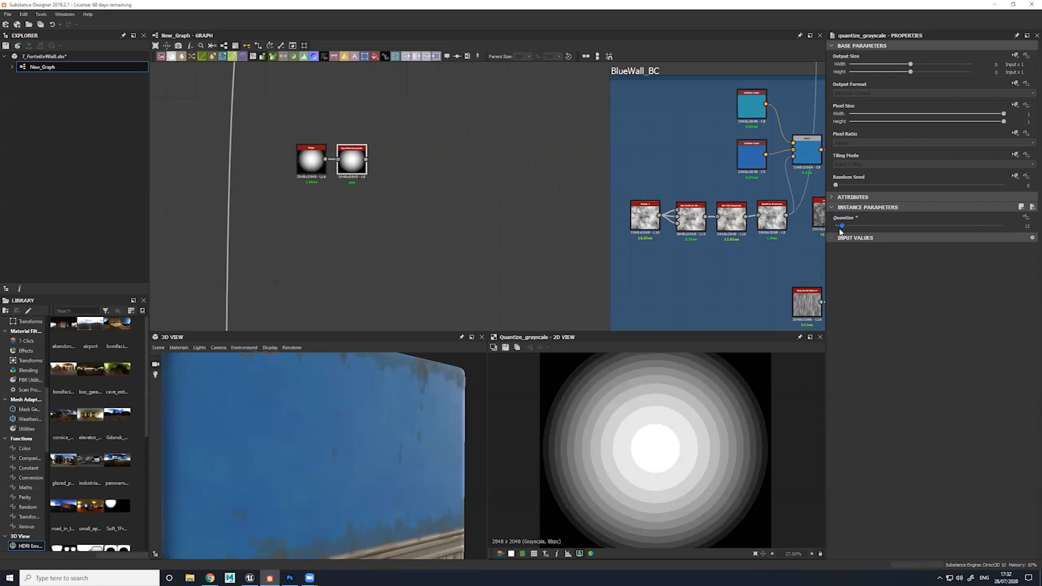
{"action": "scroll", "coordinate": [638, 429], "scroll_direction": "up", "scroll_amount": 5}
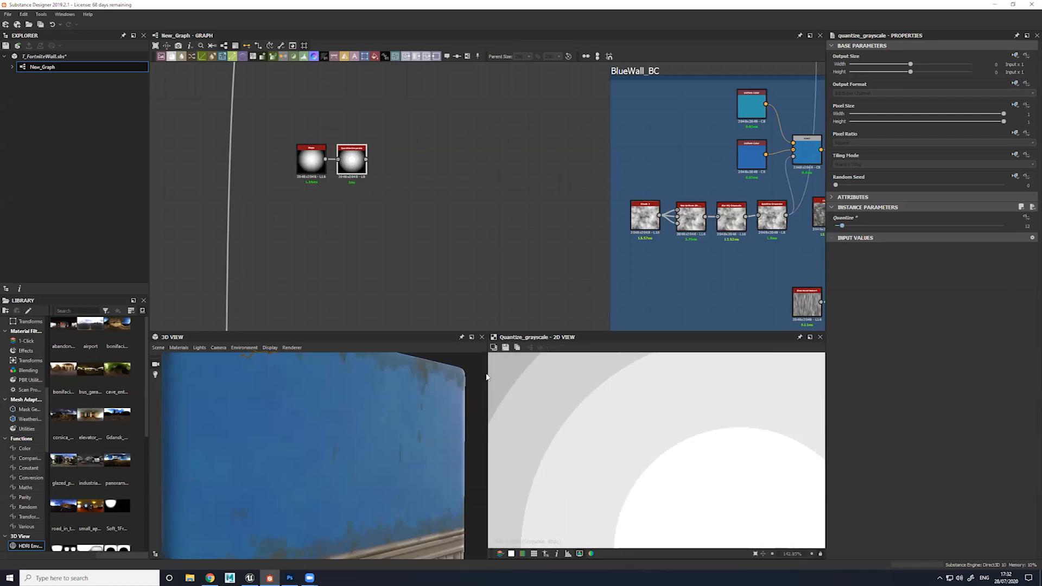
{"action": "scroll", "coordinate": [488, 380], "scroll_direction": "down", "scroll_amount": 4}
{"action": "mouse_move", "coordinate": [842, 228]}
{"action": "left_mouse_down"}
{"action": "mouse_move", "coordinate": [907, 228]}
{"action": "mouse_move", "coordinate": [841, 228]}
{"action": "left_mouse_up"}
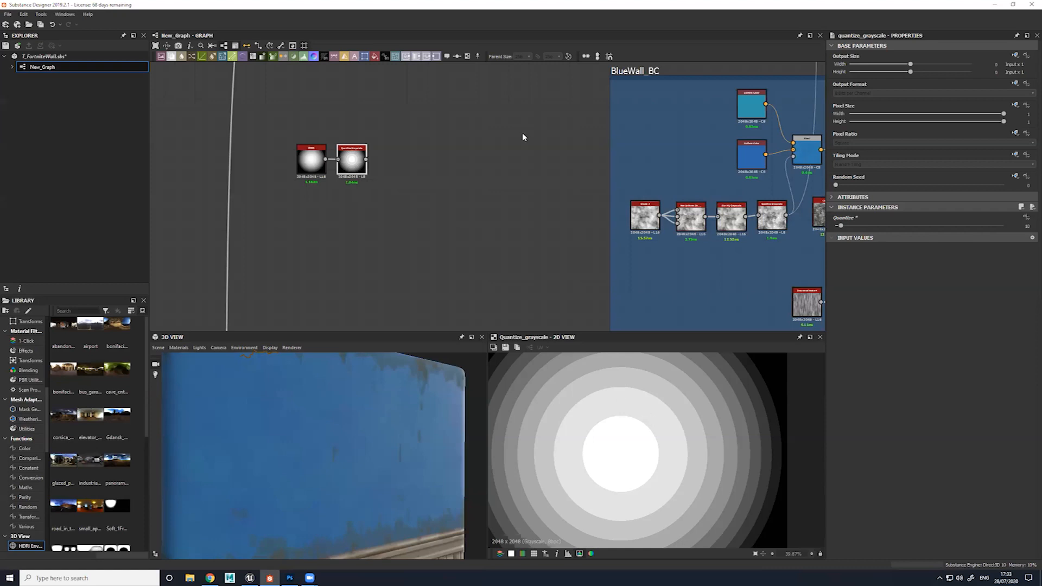
{"action": "key", "text": "f"}
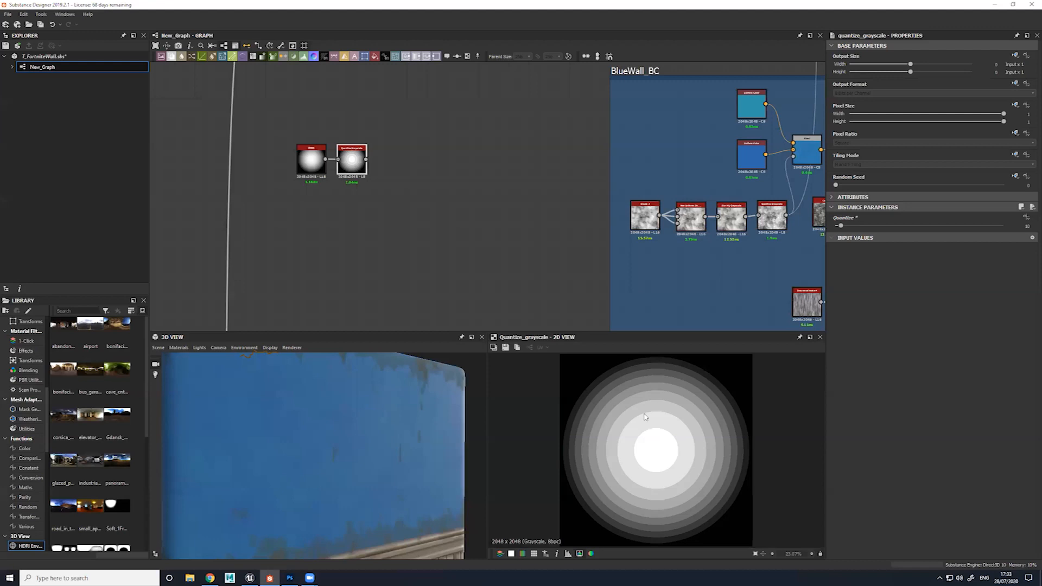
{"action": "scroll", "coordinate": [673, 447], "scroll_direction": "up", "scroll_amount": 2}
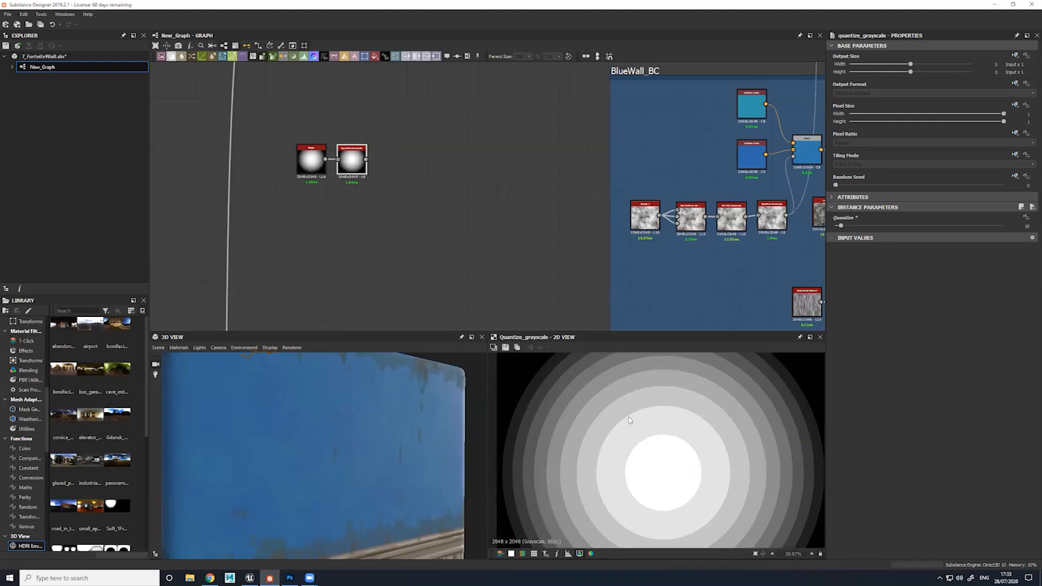
Delete the demonstration Shape and Quantize Grayscale nodes
{"action": "left_click_drag", "start_coordinate": [319, 118], "coordinate": [362, 171]}
{"action": "key", "text": "Delete"}
Preview the Clouds 2 chain's Quantize Grayscale mask in an enlarged 2D view and examine its stepped patches
{"action": "middle_click_drag", "start_coordinate": [758, 235], "coordinate": [545, 228]}
{"action": "scroll", "coordinate": [546, 229], "scroll_direction": "up", "scroll_amount": 4}
{"action": "double_click", "coordinate": [568, 190]}
{"action": "scroll", "coordinate": [684, 462], "scroll_direction": "up", "scroll_amount": 1}
{"action": "scroll", "coordinate": [683, 463], "scroll_direction": "down", "scroll_amount": 2}
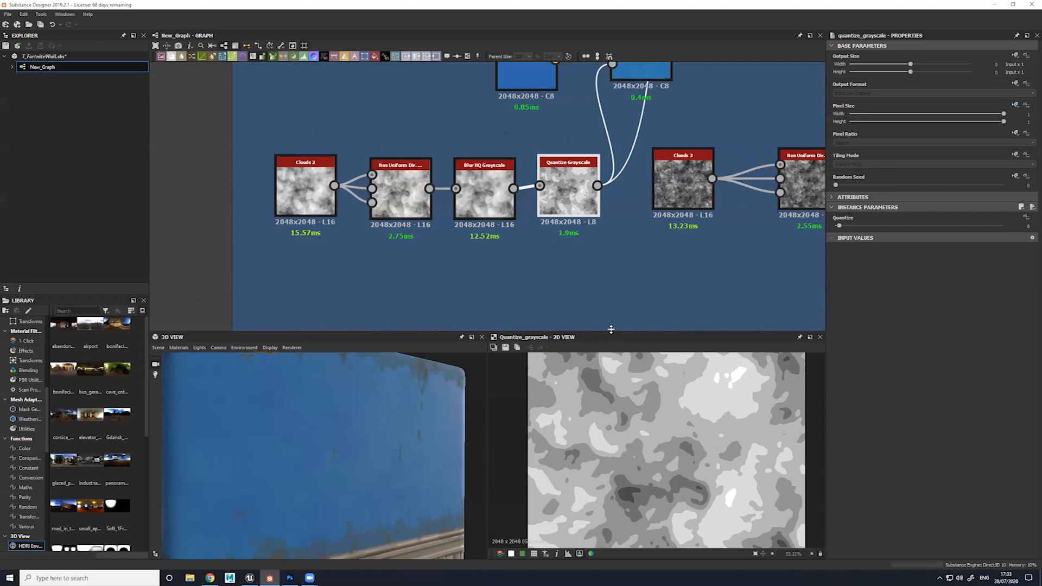
{"action": "left_click_drag", "start_coordinate": [611, 332], "coordinate": [608, 245]}
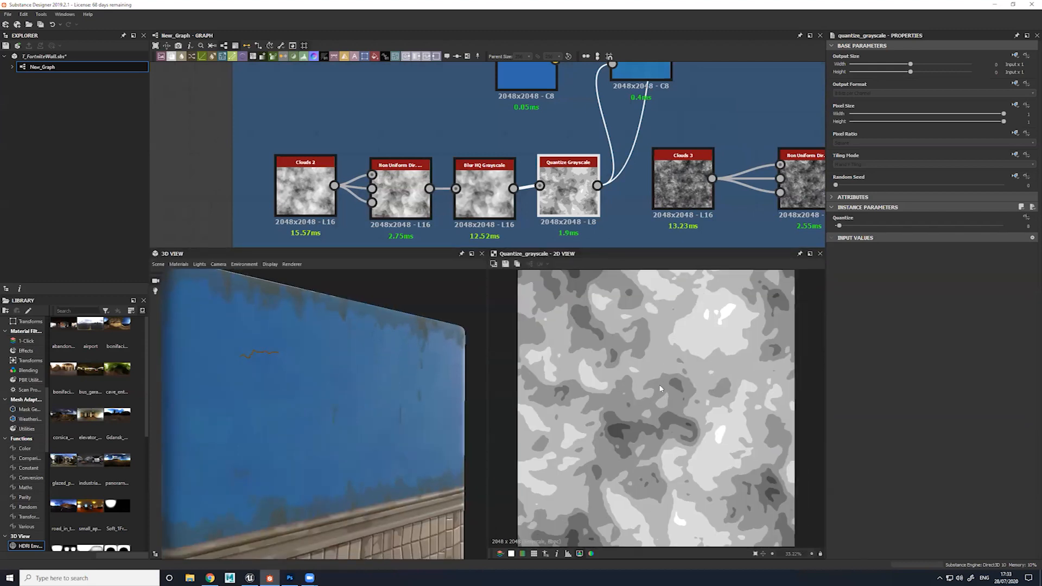
{"action": "scroll", "coordinate": [660, 385], "scroll_direction": "up", "scroll_amount": 3}
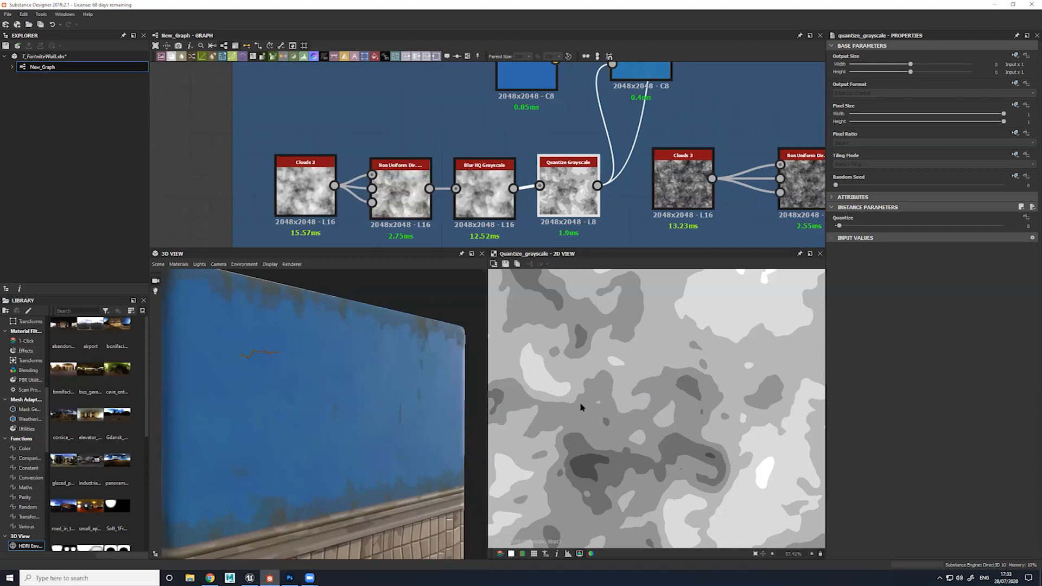
Preview the Blend of the two blues and set its opacity to 1
{"action": "middle_click_drag", "start_coordinate": [622, 128], "coordinate": [557, 153]}
{"action": "scroll", "coordinate": [541, 204], "scroll_direction": "down", "scroll_amount": 2}
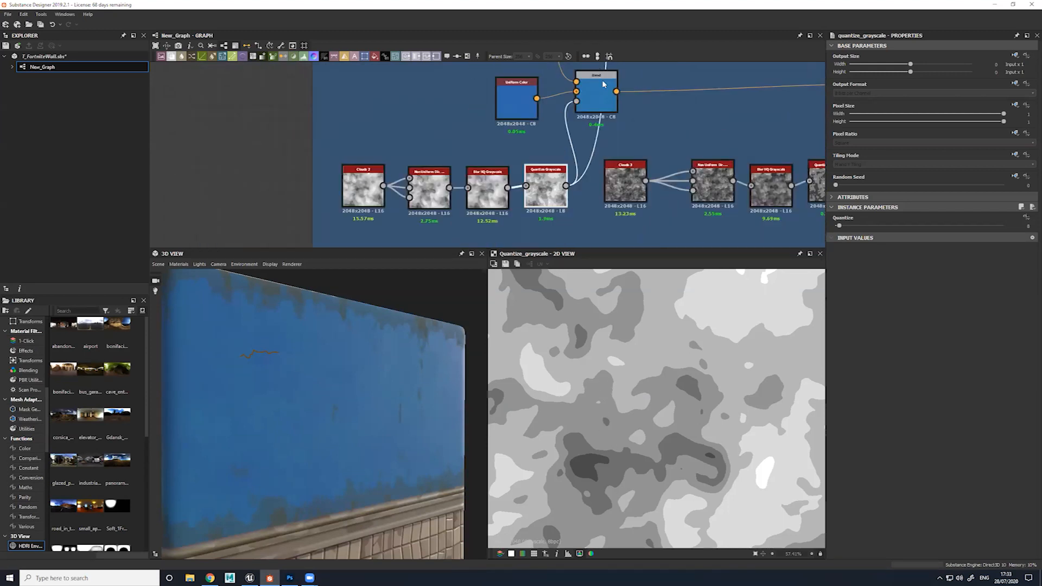
{"action": "double_click", "coordinate": [602, 100]}
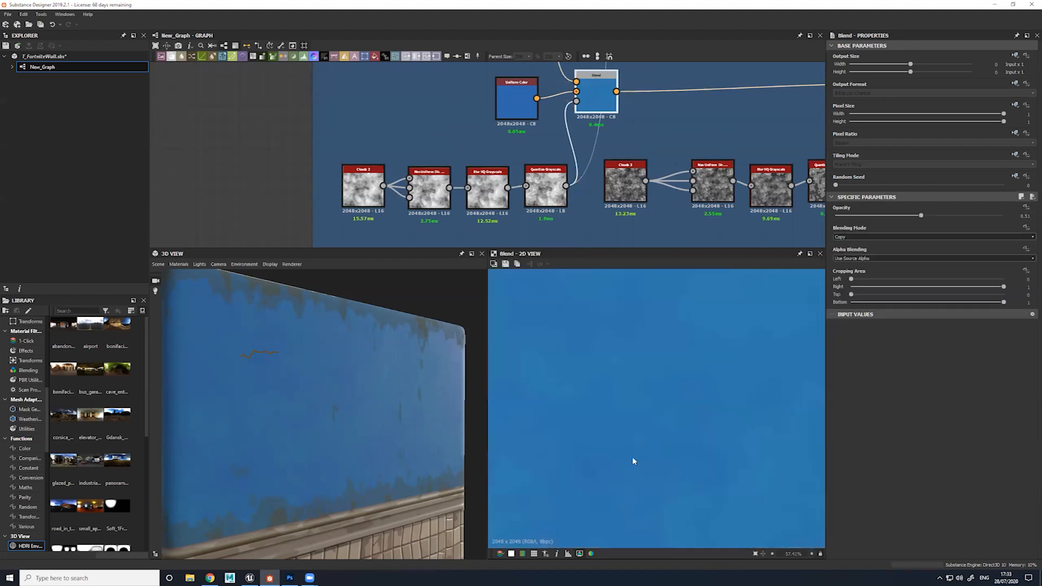
{"action": "scroll", "coordinate": [656, 418], "scroll_direction": "down", "scroll_amount": 2}
{"action": "left_click_drag", "start_coordinate": [919, 216], "coordinate": [1006, 217]}
{"action": "scroll", "coordinate": [673, 396], "scroll_direction": "down", "scroll_amount": 3}
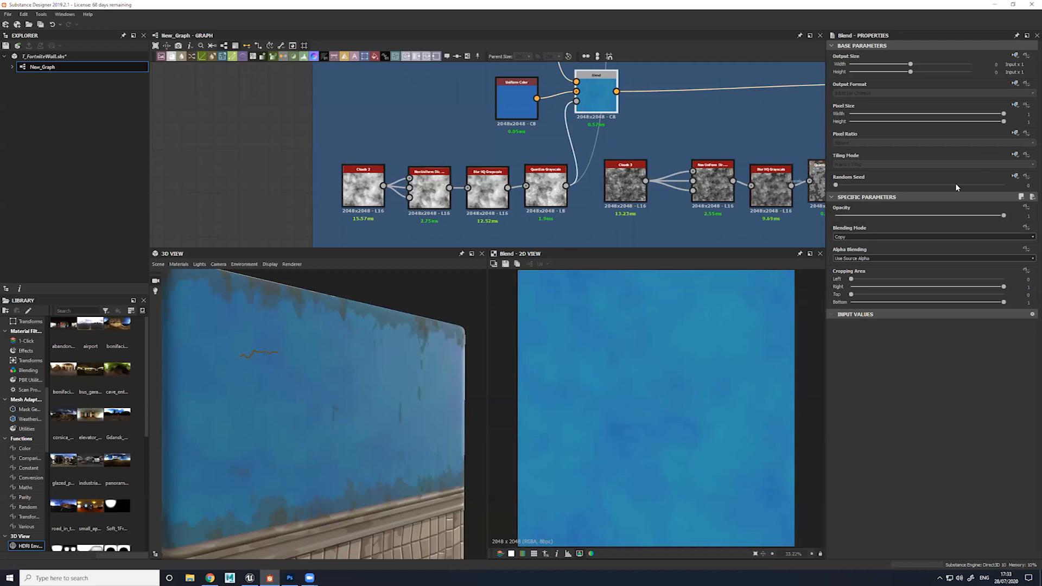
Lower the opacity of the Blend of the two blues and preview the Soft Light Blend that follows it
{"action": "left_click_drag", "start_coordinate": [988, 217], "coordinate": [918, 218]}
{"action": "scroll", "coordinate": [749, 166], "scroll_direction": "down", "scroll_amount": 1}
{"action": "middle_click_drag", "start_coordinate": [749, 166], "coordinate": [554, 170]}
{"action": "left_click_drag", "start_coordinate": [519, 145], "coordinate": [533, 186]}
{"action": "left_click_drag", "start_coordinate": [452, 185], "coordinate": [465, 187]}
{"action": "left_click", "coordinate": [683, 117]}
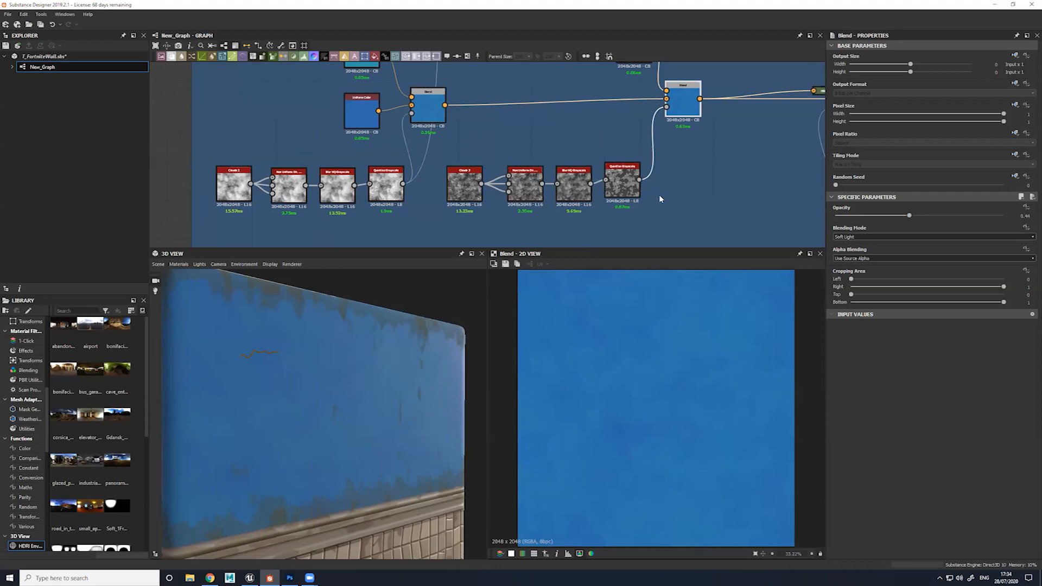
Preview the Clouds 3 chain's Quantize Grayscale mask and compare its source nodes with those of the first cloud chain
{"action": "middle_click_drag", "start_coordinate": [659, 196], "coordinate": [669, 247]}
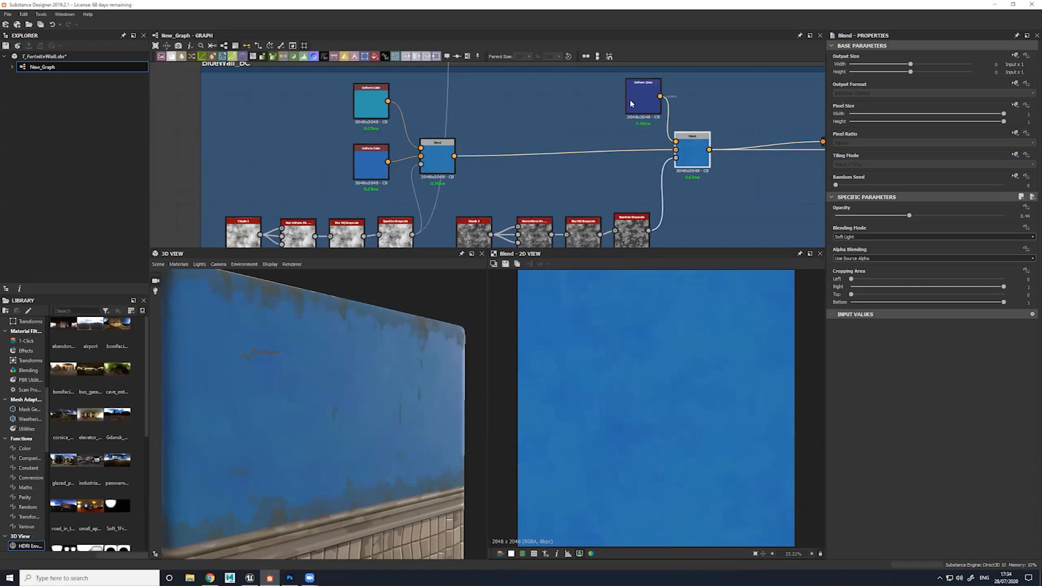
{"action": "middle_click_drag", "start_coordinate": [633, 232], "coordinate": [612, 194]}
{"action": "left_click", "coordinate": [612, 194]}
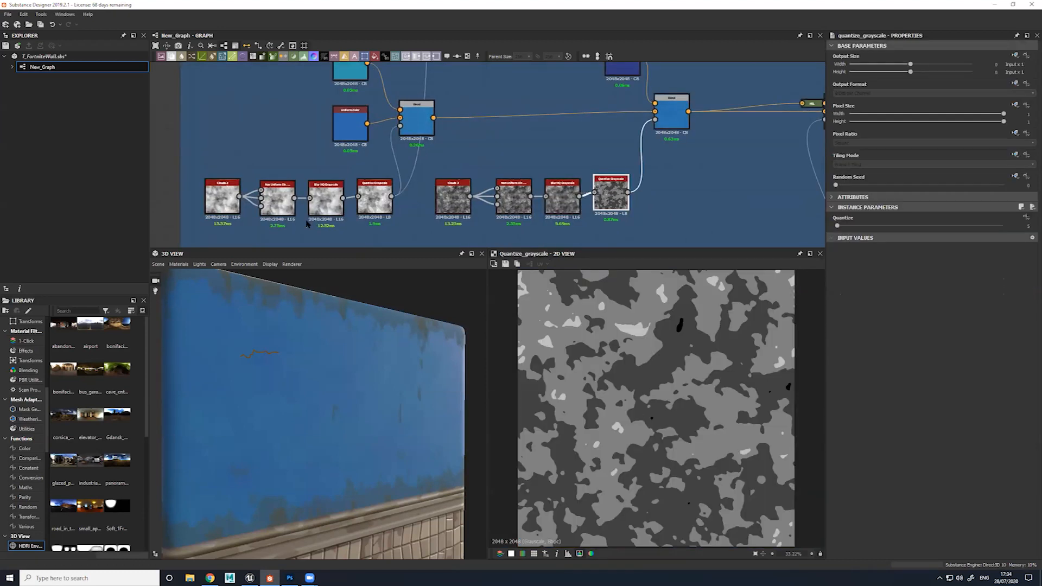
{"action": "left_click_drag", "start_coordinate": [210, 166], "coordinate": [359, 207]}
{"action": "left_click", "coordinate": [454, 195]}
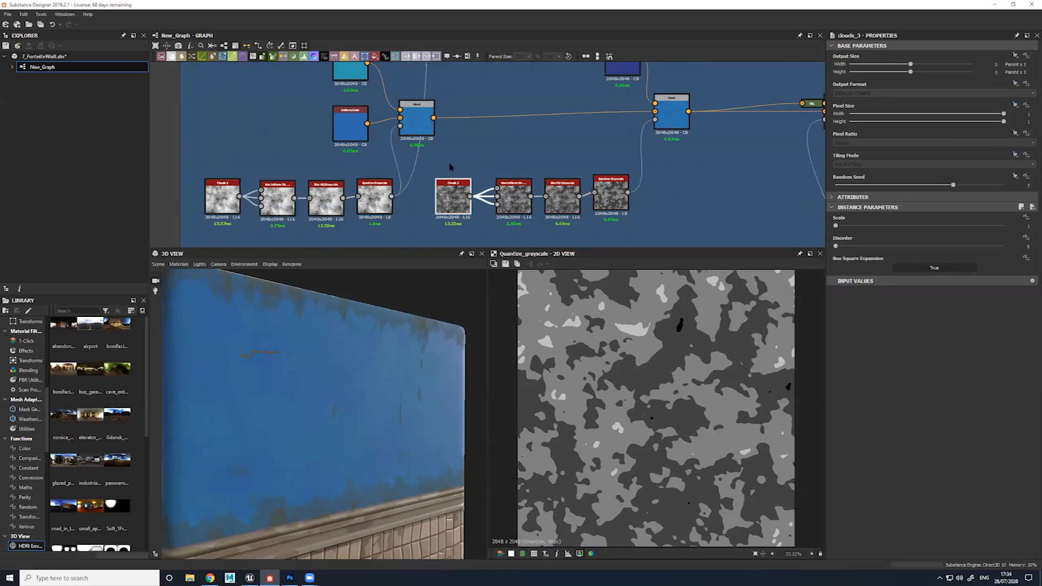
{"action": "left_click", "coordinate": [615, 205]}
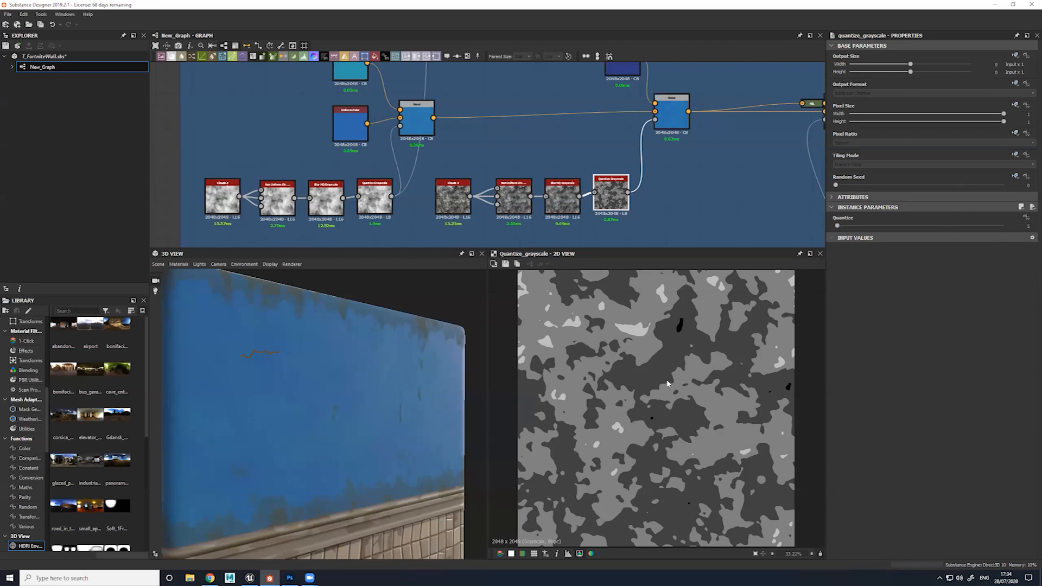
Try Intensity 0 on the Clouds 3 chain's Blur HQ Grayscale while viewing the quantized mask, and set it to 2.47
{"action": "scroll", "coordinate": [570, 195], "scroll_direction": "up", "scroll_amount": 4}
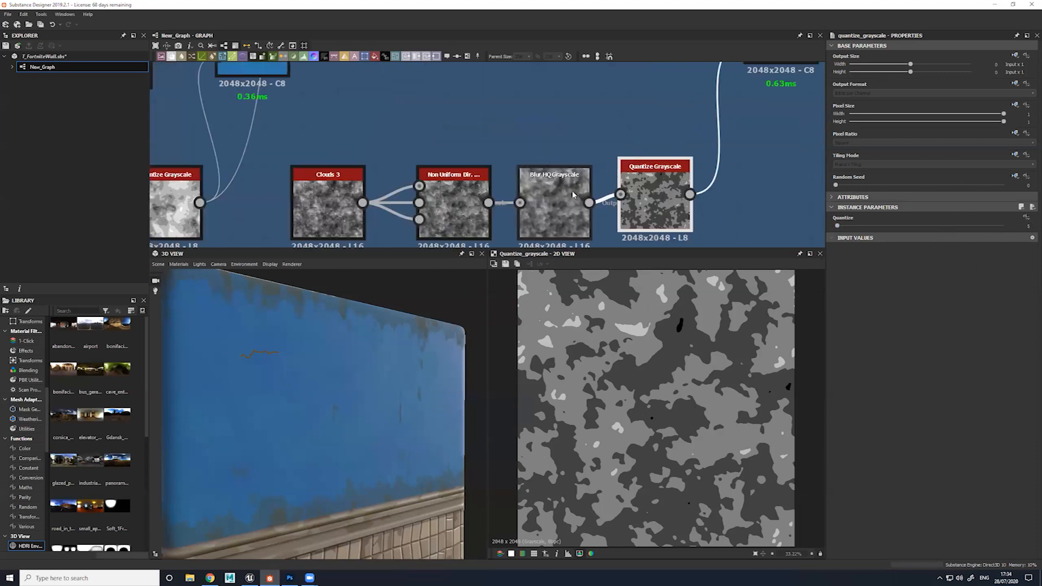
{"action": "double_click", "coordinate": [553, 154]}
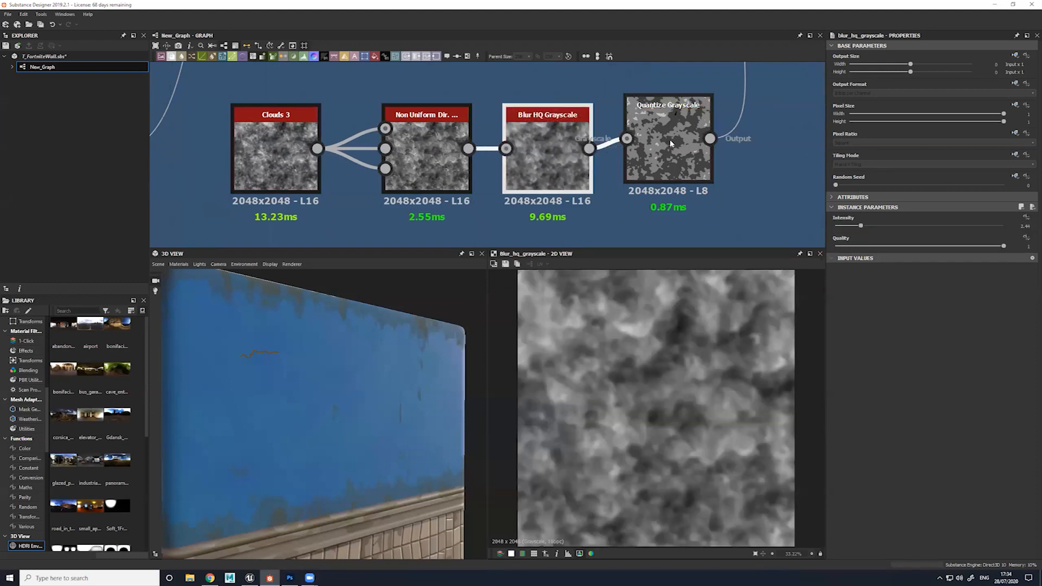
{"action": "double_click", "coordinate": [673, 140]}
{"action": "left_click", "coordinate": [573, 152]}
{"action": "left_click_drag", "start_coordinate": [860, 225], "coordinate": [831, 230]}
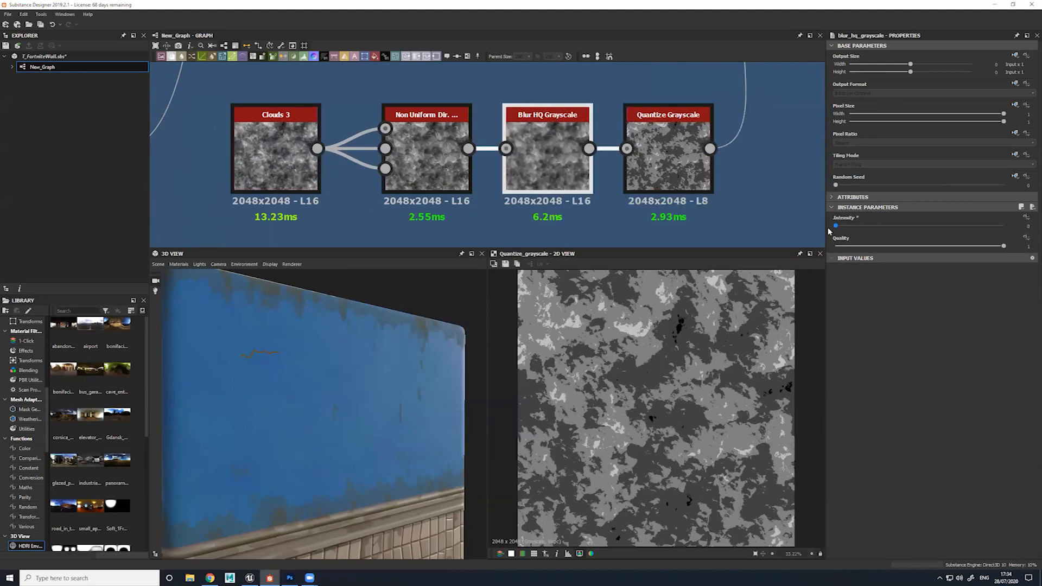
{"action": "left_click_drag", "start_coordinate": [837, 227], "coordinate": [861, 231]}
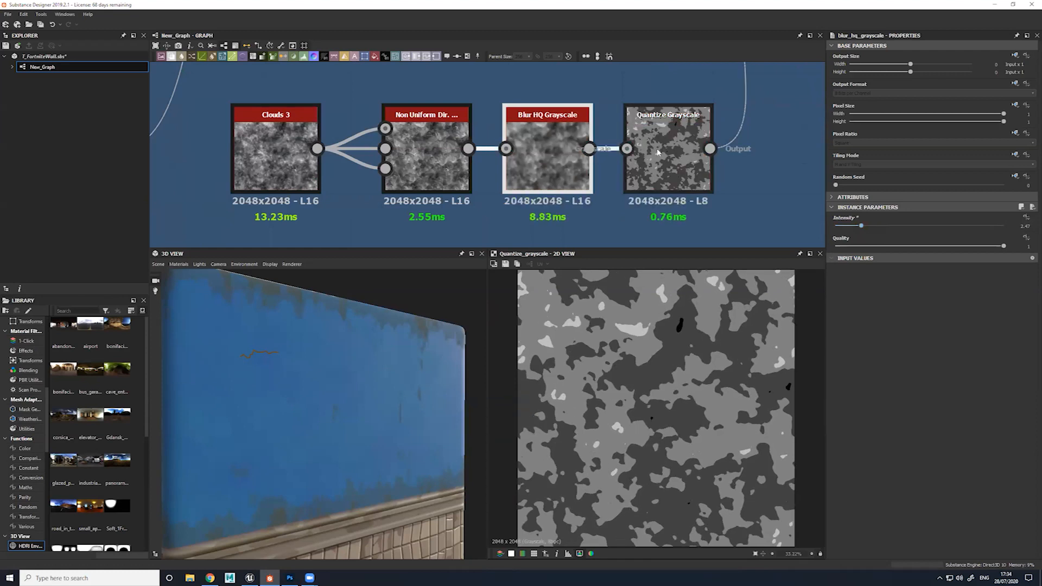
Locate the start of the gradient chain for the wall's worn edges and preview its Gradient Linear 2 node
{"action": "scroll", "coordinate": [659, 152], "scroll_direction": "down", "scroll_amount": 6}
{"action": "middle_click_drag", "start_coordinate": [375, 204], "coordinate": [531, 207]}
{"action": "middle_click_drag", "start_coordinate": [404, 123], "coordinate": [217, 56]}
{"action": "middle_click_drag", "start_coordinate": [572, 103], "coordinate": [512, 228]}
{"action": "middle_click_drag", "start_coordinate": [516, 155], "coordinate": [698, 128]}
{"action": "scroll", "coordinate": [421, 221], "scroll_direction": "up", "scroll_amount": 5}
{"action": "left_click_drag", "start_coordinate": [397, 434], "coordinate": [348, 410]}
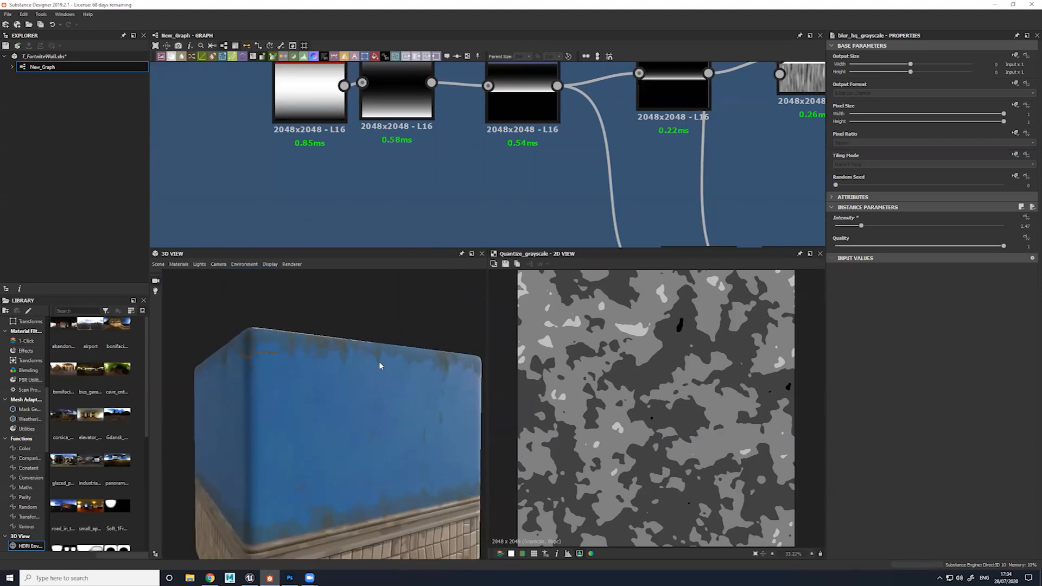
{"action": "middle_click_drag", "start_coordinate": [449, 134], "coordinate": [544, 196]}
{"action": "double_click", "coordinate": [402, 142]}
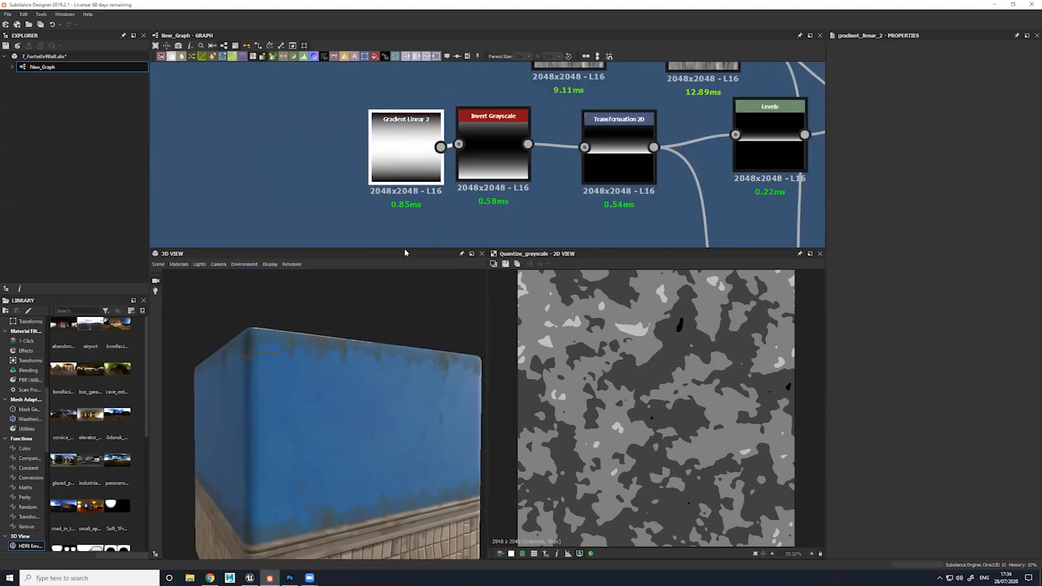
{"action": "scroll", "coordinate": [645, 406], "scroll_direction": "down", "scroll_amount": 3}
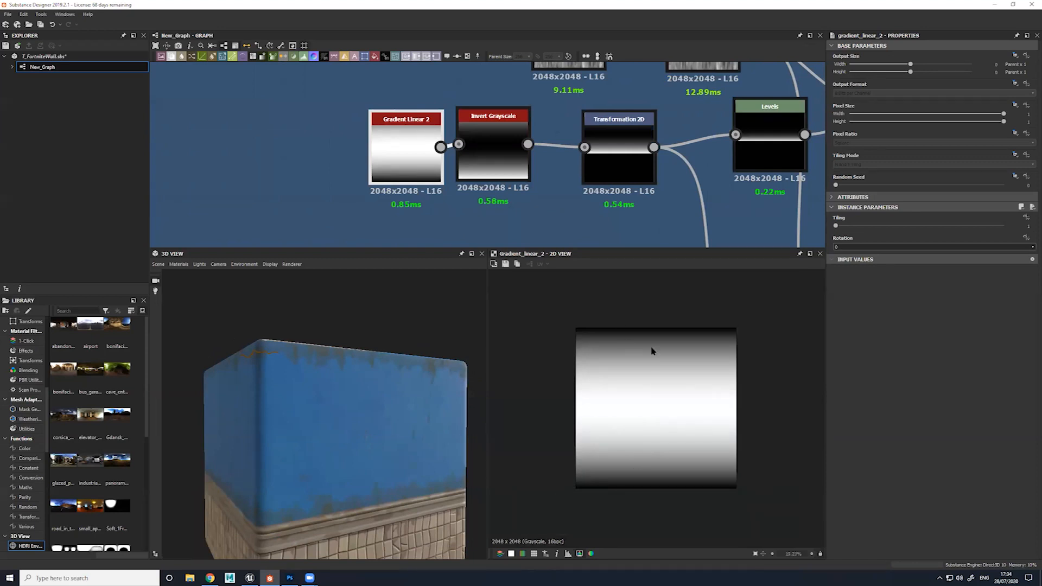
Preview the Invert Grayscale node and the untiled Transformation 2D node that follow the linear gradient
{"action": "double_click", "coordinate": [506, 150]}
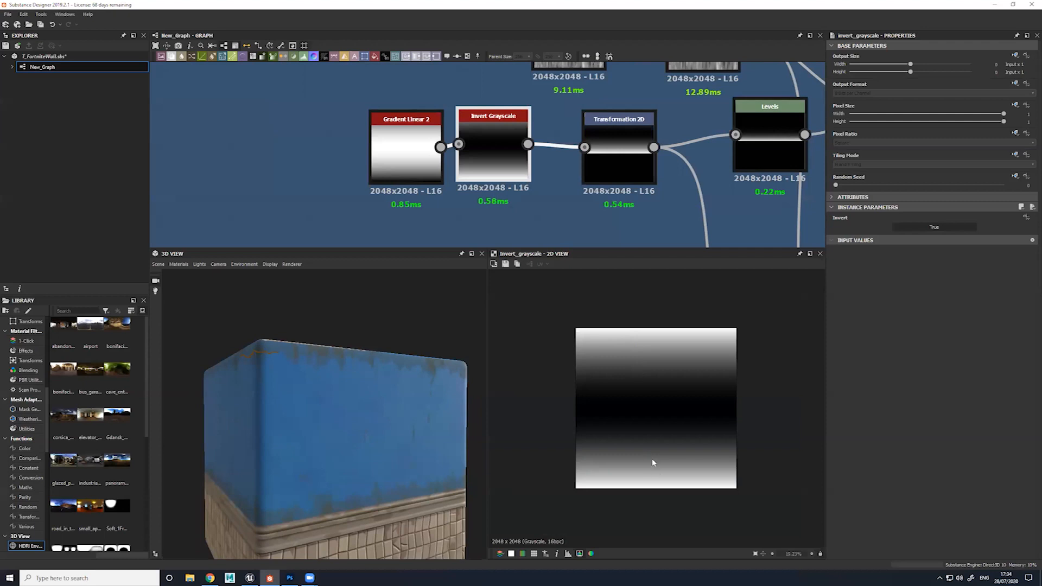
{"action": "middle_click_drag", "start_coordinate": [599, 194], "coordinate": [511, 175]}
{"action": "double_click", "coordinate": [548, 105]}
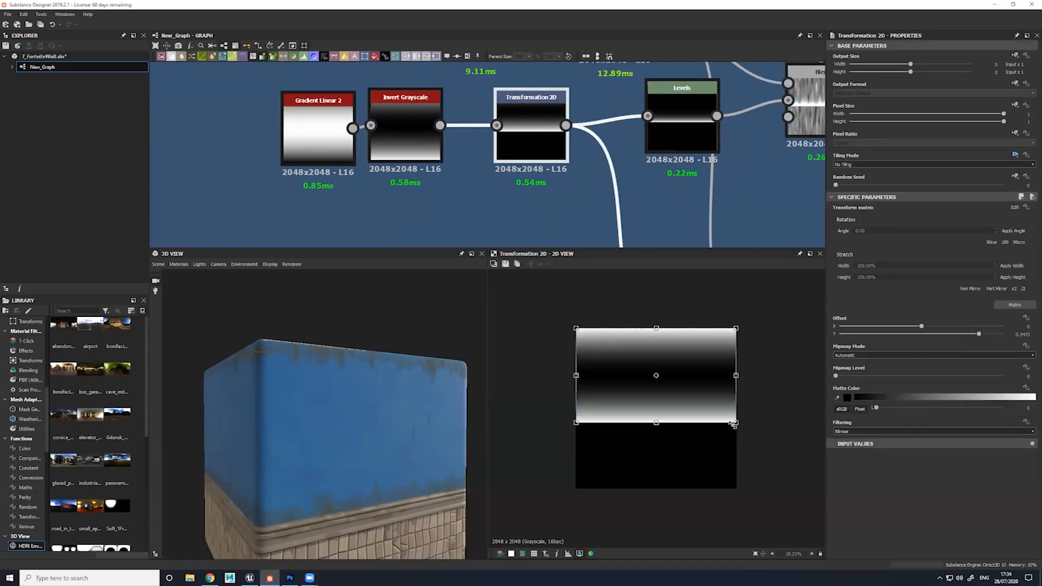
Branch a demonstration Transformation 2D node from Invert Grayscale and squash the gradient vertically to about a fifth of its height
{"action": "scroll", "coordinate": [480, 125], "scroll_direction": "down", "scroll_amount": 4}
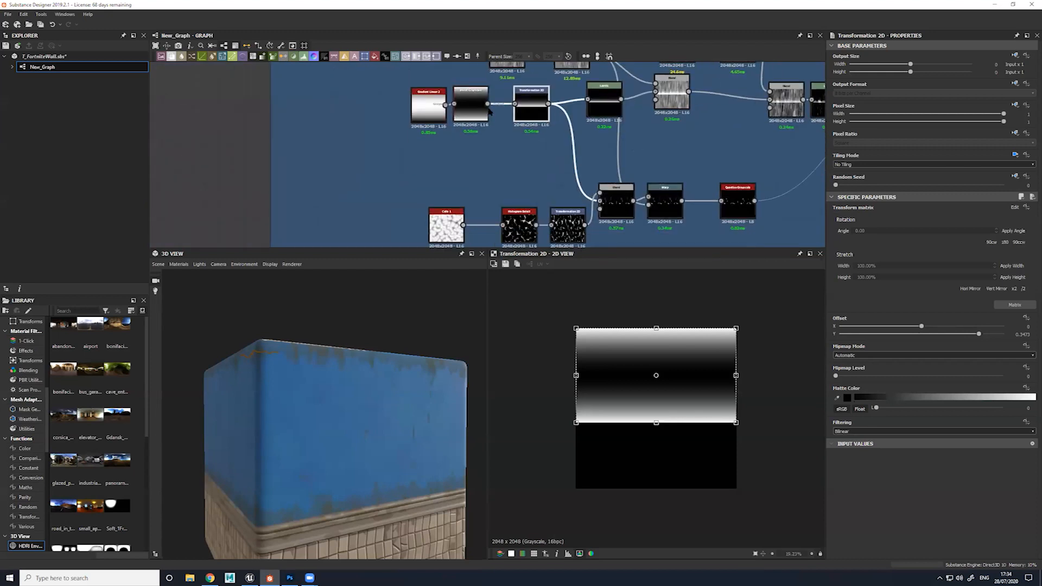
{"action": "left_click_drag", "start_coordinate": [487, 103], "coordinate": [493, 142]}
{"action": "type", "text": "trans"}
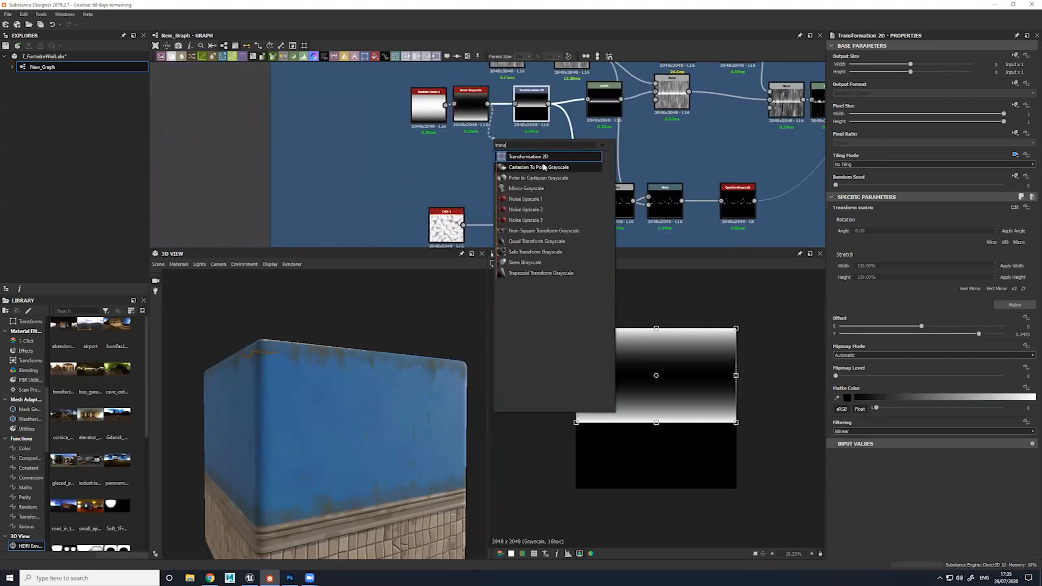
{"action": "key", "text": "Return"}
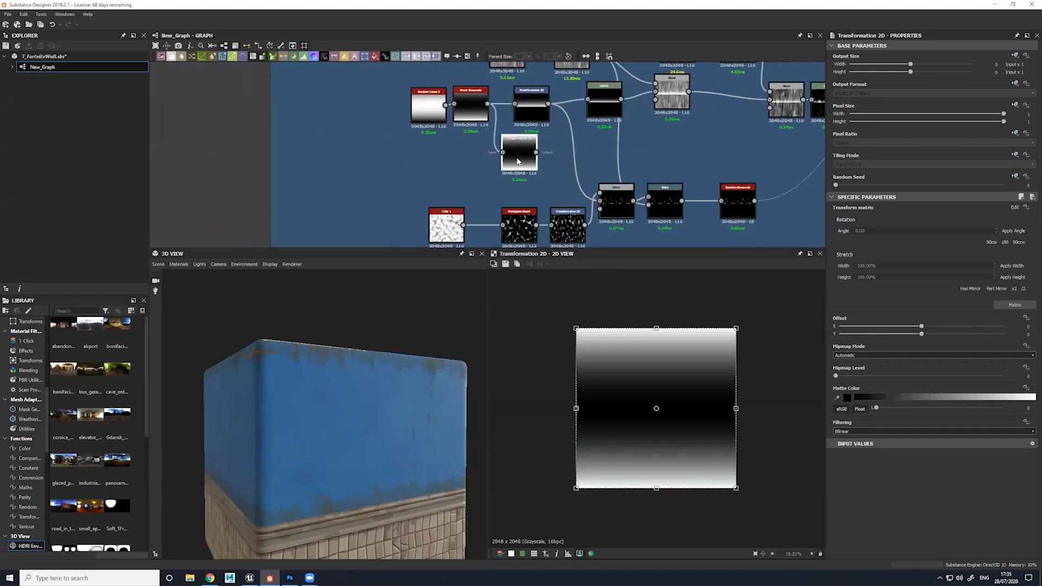
{"action": "left_click_drag", "start_coordinate": [656, 487], "coordinate": [666, 359]}
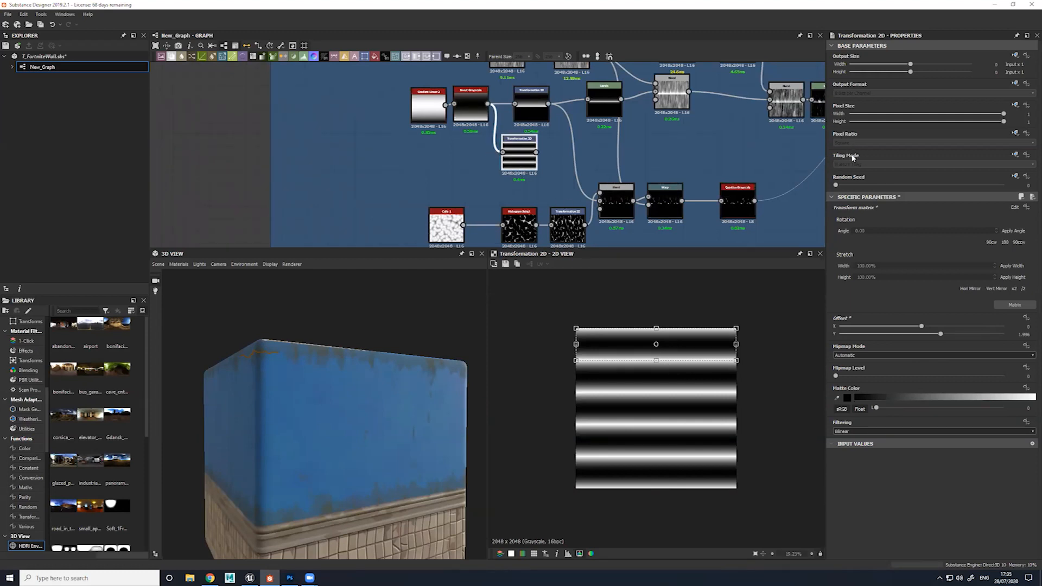
Make the demonstration node's Tiling Mode absolute and set it to No Tiling
{"action": "left_click", "coordinate": [1014, 155]}
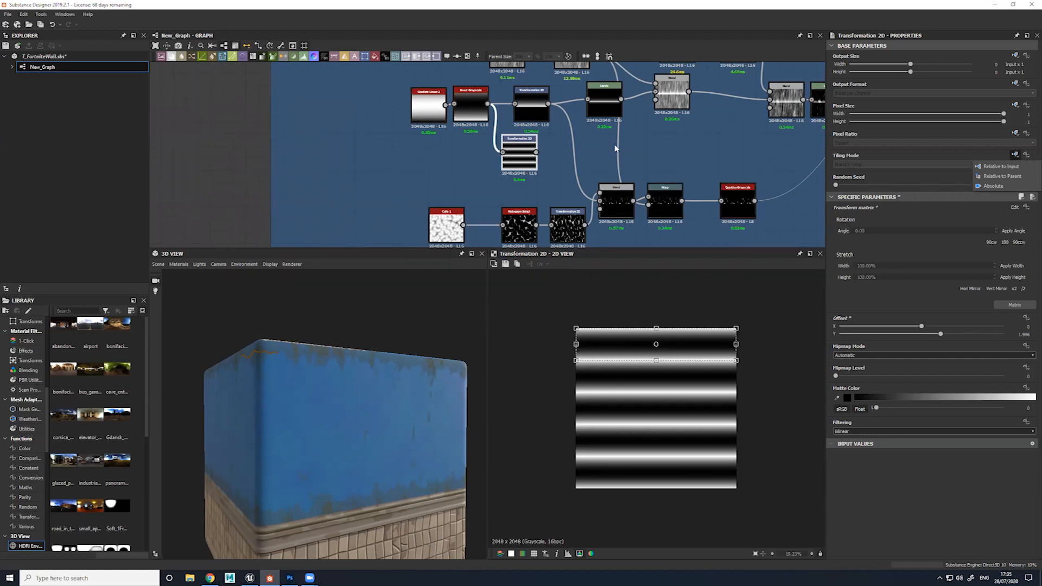
{"action": "left_click", "coordinate": [979, 186]}
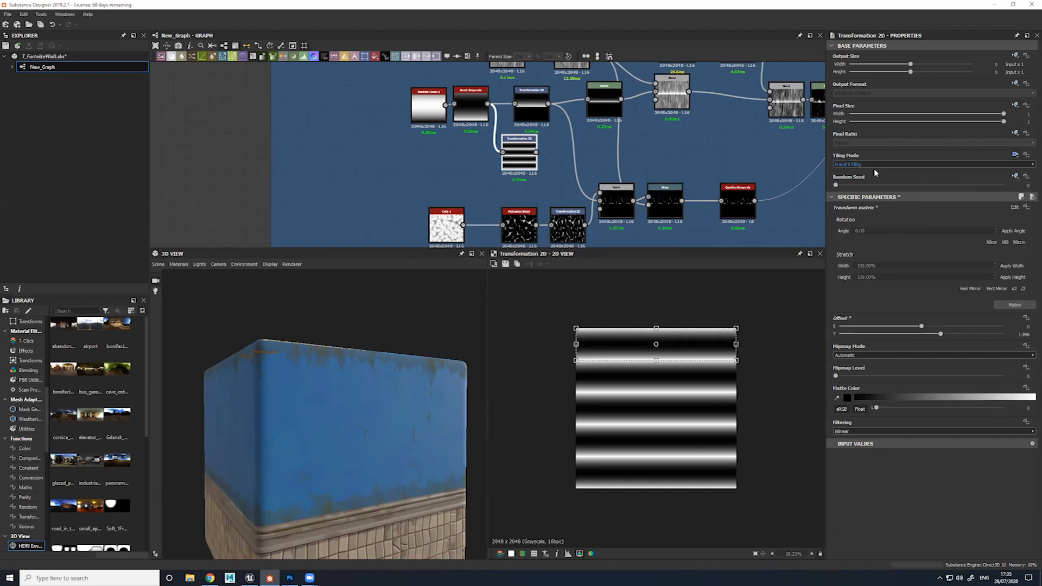
{"action": "left_click", "coordinate": [857, 164]}
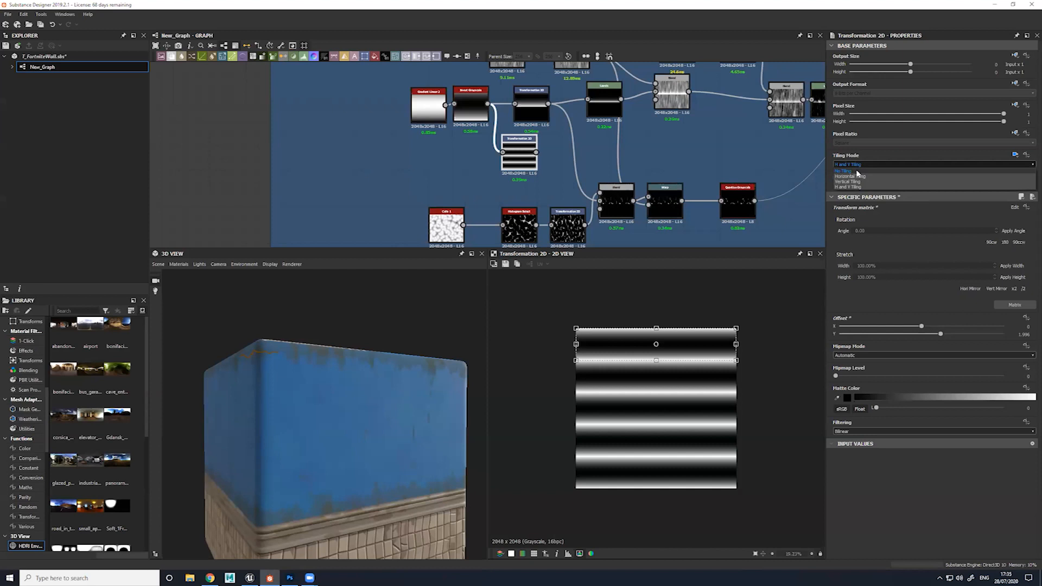
{"action": "left_click", "coordinate": [847, 171]}
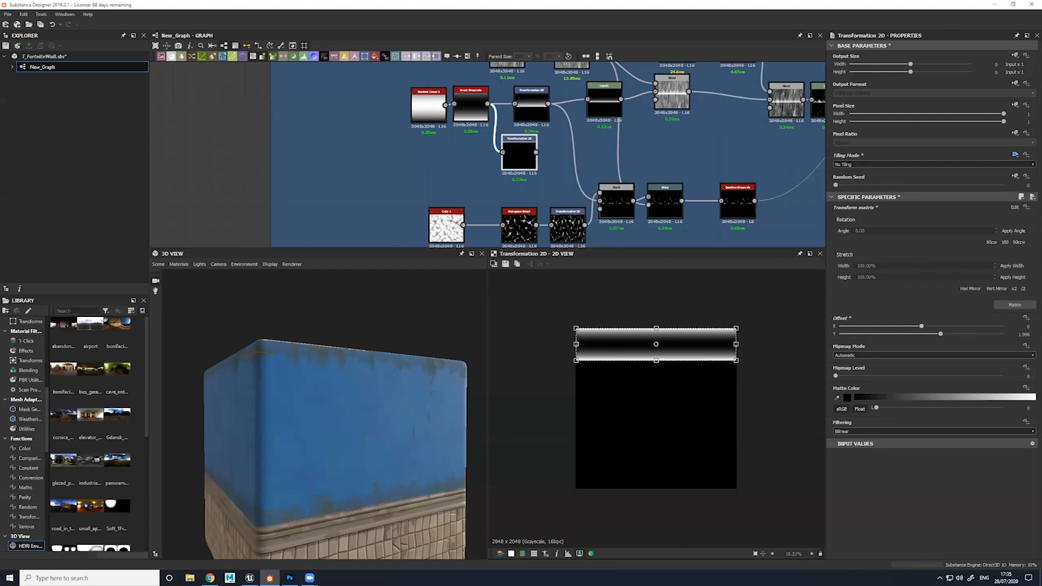
{"action": "scroll", "coordinate": [643, 342], "scroll_direction": "up", "scroll_amount": 3}
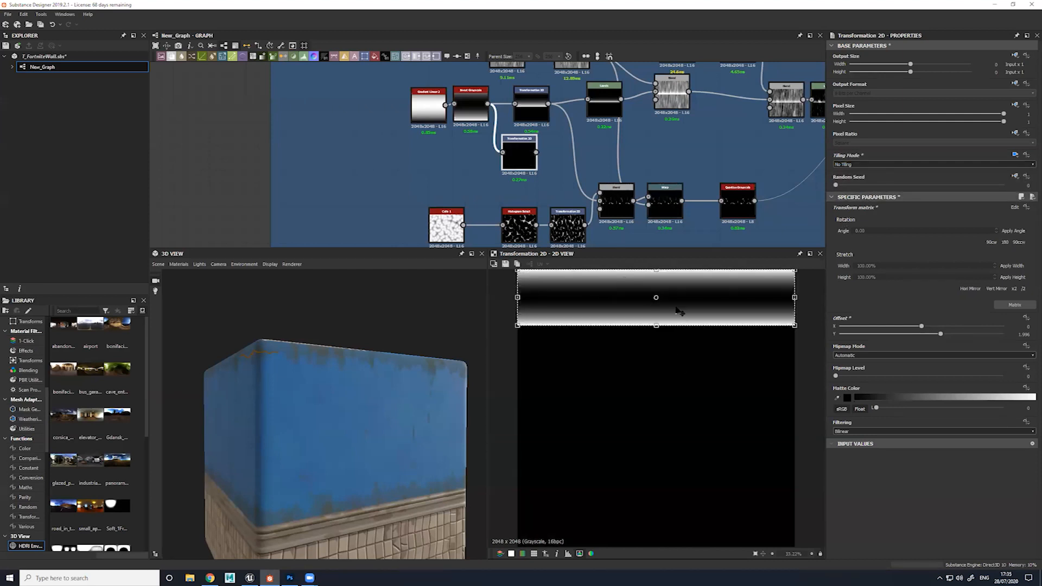
Review the Tiling Mode options against the wall in 3D, and delete the demonstration Transformation 2D node
{"action": "middle_click_drag", "start_coordinate": [406, 402], "coordinate": [354, 352]}
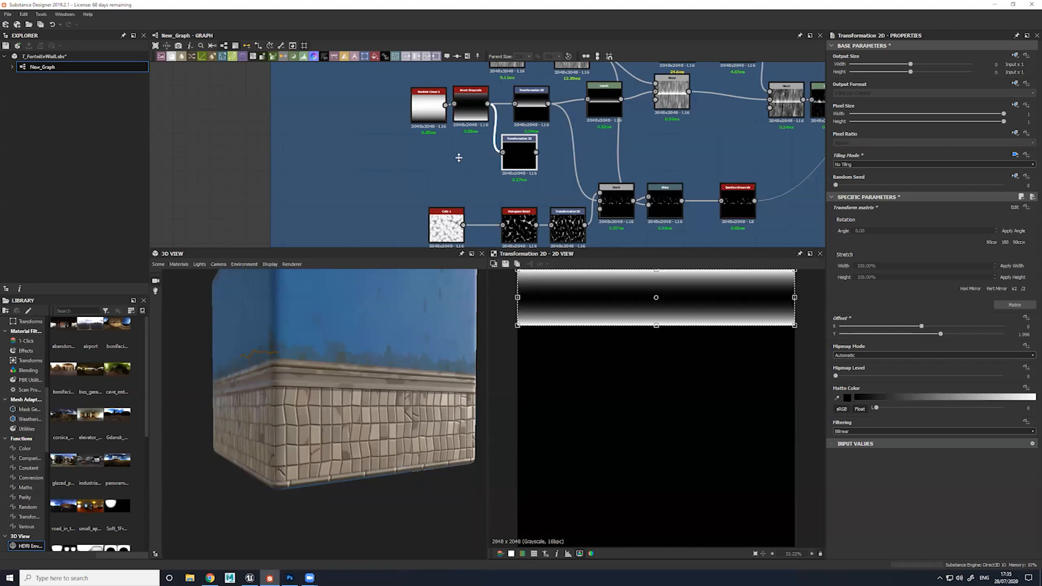
{"action": "middle_click_drag", "start_coordinate": [459, 158], "coordinate": [422, 185]}
{"action": "left_click", "coordinate": [916, 164]}
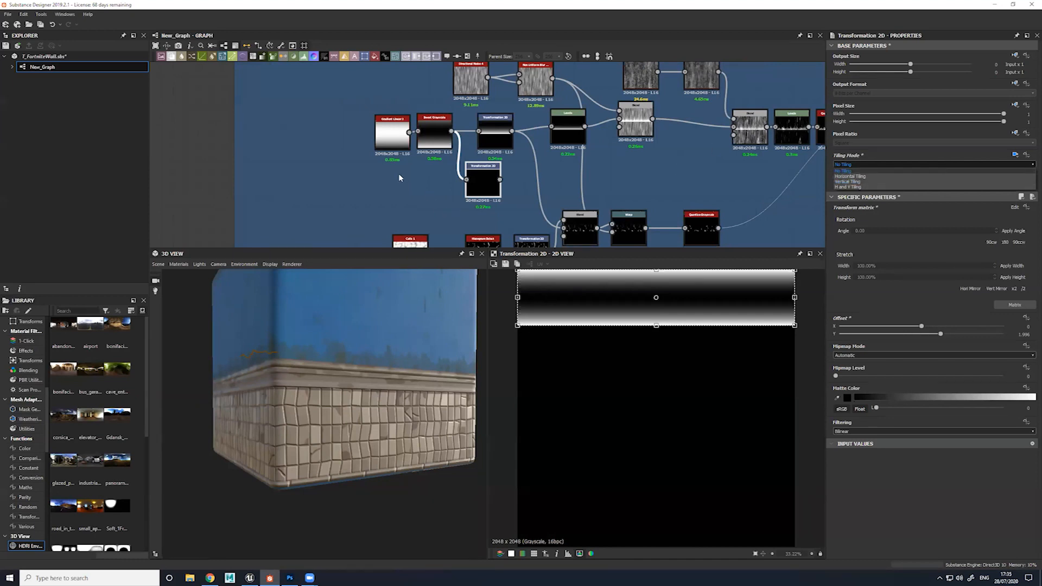
{"action": "left_click_drag", "start_coordinate": [421, 182], "coordinate": [482, 201]}
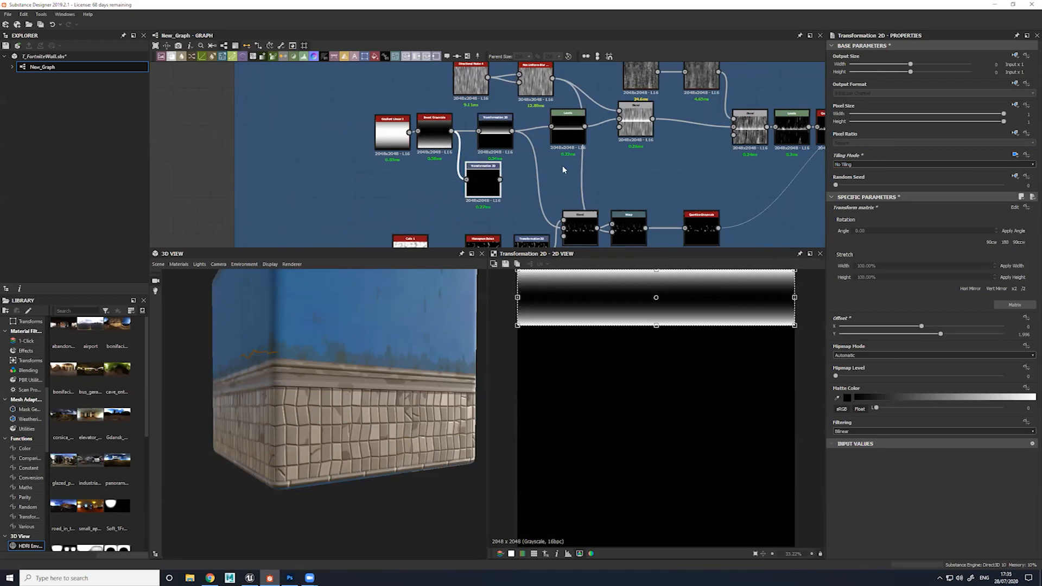
{"action": "key", "text": "Delete"}
Preview the Levels-adjusted gradient and the Add (Linear Dodge) Blend that combines it with the directional noise
{"action": "middle_click_drag", "start_coordinate": [577, 146], "coordinate": [518, 170]}
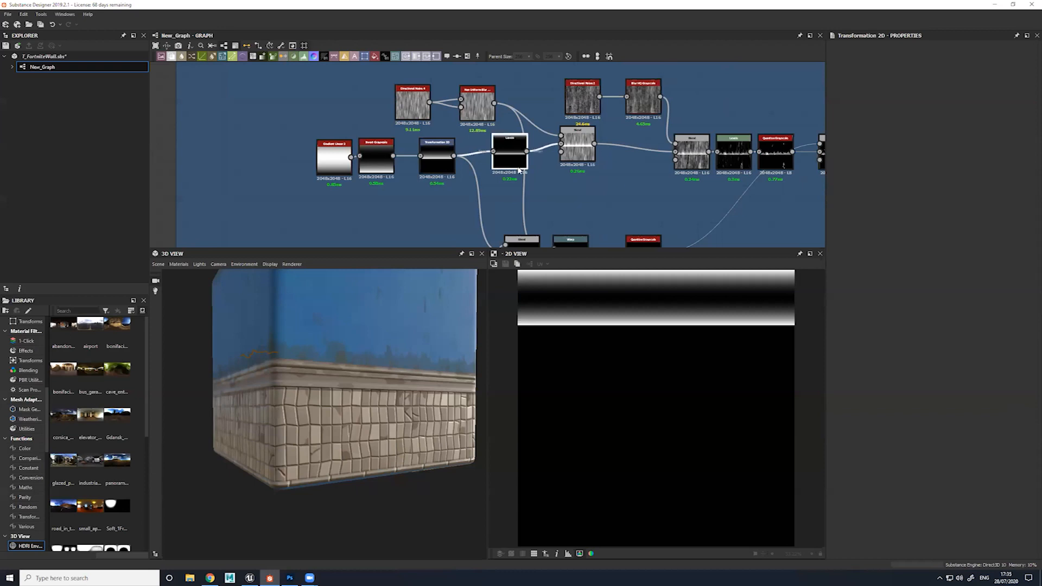
{"action": "double_click", "coordinate": [518, 169]}
{"action": "left_click_drag", "start_coordinate": [382, 411], "coordinate": [380, 436]}
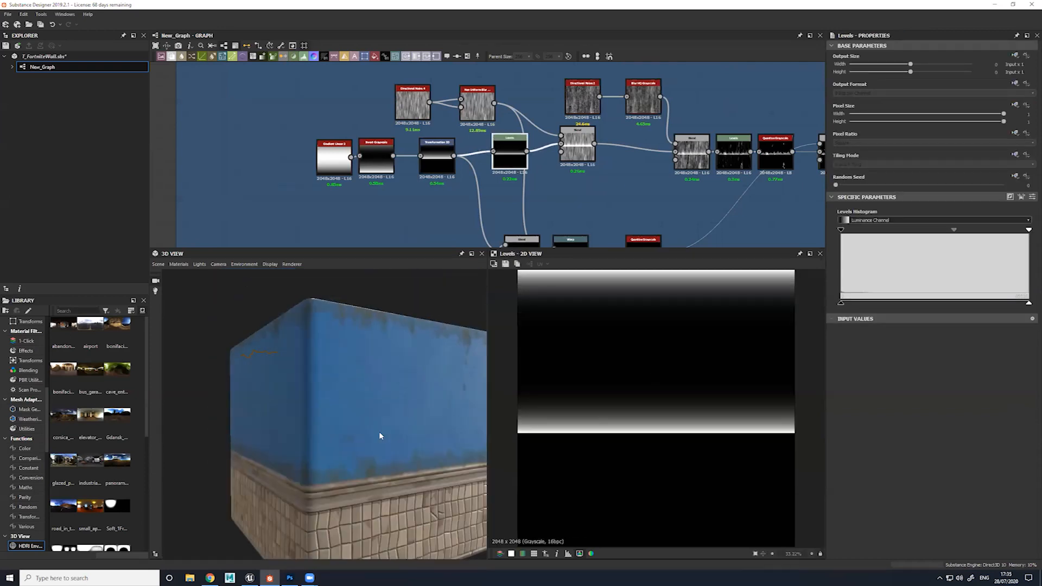
{"action": "double_click", "coordinate": [578, 148]}
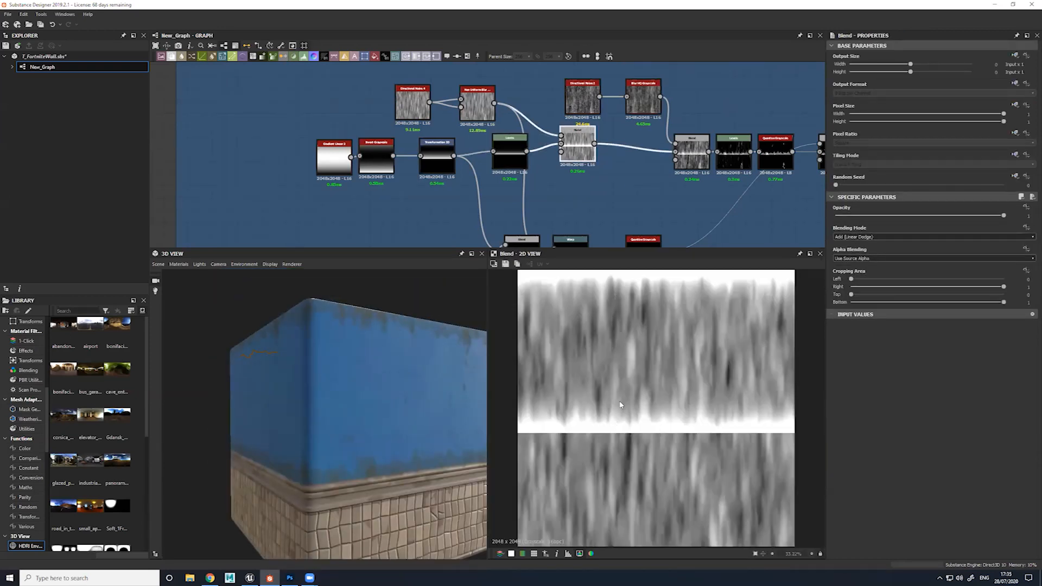
Preview the Add Sub Blend that brings in the second directional noise, and examine the worn paint edge on the 3D wall
{"action": "double_click", "coordinate": [692, 151]}
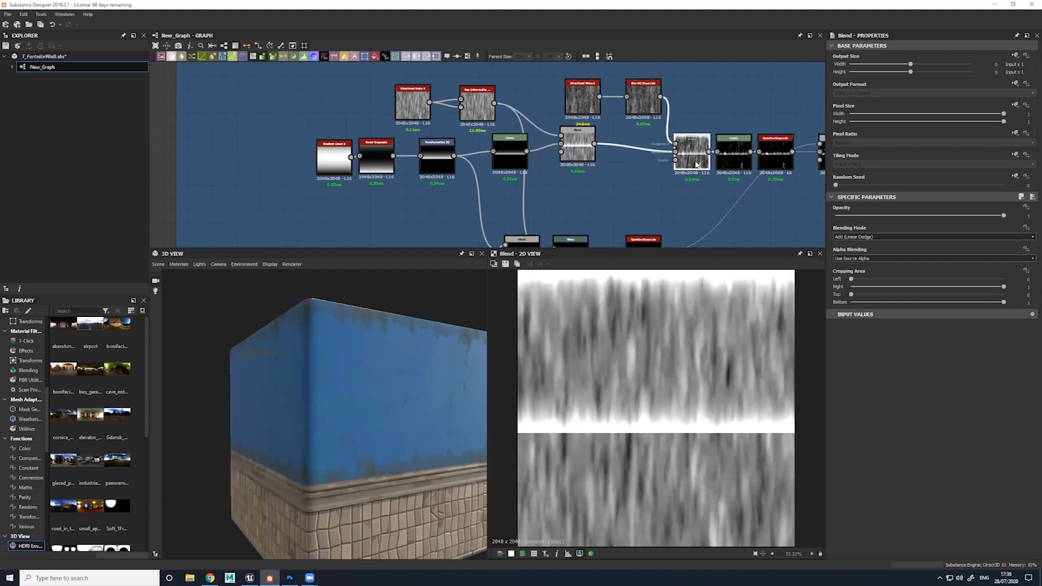
{"action": "left_click_drag", "start_coordinate": [398, 431], "coordinate": [326, 409]}
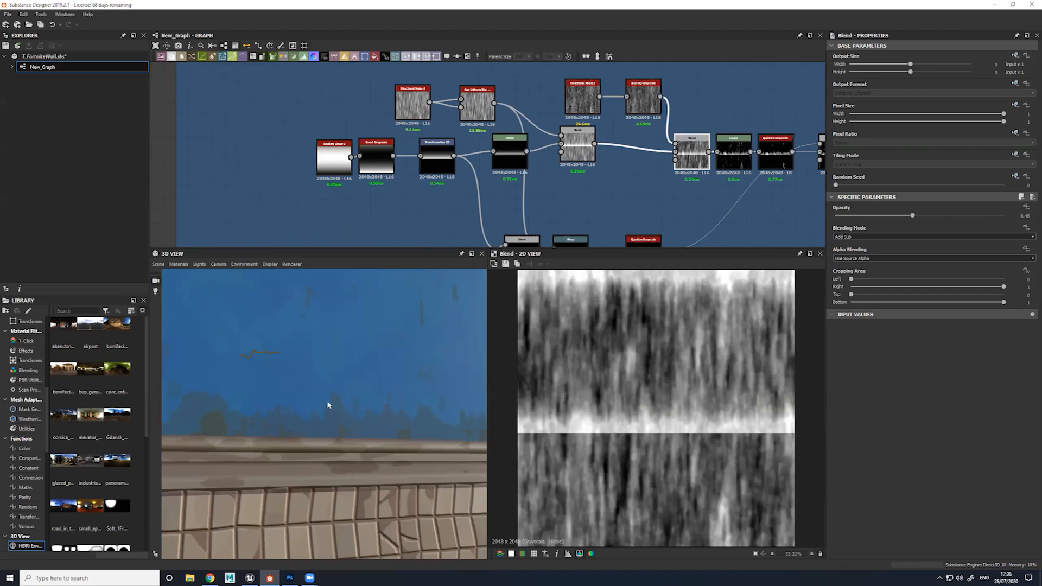
{"action": "left_click_drag", "start_coordinate": [351, 362], "coordinate": [396, 402]}
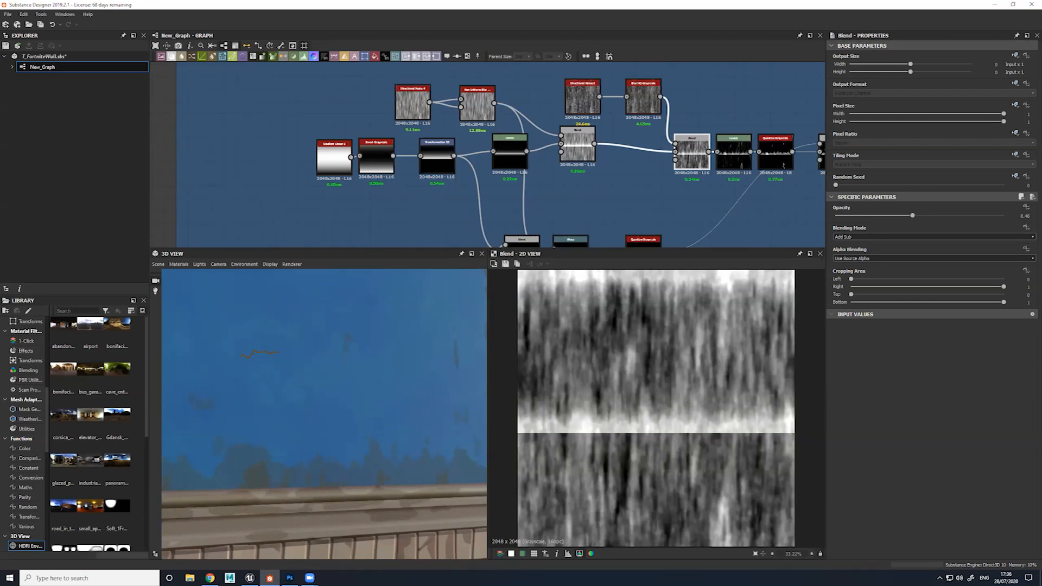
Recheck the Add (Linear Dodge) Blend's settings and preview the Levels node that increases the streak mask's contrast
{"action": "left_click", "coordinate": [571, 155]}
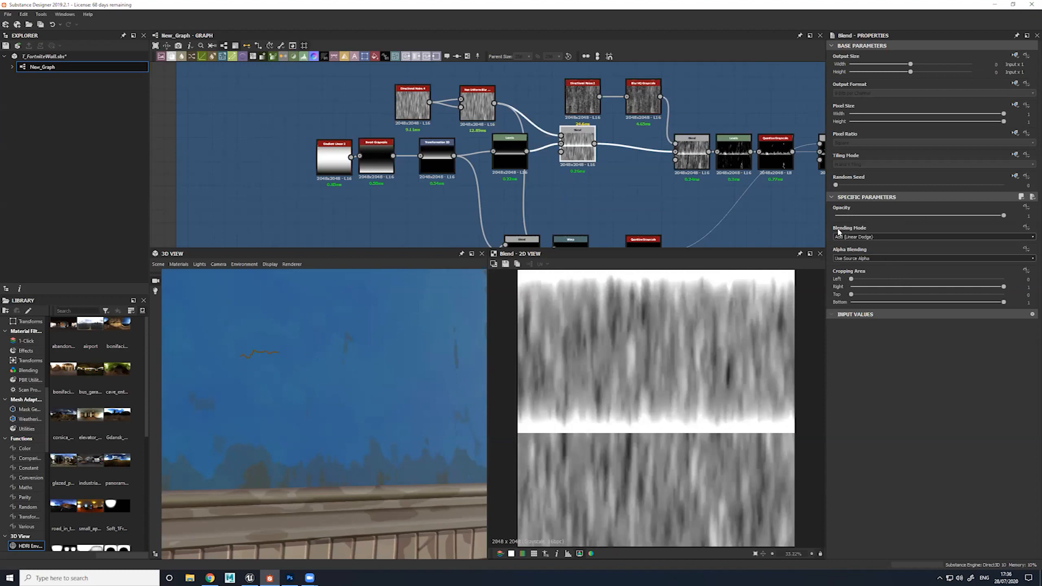
{"action": "middle_click_drag", "start_coordinate": [725, 184], "coordinate": [646, 171]}
{"action": "left_click", "coordinate": [653, 142]}
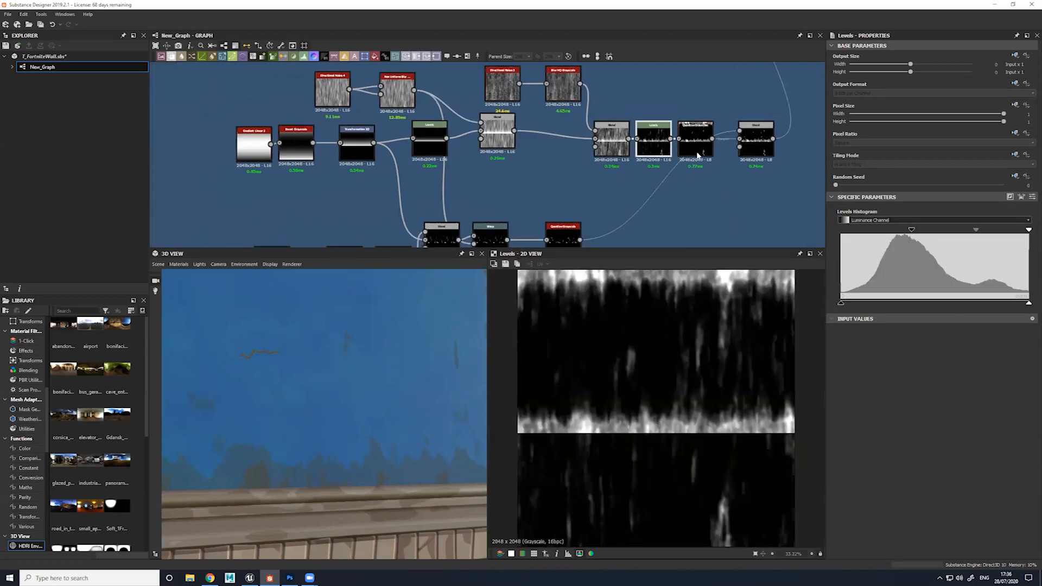
{"action": "scroll", "coordinate": [690, 163], "scroll_direction": "up", "scroll_amount": 3}
{"action": "middle_click_drag", "start_coordinate": [690, 163], "coordinate": [549, 197]}
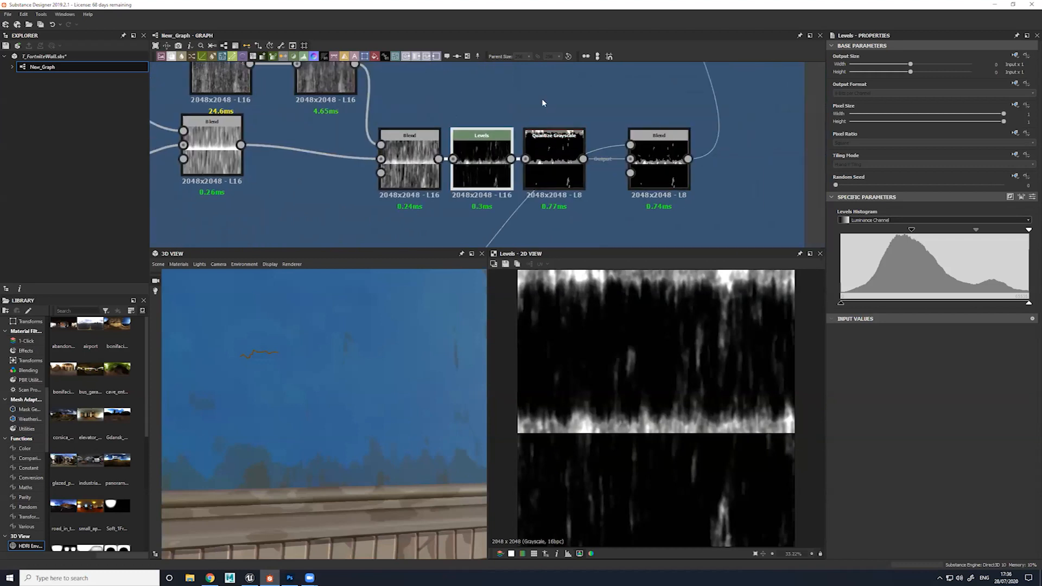
Preview the Quantize Grayscale node that posterizes the streak mask, zooming in on its worn edge, and the Add (Linear Dodge) Blend after it
{"action": "left_click", "coordinate": [566, 157]}
{"action": "double_click", "coordinate": [566, 157]}
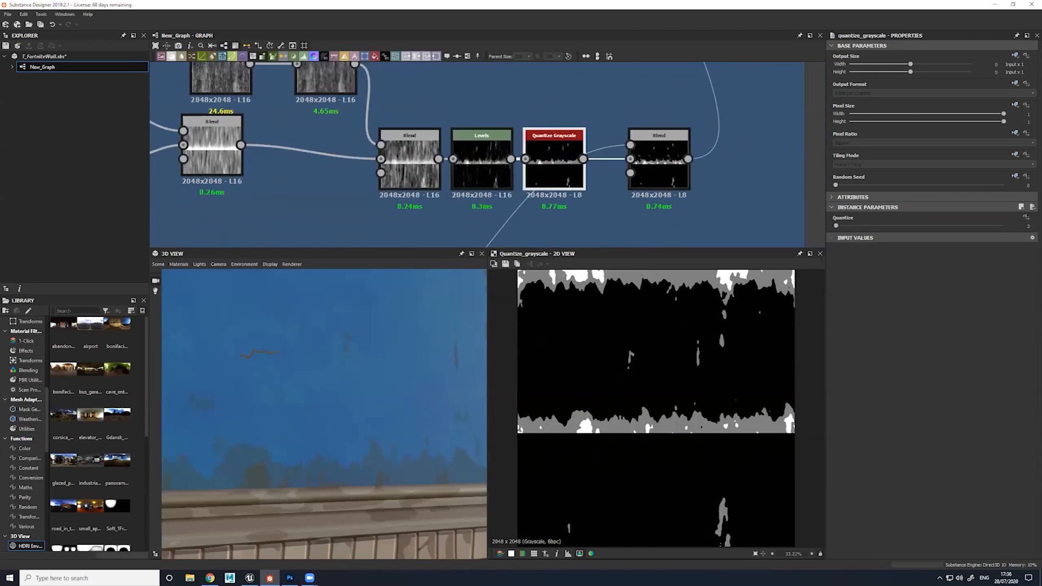
{"action": "scroll", "coordinate": [602, 417], "scroll_direction": "up", "scroll_amount": 1}
{"action": "scroll", "coordinate": [632, 431], "scroll_direction": "up", "scroll_amount": 2}
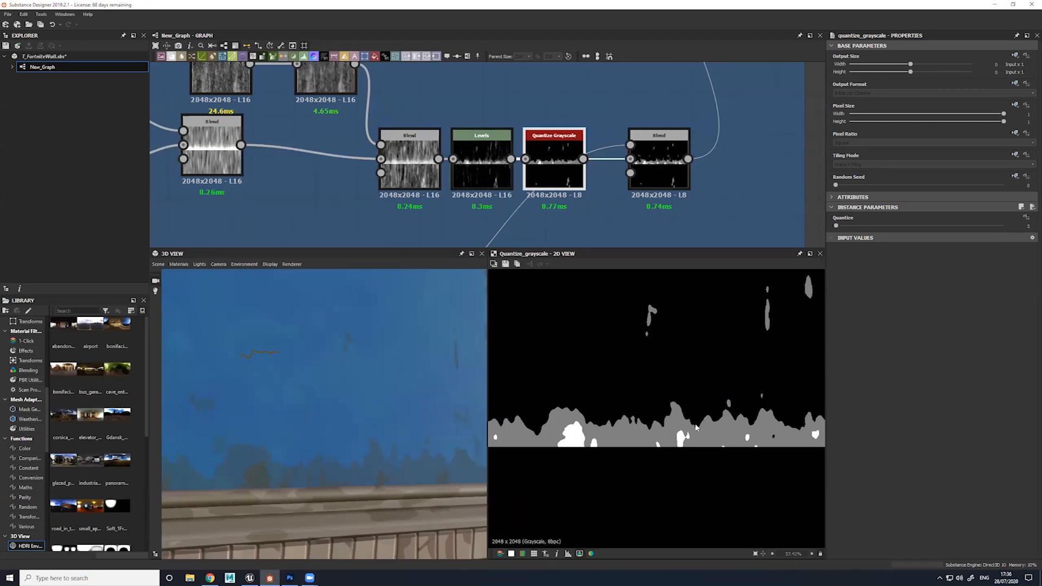
{"action": "scroll", "coordinate": [580, 188], "scroll_direction": "down", "scroll_amount": 2}
{"action": "middle_click_drag", "start_coordinate": [581, 189], "coordinate": [512, 205]}
{"action": "double_click", "coordinate": [655, 111]}
{"action": "middle_click_drag", "start_coordinate": [707, 113], "coordinate": [636, 230]}
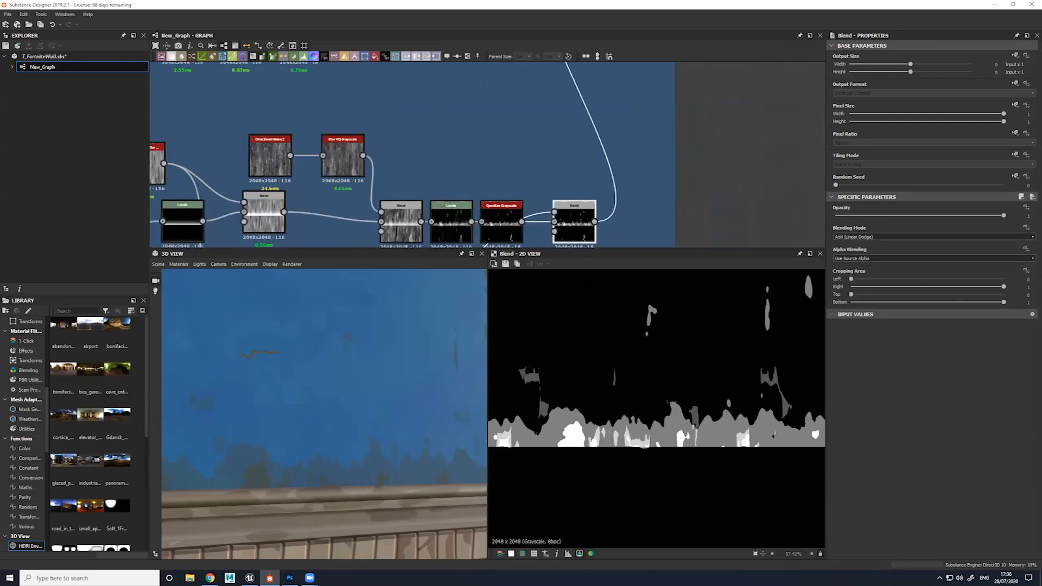
Preview the Copy Blend that applies the worn-edge mask to the blue wall colour through the HSL variation
{"action": "key", "text": "f"}
{"action": "middle_click_drag", "start_coordinate": [607, 79], "coordinate": [620, 218]}
{"action": "middle_click_drag", "start_coordinate": [614, 150], "coordinate": [621, 239]}
{"action": "double_click", "coordinate": [594, 170]}
{"action": "scroll", "coordinate": [696, 418], "scroll_direction": "down", "scroll_amount": 4}
{"action": "scroll", "coordinate": [680, 403], "scroll_direction": "up", "scroll_amount": 1}
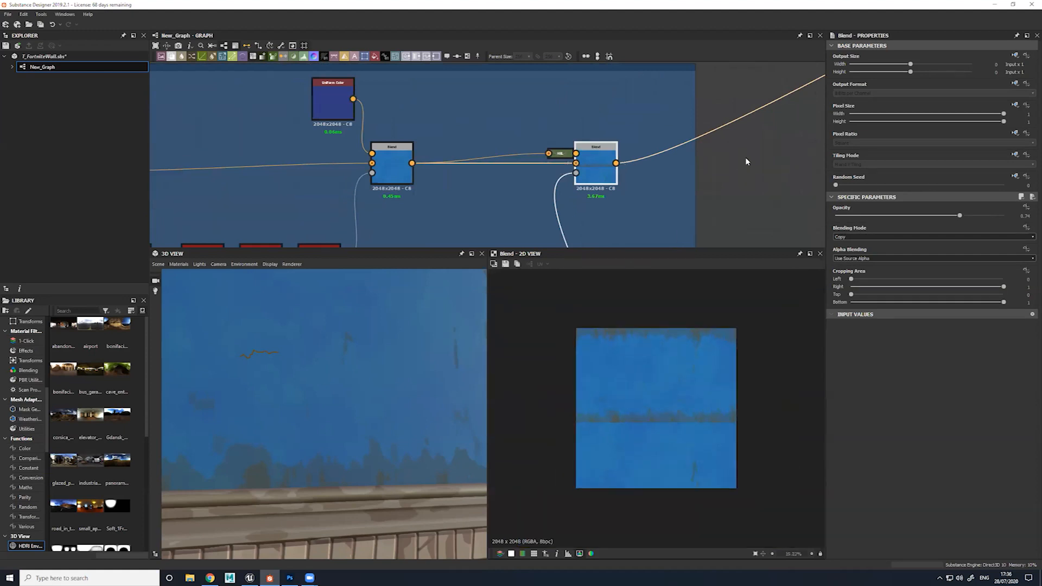
Go to the Tiles BC frame and line up its Levels node with the neighbouring Quantize Grayscale node
{"action": "scroll", "coordinate": [744, 157], "scroll_direction": "down", "scroll_amount": 4}
{"action": "middle_click_drag", "start_coordinate": [744, 157], "coordinate": [560, 232]}
{"action": "scroll", "coordinate": [647, 131], "scroll_direction": "down", "scroll_amount": 3}
{"action": "middle_click_drag", "start_coordinate": [270, 182], "coordinate": [554, 186]}
{"action": "middle_click_drag", "start_coordinate": [455, 81], "coordinate": [503, 158]}
{"action": "scroll", "coordinate": [503, 157], "scroll_direction": "up", "scroll_amount": 1}
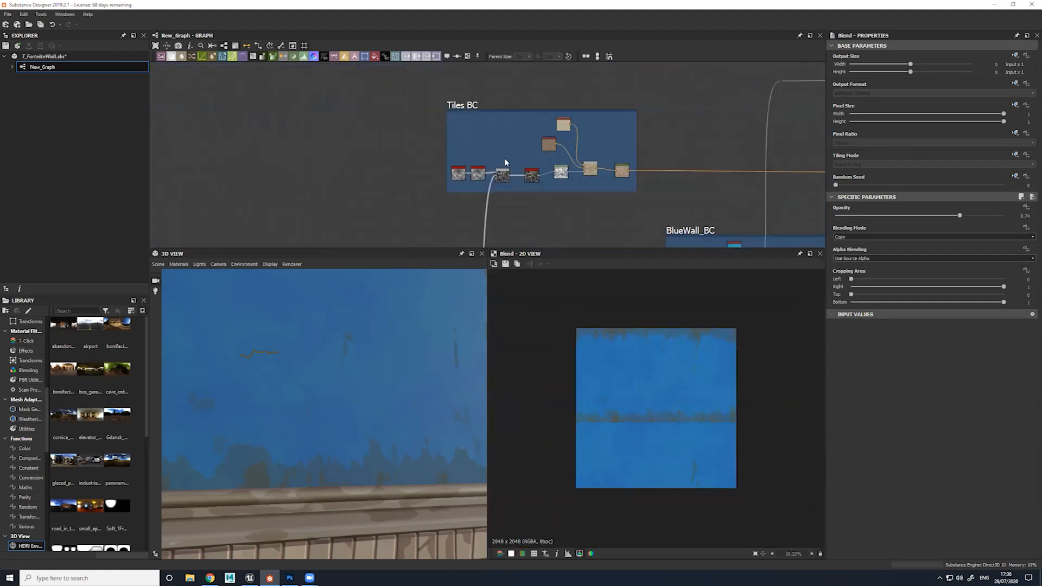
{"action": "scroll", "coordinate": [513, 152], "scroll_direction": "up", "scroll_amount": 2}
{"action": "scroll", "coordinate": [512, 152], "scroll_direction": "up", "scroll_amount": 1}
{"action": "middle_click_drag", "start_coordinate": [637, 221], "coordinate": [471, 99]}
{"action": "middle_click_drag", "start_coordinate": [383, 89], "coordinate": [494, 188]}
{"action": "scroll", "coordinate": [408, 163], "scroll_direction": "up", "scroll_amount": 2}
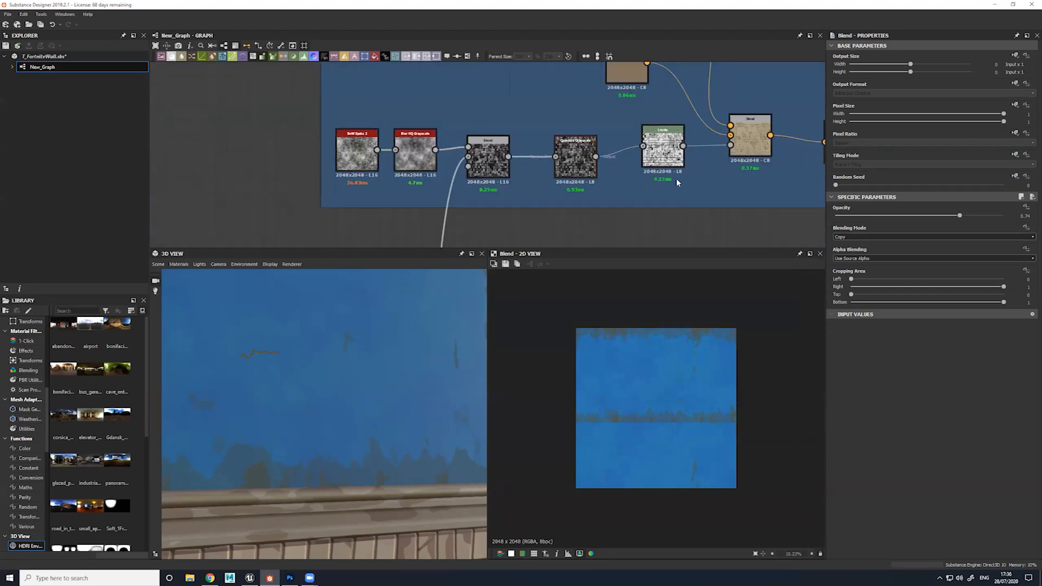
{"action": "left_click_drag", "start_coordinate": [663, 158], "coordinate": [655, 168]}
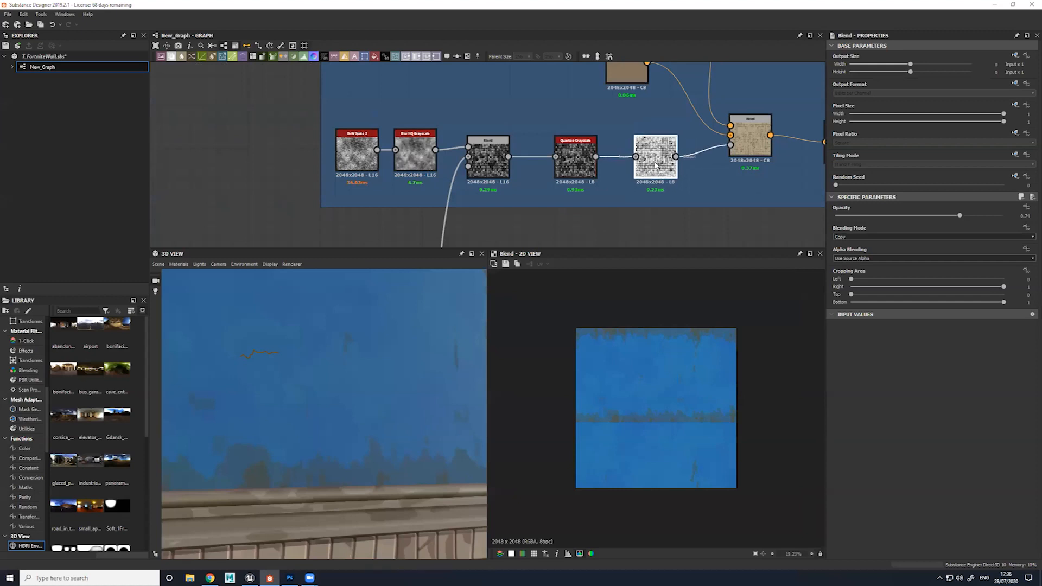
Preview the Quantize Grayscale, Levels and Copy Blend nodes that turn the tile mask into the beige tile colours
{"action": "double_click", "coordinate": [584, 158]}
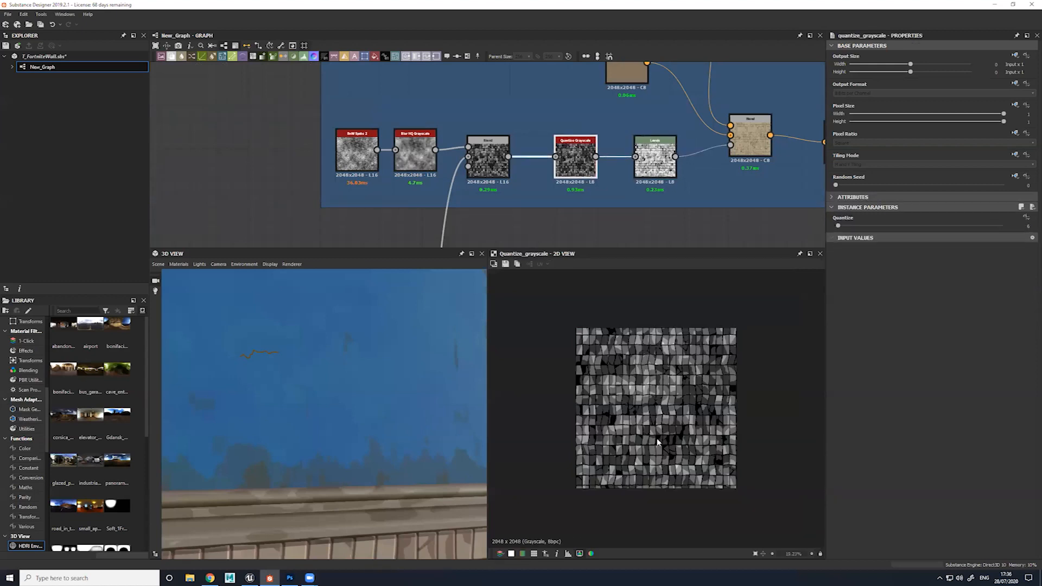
{"action": "scroll", "coordinate": [655, 434], "scroll_direction": "up", "scroll_amount": 1}
{"action": "double_click", "coordinate": [657, 163]}
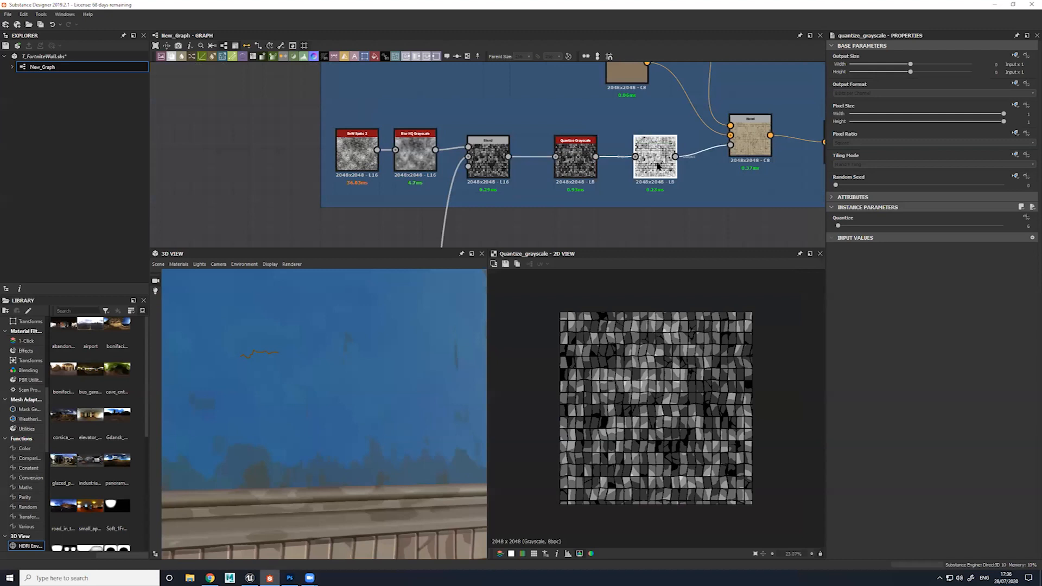
{"action": "middle_click_drag", "start_coordinate": [722, 165], "coordinate": [647, 172]}
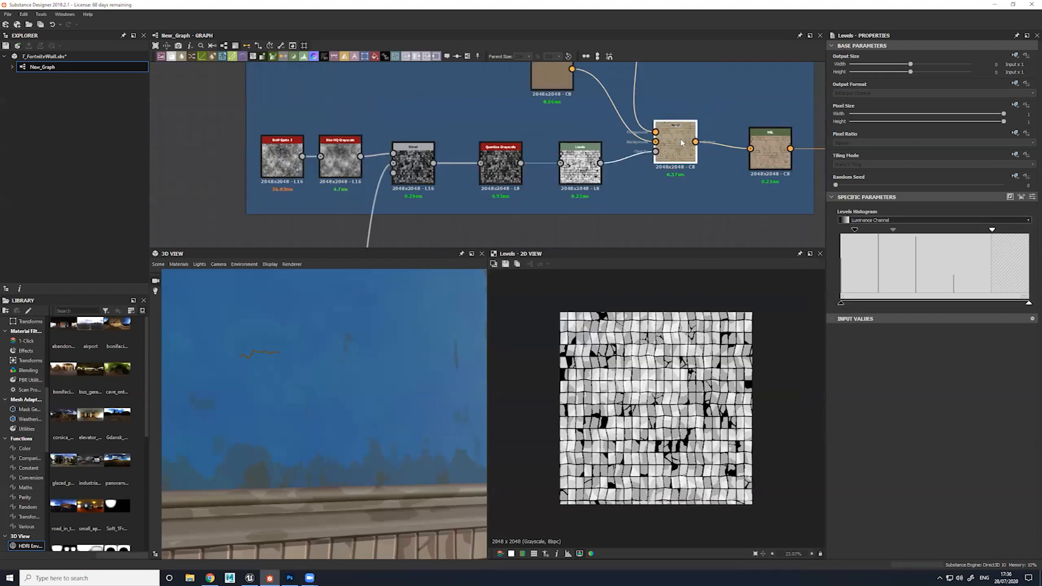
{"action": "double_click", "coordinate": [689, 156]}
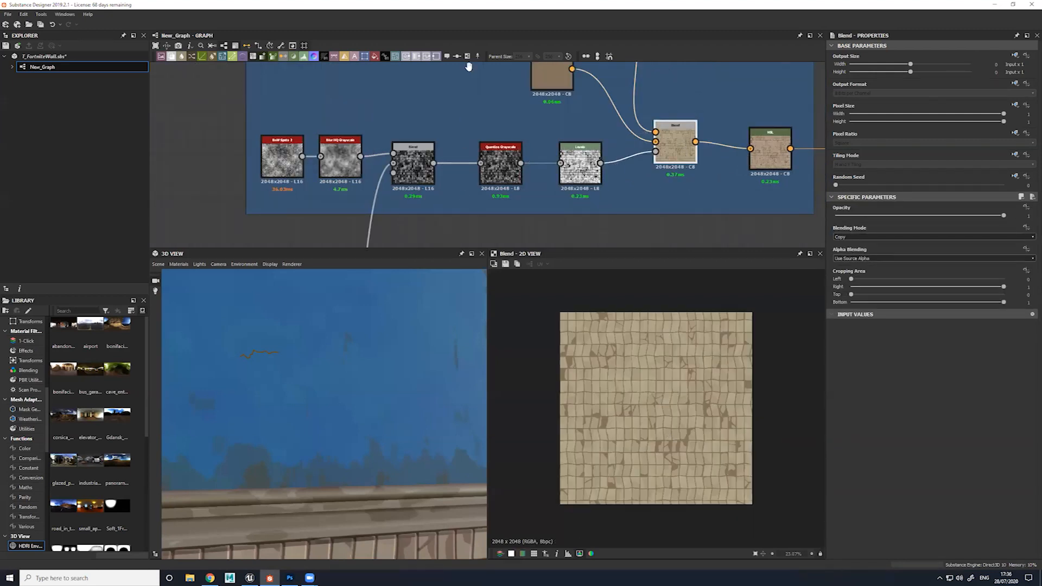
Trace the long link feeding the first Tiles BC Blend back to its source in the main height chain
{"action": "scroll", "coordinate": [477, 68], "scroll_direction": "down", "scroll_amount": 2}
{"action": "middle_click_drag", "start_coordinate": [468, 231], "coordinate": [479, 68]}
{"action": "scroll", "coordinate": [479, 162], "scroll_direction": "down", "scroll_amount": 3}
{"action": "middle_click_drag", "start_coordinate": [479, 239], "coordinate": [488, 85]}
{"action": "left_click", "coordinate": [471, 195]}
{"action": "scroll", "coordinate": [468, 185], "scroll_direction": "up", "scroll_amount": 3}
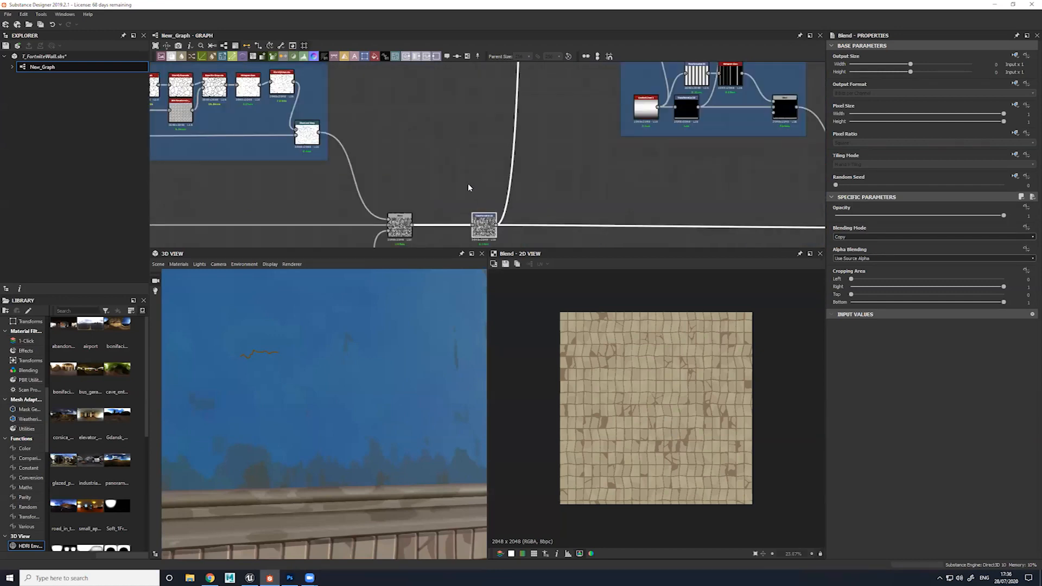
{"action": "scroll", "coordinate": [506, 176], "scroll_direction": "down", "scroll_amount": 3}
{"action": "middle_click_drag", "start_coordinate": [505, 120], "coordinate": [505, 305]}
{"action": "middle_click_drag", "start_coordinate": [503, 81], "coordinate": [503, 174]}
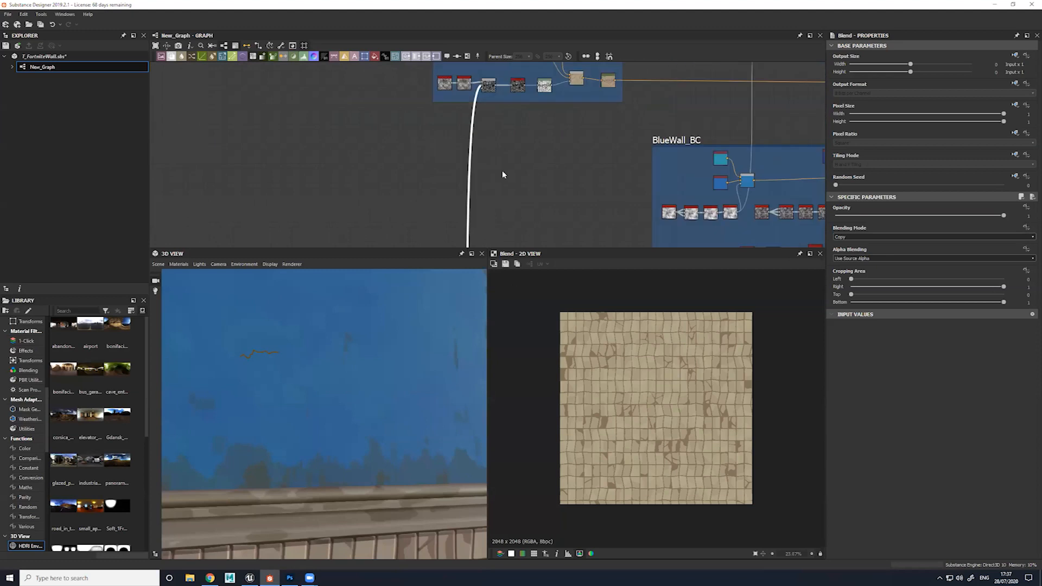
Preview the Subtract Blend combining BnW Spots 2 with the tile height, and examine its Quantize Grayscale result up close
{"action": "scroll", "coordinate": [500, 145], "scroll_direction": "up", "scroll_amount": 3}
{"action": "double_click", "coordinate": [499, 145]}
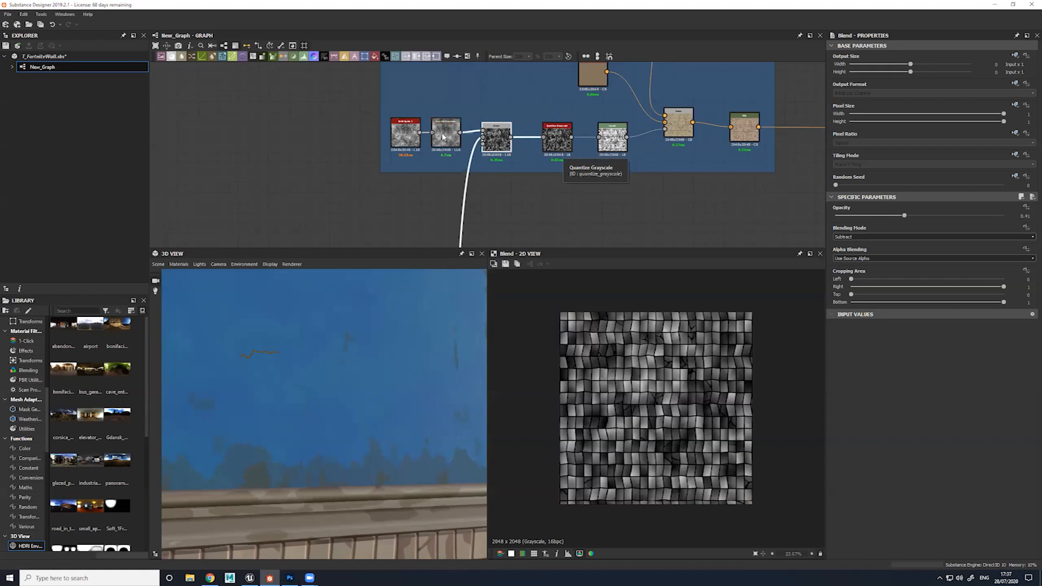
{"action": "scroll", "coordinate": [444, 131], "scroll_direction": "up", "scroll_amount": 2}
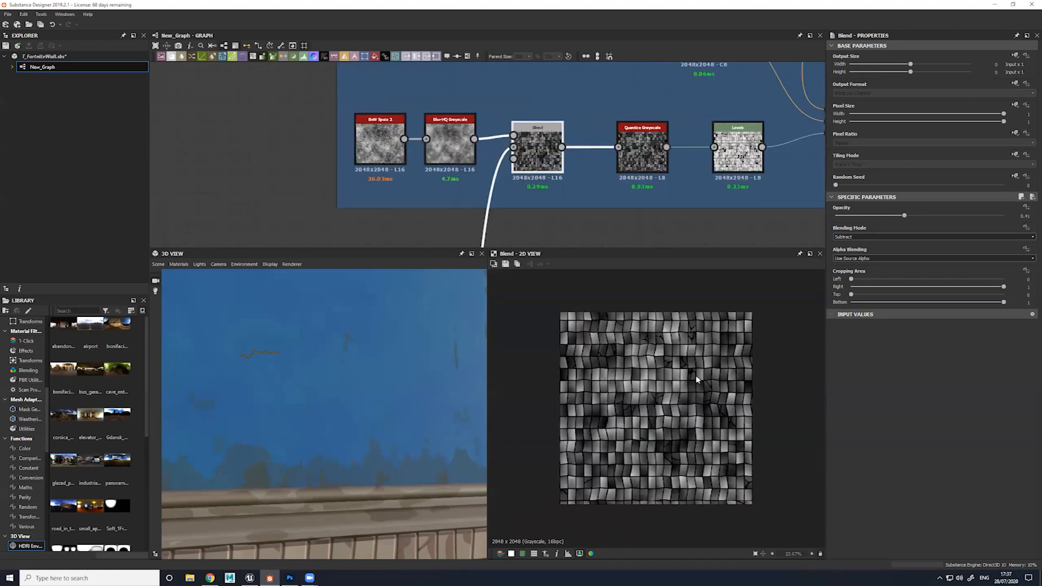
{"action": "double_click", "coordinate": [641, 150]}
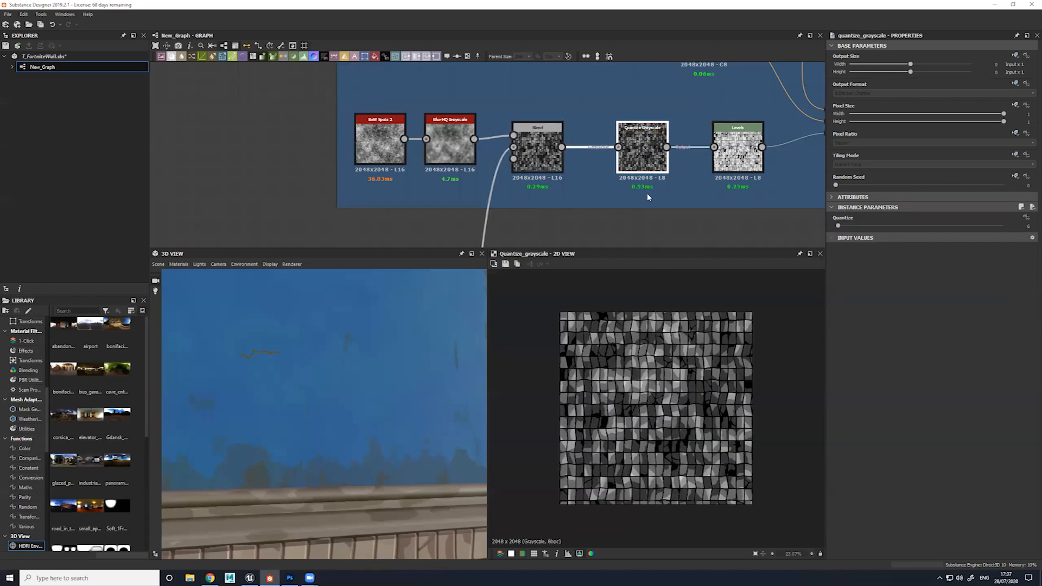
{"action": "scroll", "coordinate": [672, 389], "scroll_direction": "up", "scroll_amount": 2}
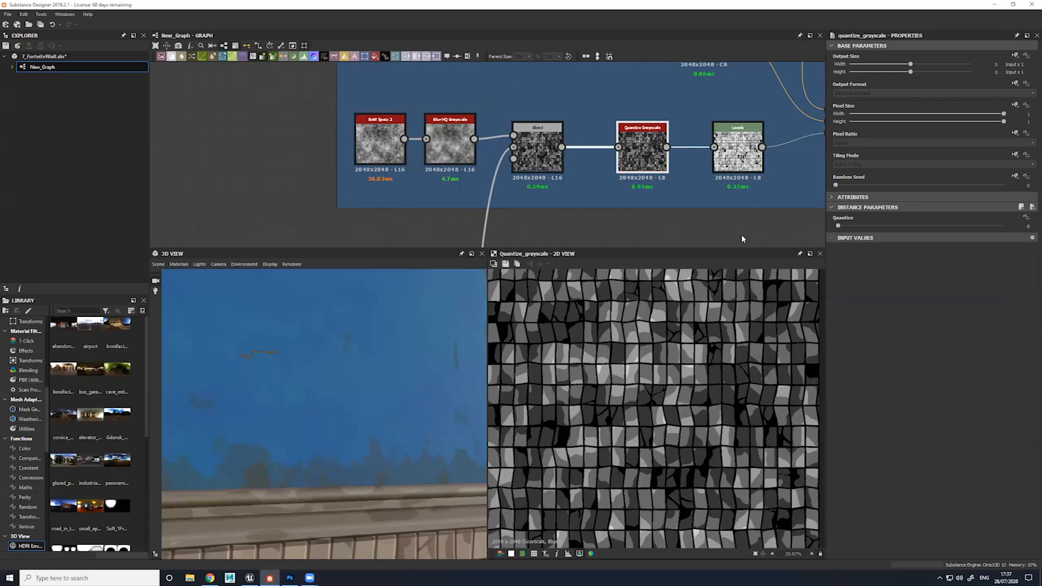
Preview the brightened Levels mask and the Copy Blend that uses it to mix the two Uniform Color nodes
{"action": "double_click", "coordinate": [738, 149]}
{"action": "middle_click_drag", "start_coordinate": [764, 164], "coordinate": [647, 222]}
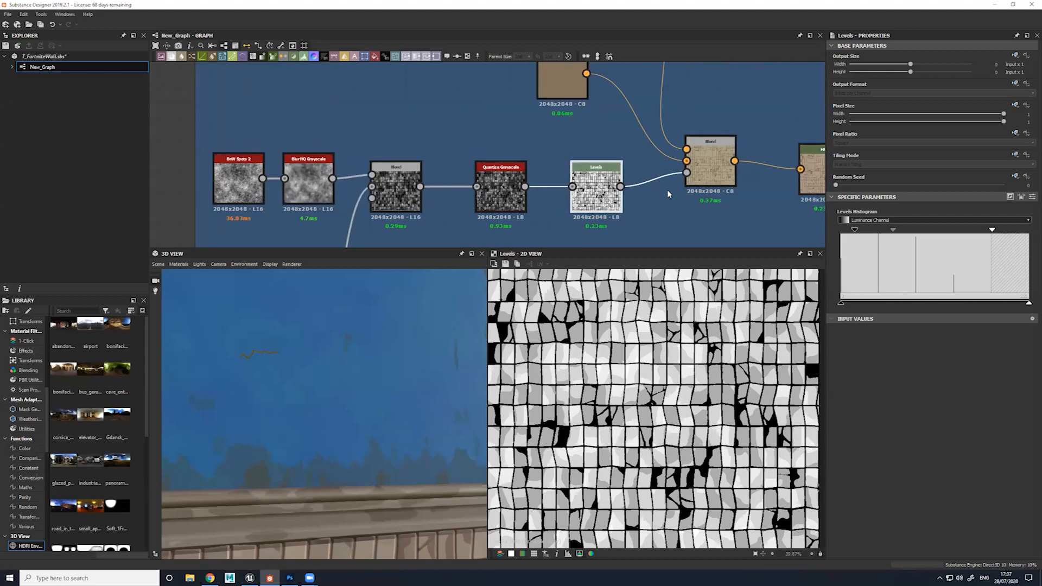
{"action": "double_click", "coordinate": [710, 157]}
{"action": "scroll", "coordinate": [658, 356], "scroll_direction": "down", "scroll_amount": 2}
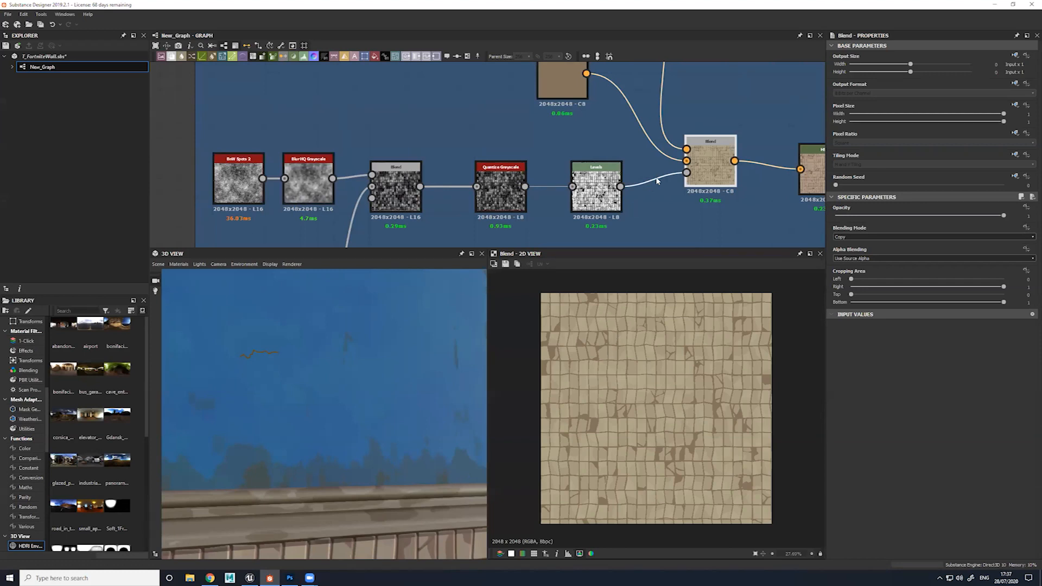
{"action": "scroll", "coordinate": [656, 192], "scroll_direction": "down", "scroll_amount": 3}
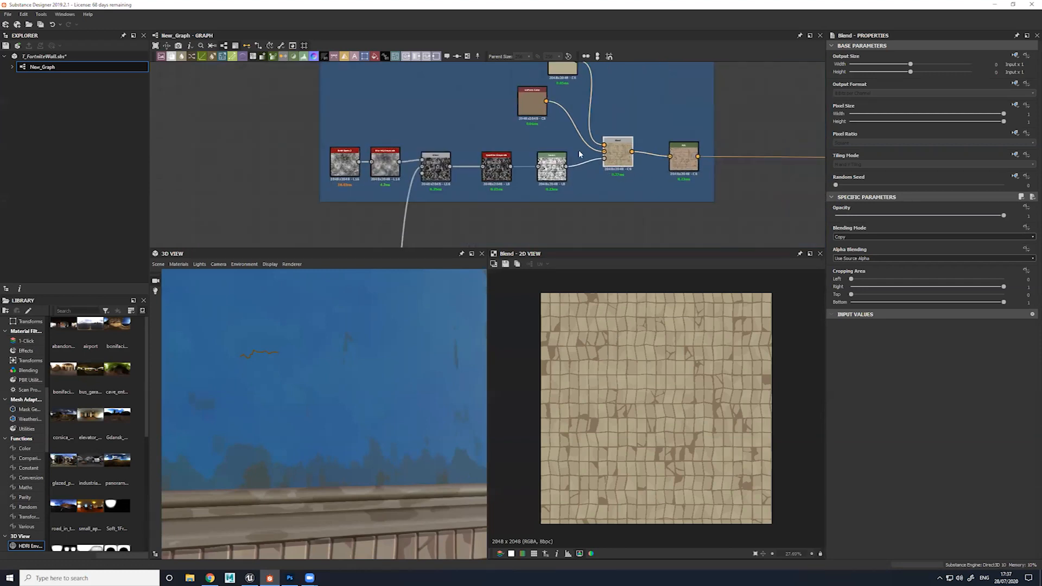
{"action": "middle_click_drag", "start_coordinate": [557, 96], "coordinate": [565, 160]}
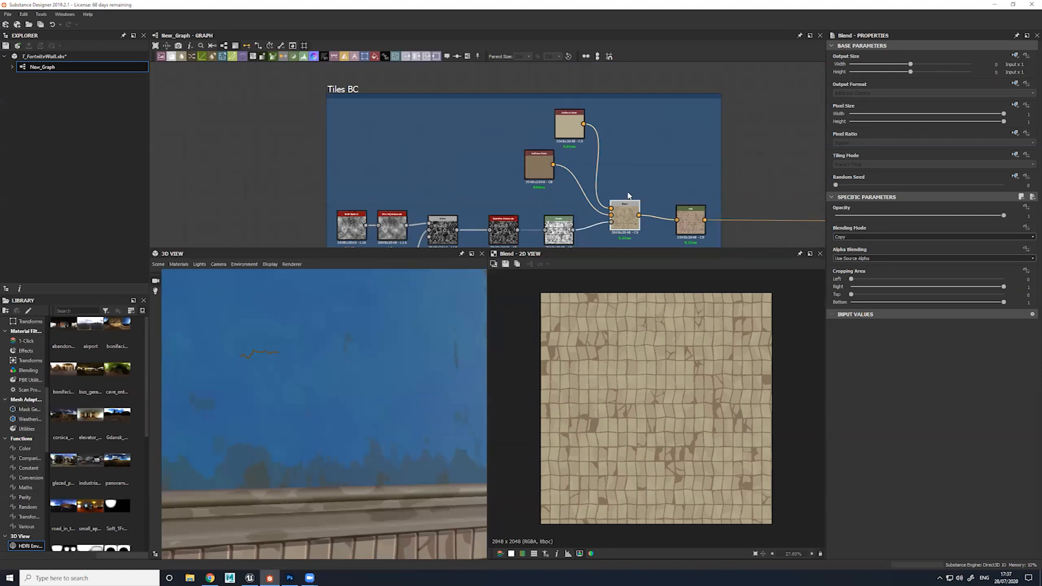
{"action": "middle_click_drag", "start_coordinate": [629, 227], "coordinate": [584, 153]}
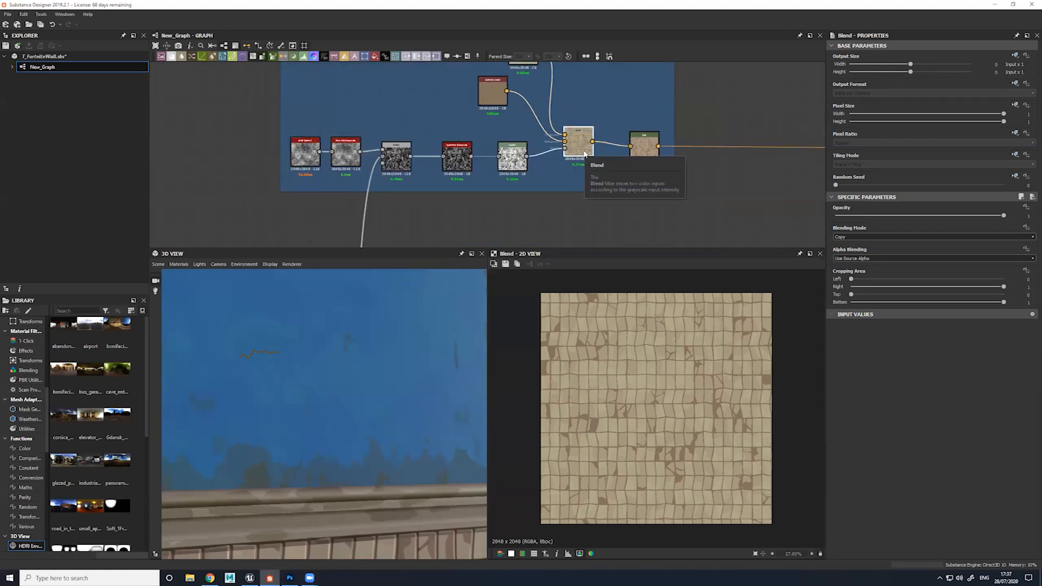
Preview the HSL node closing the Tiles BC chain, and check its Hue setting against the tiles on the 3D wall
{"action": "left_click_drag", "start_coordinate": [311, 474], "coordinate": [363, 418]}
{"action": "double_click", "coordinate": [644, 147]}
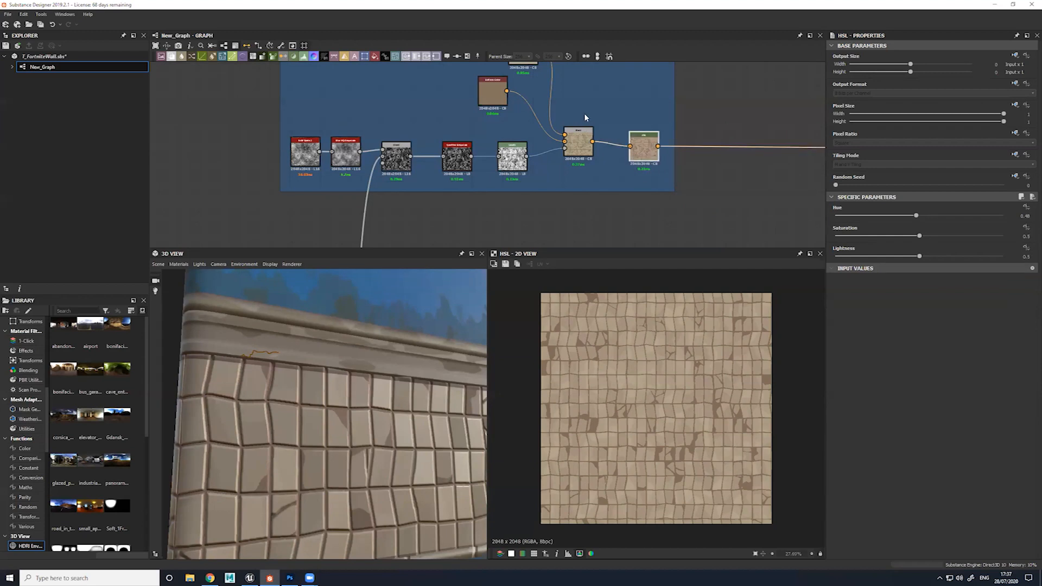
{"action": "middle_click_drag", "start_coordinate": [495, 59], "coordinate": [526, 86]}
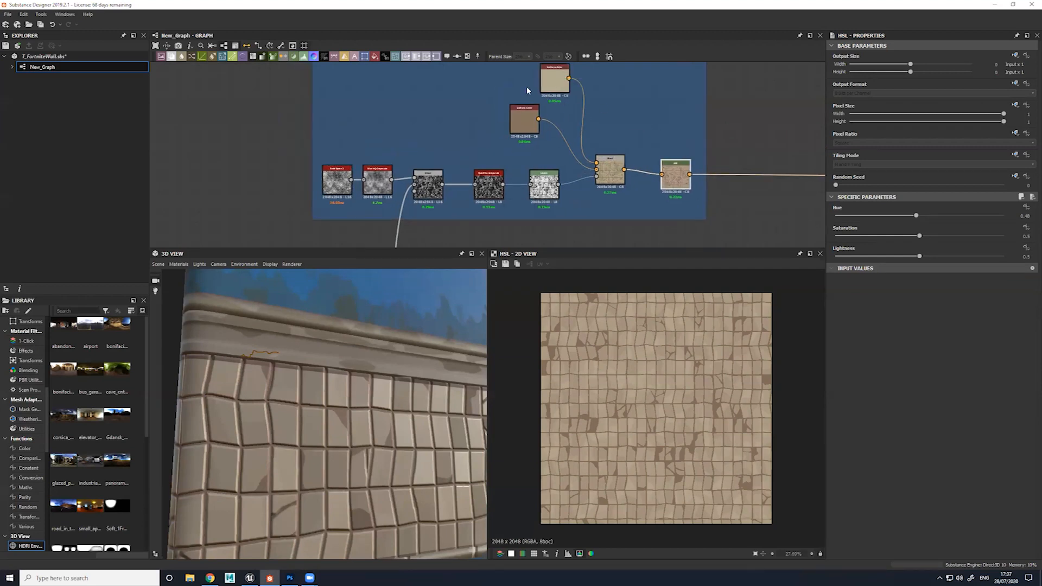
{"action": "middle_click_drag", "start_coordinate": [603, 135], "coordinate": [525, 102]}
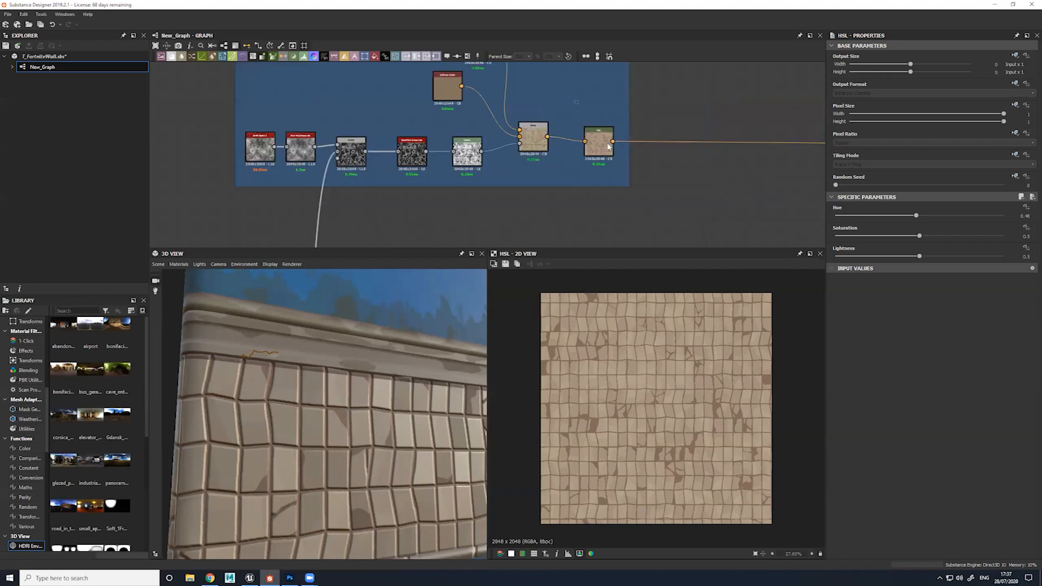
{"action": "left_click", "coordinate": [917, 214]}
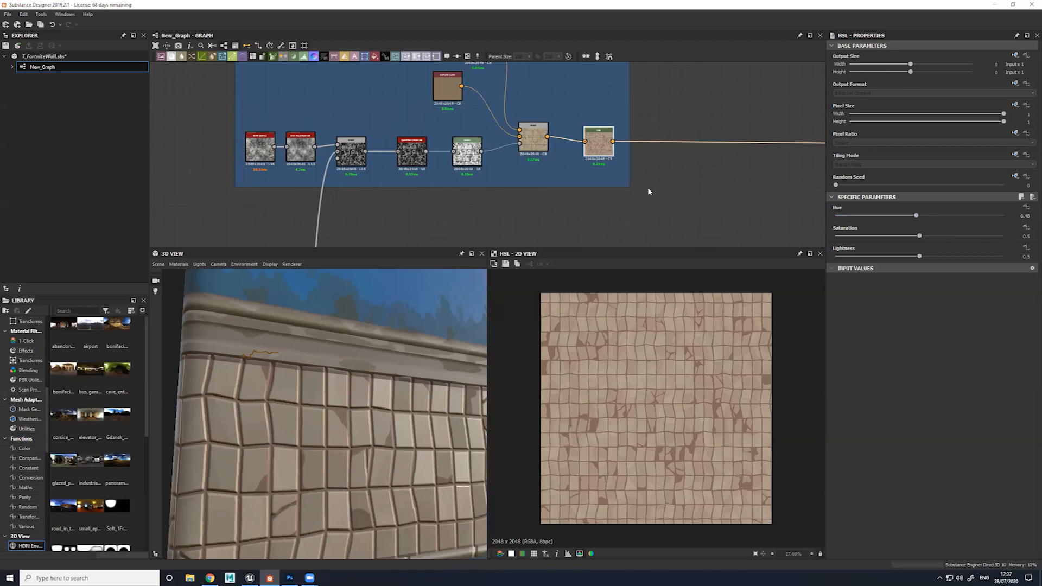
Survey the whole graph and select the tile height frames, from the initial pattern through the FloodFill nodes and Cracks
{"action": "scroll", "coordinate": [673, 162], "scroll_direction": "down", "scroll_amount": 3}
{"action": "middle_click_drag", "start_coordinate": [735, 154], "coordinate": [419, 176]}
{"action": "scroll", "coordinate": [605, 180], "scroll_direction": "down", "scroll_amount": 2}
{"action": "middle_click_drag", "start_coordinate": [617, 139], "coordinate": [553, 102]}
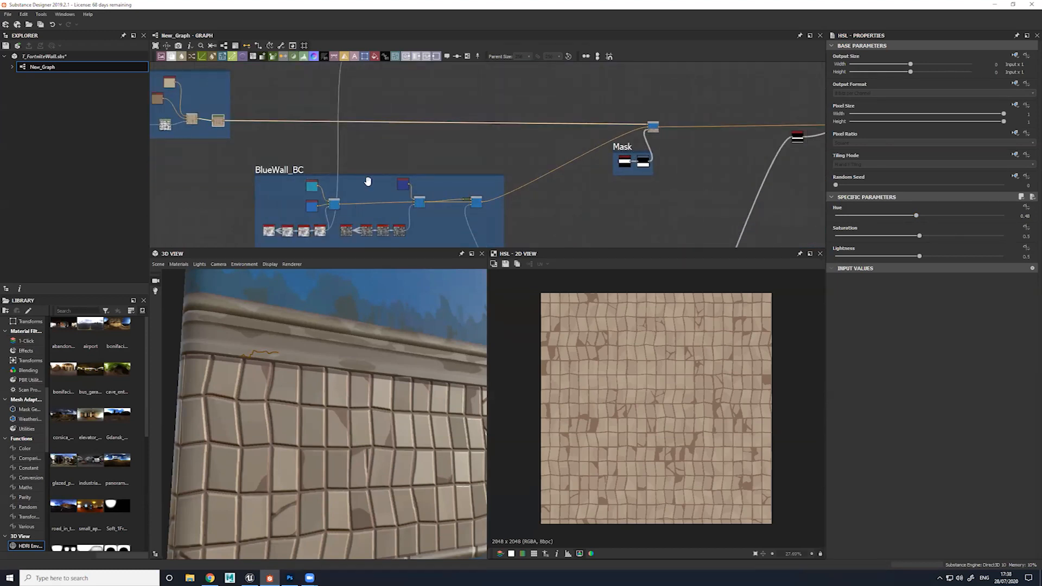
{"action": "middle_click_drag", "start_coordinate": [368, 181], "coordinate": [388, 137]}
{"action": "middle_click_drag", "start_coordinate": [264, 225], "coordinate": [461, 131]}
{"action": "scroll", "coordinate": [461, 132], "scroll_direction": "down", "scroll_amount": 4}
{"action": "middle_click_drag", "start_coordinate": [374, 209], "coordinate": [457, 129]}
{"action": "scroll", "coordinate": [457, 128], "scroll_direction": "down", "scroll_amount": 2}
{"action": "middle_click_drag", "start_coordinate": [326, 207], "coordinate": [356, 184]}
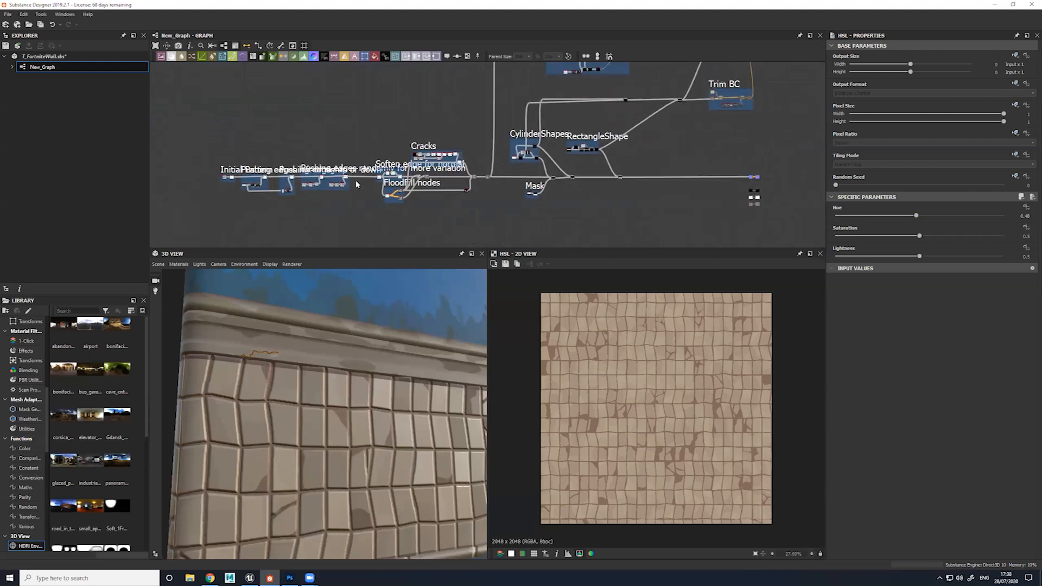
{"action": "left_click_drag", "start_coordinate": [198, 154], "coordinate": [438, 202]}
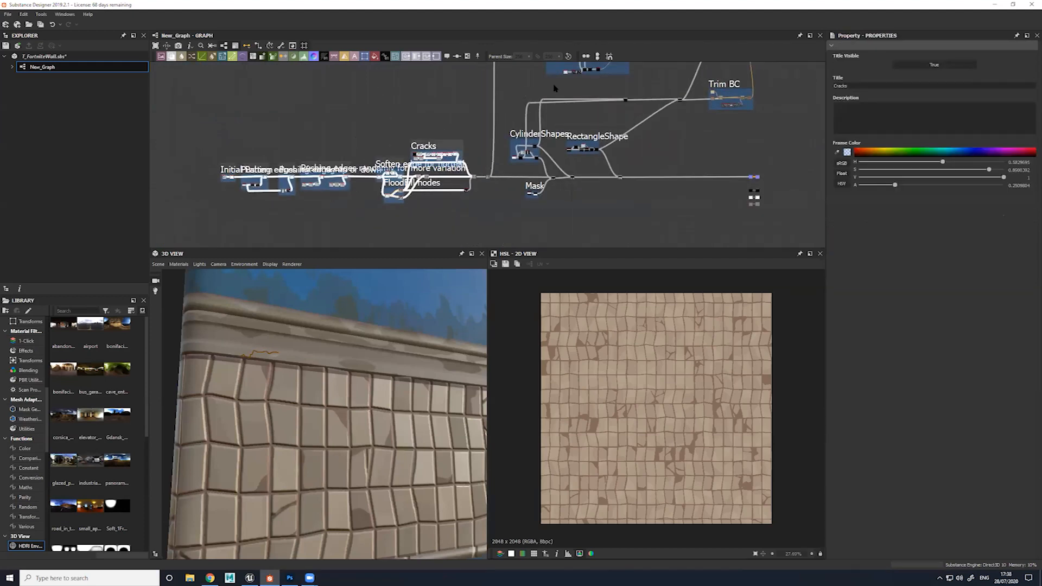
Return to the BlueWall_BC and Tiles BC outputs, and preview the Copy Blend that combines them through the Mask frame
{"action": "middle_click_drag", "start_coordinate": [666, 66], "coordinate": [594, 222]}
{"action": "scroll", "coordinate": [600, 186], "scroll_direction": "up", "scroll_amount": 3}
{"action": "middle_click_drag", "start_coordinate": [600, 184], "coordinate": [544, 148]}
{"action": "scroll", "coordinate": [538, 145], "scroll_direction": "up", "scroll_amount": 1}
{"action": "scroll", "coordinate": [604, 120], "scroll_direction": "up", "scroll_amount": 4}
{"action": "middle_click_drag", "start_coordinate": [389, 175], "coordinate": [553, 61]}
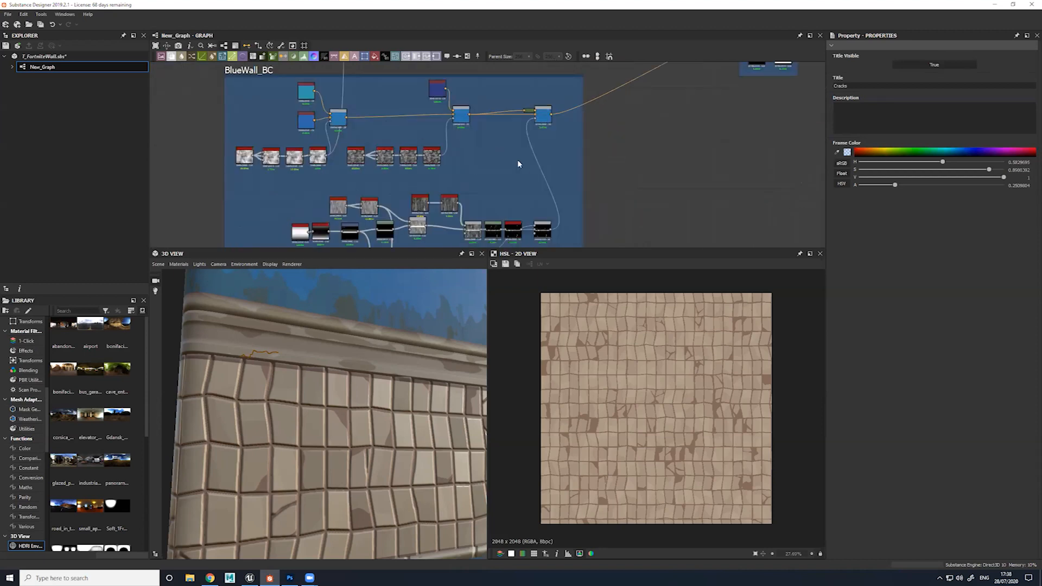
{"action": "scroll", "coordinate": [517, 163], "scroll_direction": "down", "scroll_amount": 2}
{"action": "middle_click_drag", "start_coordinate": [693, 64], "coordinate": [630, 125]}
{"action": "left_click_drag", "start_coordinate": [583, 93], "coordinate": [674, 177]}
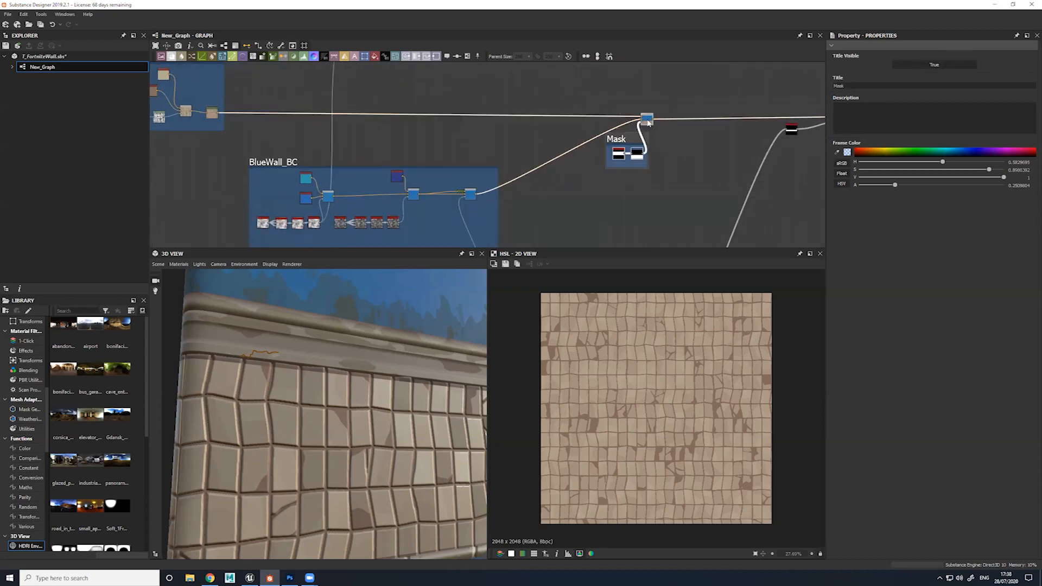
{"action": "double_click", "coordinate": [647, 118]}
{"action": "middle_click_drag", "start_coordinate": [773, 170], "coordinate": [647, 174]}
{"action": "middle_click_drag", "start_coordinate": [391, 176], "coordinate": [733, 184]}
{"action": "middle_click_drag", "start_coordinate": [739, 140], "coordinate": [668, 186]}
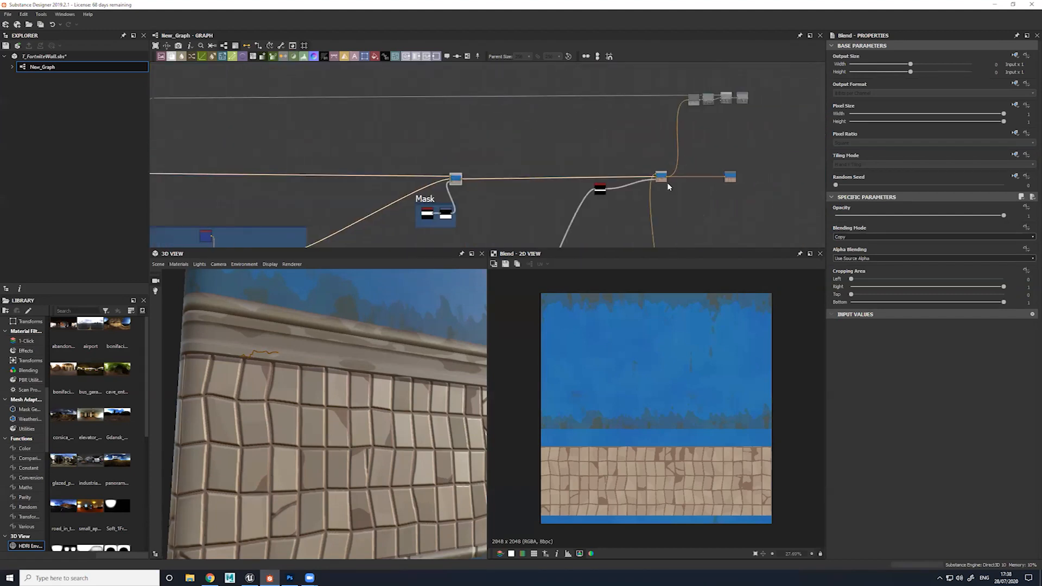
Preview the final Copy Blend that adds the trim to the base colour, and examine the combined wall, trim and tiles up close
{"action": "double_click", "coordinate": [664, 180]}
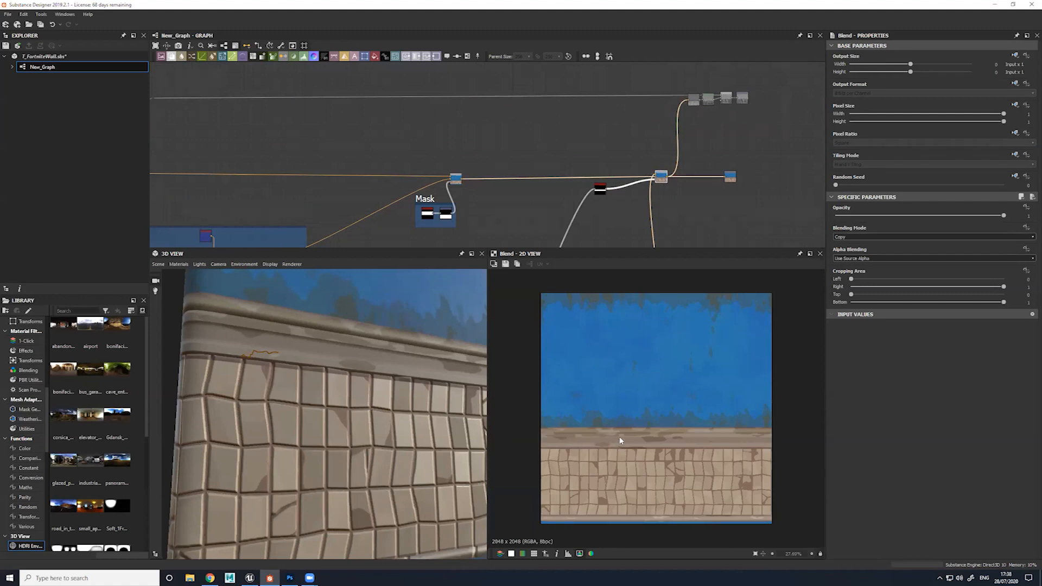
{"action": "mouse_move", "coordinate": [656, 208]}
{"action": "middle_mouse_down"}
{"action": "mouse_move", "coordinate": [649, 170]}
{"action": "mouse_move", "coordinate": [656, 193]}
{"action": "middle_mouse_up"}
{"action": "double_click", "coordinate": [715, 150]}
{"action": "left_click", "coordinate": [640, 133]}
{"action": "scroll", "coordinate": [638, 140], "scroll_direction": "up", "scroll_amount": 4}
{"action": "middle_click_drag", "start_coordinate": [639, 235], "coordinate": [609, 119]}
{"action": "double_click", "coordinate": [555, 191]}
{"action": "middle_click_drag", "start_coordinate": [668, 149], "coordinate": [682, 267]}
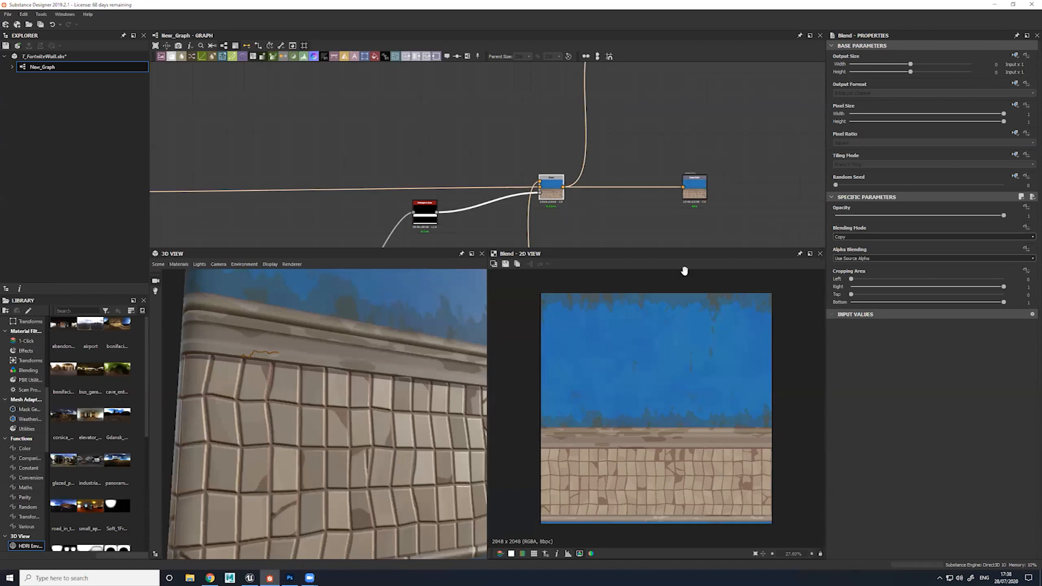
{"action": "middle_click_drag", "start_coordinate": [618, 183], "coordinate": [613, 85]}
{"action": "scroll", "coordinate": [619, 369], "scroll_direction": "up", "scroll_amount": 2}
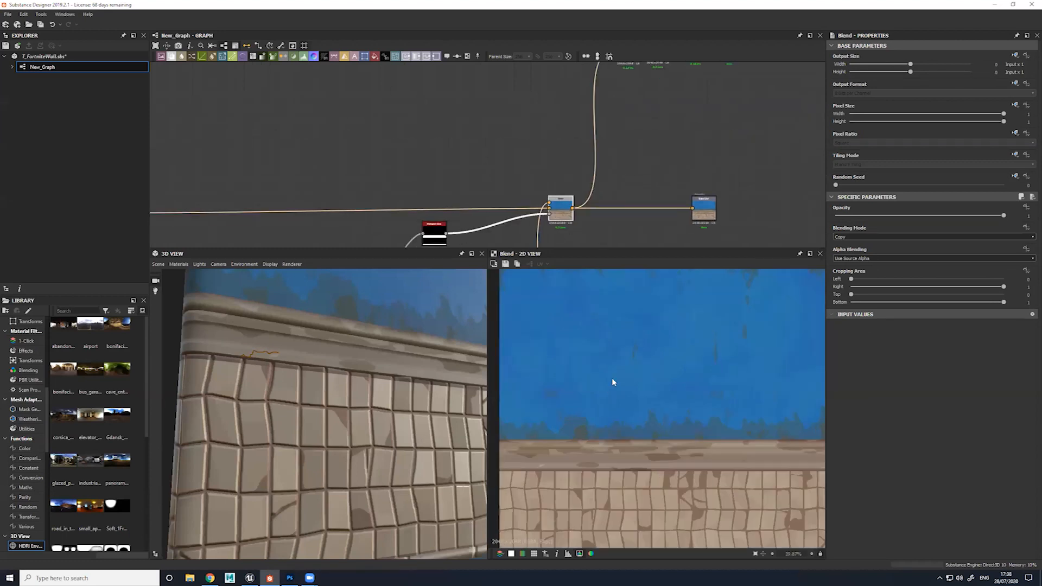
Inspect the blue wall colour up close, and preview the Levels and Add Sub Blend nodes in the roughness chain
{"action": "scroll", "coordinate": [656, 350], "scroll_direction": "up", "scroll_amount": 2}
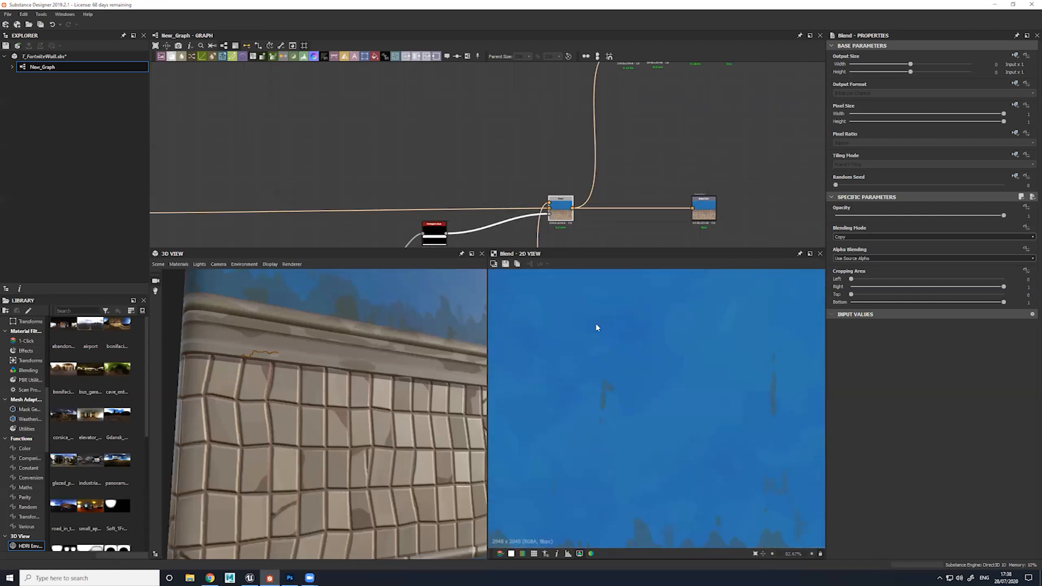
{"action": "middle_click_drag", "start_coordinate": [600, 174], "coordinate": [573, 257]}
{"action": "left_click", "coordinate": [601, 133]}
{"action": "scroll", "coordinate": [679, 364], "scroll_direction": "down", "scroll_amount": 2}
{"action": "left_click", "coordinate": [630, 133]}
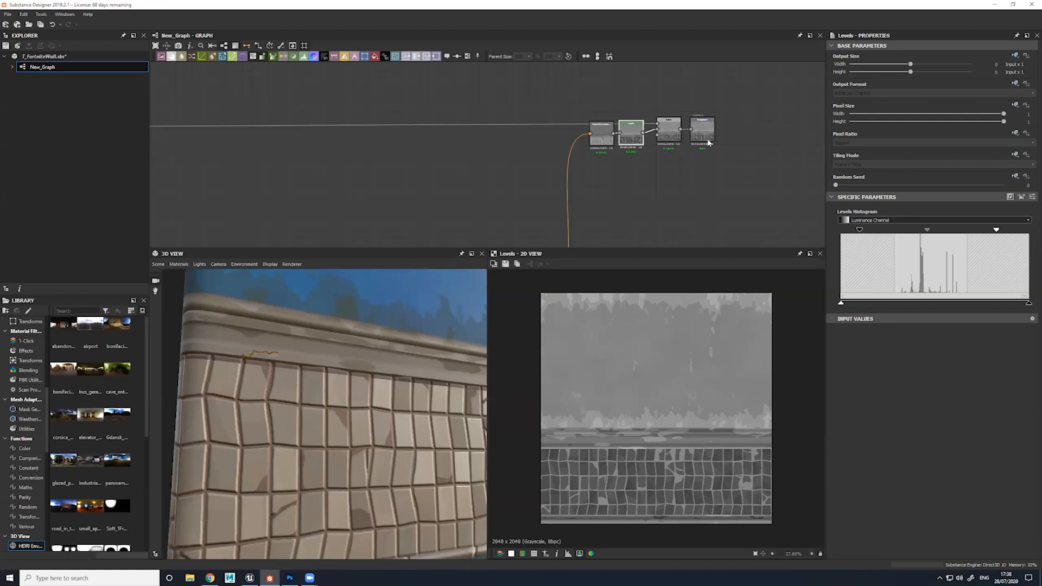
{"action": "left_click", "coordinate": [671, 135]}
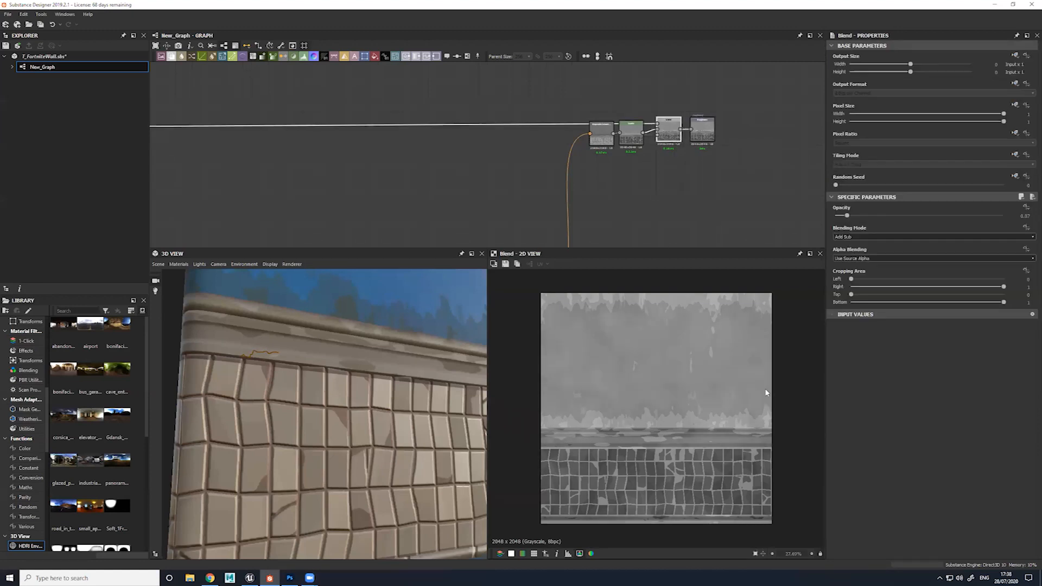
Trace the long connection feeding the roughness Blend back across the graph, and return to the roughness nodes
{"action": "scroll", "coordinate": [562, 128], "scroll_direction": "down", "scroll_amount": 3}
{"action": "middle_click_drag", "start_coordinate": [436, 175], "coordinate": [580, 185]}
{"action": "middle_click_drag", "start_coordinate": [326, 239], "coordinate": [463, 191]}
{"action": "middle_click_drag", "start_coordinate": [683, 71], "coordinate": [520, 186]}
{"action": "middle_click_drag", "start_coordinate": [792, 76], "coordinate": [579, 172]}
{"action": "middle_click_drag", "start_coordinate": [811, 136], "coordinate": [717, 140]}
{"action": "scroll", "coordinate": [718, 141], "scroll_direction": "up", "scroll_amount": 3}
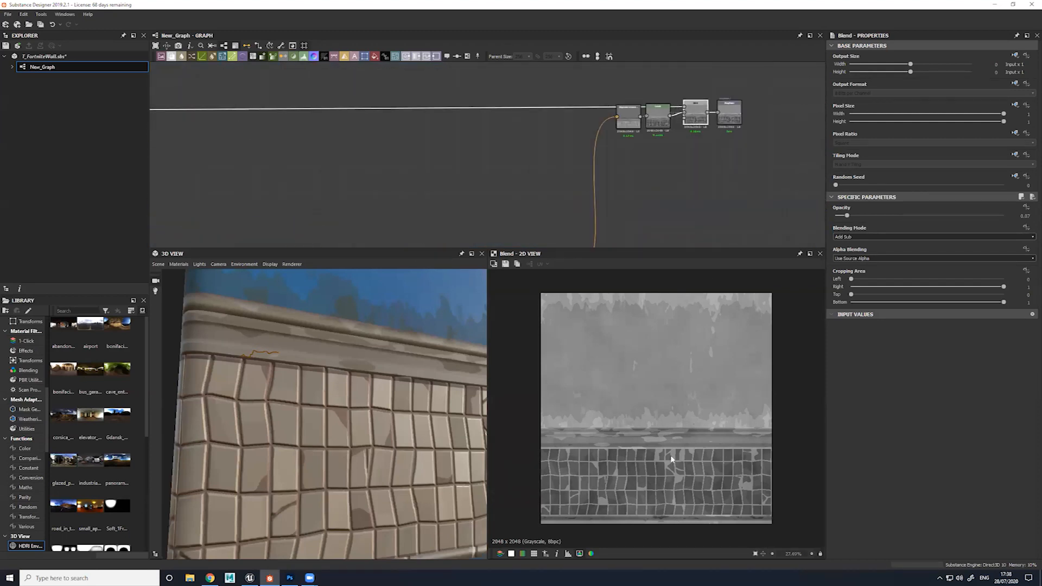
Preview the Roughness output map, and compare it with the whole wall corner on the 3D model
{"action": "left_click", "coordinate": [732, 125]}
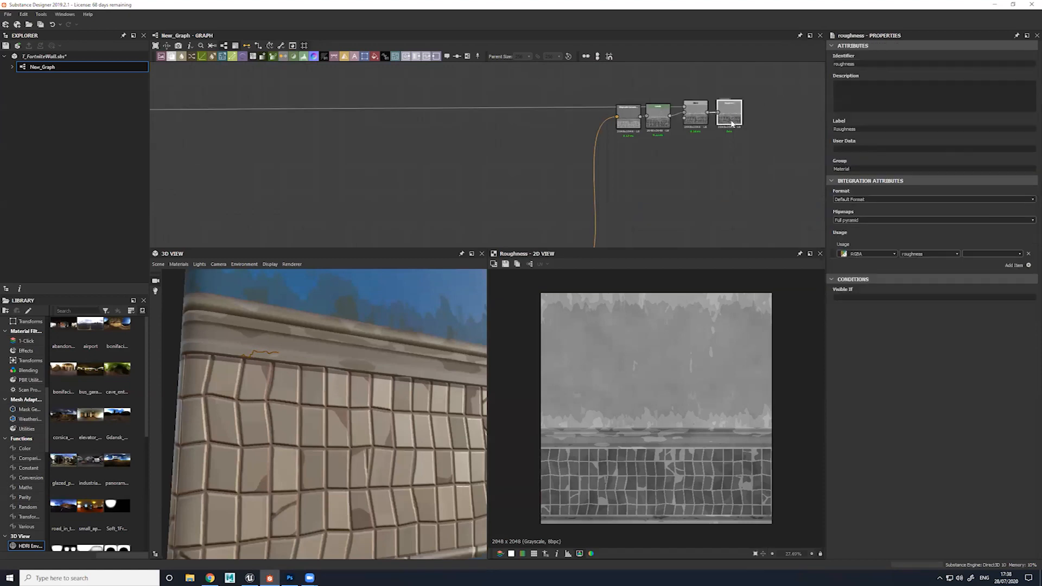
{"action": "scroll", "coordinate": [630, 414], "scroll_direction": "down", "scroll_amount": 2}
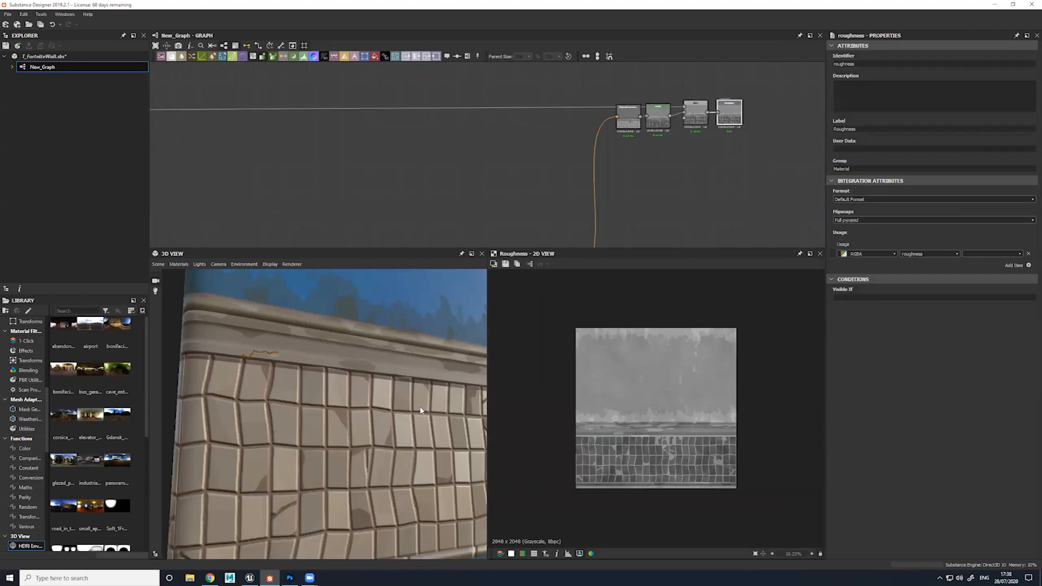
{"action": "middle_click_drag", "start_coordinate": [420, 411], "coordinate": [426, 437]}
{"action": "mouse_move", "coordinate": [426, 437]}
{"action": "left_mouse_down"}
{"action": "mouse_move", "coordinate": [382, 451]}
{"action": "mouse_move", "coordinate": [420, 426]}
{"action": "left_mouse_up"}
{"action": "scroll", "coordinate": [382, 451], "scroll_direction": "down", "scroll_amount": 3}
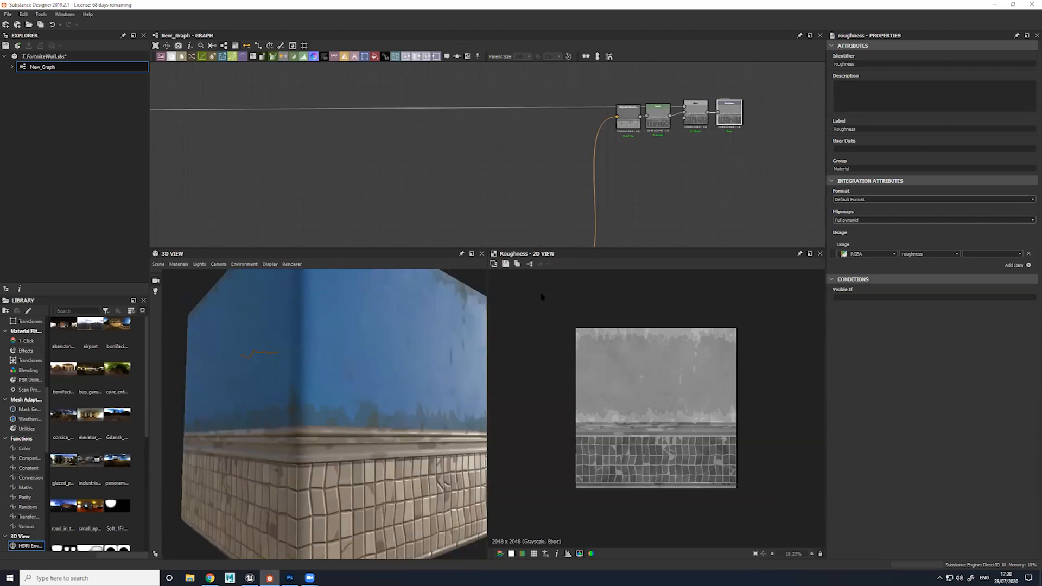
Preview the final base colour Blend, and follow its conversion to roughness through the Grayscale Conversion, Levels and Add Sub Blend nodes
{"action": "scroll", "coordinate": [727, 111], "scroll_direction": "up", "scroll_amount": 5}
{"action": "left_click", "coordinate": [550, 131]}
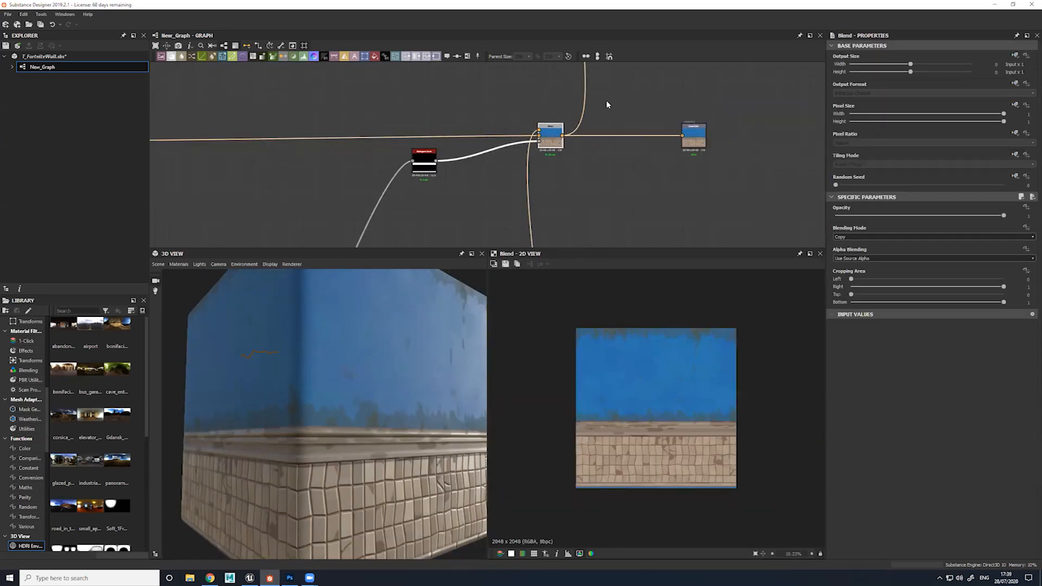
{"action": "middle_click_drag", "start_coordinate": [665, 115], "coordinate": [621, 262]}
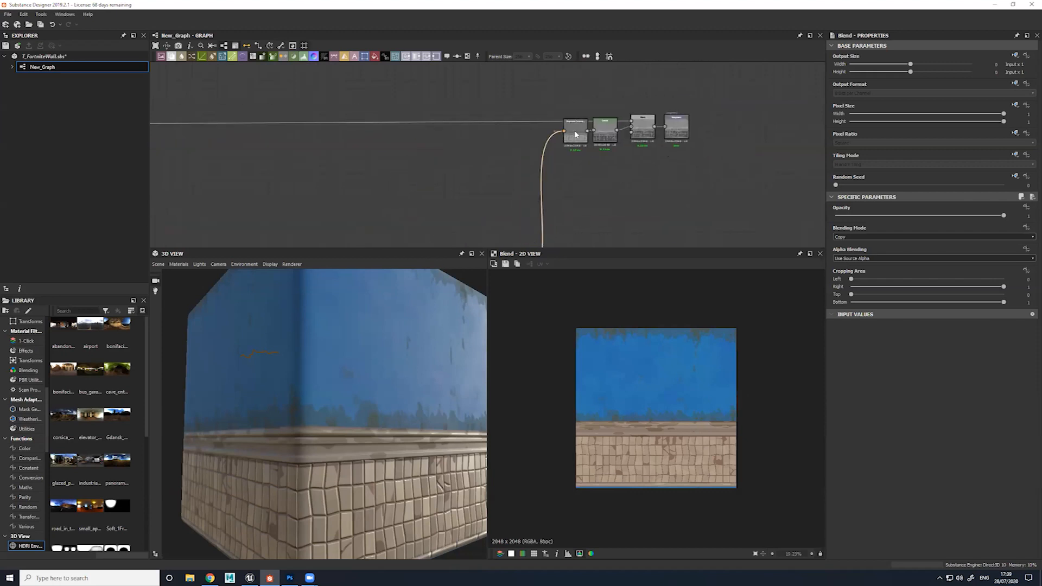
{"action": "double_click", "coordinate": [578, 133]}
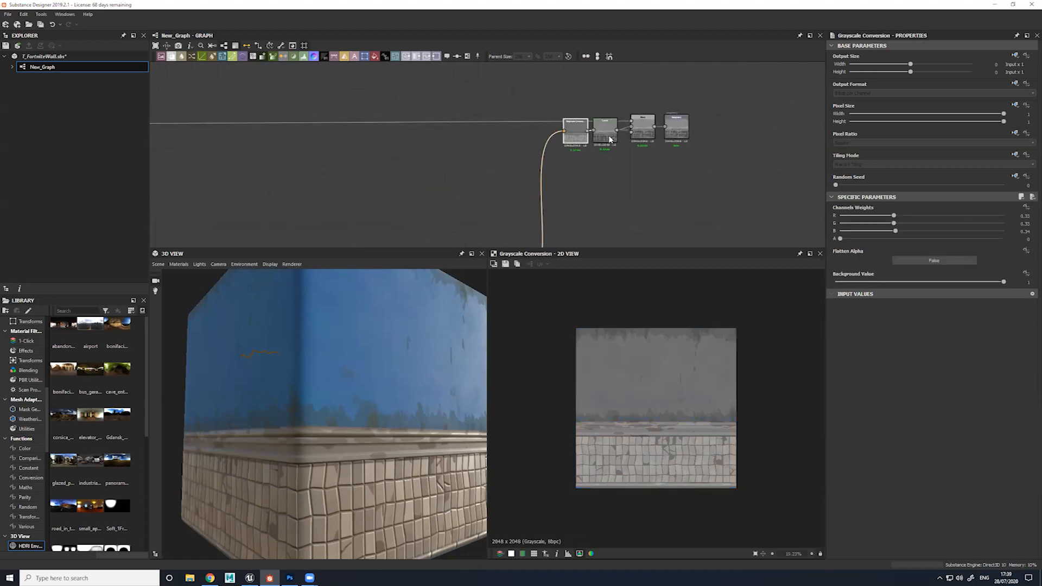
{"action": "double_click", "coordinate": [610, 139]}
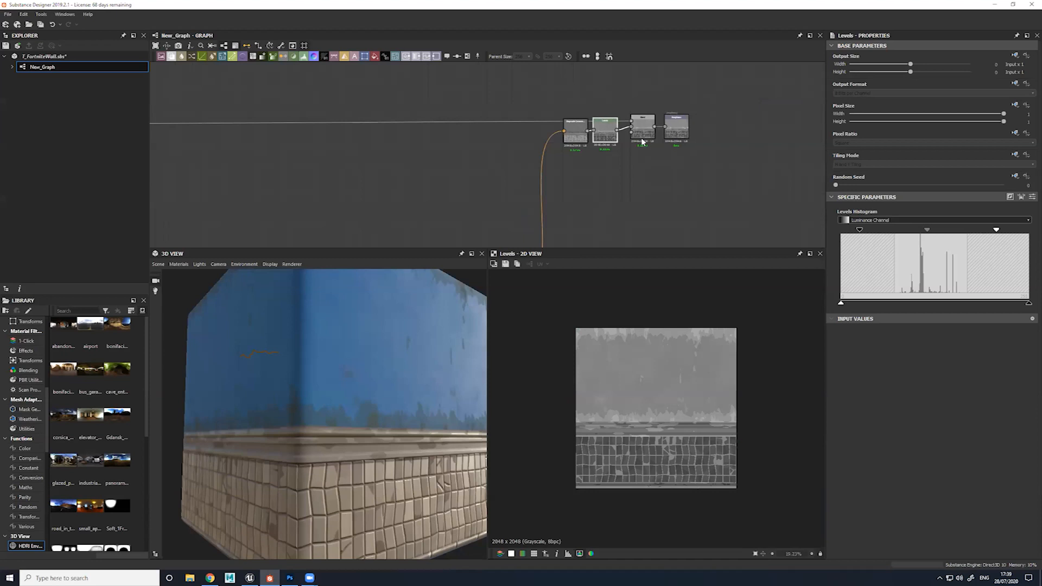
{"action": "double_click", "coordinate": [644, 140]}
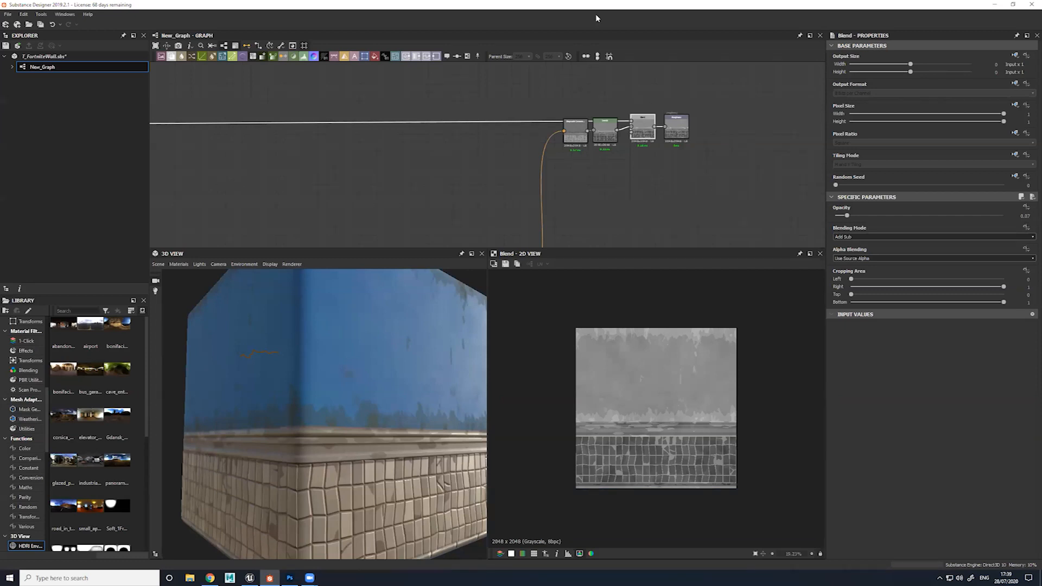
Preview the Roughness output again, and return to the base colour chain to select the Base Color output
{"action": "middle_click_drag", "start_coordinate": [698, 170], "coordinate": [697, 150]}
{"action": "double_click", "coordinate": [676, 112]}
{"action": "scroll", "coordinate": [670, 173], "scroll_direction": "down", "scroll_amount": 3}
{"action": "middle_click_drag", "start_coordinate": [665, 210], "coordinate": [658, 102]}
{"action": "left_click", "coordinate": [652, 129]}
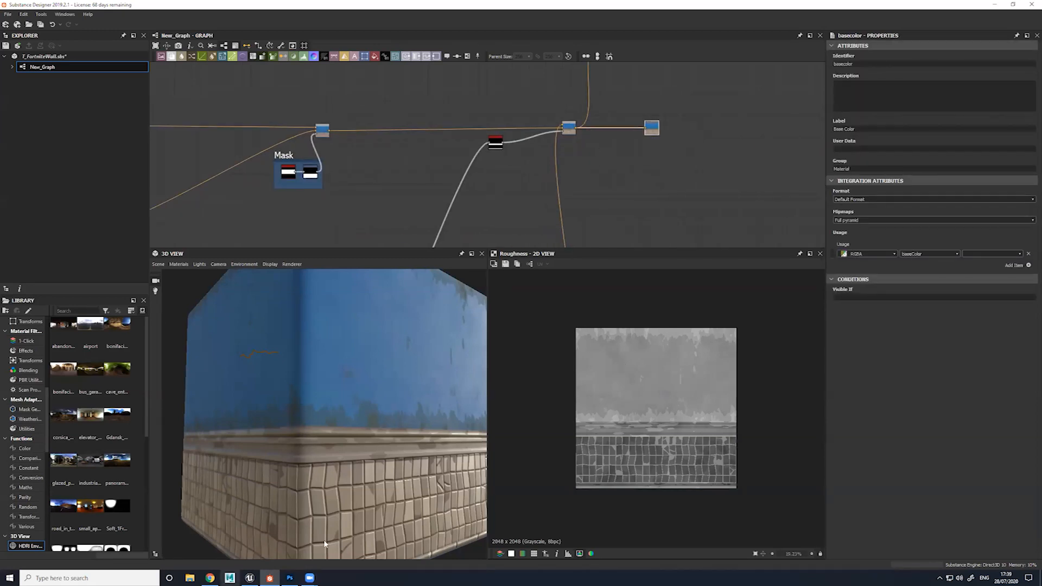
Switch to StylizedCityArtbible.psd in Photoshop, and examine the Material Example page comparing the original brick reference with the stylized version
{"action": "left_click", "coordinate": [291, 577]}
{"action": "scroll", "coordinate": [383, 302], "scroll_direction": "down", "scroll_amount": 3, "text": "alt"}
{"action": "scroll", "coordinate": [382, 303], "scroll_direction": "down", "scroll_amount": 2, "text": "alt"}
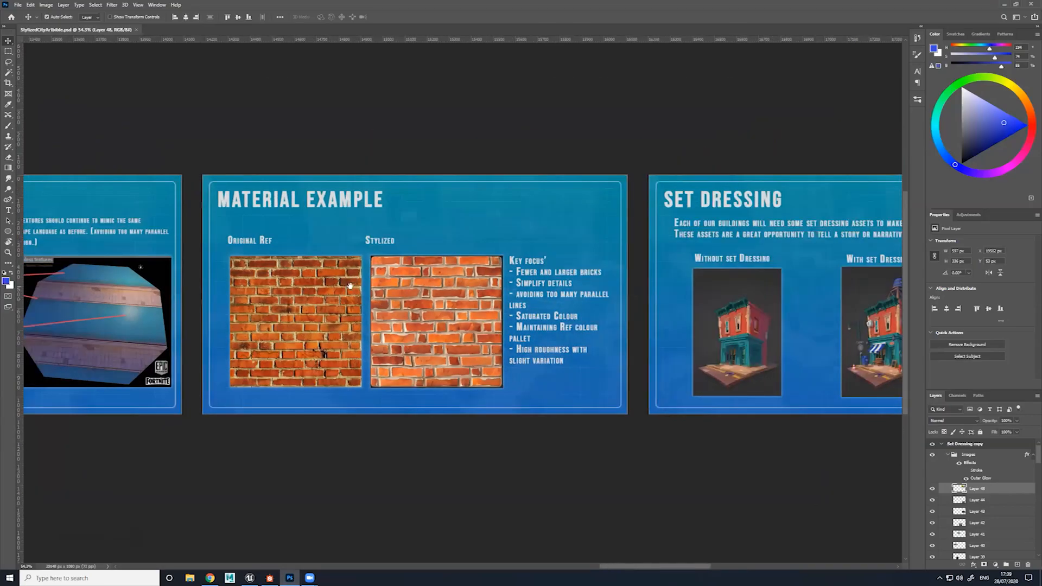
{"action": "left_click_drag", "start_coordinate": [650, 262], "coordinate": [699, 264]}
{"action": "left_click_drag", "start_coordinate": [130, 310], "coordinate": [705, 263]}
{"action": "left_click_drag", "start_coordinate": [470, 264], "coordinate": [210, 291]}
{"action": "left_click_drag", "start_coordinate": [418, 284], "coordinate": [175, 293]}
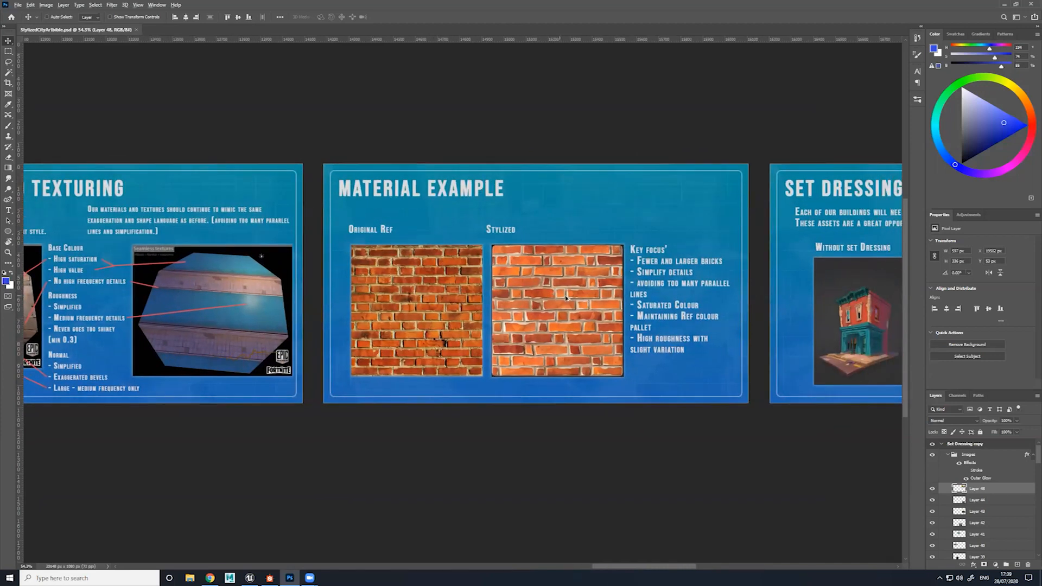
{"action": "scroll", "coordinate": [567, 298], "scroll_direction": "up", "scroll_amount": 2, "text": "alt"}
{"action": "scroll", "coordinate": [593, 301], "scroll_direction": "up", "scroll_amount": 4, "text": "alt"}
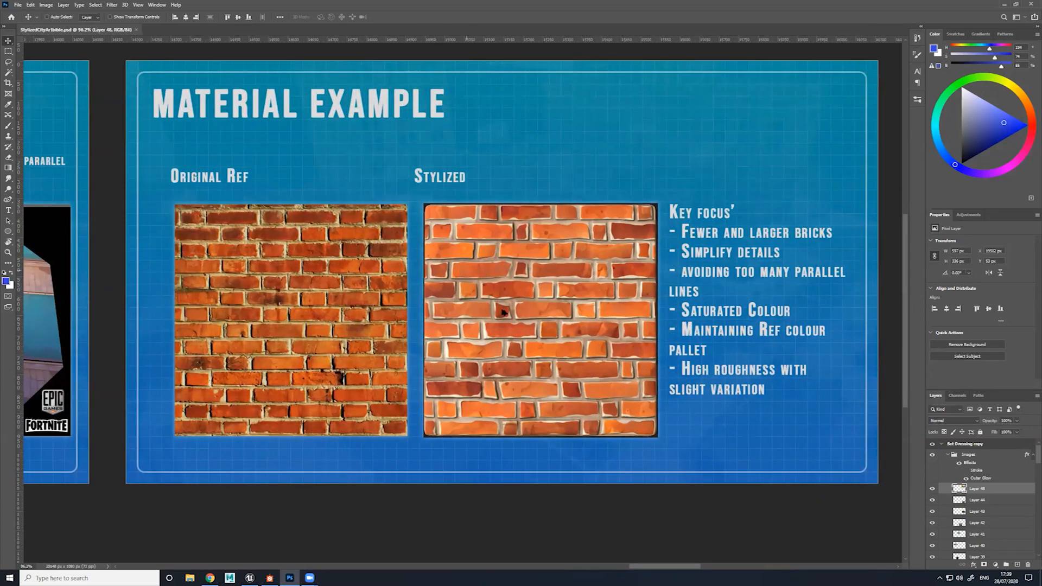